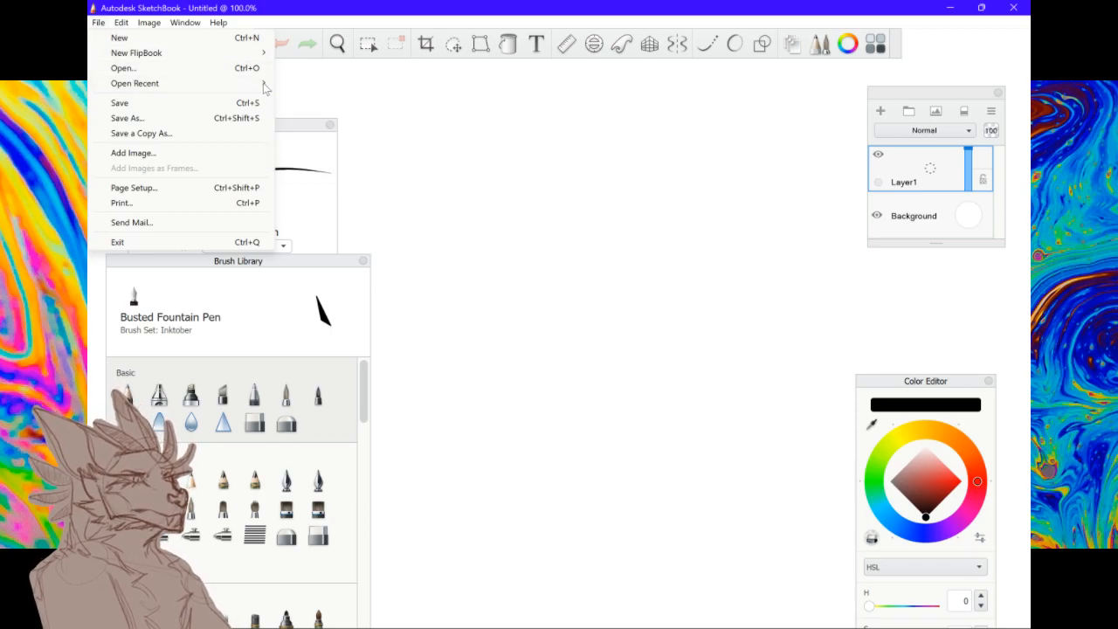
# Open the recent drawing ENDOFLINE1.tif
pyautogui.click(297, 86)
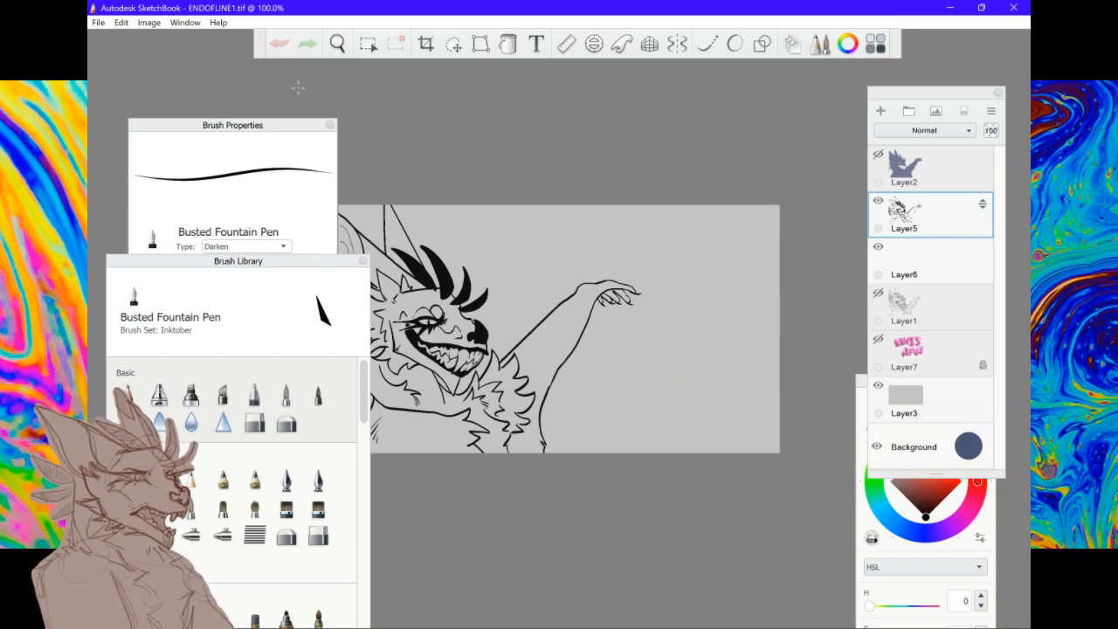
pyautogui.scroll(3, 298, 88)
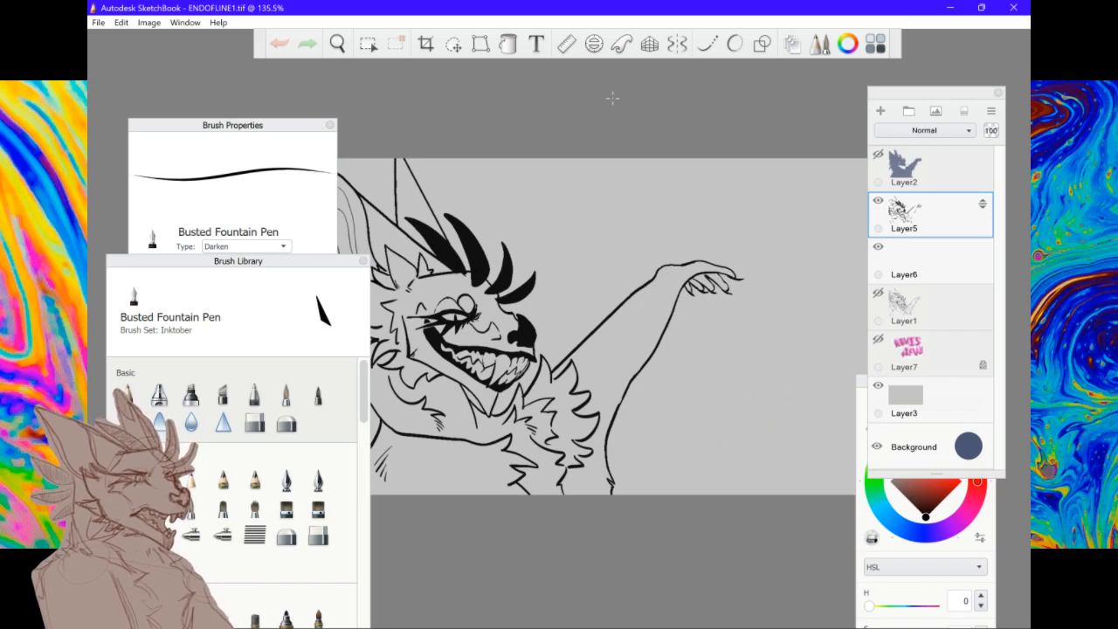
pyautogui.scroll(-3, 612, 98)
pyautogui.scroll(2, 613, 98)
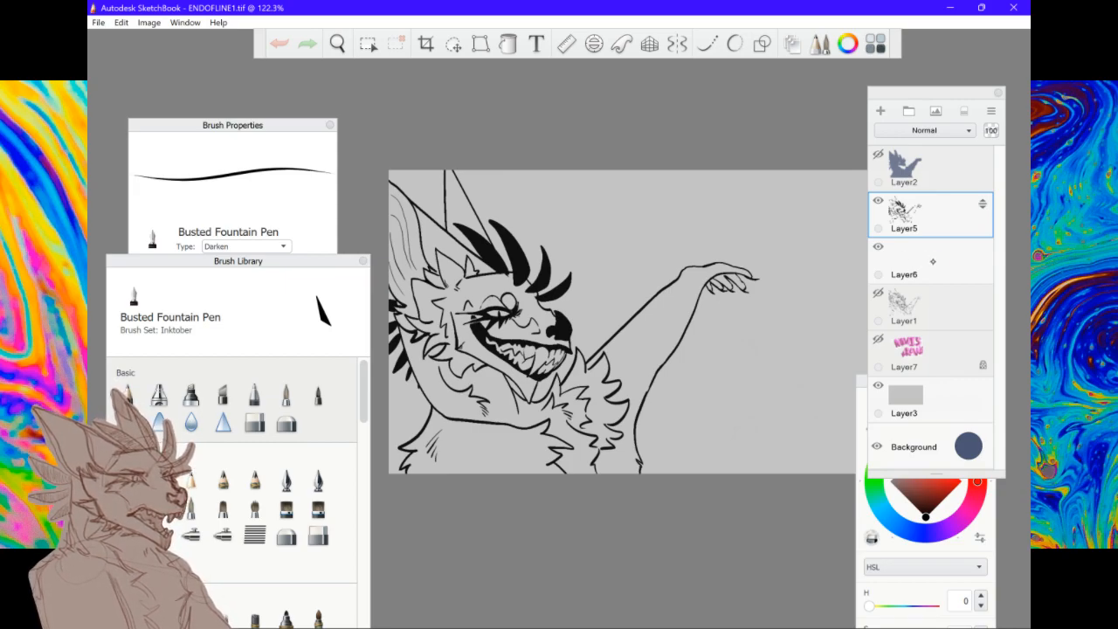
# Reposition the layer list and Color Editor windows within reach and make Layer6, below the line art, the active layer
pyautogui.click(931, 259)
pyautogui.click(947, 211)
pyautogui.moveTo(956, 98); pyautogui.dragTo(949, 64)
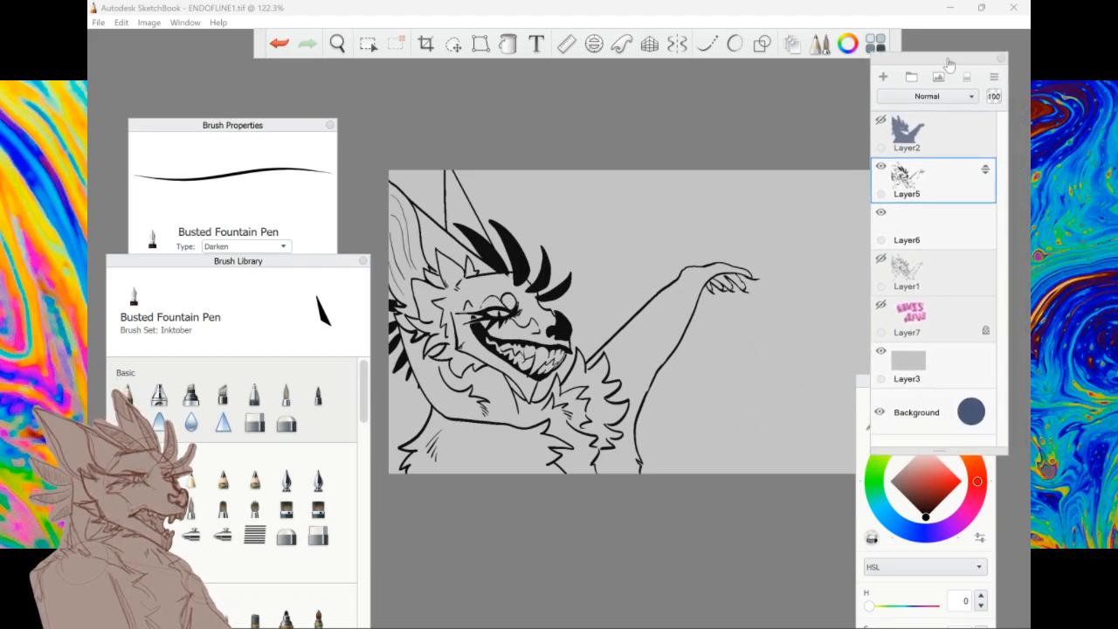
pyautogui.moveTo(948, 64); pyautogui.dragTo(945, 75)
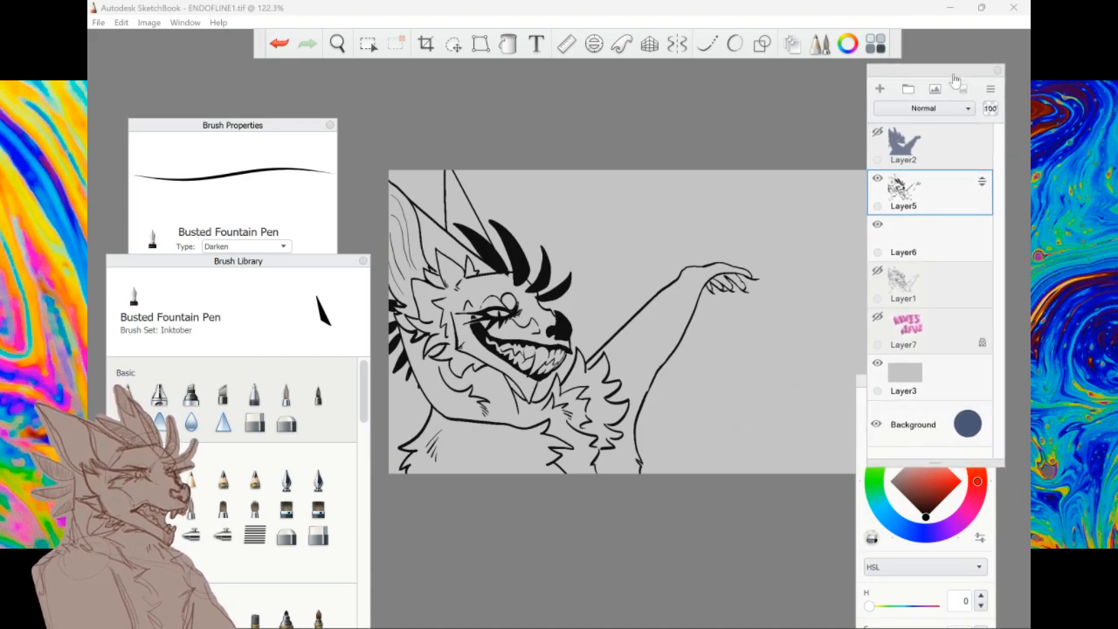
pyautogui.click(942, 280)
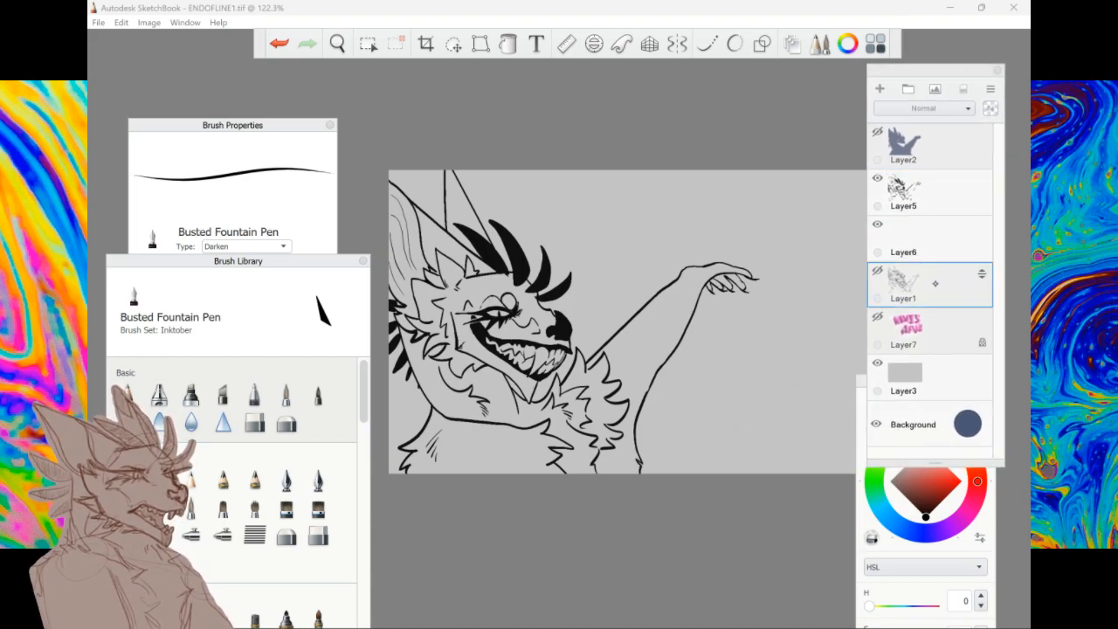
pyautogui.click(942, 223)
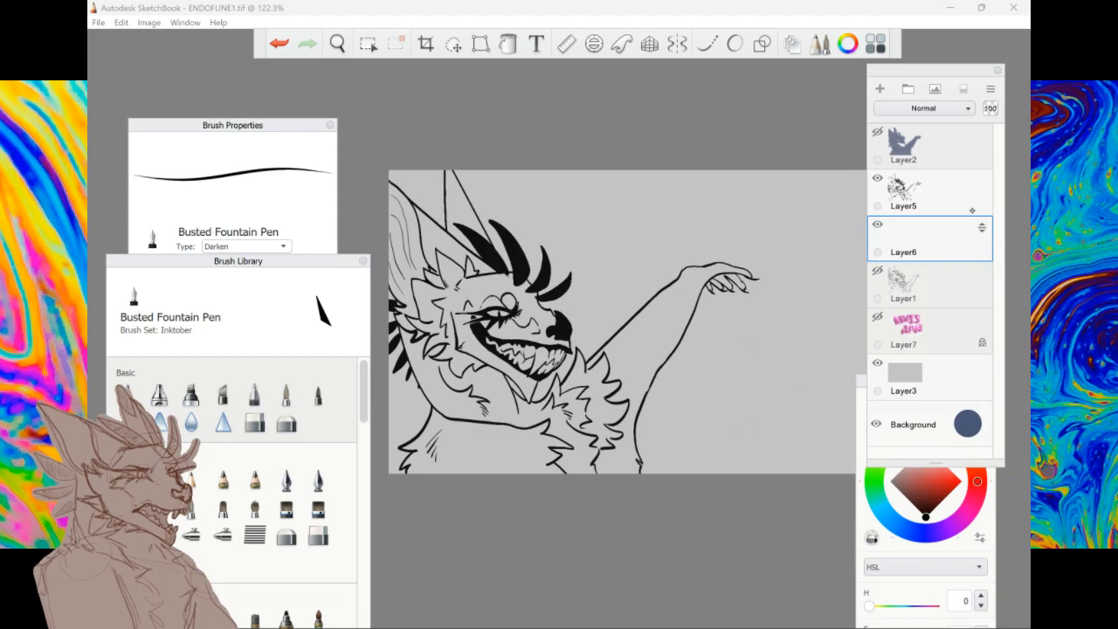
pyautogui.moveTo(886, 377); pyautogui.dragTo(881, 322)
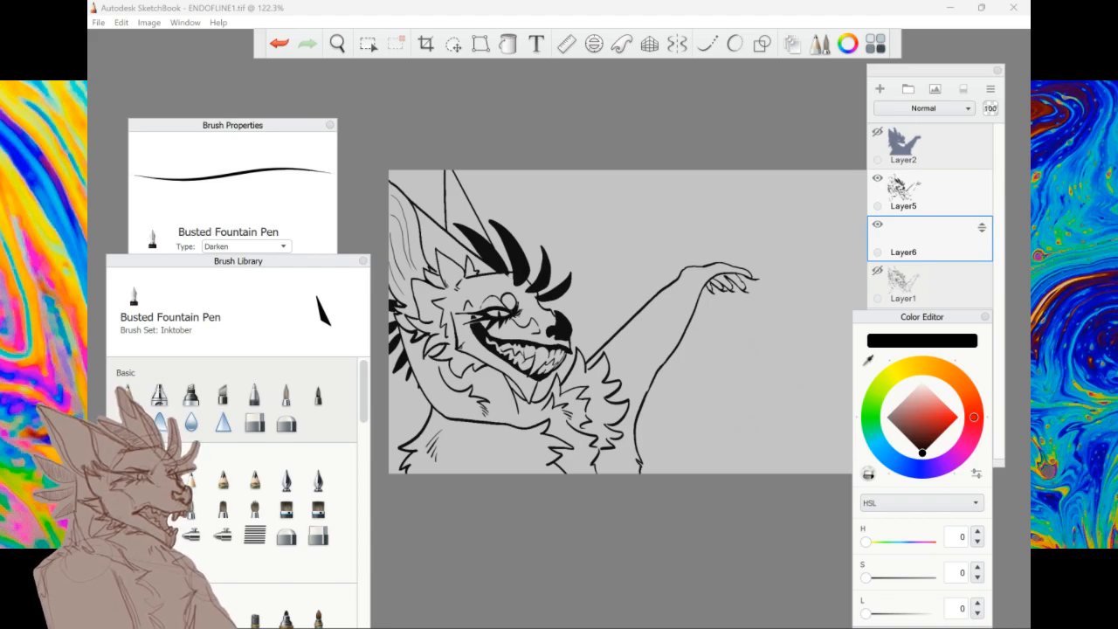
pyautogui.click(897, 251)
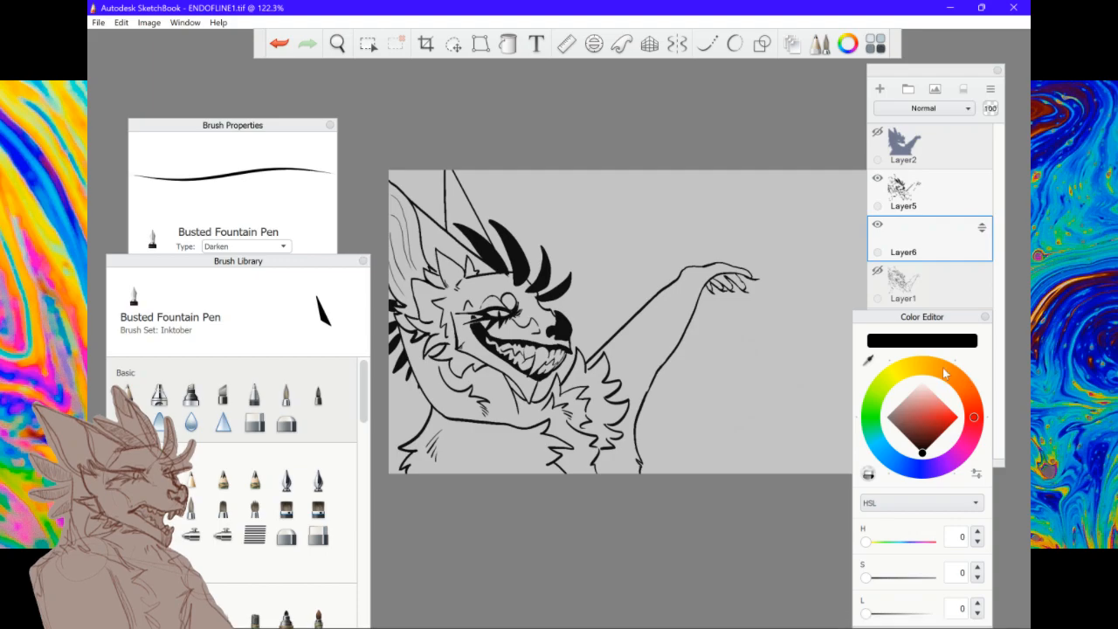
# Set the brush colour to golden tan (H 37, S 61, L 61) and choose the Manga Lineart Ink Pen
pyautogui.click(943, 370)
pyautogui.click(928, 423)
pyautogui.moveTo(929, 423); pyautogui.dragTo(929, 409)
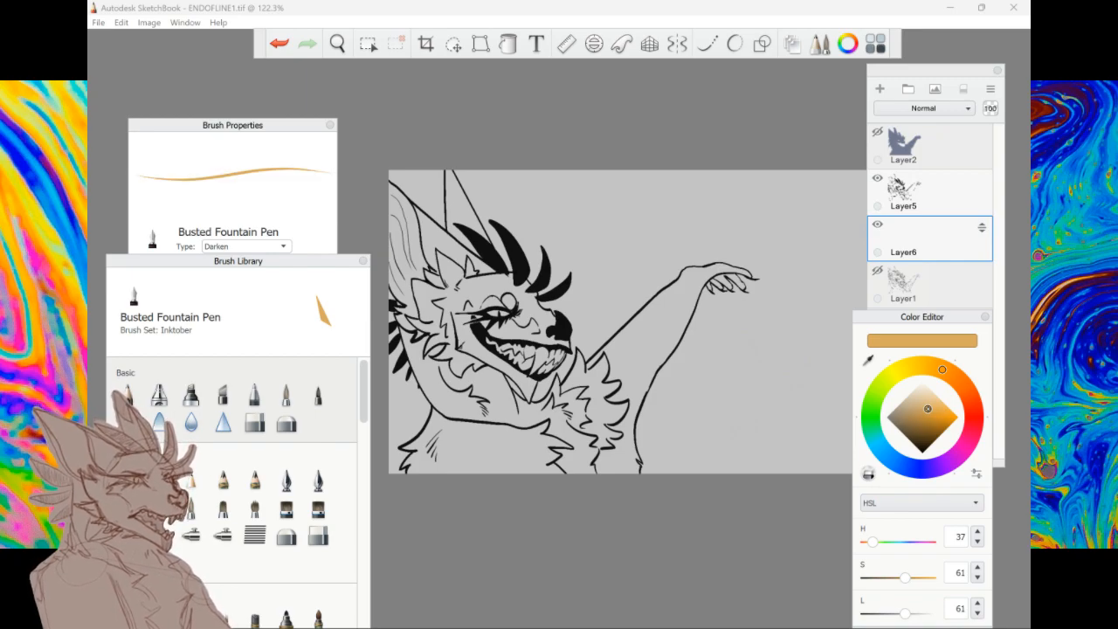
pyautogui.scroll(3, 624, 321)
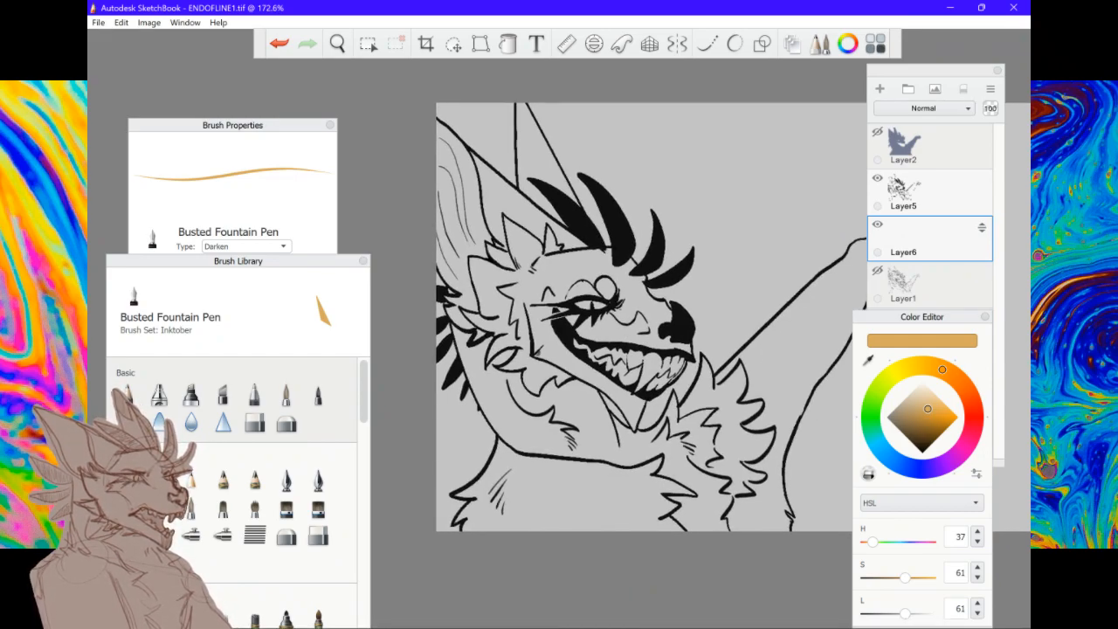
pyautogui.click(318, 480)
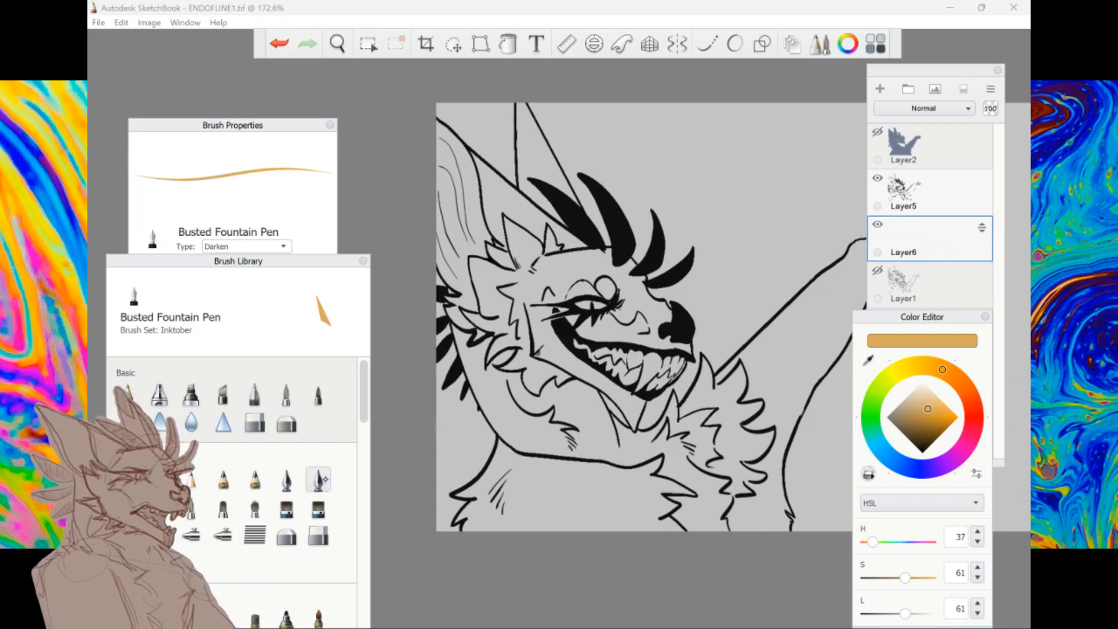
pyautogui.click(286, 480)
pyautogui.click(318, 480)
# Paint both of the creature's ears and the top of its forehead golden tan on Layer6
pyautogui.click(457, 261)
pyautogui.moveTo(442, 247)
pyautogui.mouseDown()
pyautogui.moveTo(465, 289)
pyautogui.moveTo(439, 224)
pyautogui.moveTo(442, 246)
pyautogui.moveTo(440, 197)
pyautogui.moveTo(454, 249)
pyautogui.moveTo(480, 258)
pyautogui.moveTo(443, 246)
pyautogui.moveTo(489, 219)
pyautogui.moveTo(455, 148)
pyautogui.moveTo(490, 192)
pyautogui.moveTo(443, 246)
pyautogui.mouseUp()
pyautogui.moveTo(494, 175)
pyautogui.mouseDown()
pyautogui.moveTo(568, 248)
pyautogui.moveTo(524, 262)
pyautogui.moveTo(556, 279)
pyautogui.moveTo(507, 212)
pyautogui.moveTo(587, 269)
pyautogui.mouseUp()
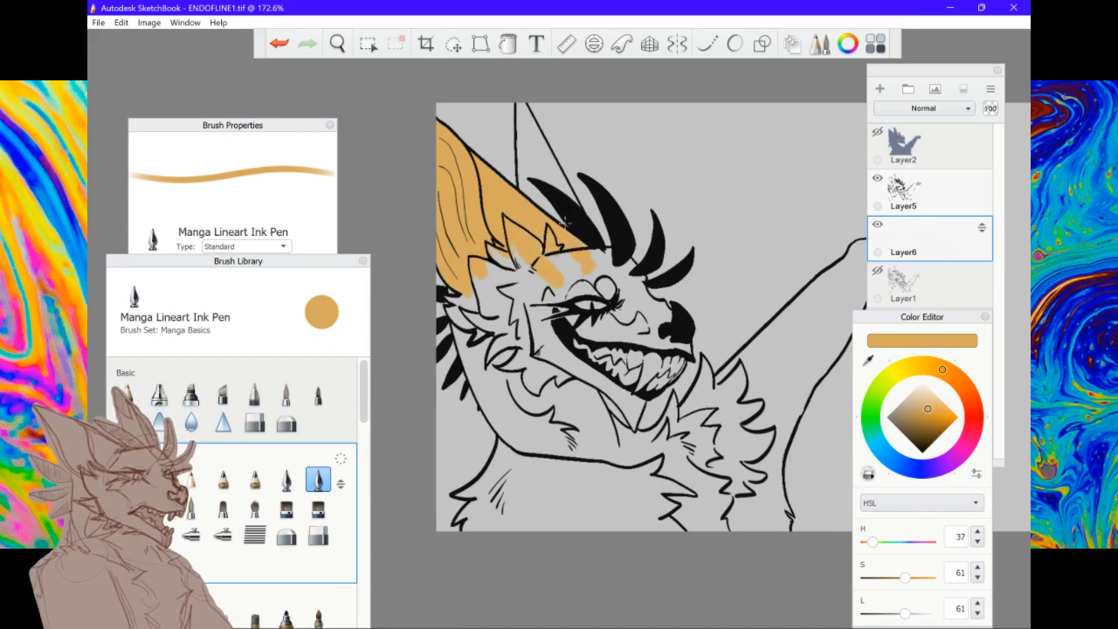
pyautogui.moveTo(531, 194)
pyautogui.mouseDown()
pyautogui.moveTo(524, 139)
pyautogui.moveTo(551, 179)
pyautogui.moveTo(527, 145)
pyautogui.moveTo(540, 143)
pyautogui.moveTo(522, 91)
pyautogui.mouseUp()
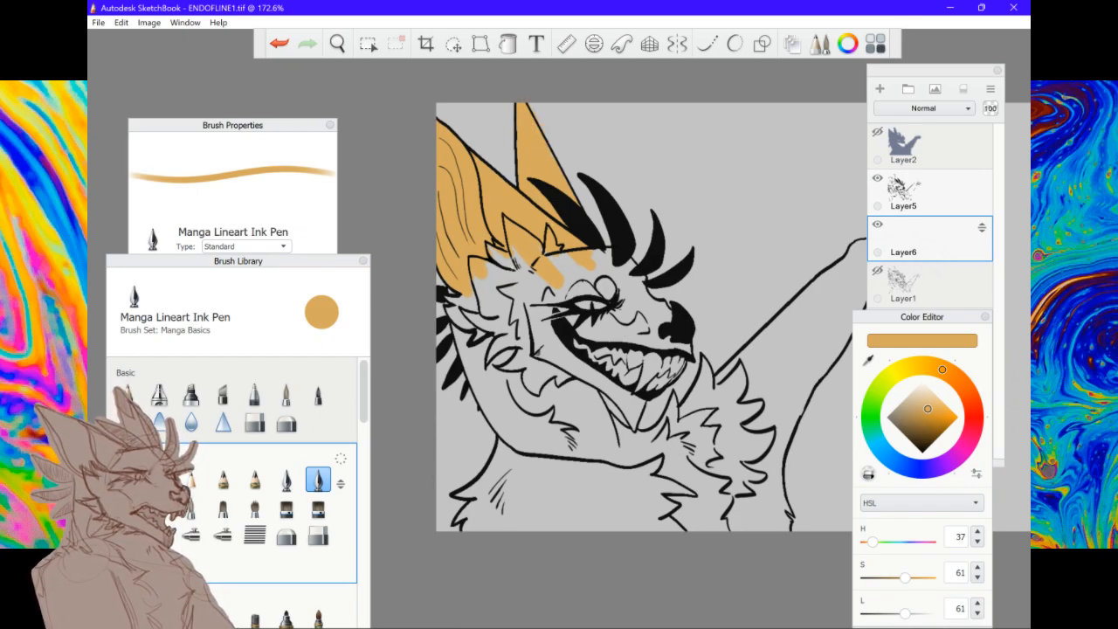
# Paint the cheek fur and the back of the neck golden tan down to the shoulder line
pyautogui.moveTo(491, 282)
pyautogui.mouseDown()
pyautogui.moveTo(485, 330)
pyautogui.moveTo(472, 301)
pyautogui.moveTo(462, 341)
pyautogui.mouseUp()
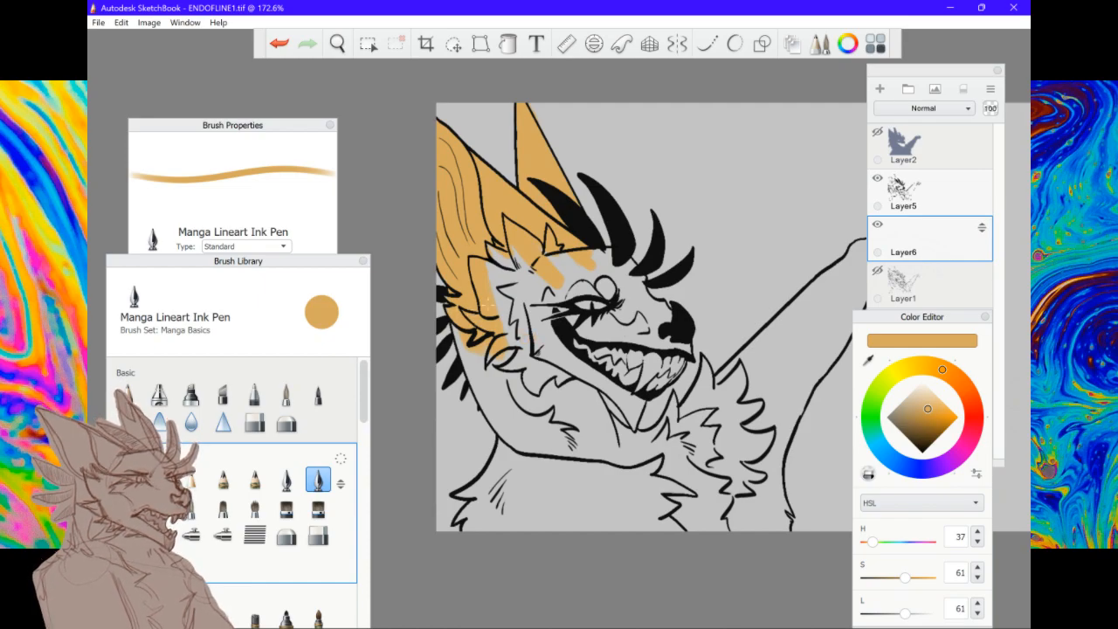
pyautogui.moveTo(496, 302)
pyautogui.mouseDown()
pyautogui.moveTo(533, 384)
pyautogui.moveTo(528, 400)
pyautogui.mouseUp()
pyautogui.moveTo(495, 365)
pyautogui.mouseDown()
pyautogui.moveTo(503, 400)
pyautogui.moveTo(468, 383)
pyautogui.moveTo(519, 447)
pyautogui.mouseUp()
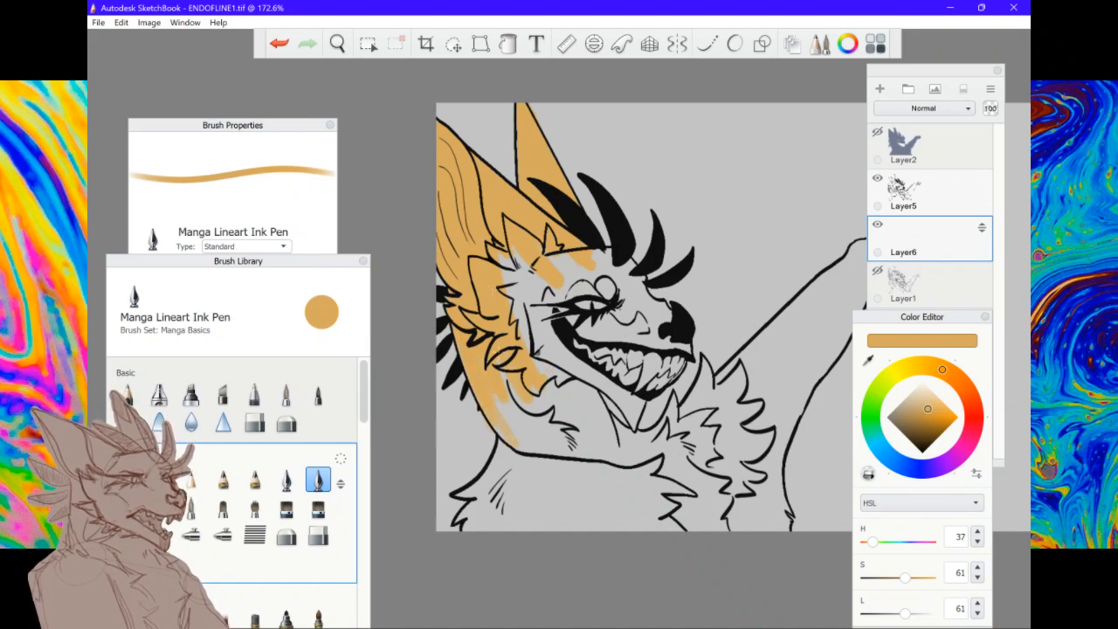
pyautogui.moveTo(514, 389)
pyautogui.mouseDown()
pyautogui.moveTo(550, 452)
pyautogui.moveTo(537, 452)
pyautogui.mouseUp()
pyautogui.moveTo(496, 404); pyautogui.dragTo(559, 472)
pyautogui.moveTo(516, 439); pyautogui.dragTo(559, 485)
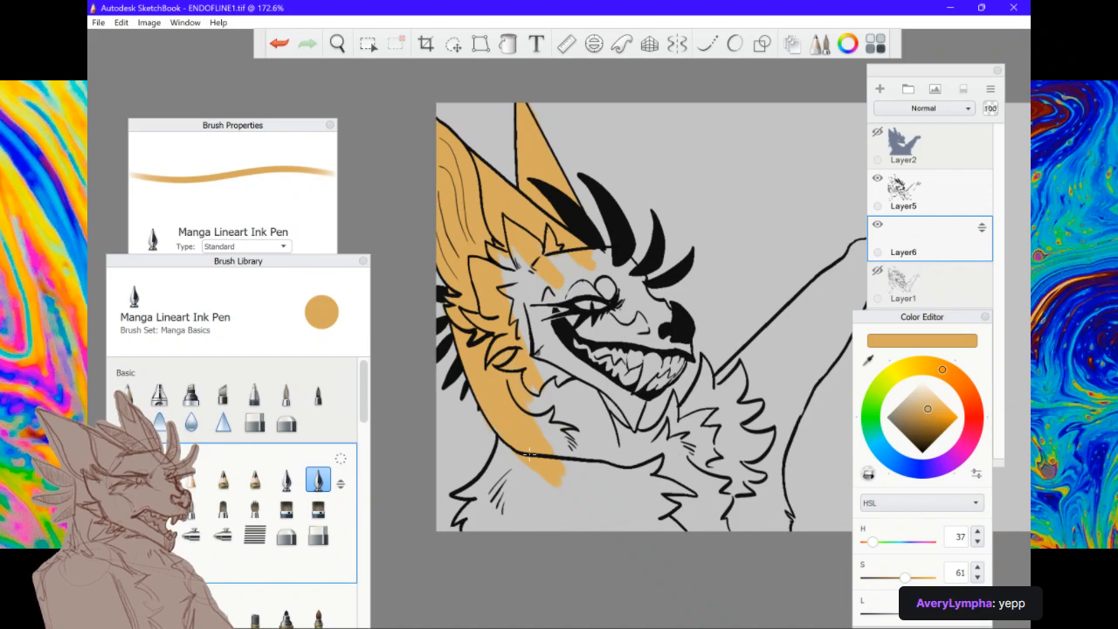
# Fill the face around the eye and the rear of the jaw with golden tan
pyautogui.moveTo(512, 275)
pyautogui.mouseDown()
pyautogui.moveTo(527, 332)
pyautogui.moveTo(515, 272)
pyautogui.moveTo(543, 287)
pyautogui.moveTo(547, 341)
pyautogui.mouseUp()
pyautogui.moveTo(561, 269); pyautogui.dragTo(558, 364)
pyautogui.moveTo(578, 283)
pyautogui.mouseDown()
pyautogui.moveTo(552, 358)
pyautogui.moveTo(556, 399)
pyautogui.mouseUp()
pyautogui.moveTo(563, 267); pyautogui.dragTo(605, 288)
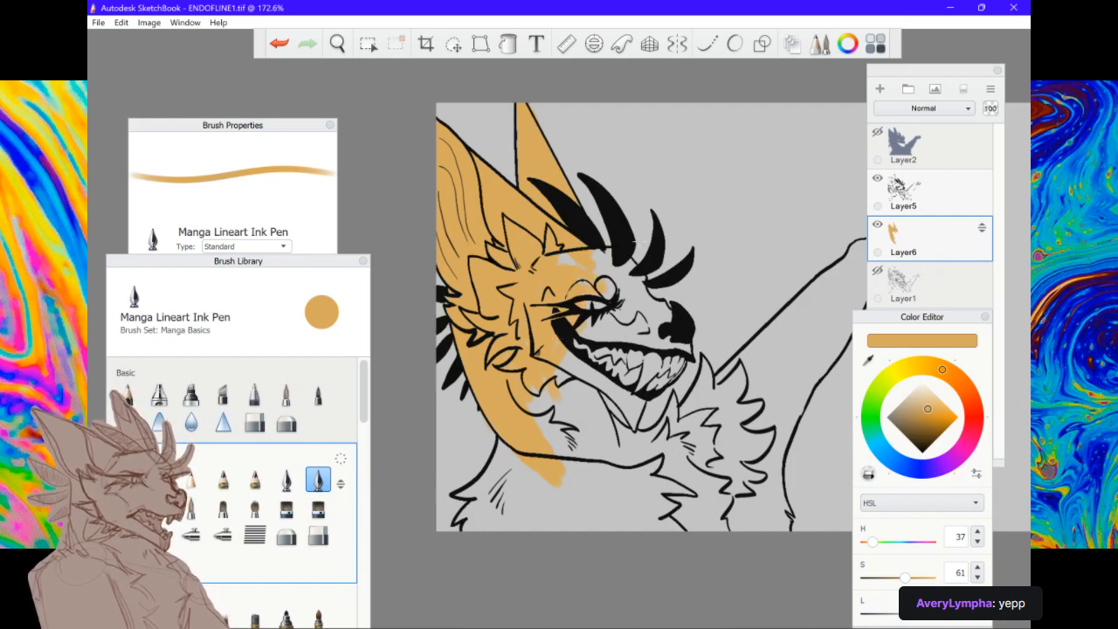
# Fill the side of the neck and the throat below the jaw with golden tan
pyautogui.moveTo(535, 388); pyautogui.dragTo(550, 442)
pyautogui.moveTo(572, 353); pyautogui.dragTo(566, 421)
pyautogui.moveTo(572, 381)
pyautogui.mouseDown()
pyautogui.moveTo(559, 454)
pyautogui.moveTo(577, 416)
pyautogui.mouseUp()
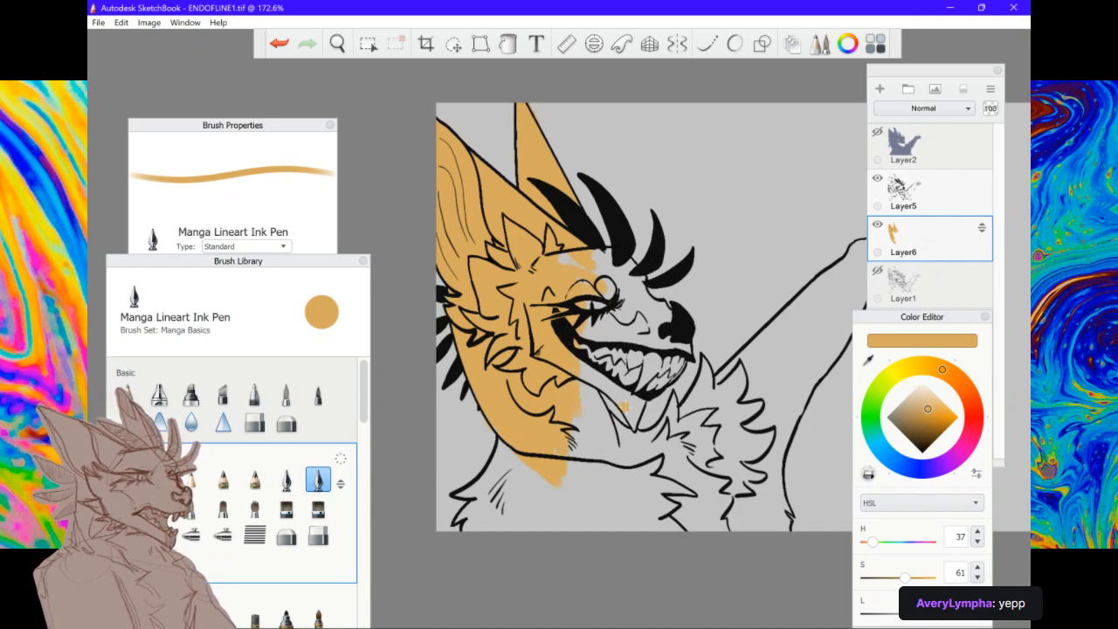
pyautogui.moveTo(602, 381)
pyautogui.mouseDown()
pyautogui.moveTo(612, 459)
pyautogui.moveTo(627, 462)
pyautogui.mouseUp()
pyautogui.moveTo(594, 378)
pyautogui.mouseDown()
pyautogui.moveTo(643, 457)
pyautogui.moveTo(661, 464)
pyautogui.mouseUp()
# Paint the near shoulder and the body below the neck golden tan down to the canvas edge
pyautogui.moveTo(582, 417)
pyautogui.mouseDown()
pyautogui.moveTo(562, 479)
pyautogui.moveTo(570, 470)
pyautogui.moveTo(583, 483)
pyautogui.moveTo(542, 505)
pyautogui.mouseUp()
pyautogui.moveTo(535, 434)
pyautogui.mouseDown()
pyautogui.moveTo(540, 466)
pyautogui.moveTo(558, 471)
pyautogui.moveTo(529, 444)
pyautogui.moveTo(546, 448)
pyautogui.moveTo(511, 470)
pyautogui.mouseUp()
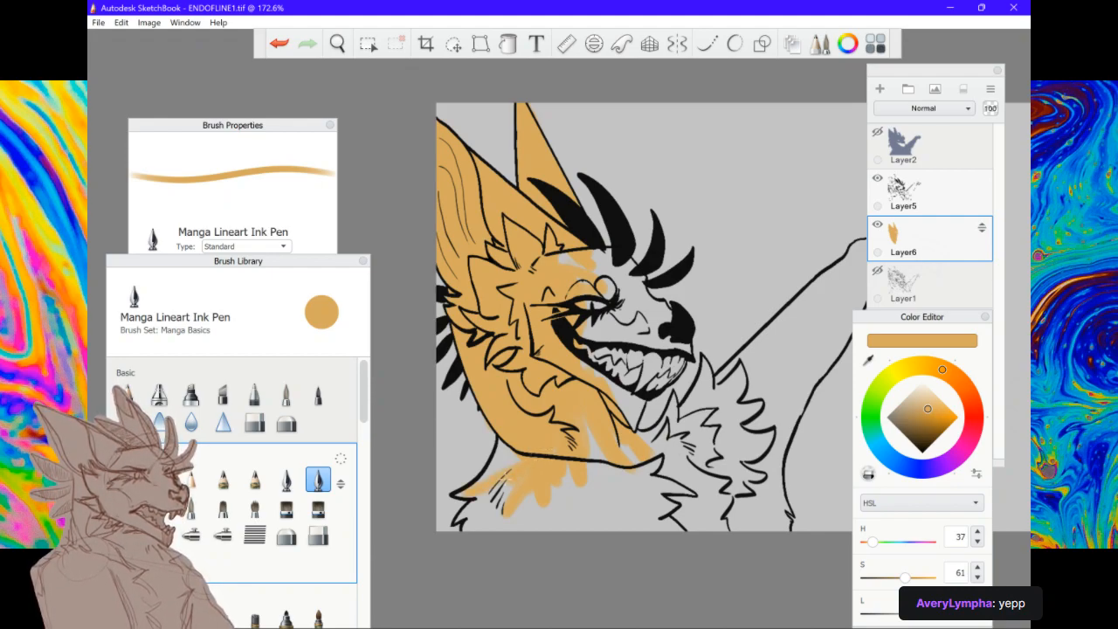
pyautogui.moveTo(503, 461)
pyautogui.mouseDown()
pyautogui.moveTo(491, 474)
pyautogui.moveTo(501, 442)
pyautogui.mouseUp()
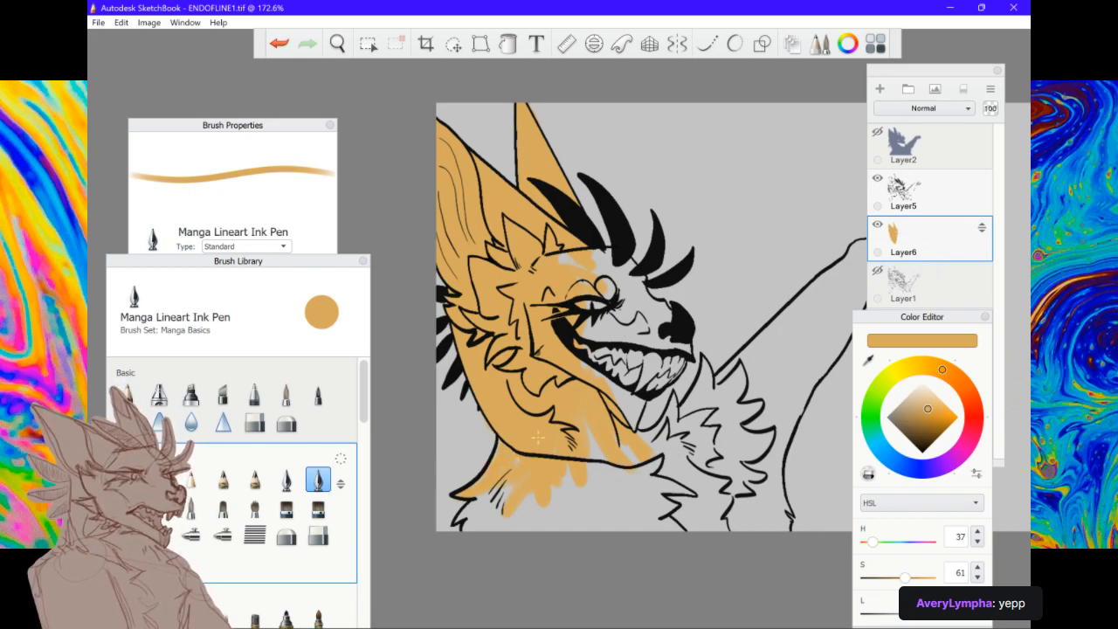
pyautogui.moveTo(510, 487)
pyautogui.mouseDown()
pyautogui.moveTo(493, 528)
pyautogui.moveTo(467, 517)
pyautogui.moveTo(467, 529)
pyautogui.mouseUp()
pyautogui.moveTo(531, 495); pyautogui.dragTo(524, 529)
pyautogui.moveTo(568, 470); pyautogui.dragTo(538, 527)
pyautogui.moveTo(521, 505)
pyautogui.mouseDown()
pyautogui.moveTo(505, 530)
pyautogui.moveTo(559, 530)
pyautogui.mouseUp()
pyautogui.moveTo(579, 480)
pyautogui.mouseDown()
pyautogui.moveTo(564, 529)
pyautogui.moveTo(598, 529)
pyautogui.mouseUp()
# Extend the golden tan across the upper chest and fill the remaining gaps in the neck
pyautogui.scroll(1, 599, 475)
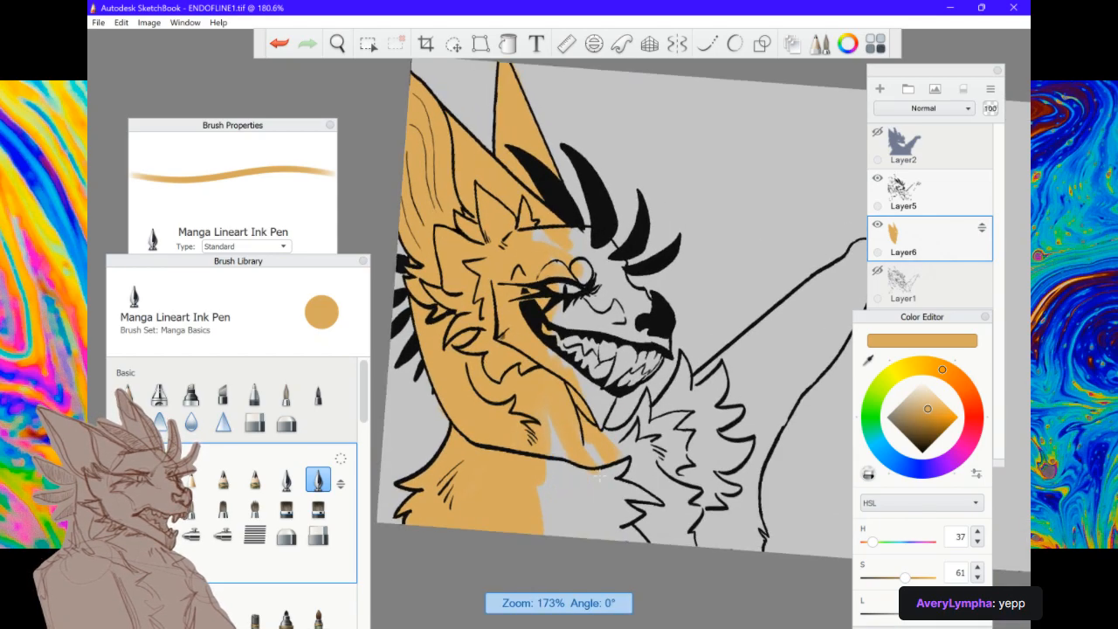
pyautogui.moveTo(514, 526); pyautogui.dragTo(617, 459)
pyautogui.moveTo(580, 500); pyautogui.dragTo(529, 533)
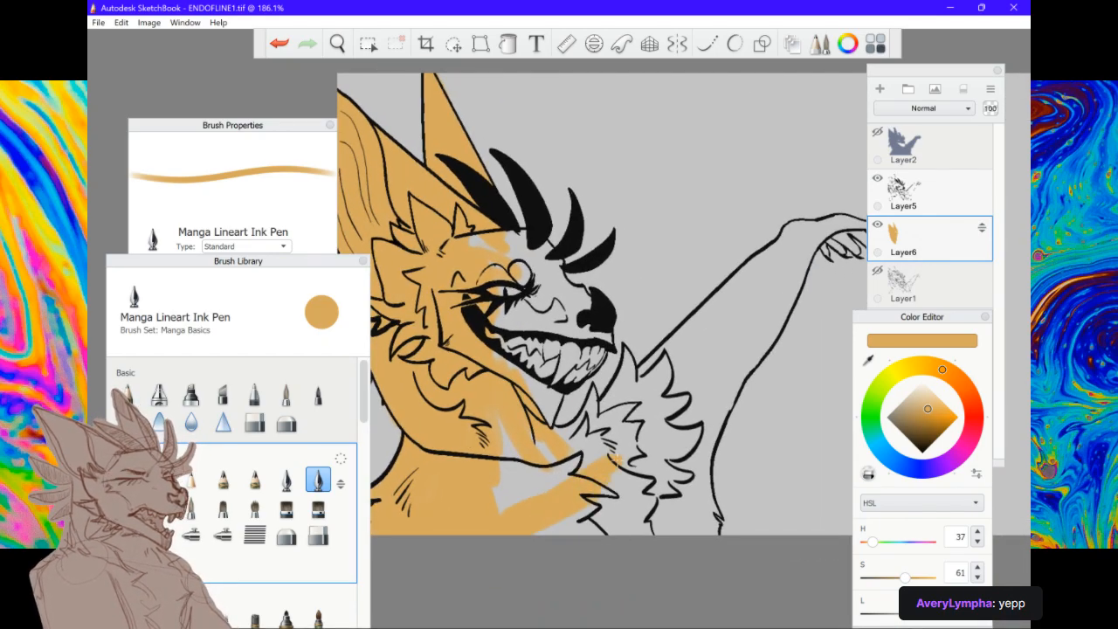
pyautogui.moveTo(564, 481); pyautogui.dragTo(515, 529)
pyautogui.moveTo(543, 465)
pyautogui.mouseDown()
pyautogui.moveTo(498, 496)
pyautogui.moveTo(506, 489)
pyautogui.mouseUp()
pyautogui.moveTo(505, 428)
pyautogui.mouseDown()
pyautogui.moveTo(529, 478)
pyautogui.moveTo(570, 463)
pyautogui.moveTo(614, 476)
pyautogui.moveTo(550, 531)
pyautogui.mouseUp()
# Fill the tufted chest fur below the chin with golden tan up to its outline
pyautogui.moveTo(634, 489); pyautogui.dragTo(568, 533)
pyautogui.moveTo(629, 505)
pyautogui.mouseDown()
pyautogui.moveTo(610, 529)
pyautogui.moveTo(619, 535)
pyautogui.mouseUp()
pyautogui.moveTo(638, 465); pyautogui.dragTo(631, 475)
pyautogui.moveTo(645, 533)
pyautogui.mouseDown()
pyautogui.moveTo(631, 480)
pyautogui.moveTo(666, 533)
pyautogui.moveTo(636, 535)
pyautogui.mouseUp()
pyautogui.moveTo(678, 465); pyautogui.dragTo(657, 530)
pyautogui.moveTo(684, 437); pyautogui.dragTo(627, 458)
pyautogui.moveTo(696, 433)
pyautogui.mouseDown()
pyautogui.moveTo(654, 463)
pyautogui.moveTo(591, 463)
pyautogui.mouseUp()
pyautogui.moveTo(660, 410)
pyautogui.mouseDown()
pyautogui.moveTo(630, 444)
pyautogui.moveTo(642, 433)
pyautogui.moveTo(594, 449)
pyautogui.moveTo(559, 434)
pyautogui.mouseUp()
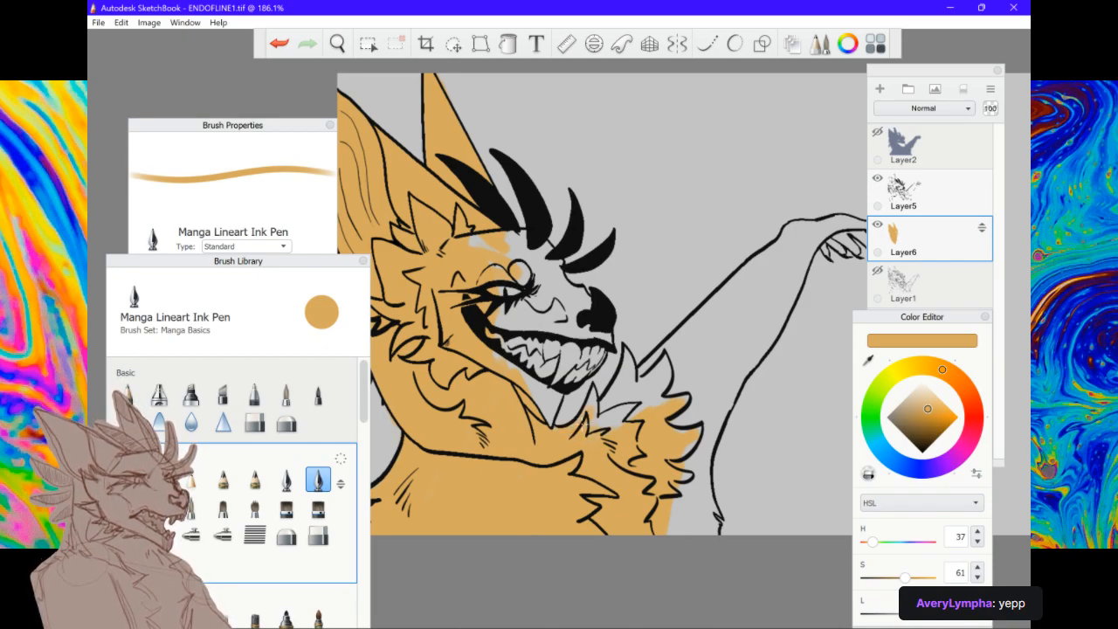
pyautogui.moveTo(647, 400)
pyautogui.mouseDown()
pyautogui.moveTo(615, 425)
pyautogui.moveTo(603, 425)
pyautogui.moveTo(617, 403)
pyautogui.moveTo(600, 417)
pyautogui.mouseUp()
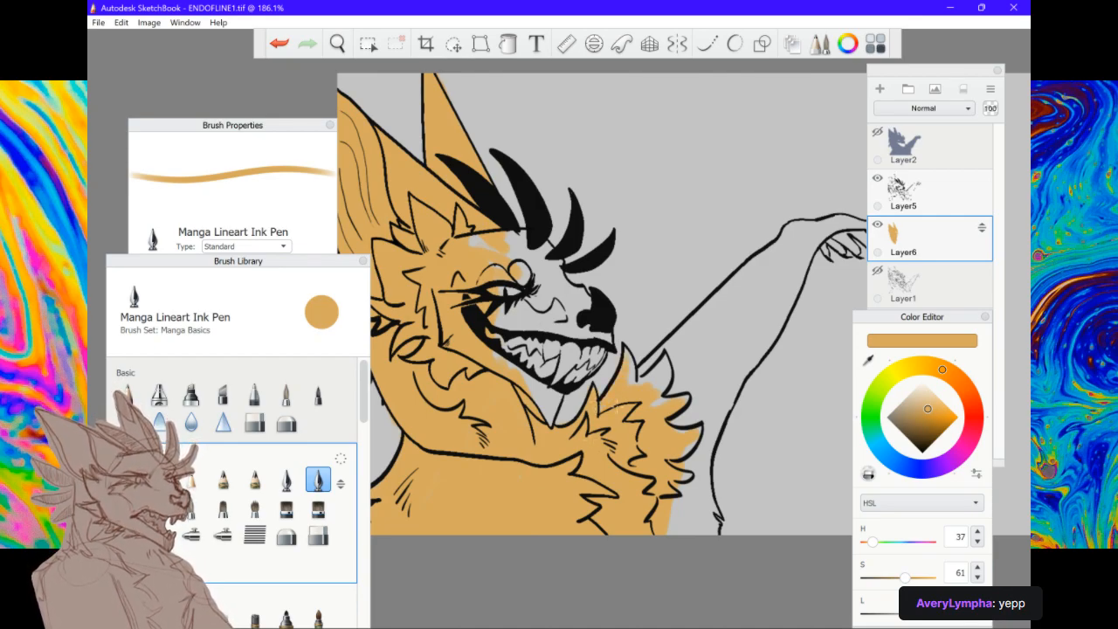
# Paint the raised arm golden tan from the armpit to the wrist, undoing the final stroke on the hand
pyautogui.moveTo(724, 348)
pyautogui.mouseDown()
pyautogui.moveTo(657, 402)
pyautogui.moveTo(673, 367)
pyautogui.moveTo(732, 343)
pyautogui.moveTo(690, 420)
pyautogui.moveTo(677, 524)
pyautogui.moveTo(695, 489)
pyautogui.moveTo(694, 520)
pyautogui.moveTo(701, 530)
pyautogui.moveTo(713, 507)
pyautogui.moveTo(714, 522)
pyautogui.moveTo(701, 400)
pyautogui.moveTo(715, 511)
pyautogui.mouseUp()
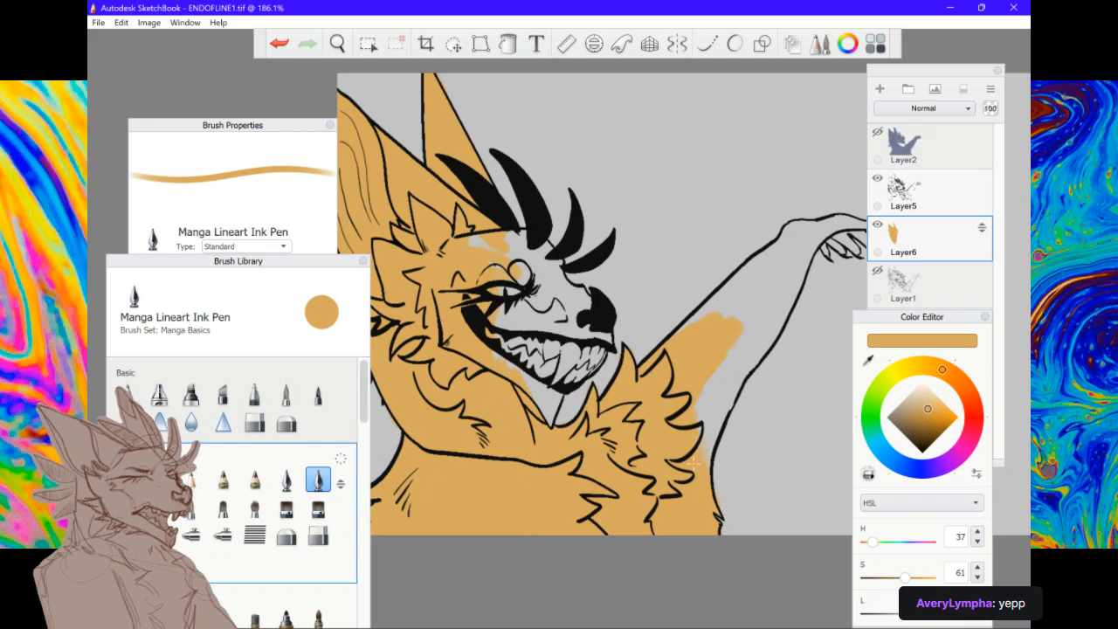
pyautogui.moveTo(718, 347); pyautogui.dragTo(690, 372)
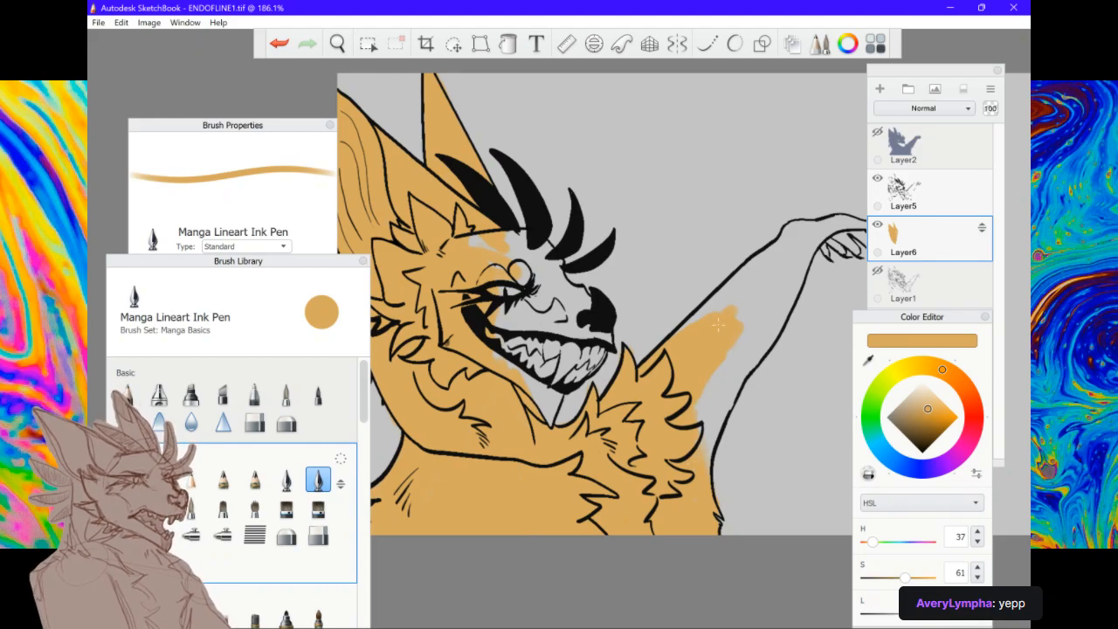
pyautogui.scroll(-4, 718, 325)
pyautogui.scroll(3, 631, 385)
pyautogui.moveTo(630, 384)
pyautogui.mouseDown()
pyautogui.moveTo(638, 358)
pyautogui.moveTo(603, 376)
pyautogui.moveTo(631, 386)
pyautogui.moveTo(603, 498)
pyautogui.moveTo(636, 404)
pyautogui.moveTo(620, 425)
pyautogui.moveTo(644, 407)
pyautogui.moveTo(668, 330)
pyautogui.mouseUp()
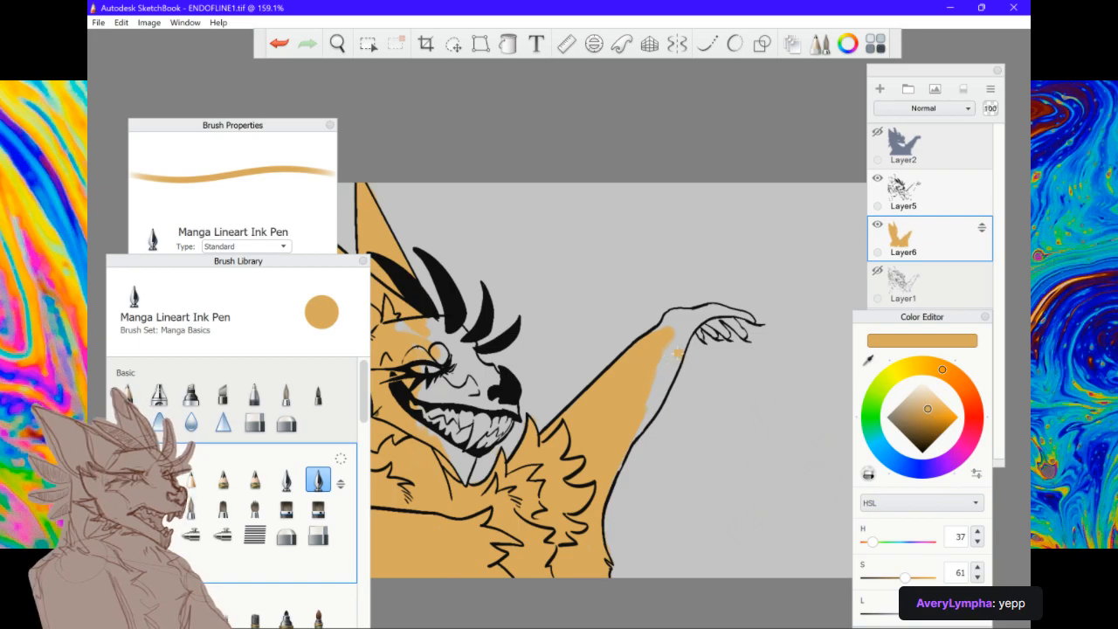
pyautogui.moveTo(664, 360); pyautogui.dragTo(660, 374)
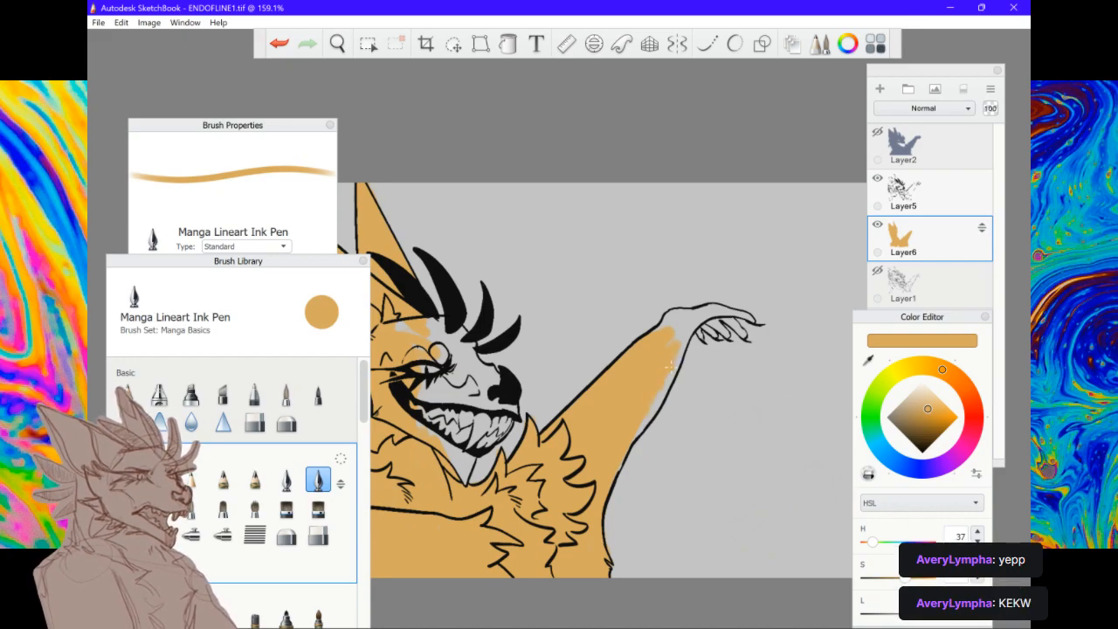
pyautogui.moveTo(675, 351); pyautogui.dragTo(667, 386)
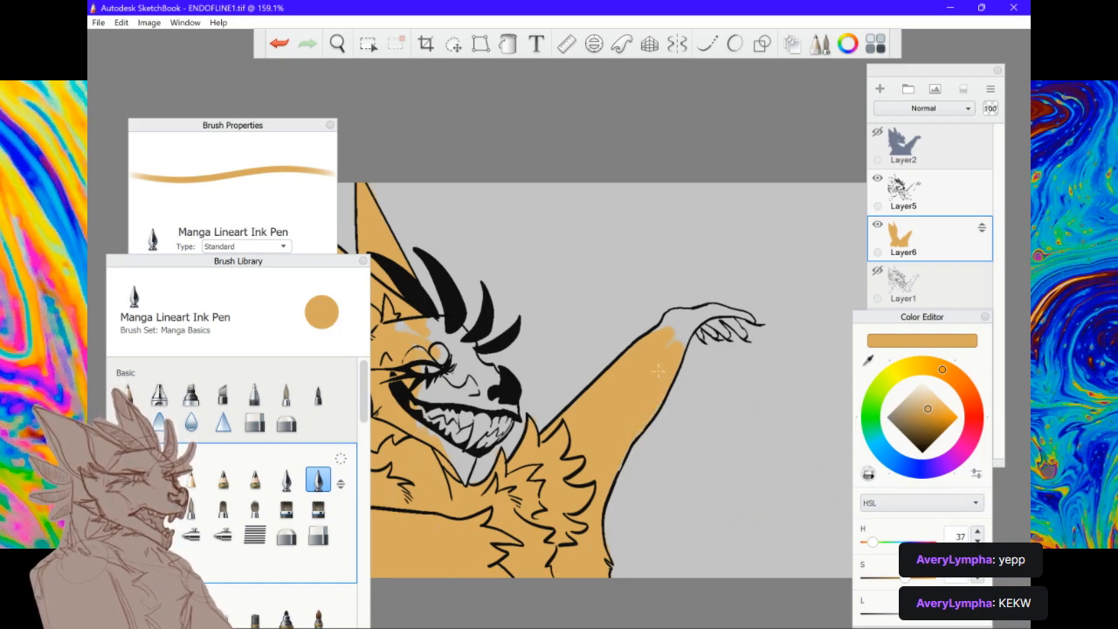
pyautogui.moveTo(674, 357)
pyautogui.mouseDown()
pyautogui.moveTo(684, 323)
pyautogui.moveTo(682, 336)
pyautogui.mouseUp()
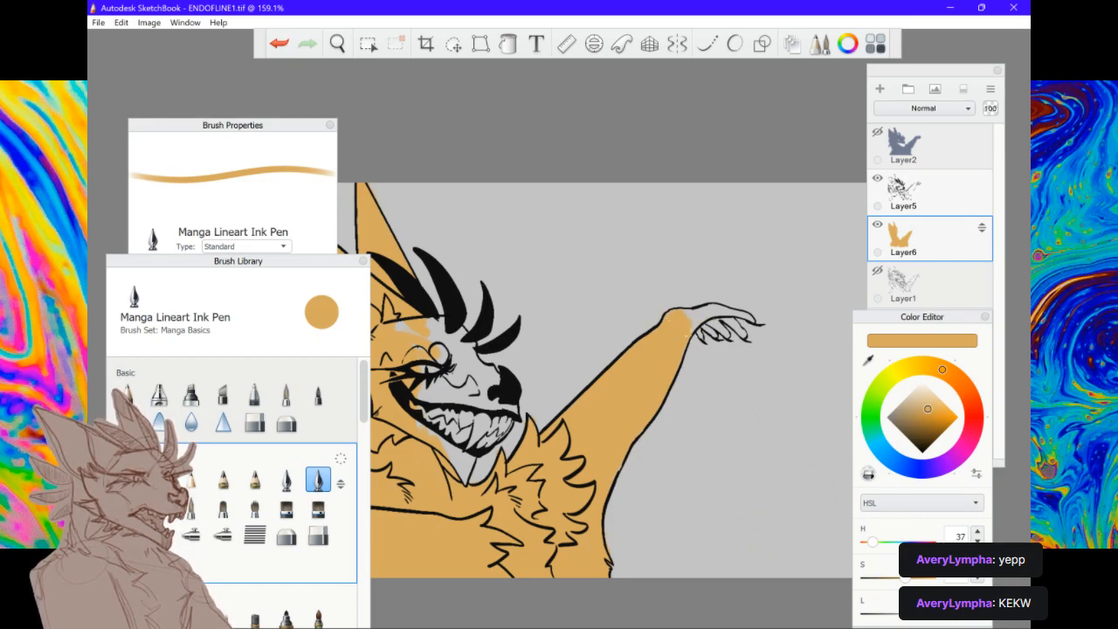
pyautogui.moveTo(701, 324); pyautogui.dragTo(700, 317)
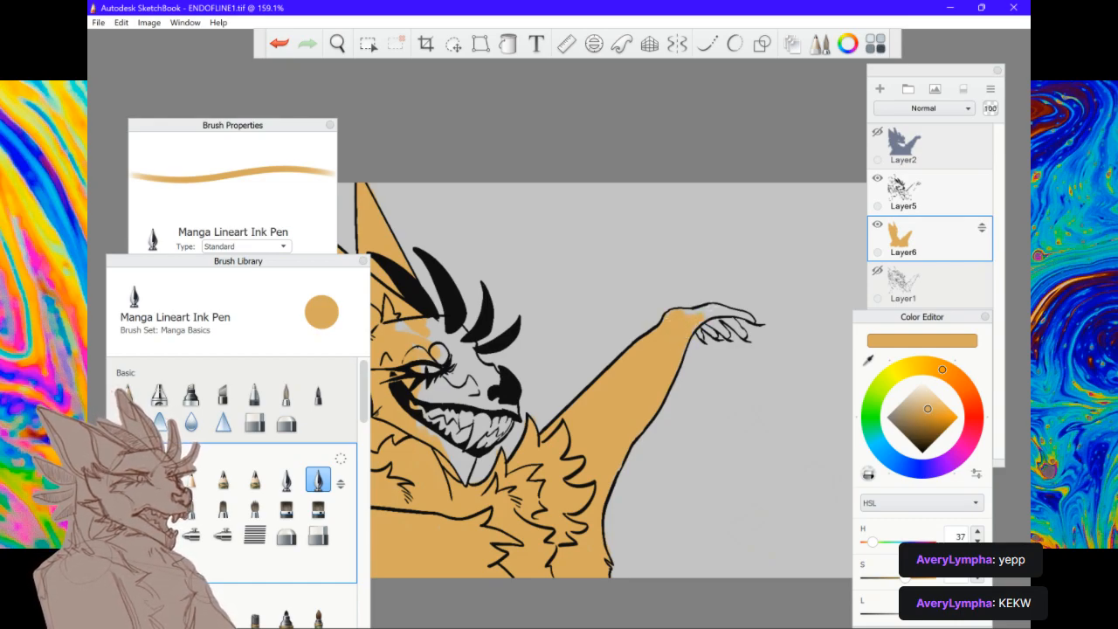
pyautogui.hotkey('ctrl', 'z')
# Set the Manga Lineart Ink Pen size to 3.3 for detail work on the raised hand
pyautogui.scroll(5, 712, 308)
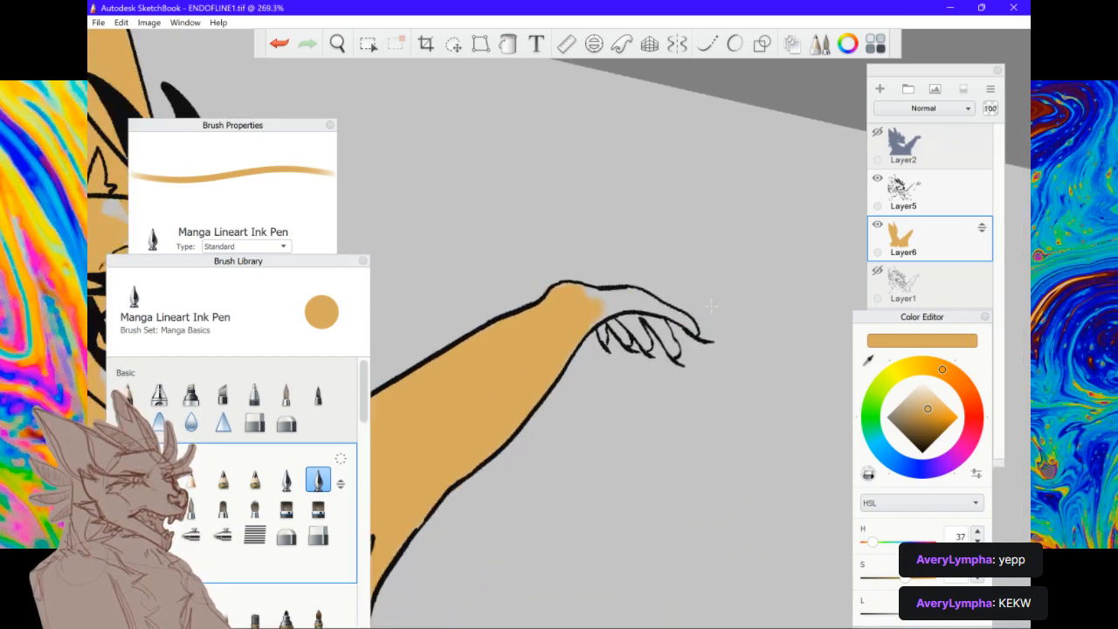
pyautogui.scroll(2, 711, 307)
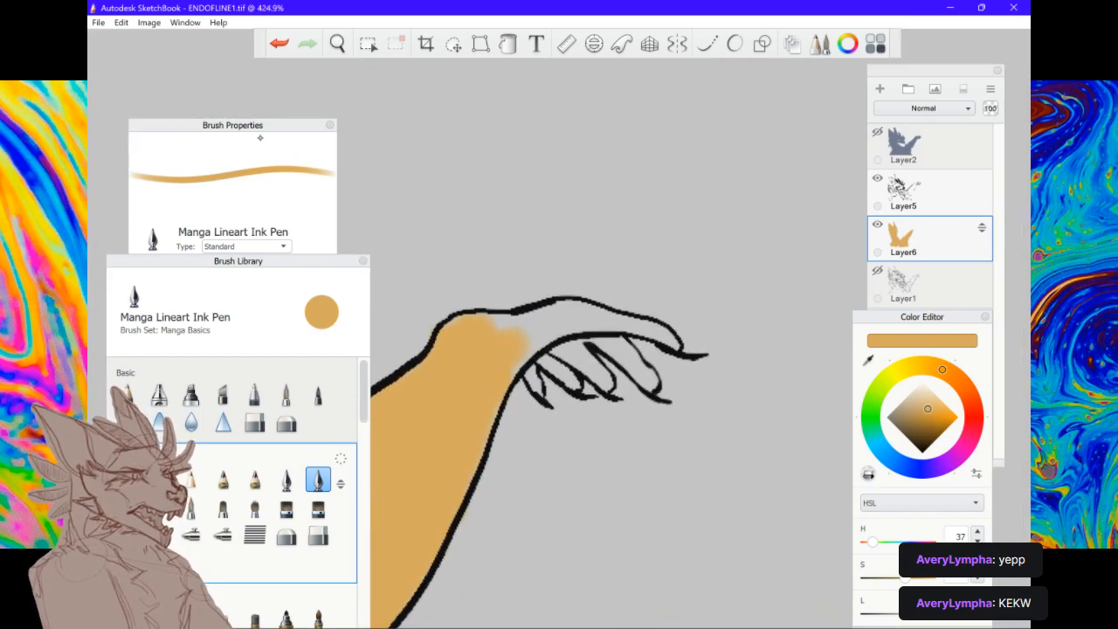
pyautogui.click(275, 153)
pyautogui.moveTo(160, 304); pyautogui.dragTo(151, 304)
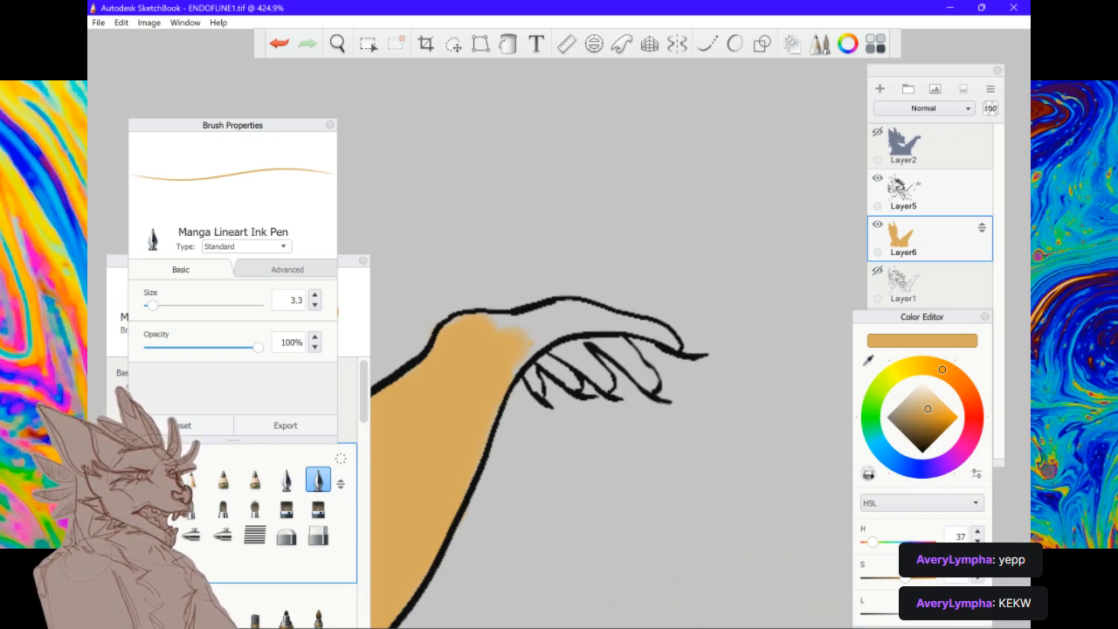
# Fill the raised hand and all its fingers with golden tan up to the outline
pyautogui.moveTo(524, 351)
pyautogui.mouseDown()
pyautogui.moveTo(550, 334)
pyautogui.moveTo(493, 316)
pyautogui.mouseUp()
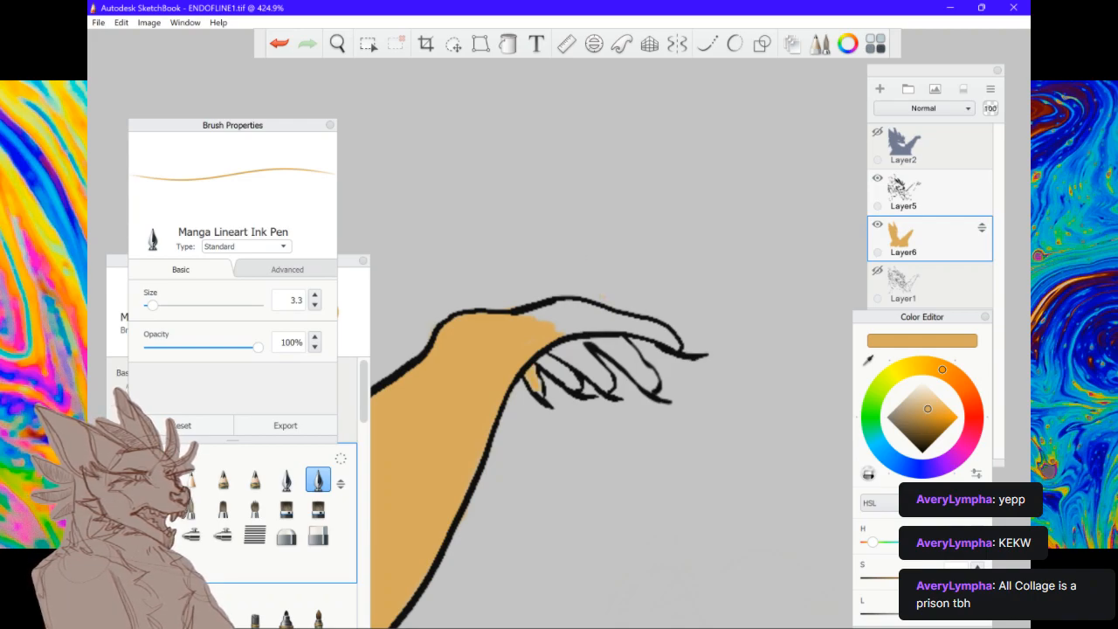
pyautogui.moveTo(541, 364); pyautogui.dragTo(571, 381)
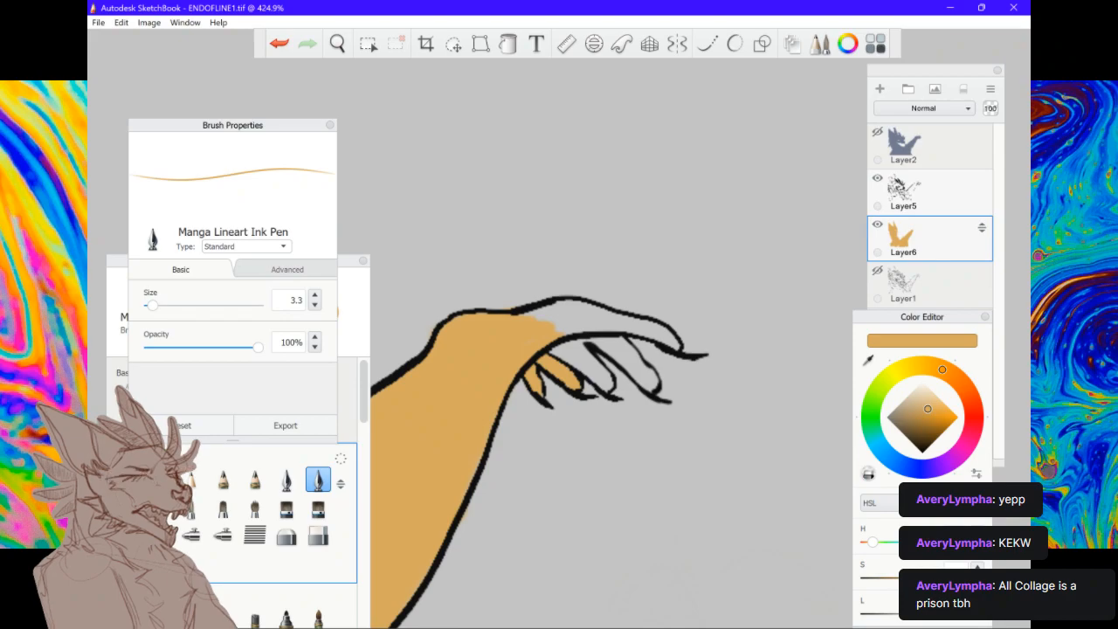
pyautogui.moveTo(553, 324)
pyautogui.mouseDown()
pyautogui.moveTo(583, 328)
pyautogui.moveTo(526, 310)
pyautogui.mouseUp()
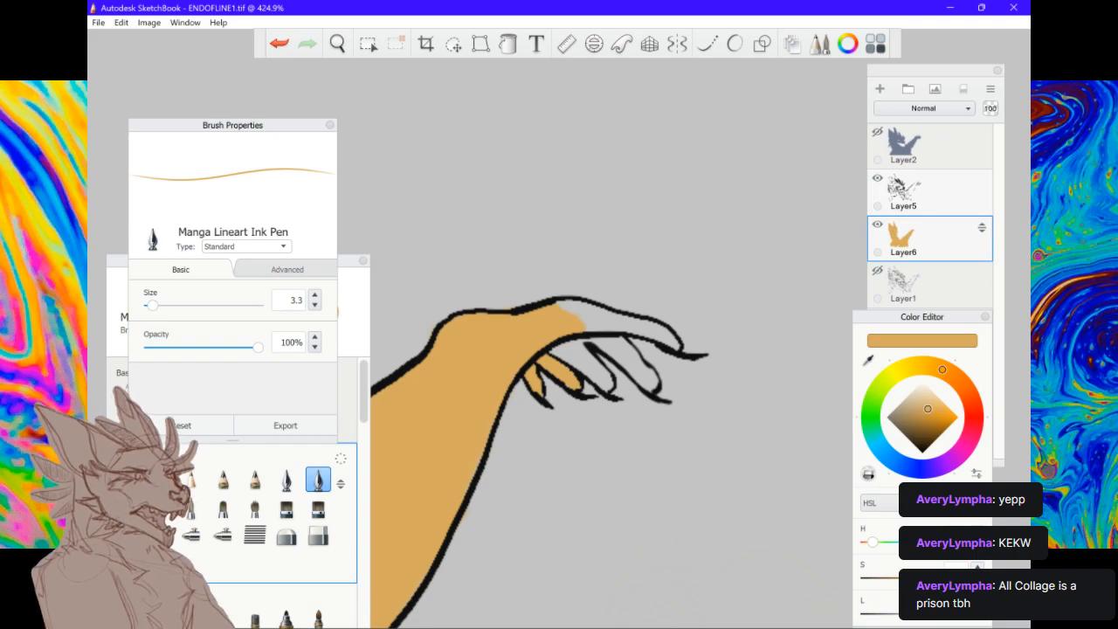
pyautogui.moveTo(559, 358); pyautogui.dragTo(587, 354)
pyautogui.moveTo(584, 374)
pyautogui.mouseDown()
pyautogui.moveTo(598, 377)
pyautogui.moveTo(597, 360)
pyautogui.mouseUp()
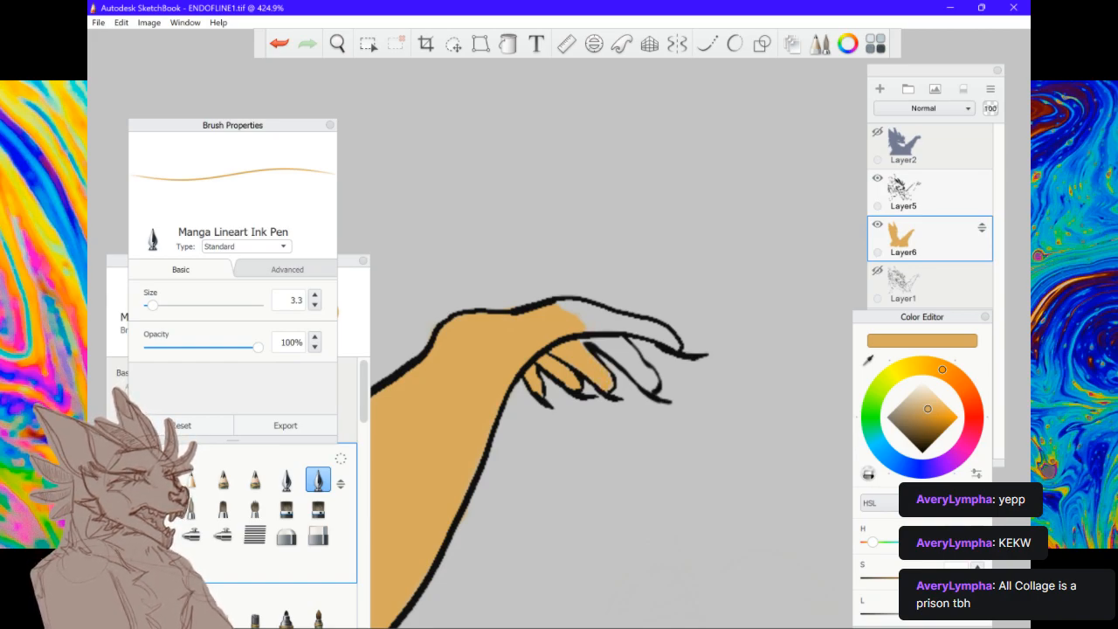
pyautogui.moveTo(595, 346); pyautogui.dragTo(603, 342)
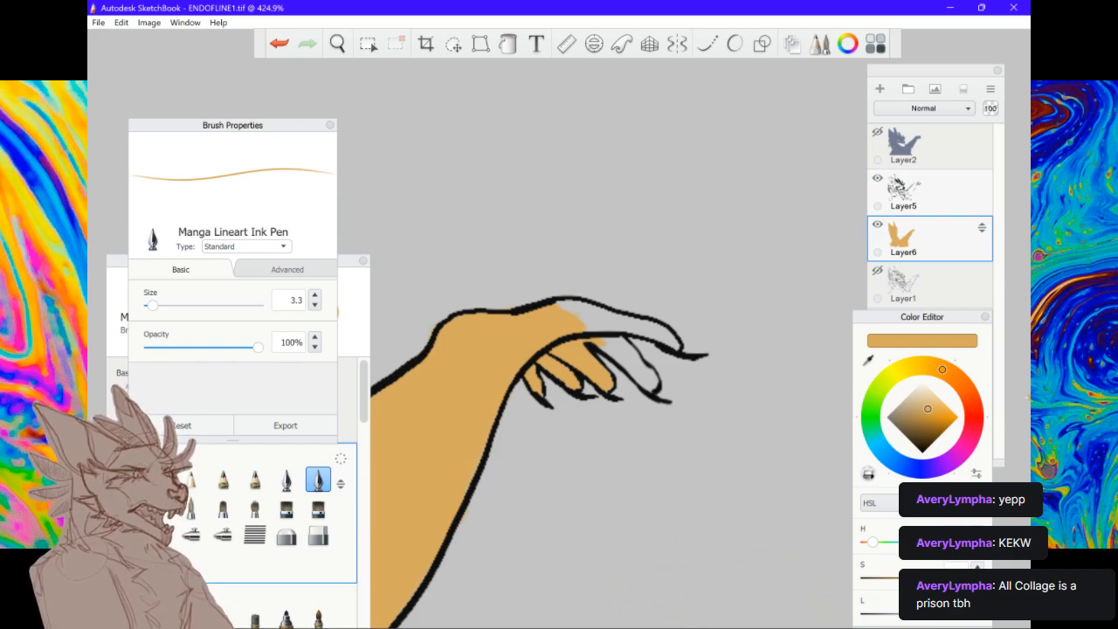
pyautogui.moveTo(581, 318)
pyautogui.mouseDown()
pyautogui.moveTo(600, 330)
pyautogui.moveTo(570, 311)
pyautogui.moveTo(654, 384)
pyautogui.mouseUp()
pyautogui.moveTo(572, 311)
pyautogui.mouseDown()
pyautogui.moveTo(610, 328)
pyautogui.moveTo(624, 316)
pyautogui.moveTo(669, 343)
pyautogui.mouseUp()
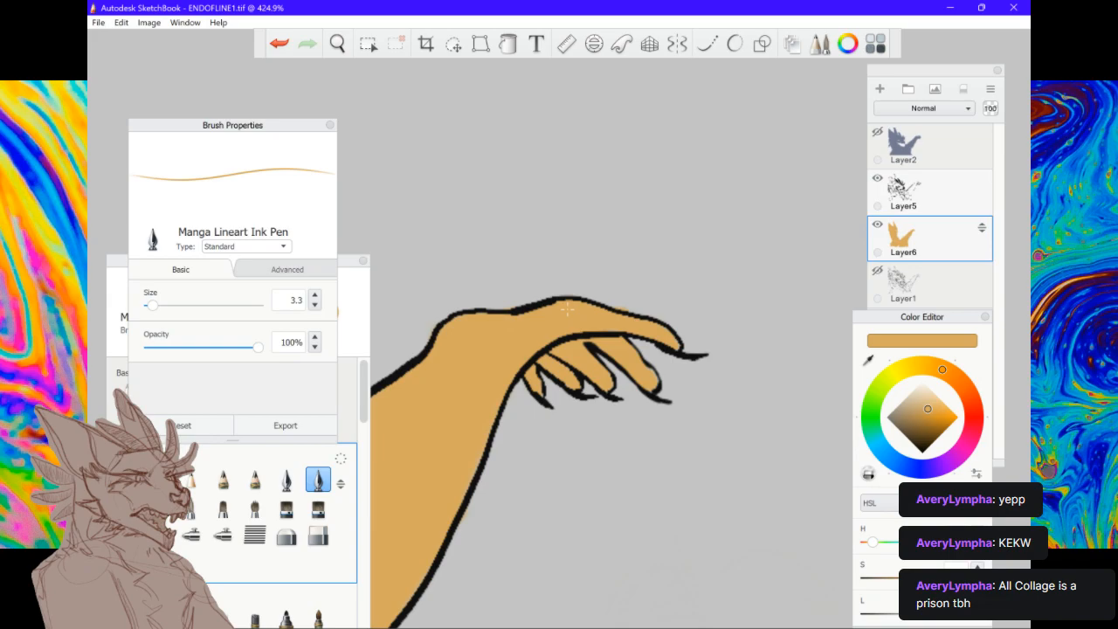
# Set the pen size to 16.9 and fill the forehead, eye area, muzzle and back teeth with golden tan
pyautogui.scroll(-8, 679, 309)
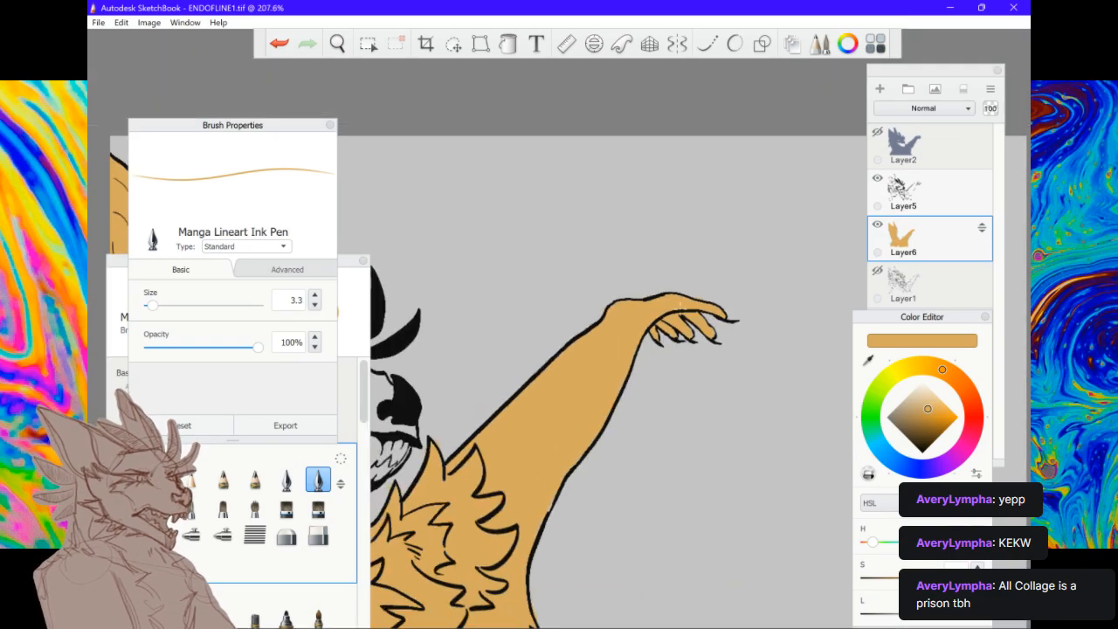
pyautogui.scroll(4, 680, 309)
pyautogui.scroll(1, 679, 309)
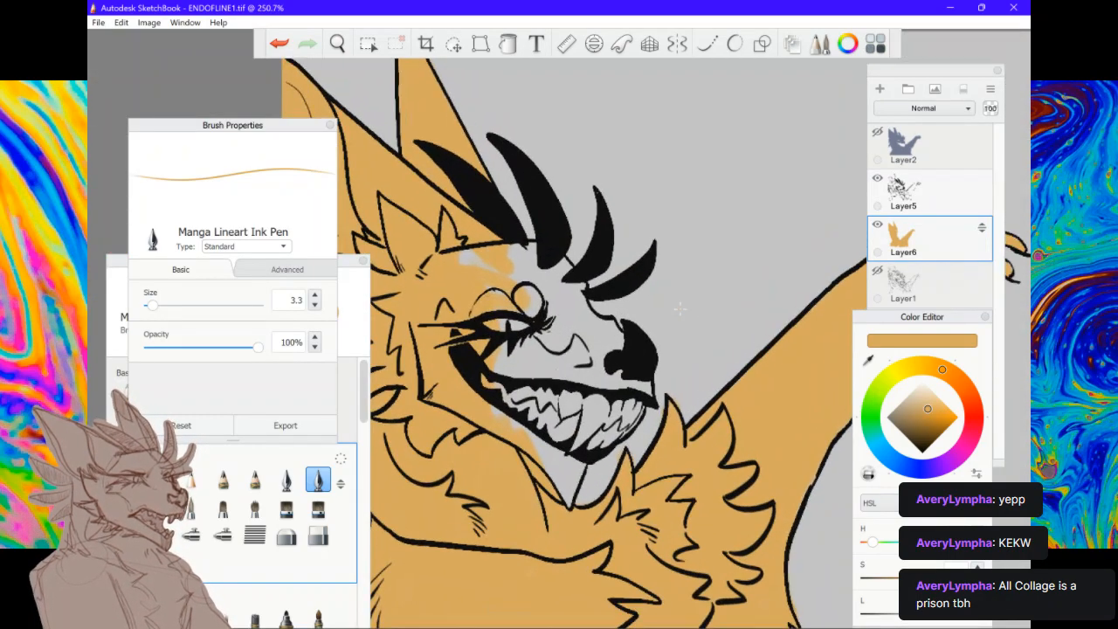
pyautogui.click(167, 305)
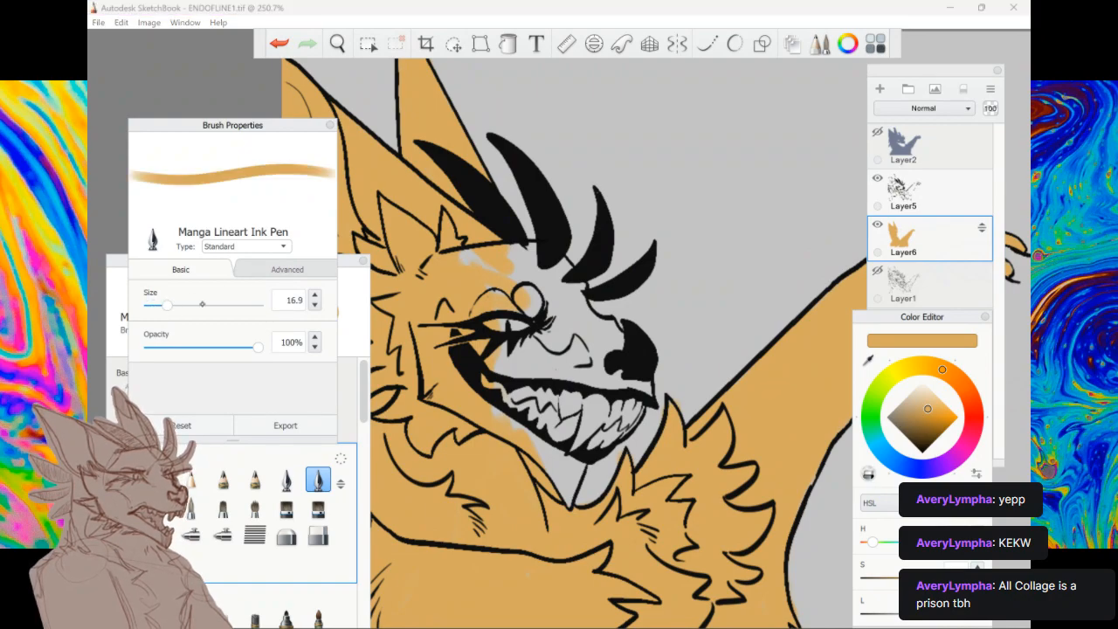
pyautogui.moveTo(516, 266); pyautogui.dragTo(530, 277)
pyautogui.hotkey('ctrl', 'z')
pyautogui.moveTo(465, 257); pyautogui.dragTo(495, 268)
pyautogui.moveTo(511, 348)
pyautogui.mouseDown()
pyautogui.moveTo(546, 359)
pyautogui.moveTo(521, 374)
pyautogui.mouseUp()
pyautogui.hotkey('ctrl', 'z')
pyautogui.moveTo(517, 394)
pyautogui.mouseDown()
pyautogui.moveTo(533, 411)
pyautogui.moveTo(532, 360)
pyautogui.moveTo(564, 367)
pyautogui.moveTo(523, 250)
pyautogui.moveTo(579, 297)
pyautogui.moveTo(543, 259)
pyautogui.moveTo(582, 378)
pyautogui.moveTo(603, 316)
pyautogui.moveTo(608, 361)
pyautogui.moveTo(608, 324)
pyautogui.mouseUp()
pyautogui.moveTo(568, 426)
pyautogui.mouseDown()
pyautogui.moveTo(594, 401)
pyautogui.moveTo(561, 431)
pyautogui.moveTo(613, 403)
pyautogui.mouseUp()
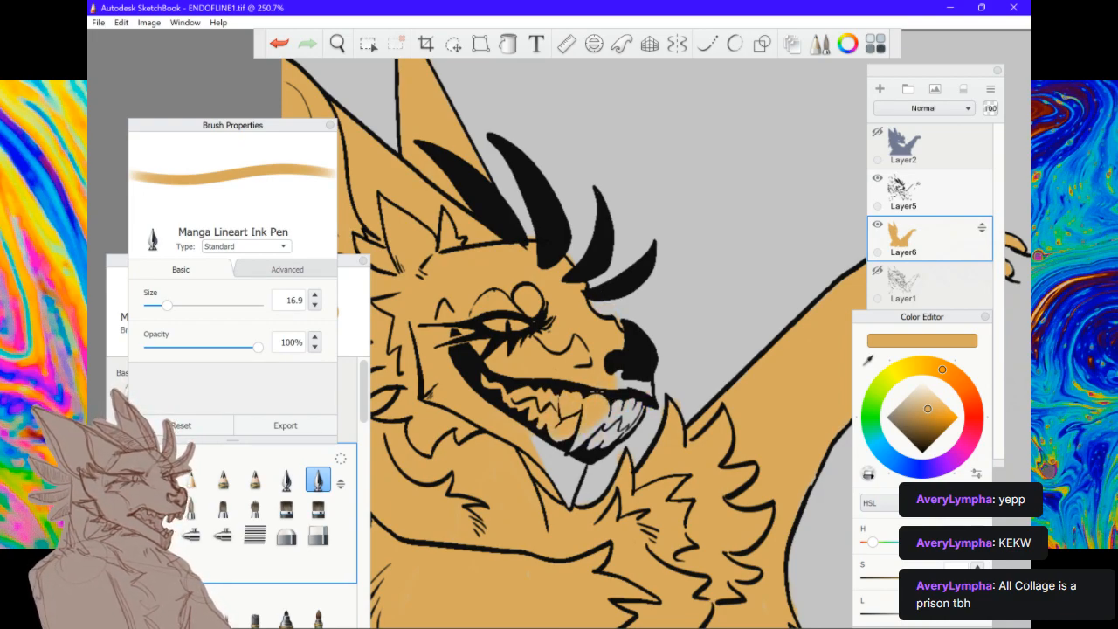
# Extend the golden tan over the front teeth, the tip of the upper lip and the edge below the jaw
pyautogui.moveTo(535, 437)
pyautogui.mouseDown()
pyautogui.moveTo(552, 461)
pyautogui.moveTo(563, 456)
pyautogui.mouseUp()
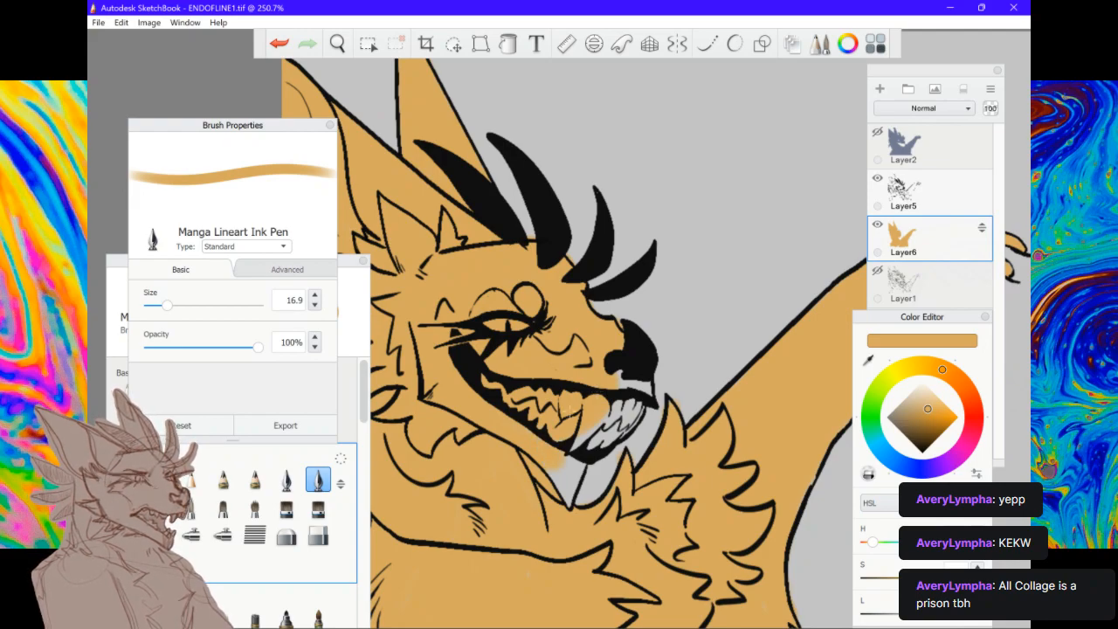
pyautogui.moveTo(622, 379)
pyautogui.mouseDown()
pyautogui.moveTo(626, 408)
pyautogui.moveTo(647, 388)
pyautogui.mouseUp()
pyautogui.moveTo(615, 423); pyautogui.dragTo(577, 442)
pyautogui.moveTo(634, 420); pyautogui.dragTo(617, 436)
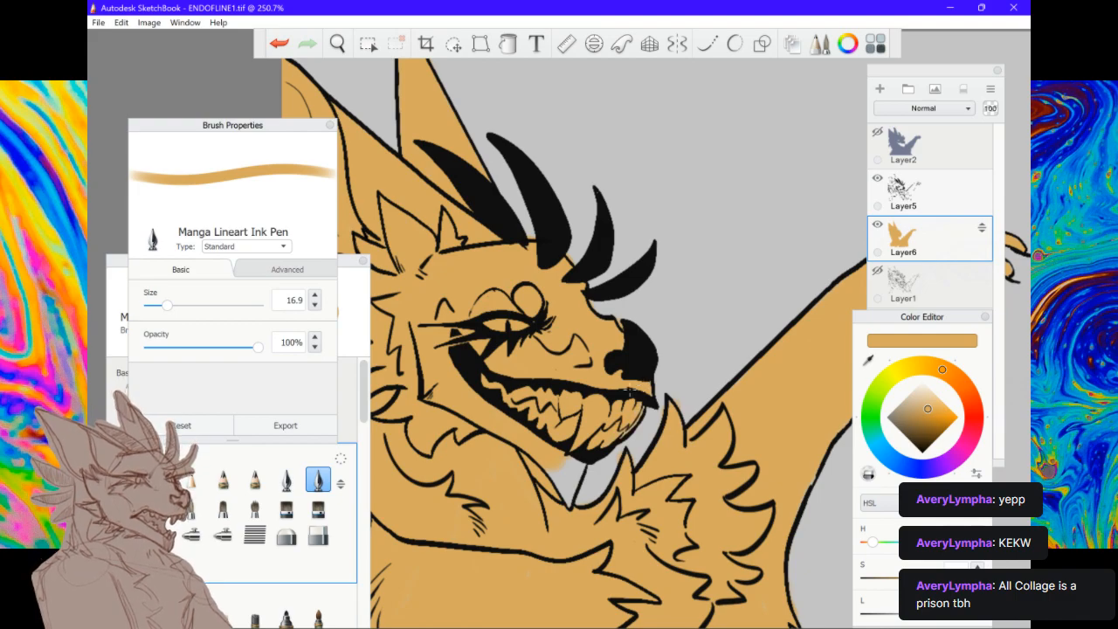
# Fill the throat gap beneath the jaw with golden tan, reducing the pen size to 7.2
pyautogui.moveTo(170, 304); pyautogui.dragTo(162, 306)
pyautogui.moveTo(553, 446); pyautogui.dragTo(556, 471)
pyautogui.click(156, 305)
pyautogui.moveTo(156, 306); pyautogui.dragTo(154, 306)
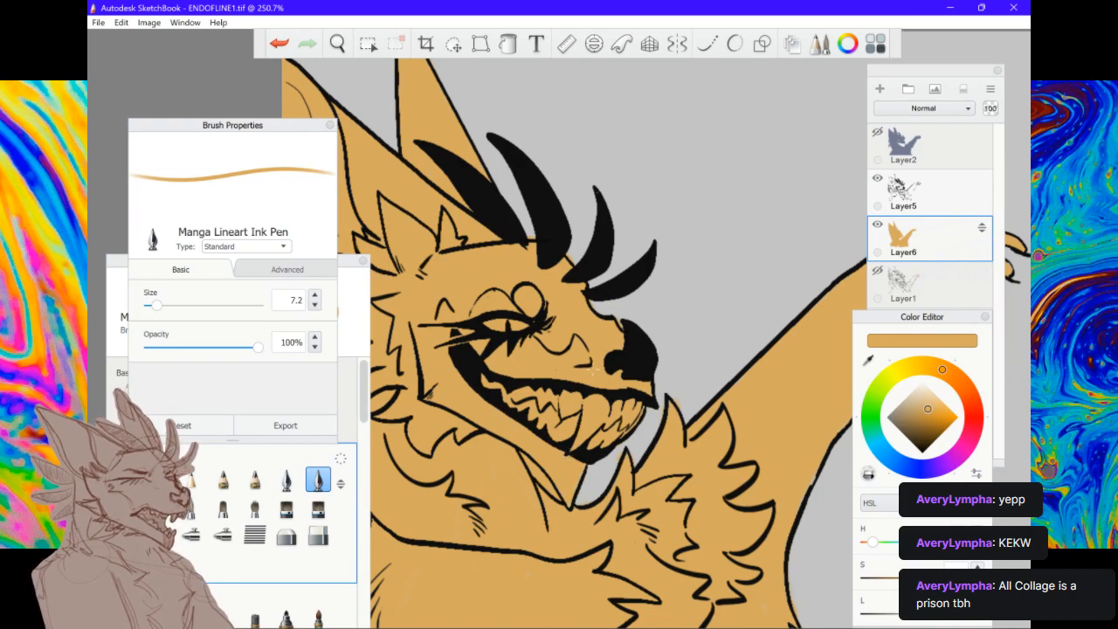
# Examine the golden-tan flat colour across the whole figure and close up on the head for gaps and spills
pyautogui.scroll(-1, 594, 369)
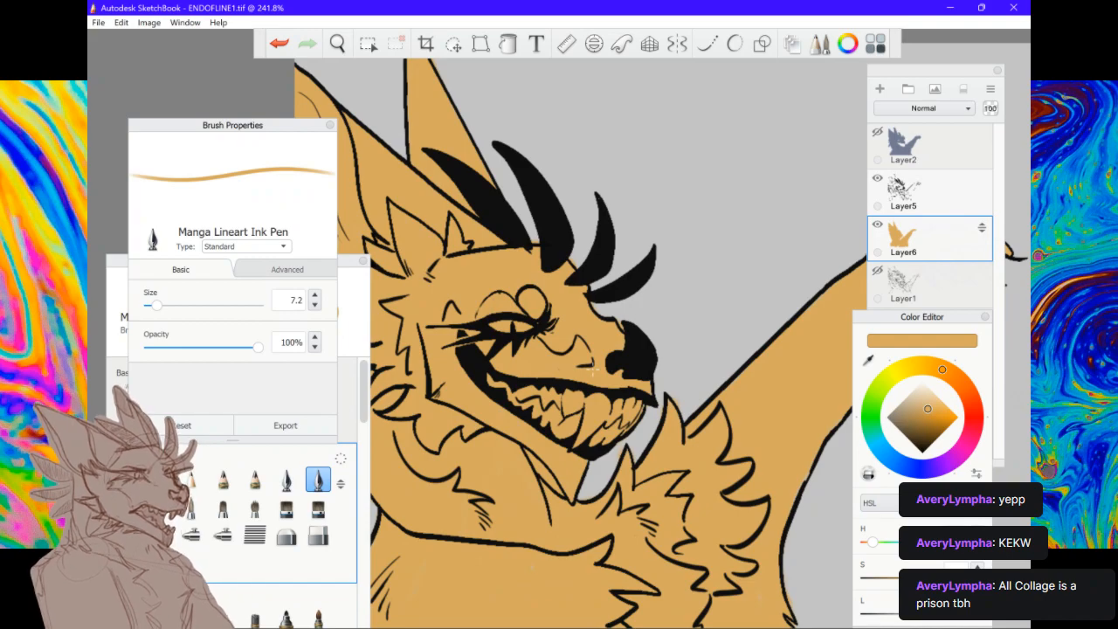
pyautogui.scroll(-8, 593, 371)
pyautogui.scroll(1, 593, 365)
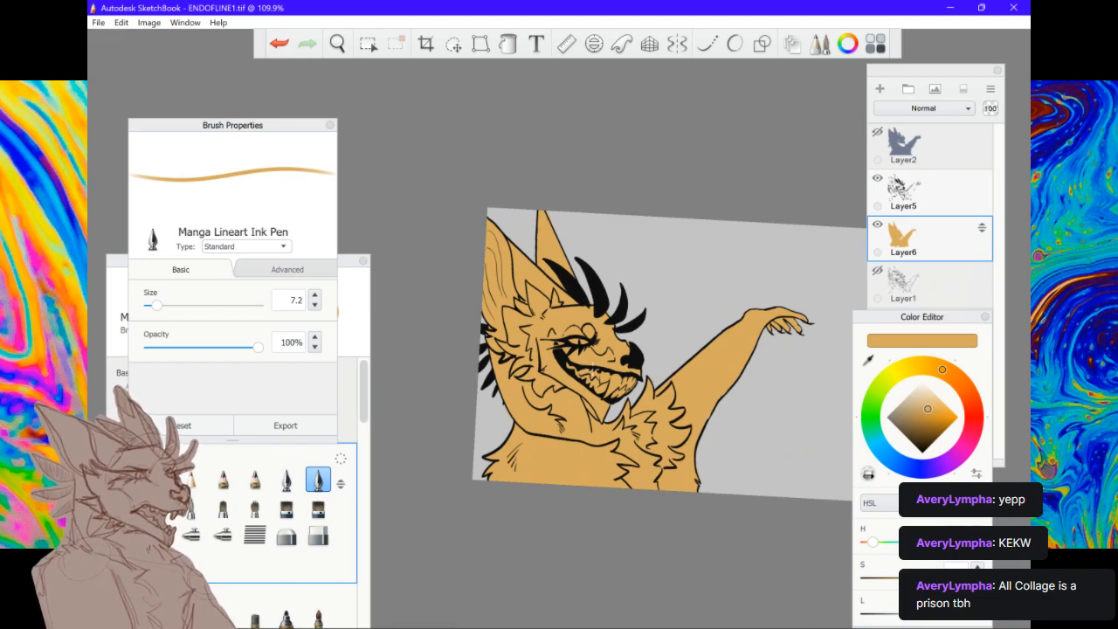
pyautogui.scroll(3, 593, 365)
pyautogui.scroll(-1, 593, 365)
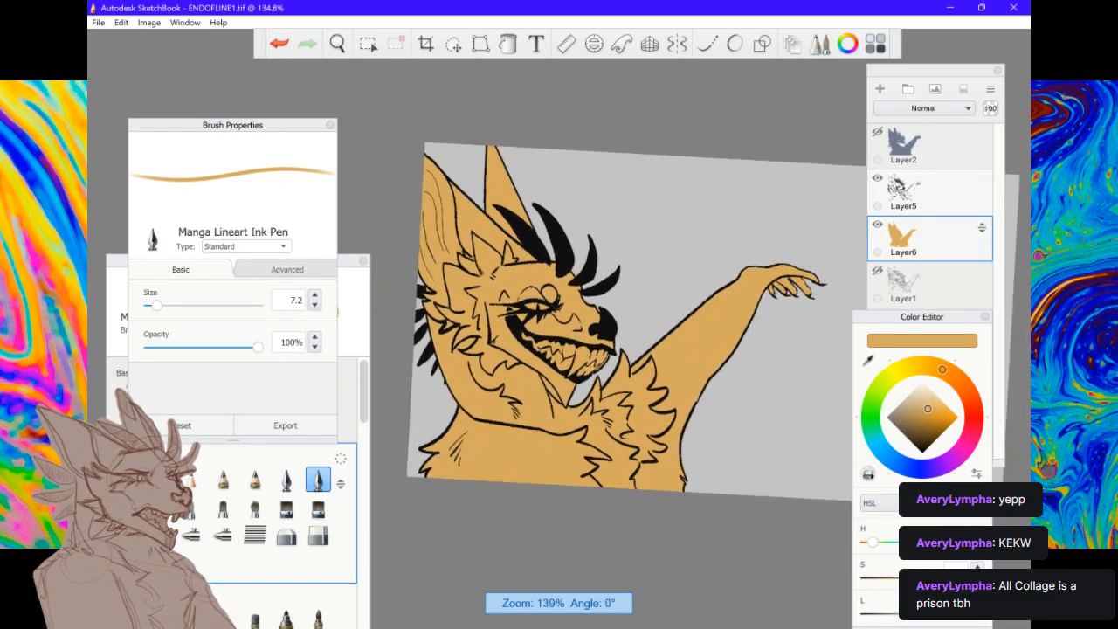
pyautogui.scroll(1, 593, 365)
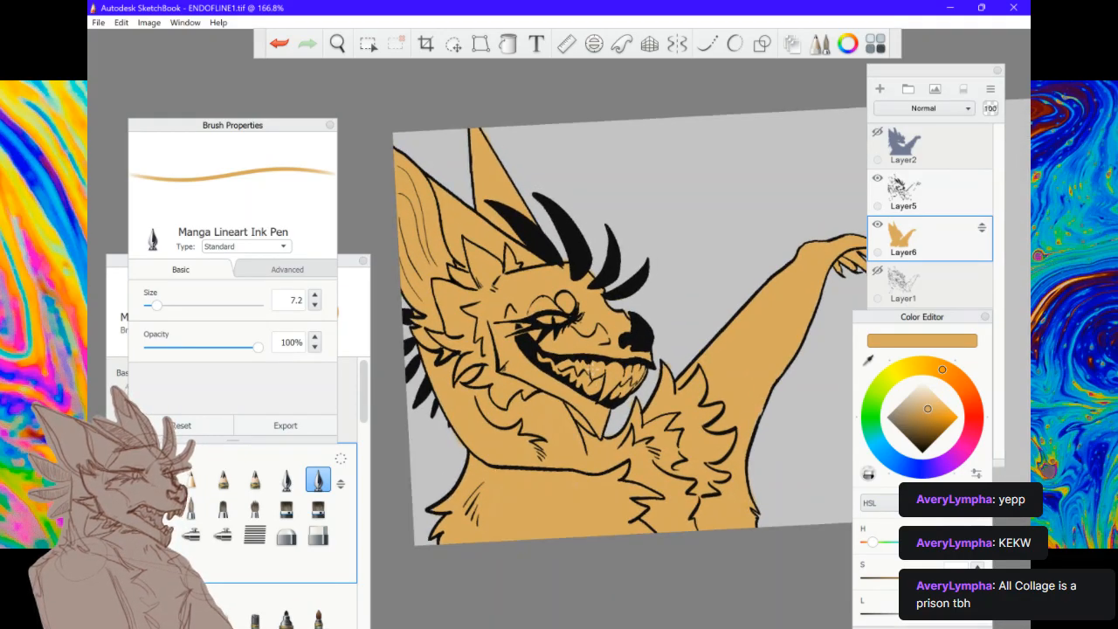
pyautogui.scroll(3, 593, 365)
pyautogui.scroll(2, 594, 370)
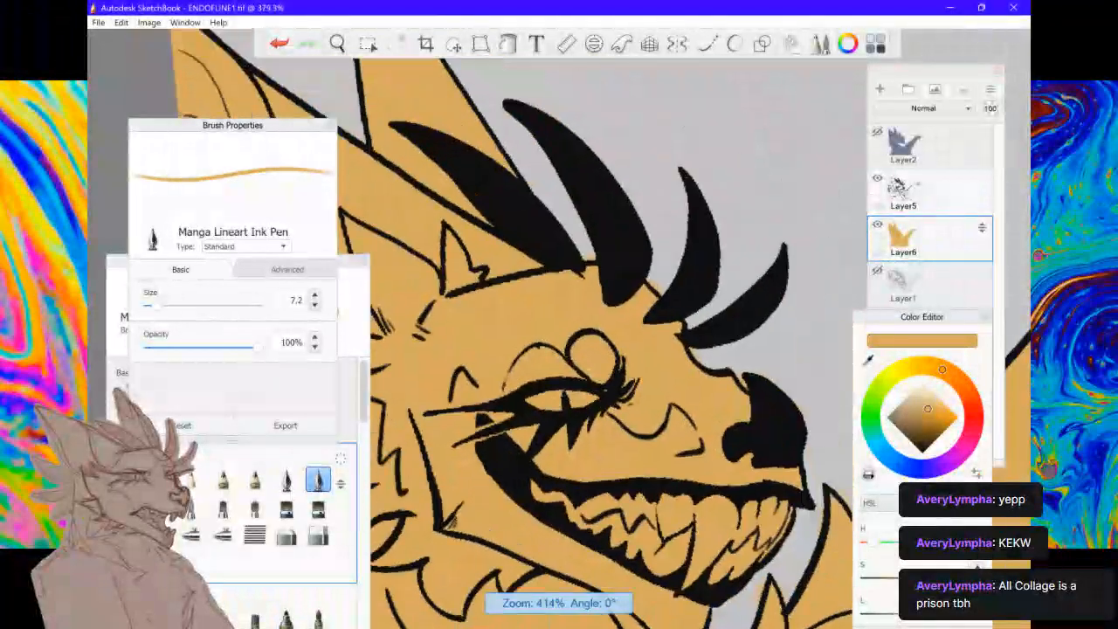
pyautogui.scroll(-3, 593, 369)
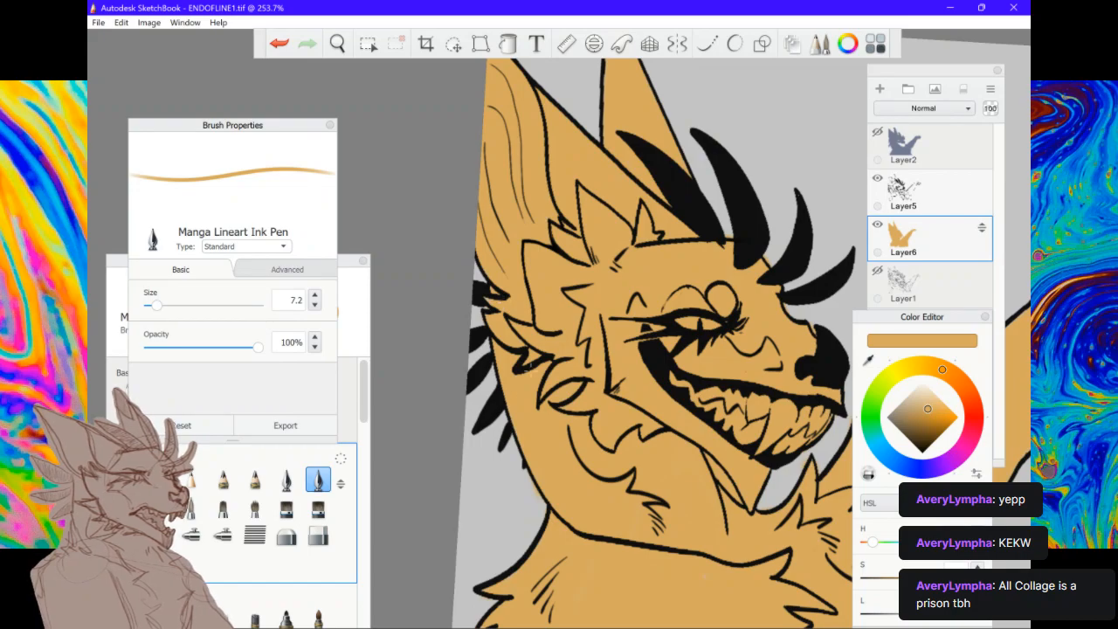
pyautogui.scroll(-3, 531, 367)
pyautogui.scroll(2, 529, 369)
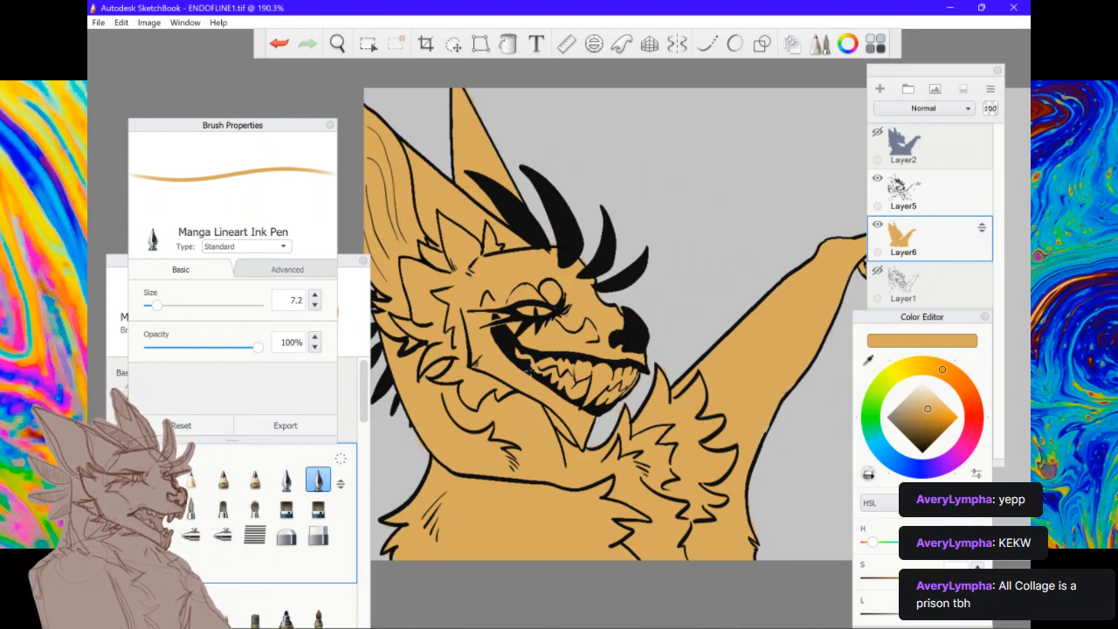
# Erase the golden tan spilling past the brow outline around the horns with the Manga Hard Eraser at size 9.8
pyautogui.scroll(5, 528, 371)
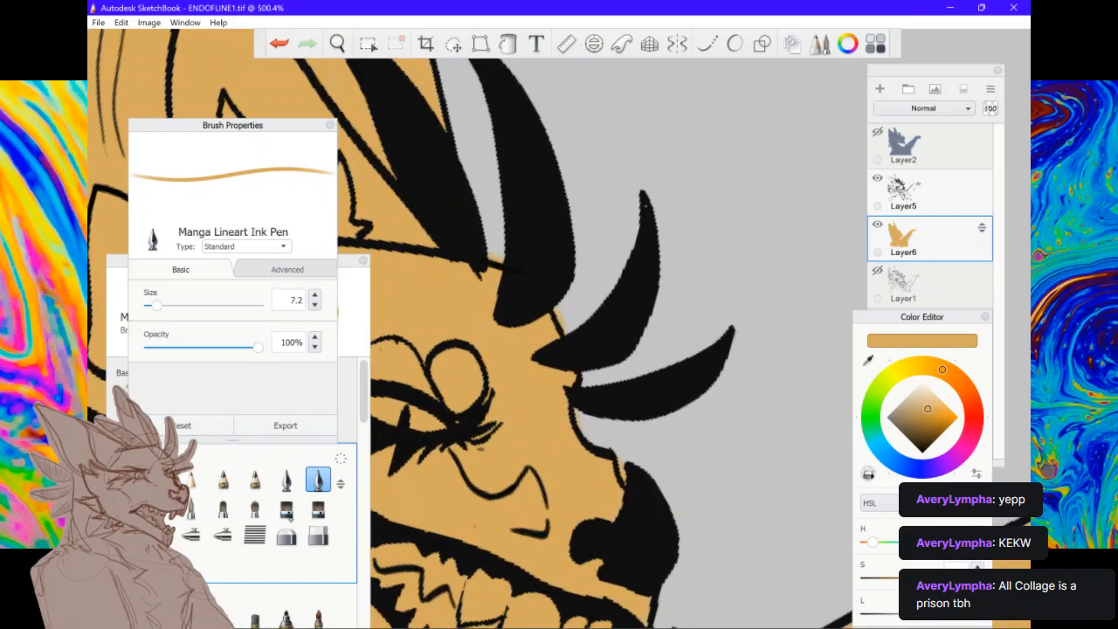
pyautogui.click(287, 535)
pyautogui.click(318, 535)
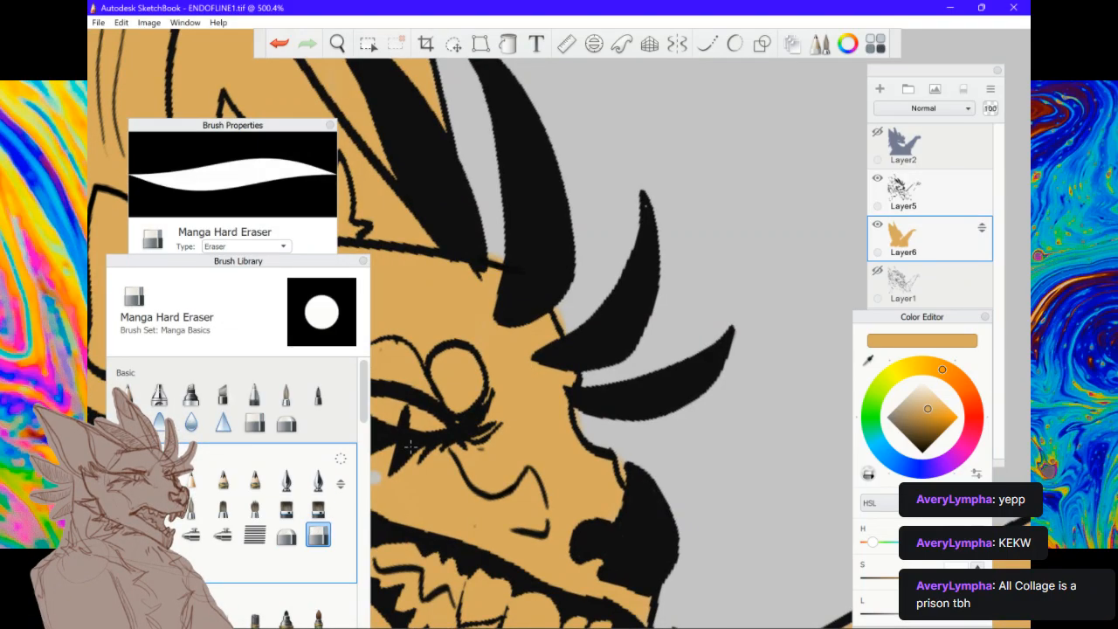
pyautogui.moveTo(489, 376); pyautogui.dragTo(531, 215)
pyautogui.hotkey('ctrl', 'z')
pyautogui.moveTo(212, 260)
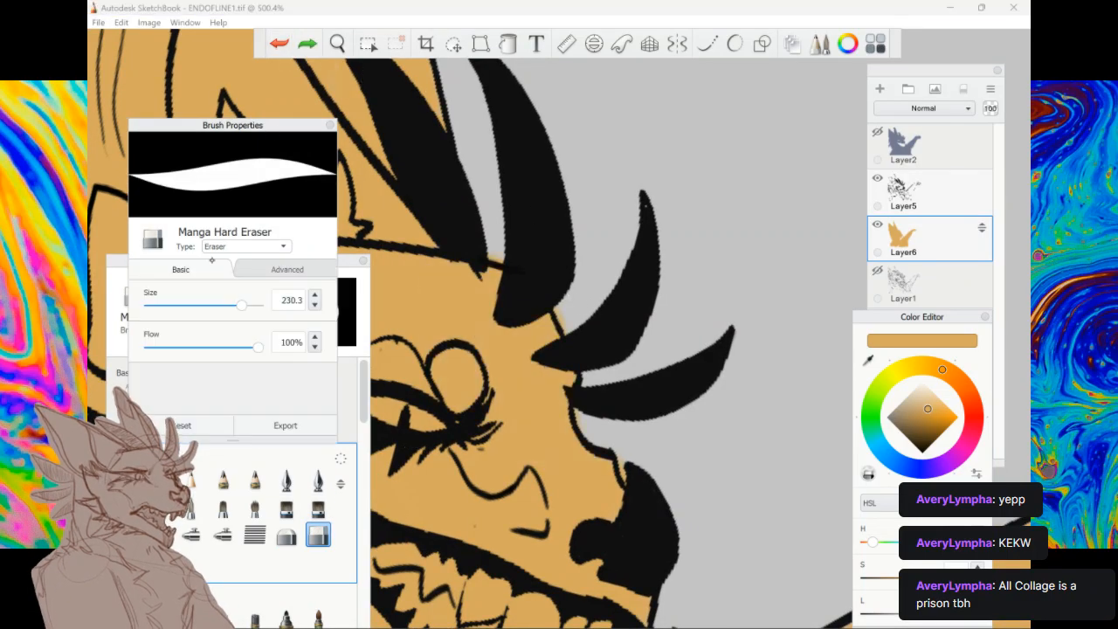
pyautogui.moveTo(237, 308); pyautogui.dragTo(160, 306)
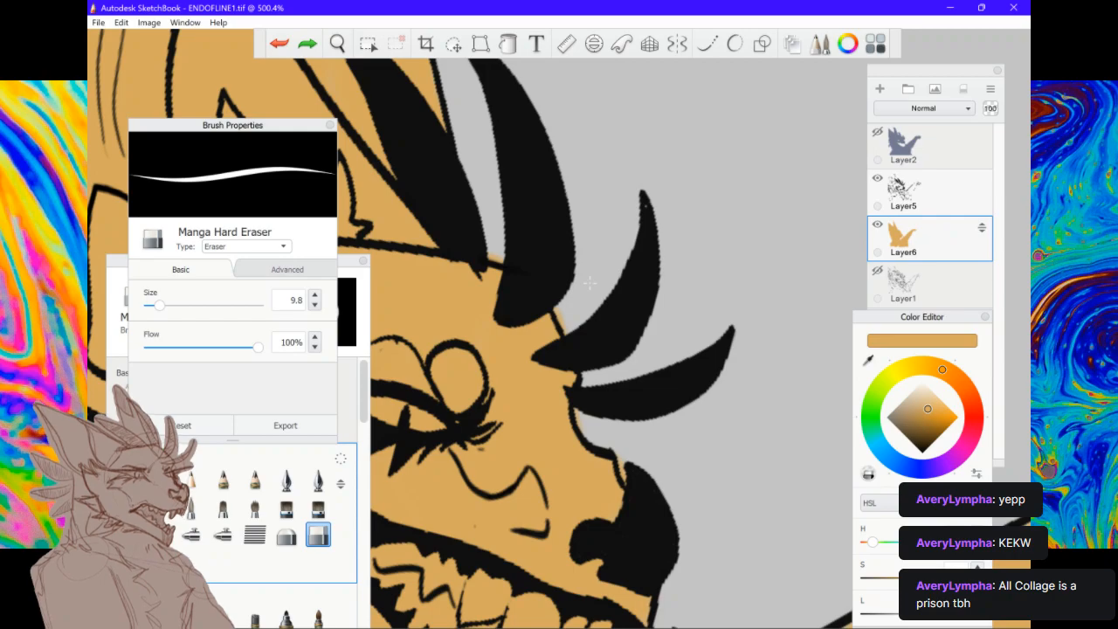
pyautogui.moveTo(574, 267); pyautogui.dragTo(559, 263)
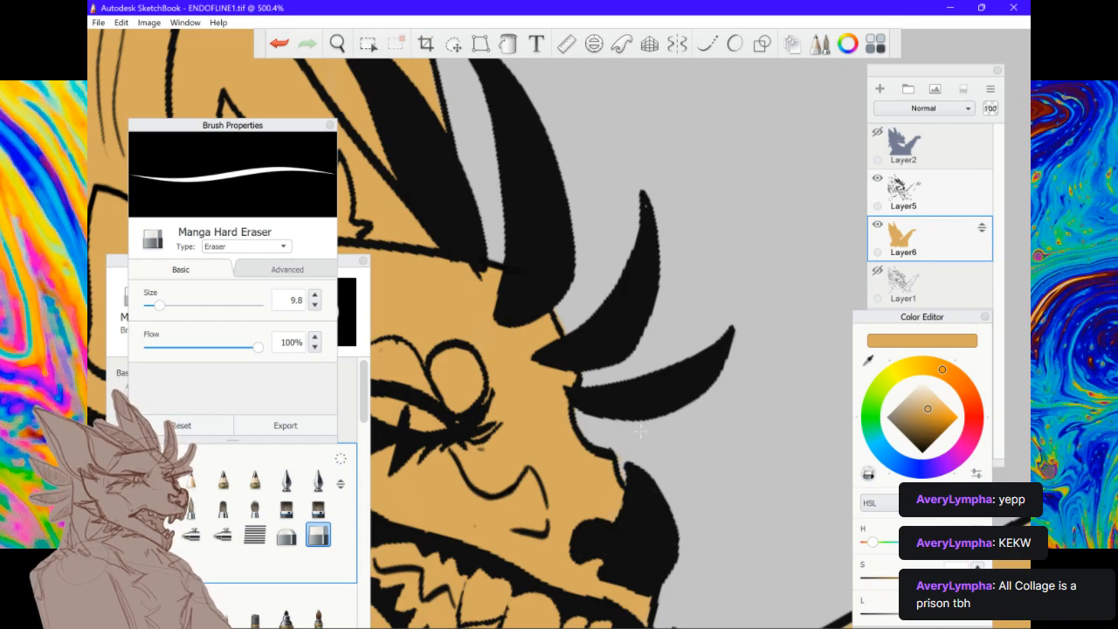
# Inspect the golden-tan edges around the ears and cheek fur, switching back to the Manga Lineart Ink Pen
pyautogui.scroll(-5, 640, 431)
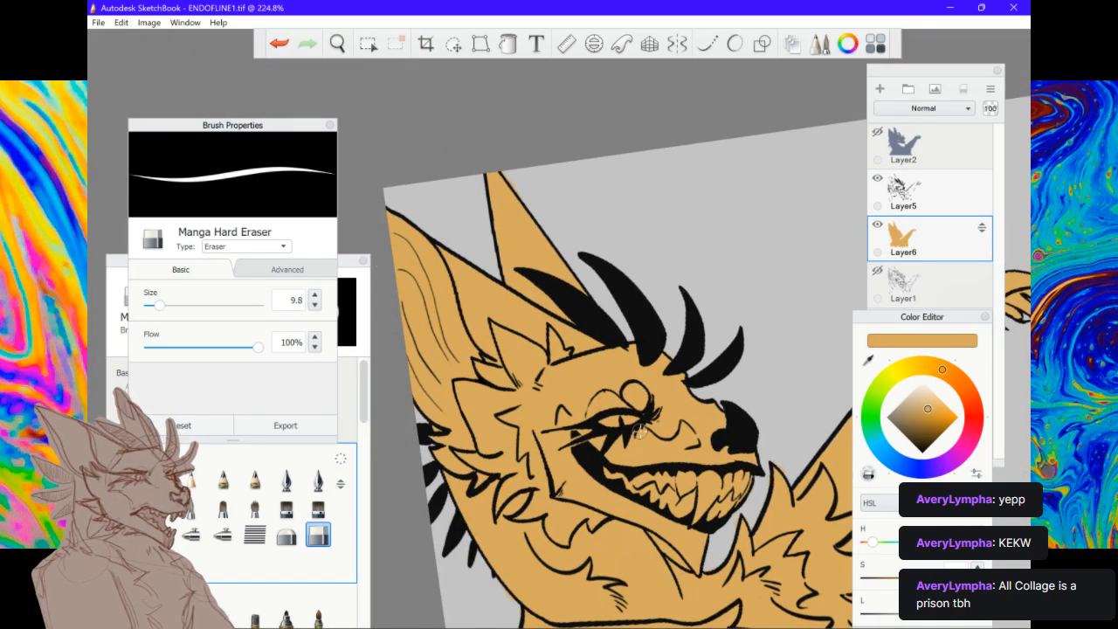
pyautogui.scroll(4, 640, 432)
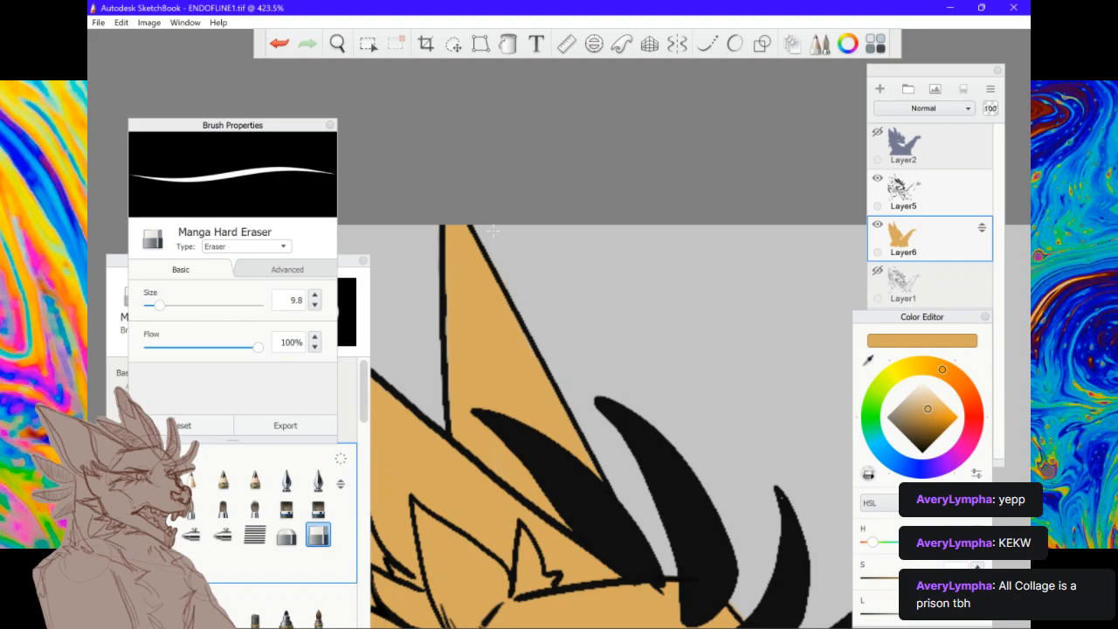
pyautogui.scroll(-1, 539, 269)
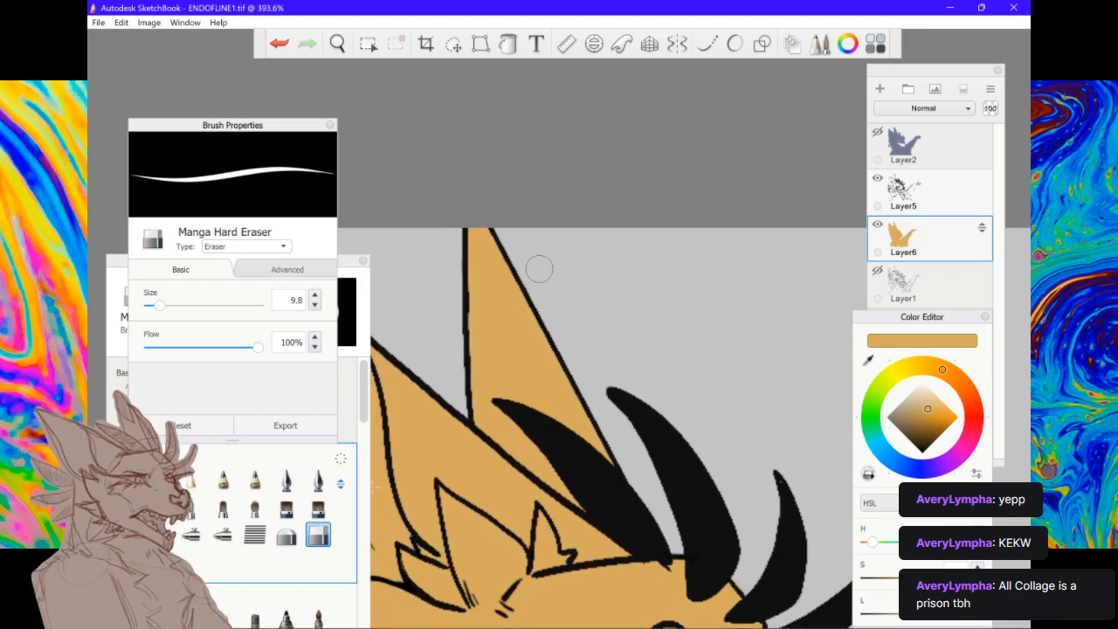
pyautogui.press('e')
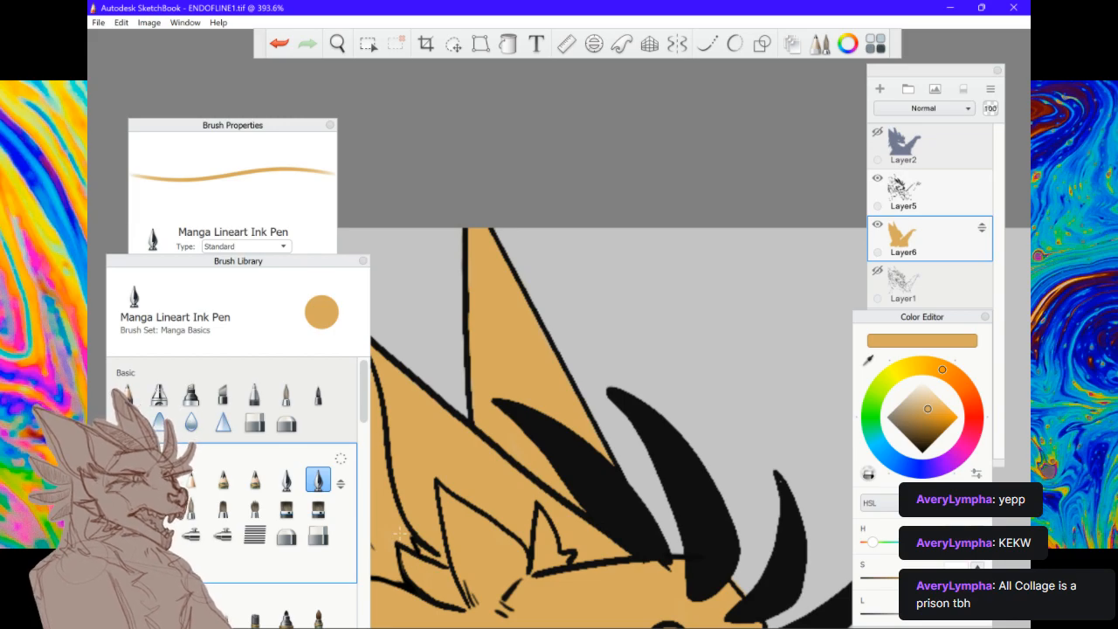
pyautogui.scroll(-5, 399, 533)
pyautogui.scroll(6, 399, 533)
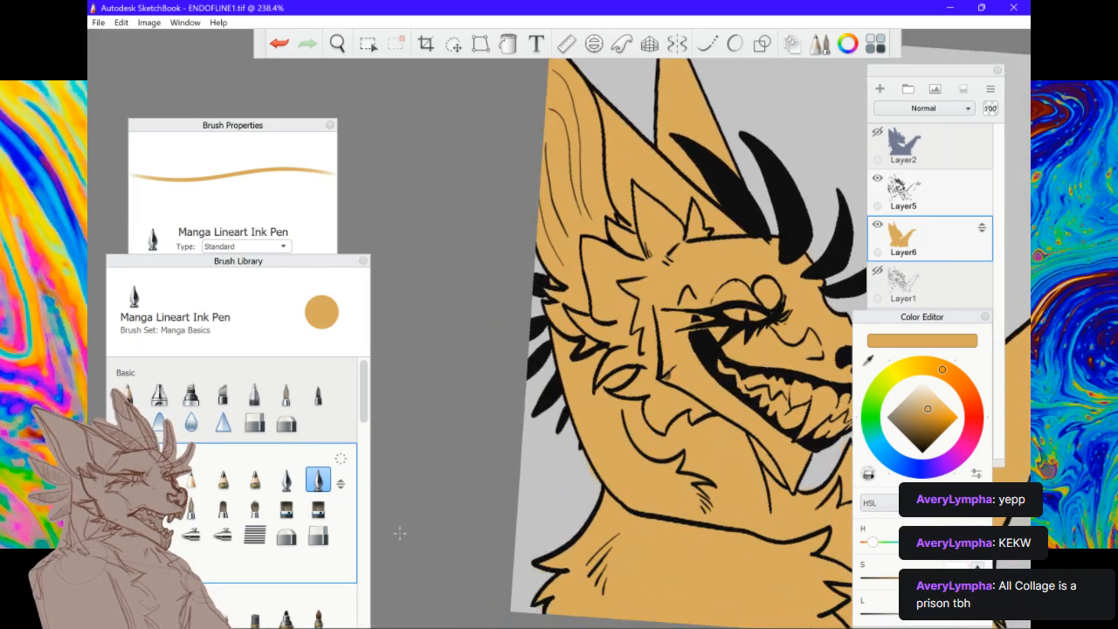
pyautogui.scroll(3, 469, 316)
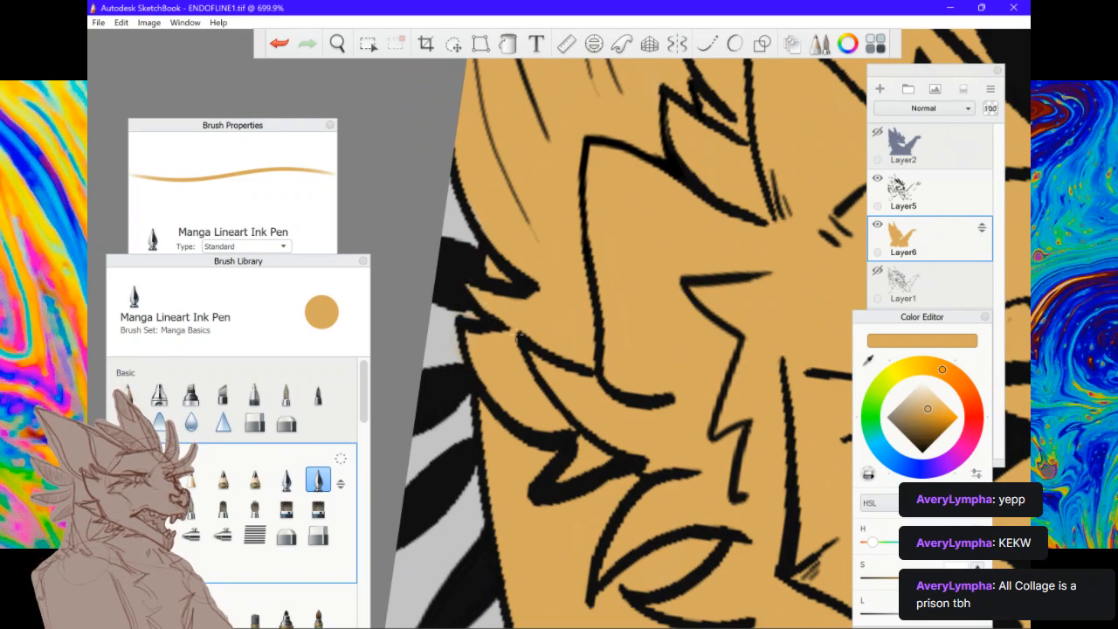
# Inspect the golden-tan edges along the cheek, neck and jaw, alternating between the Manga Hard Eraser and the Manga Lineart Ink Pen
pyautogui.press('e')
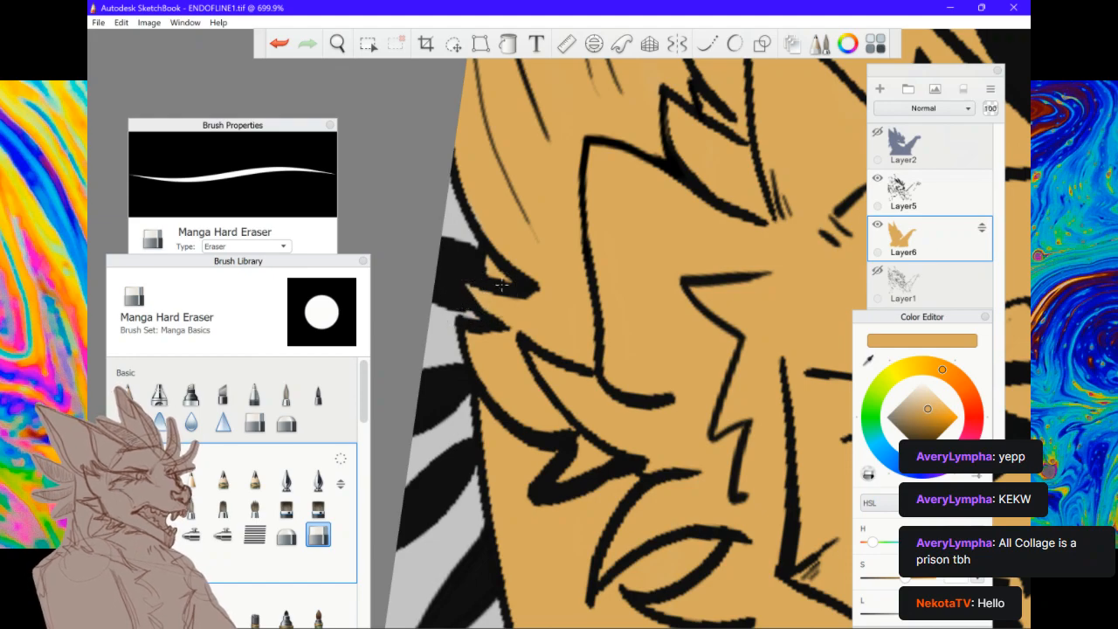
pyautogui.scroll(-6, 502, 285)
pyautogui.scroll(4, 502, 285)
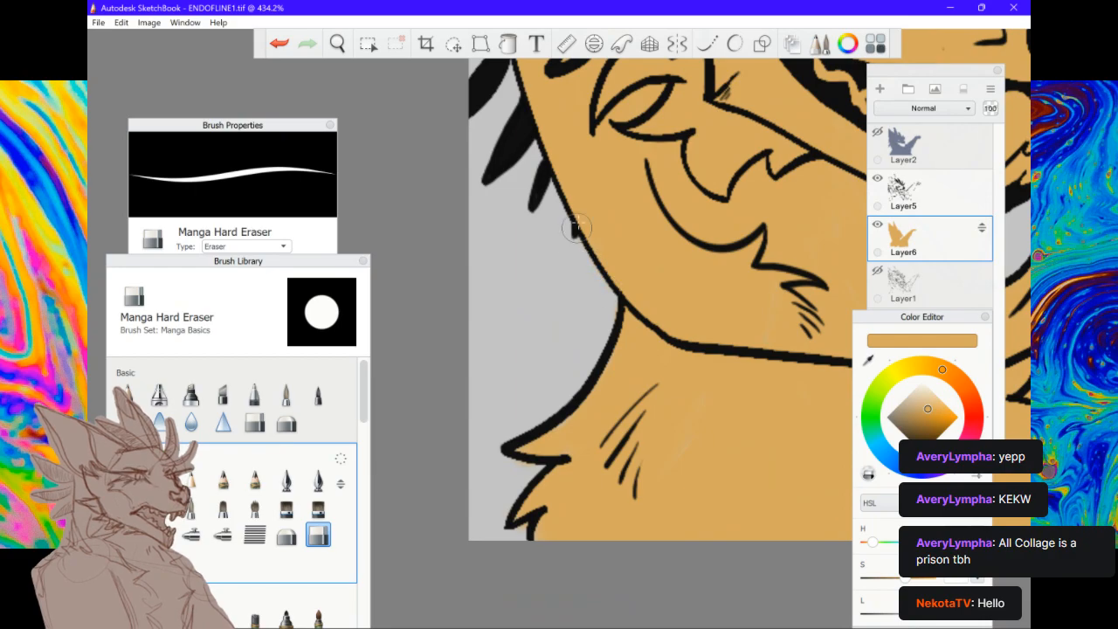
pyautogui.click(318, 480)
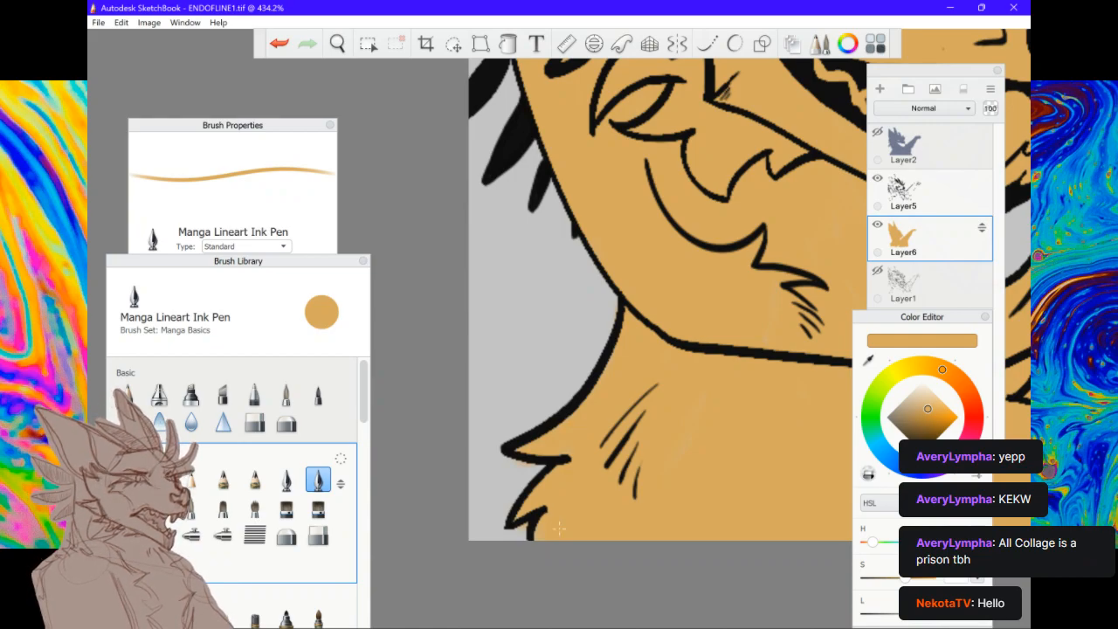
pyautogui.press('e')
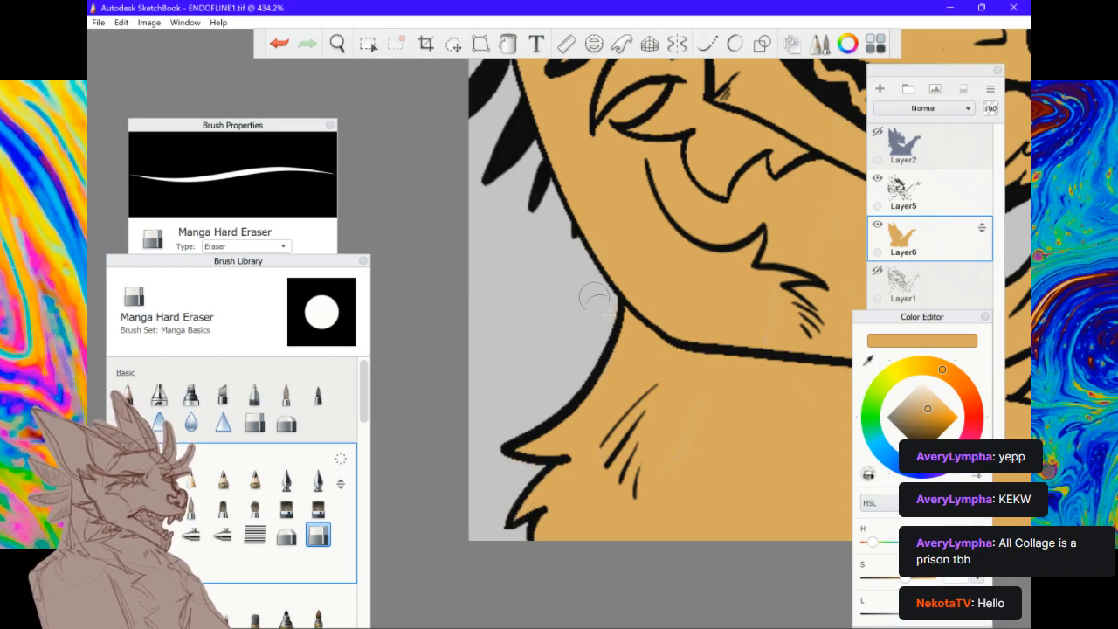
pyautogui.scroll(-5, 598, 345)
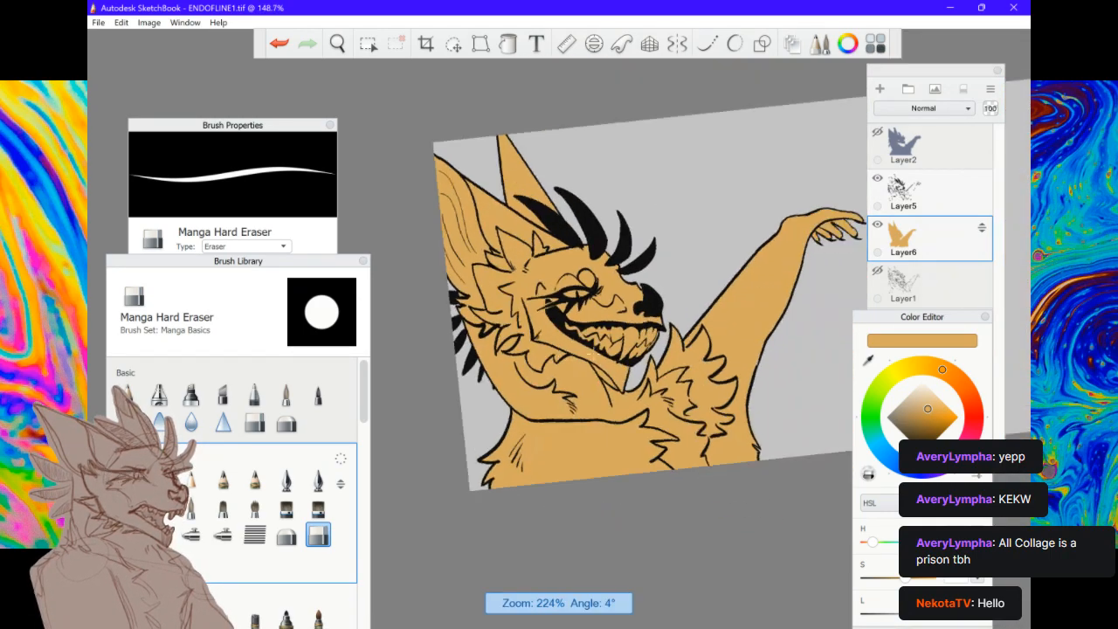
pyautogui.scroll(3, 593, 354)
pyautogui.scroll(2, 593, 354)
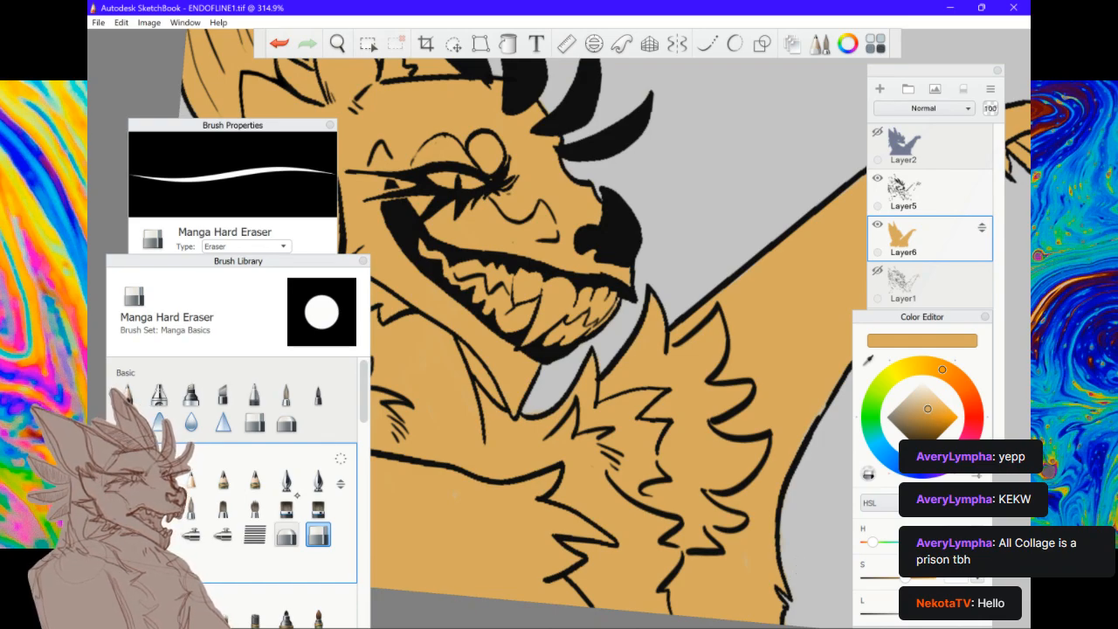
pyautogui.click(318, 479)
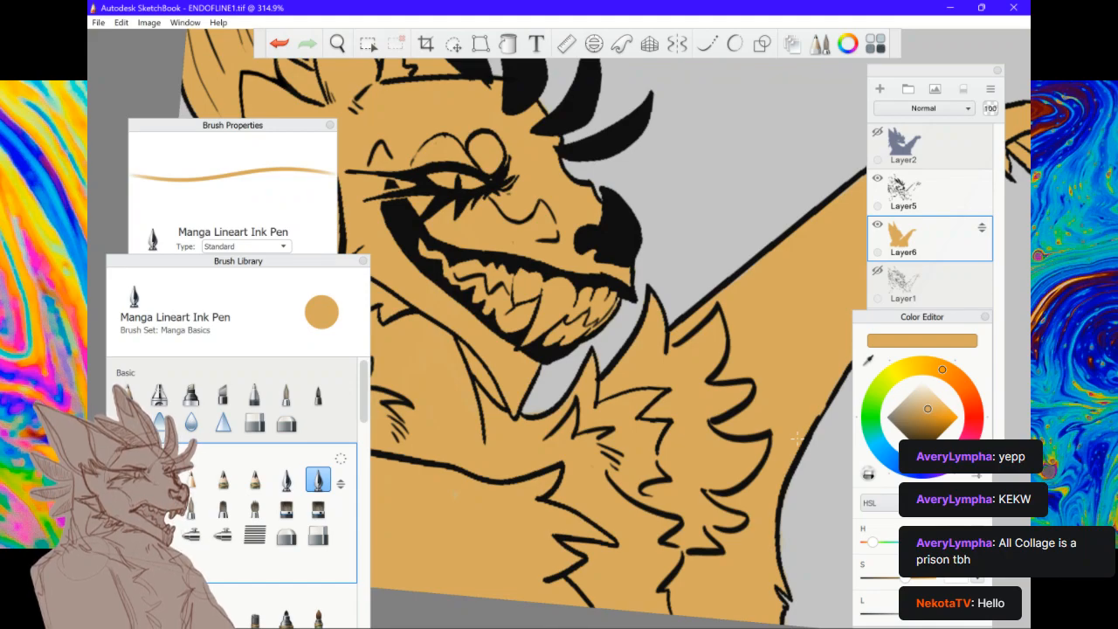
# Erase the golden tan spilling above the back of the raised hand with the Manga Hard Eraser
pyautogui.scroll(-5, 798, 439)
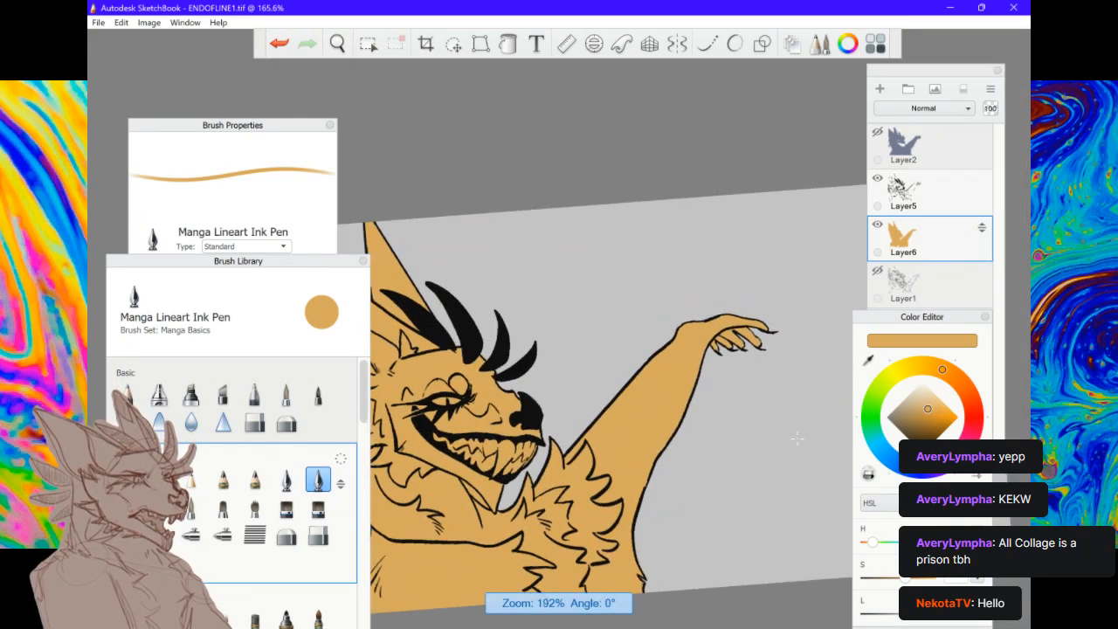
pyautogui.scroll(6, 798, 439)
pyautogui.scroll(8, 798, 438)
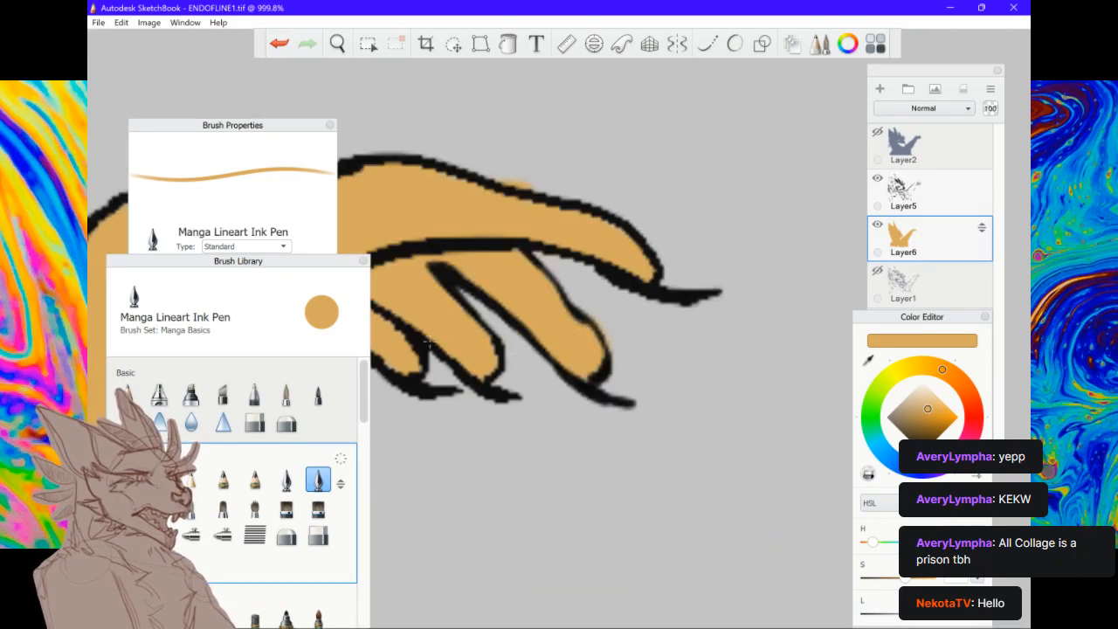
pyautogui.click(318, 535)
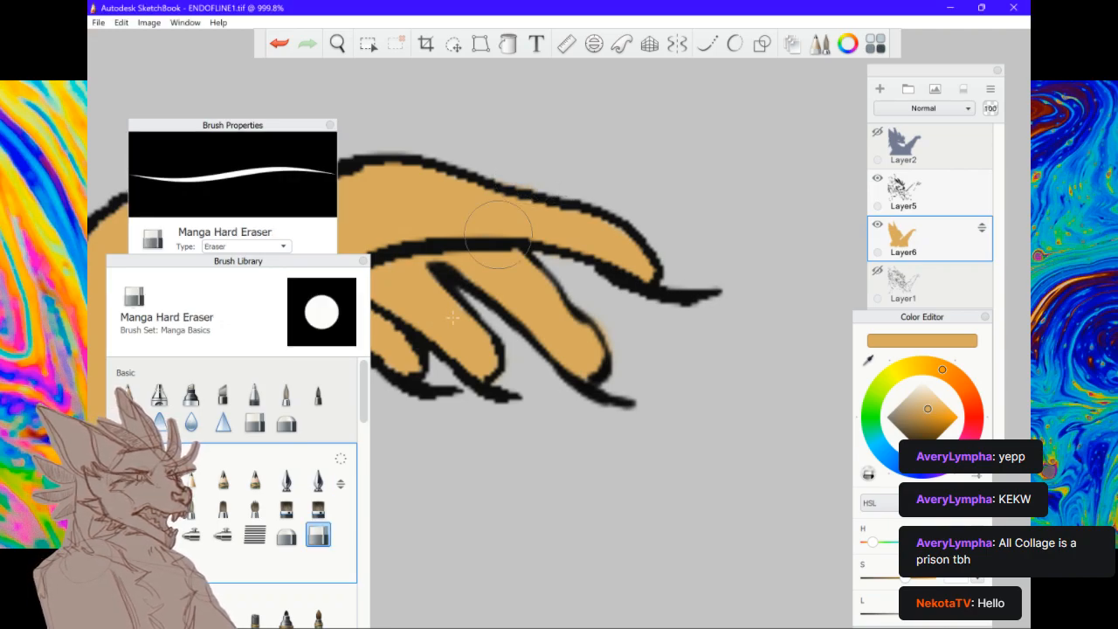
pyautogui.click(318, 480)
pyautogui.moveTo(475, 172)
pyautogui.mouseDown()
pyautogui.moveTo(451, 163)
pyautogui.moveTo(497, 138)
pyautogui.mouseUp()
pyautogui.click(318, 535)
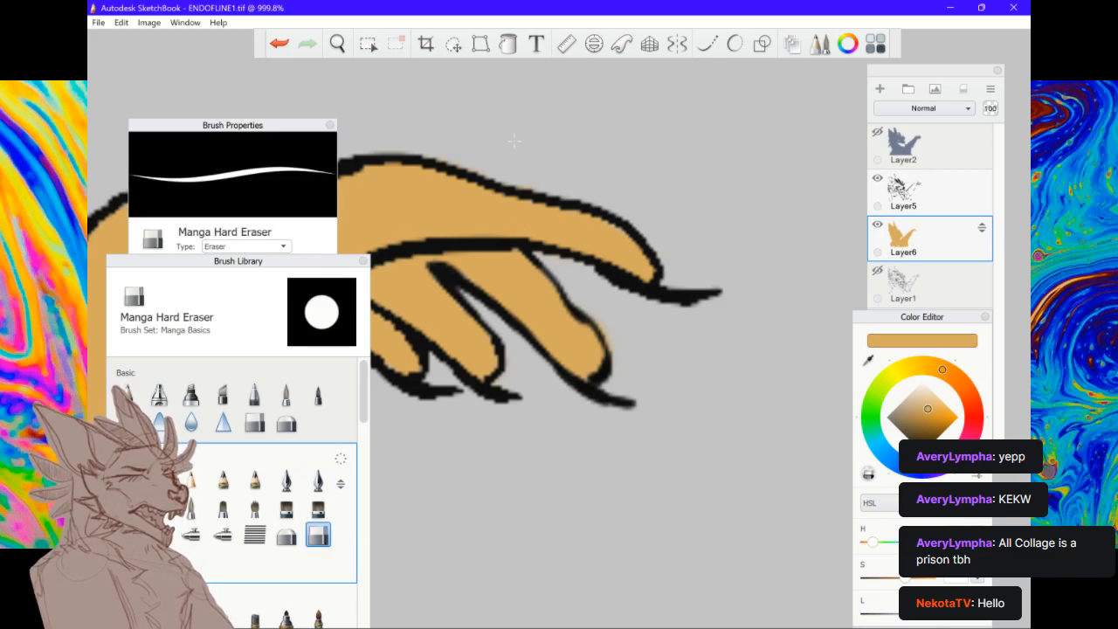
# Switch back to the Manga Lineart Ink Pen and set its colour to a muted green
pyautogui.scroll(-10, 514, 140)
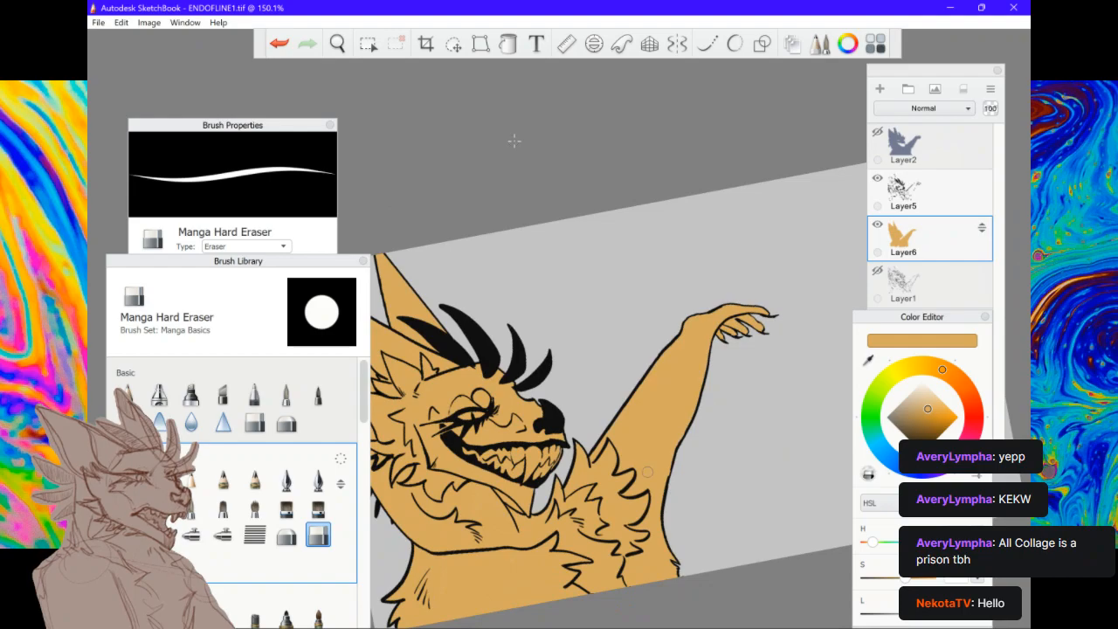
pyautogui.scroll(-1, 515, 140)
pyautogui.scroll(-2, 515, 141)
pyautogui.scroll(1, 515, 140)
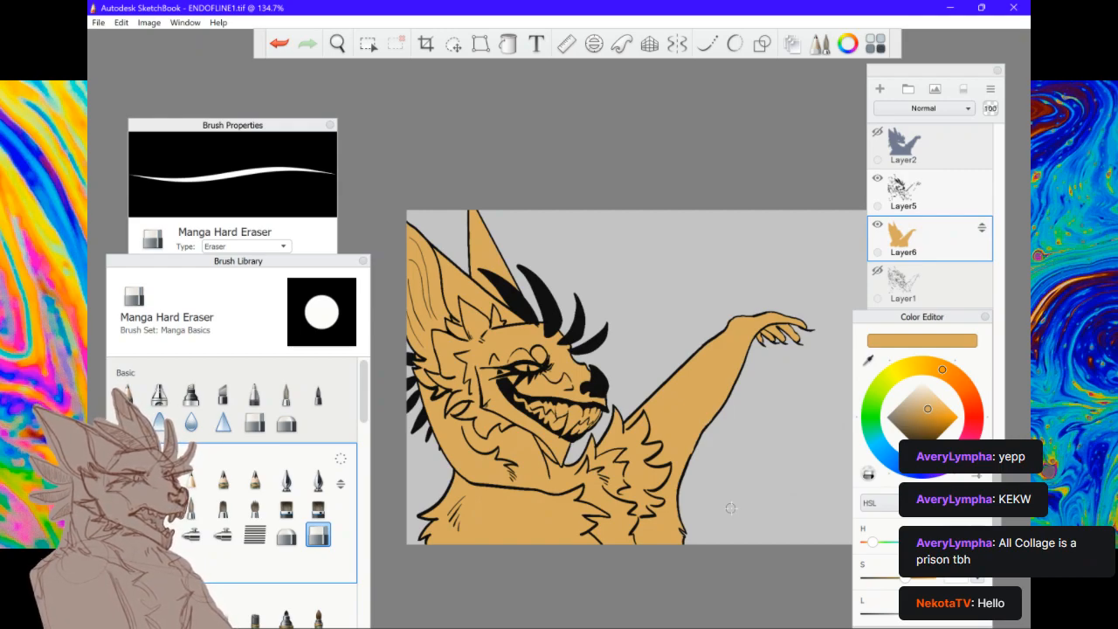
pyautogui.scroll(-3, 731, 509)
pyautogui.scroll(5, 730, 507)
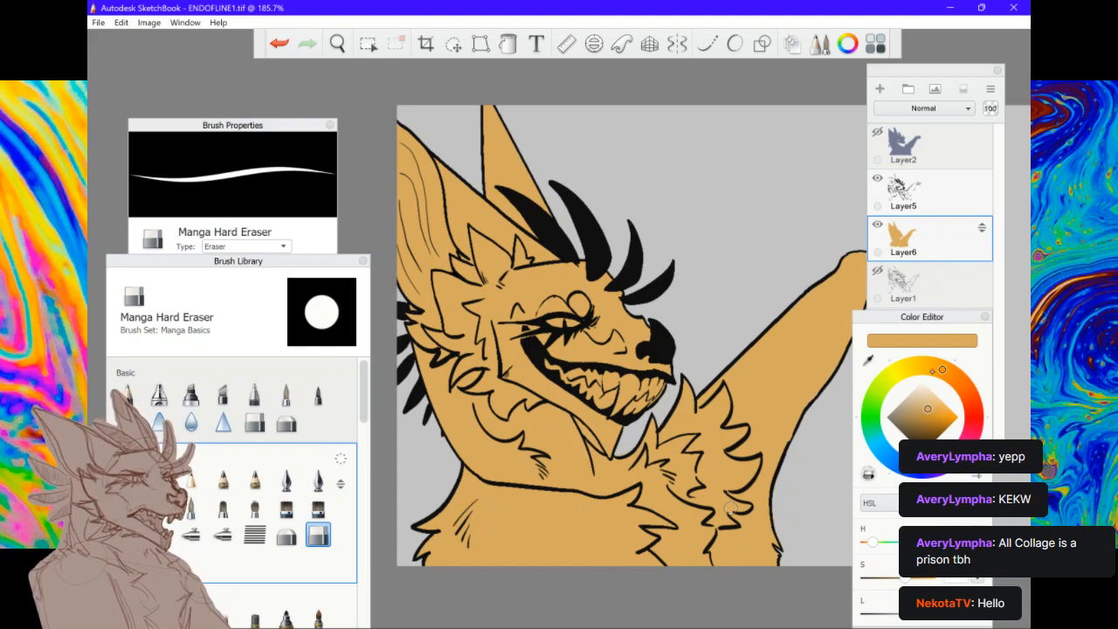
pyautogui.click(873, 403)
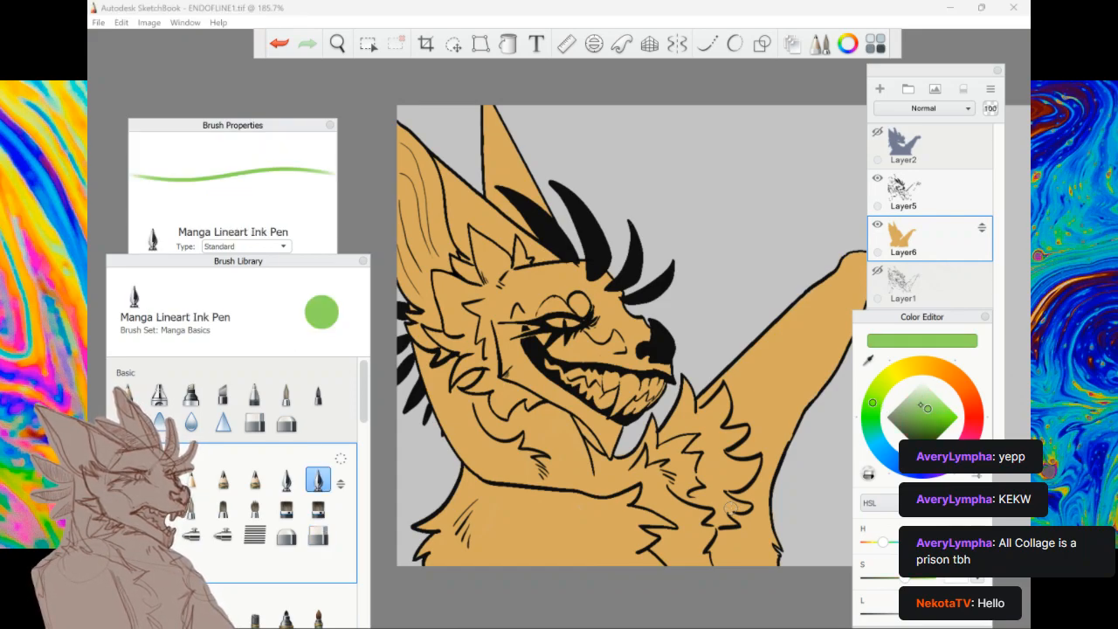
pyautogui.moveTo(919, 404); pyautogui.dragTo(919, 407)
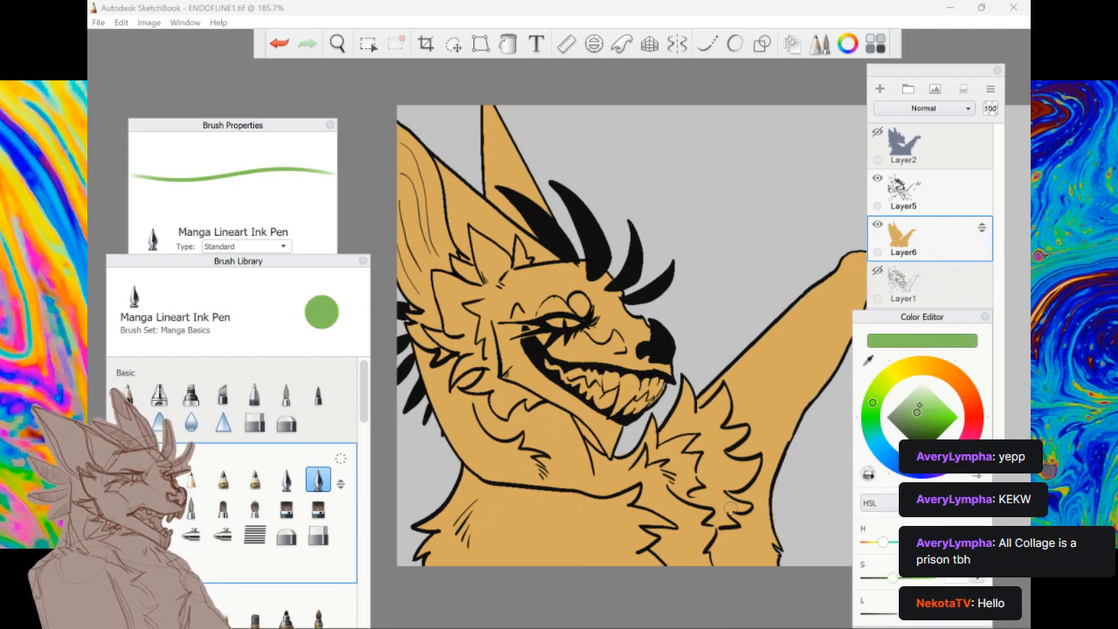
# Lock Layer6, the golden-tan flat colour layer
pyautogui.click(966, 241)
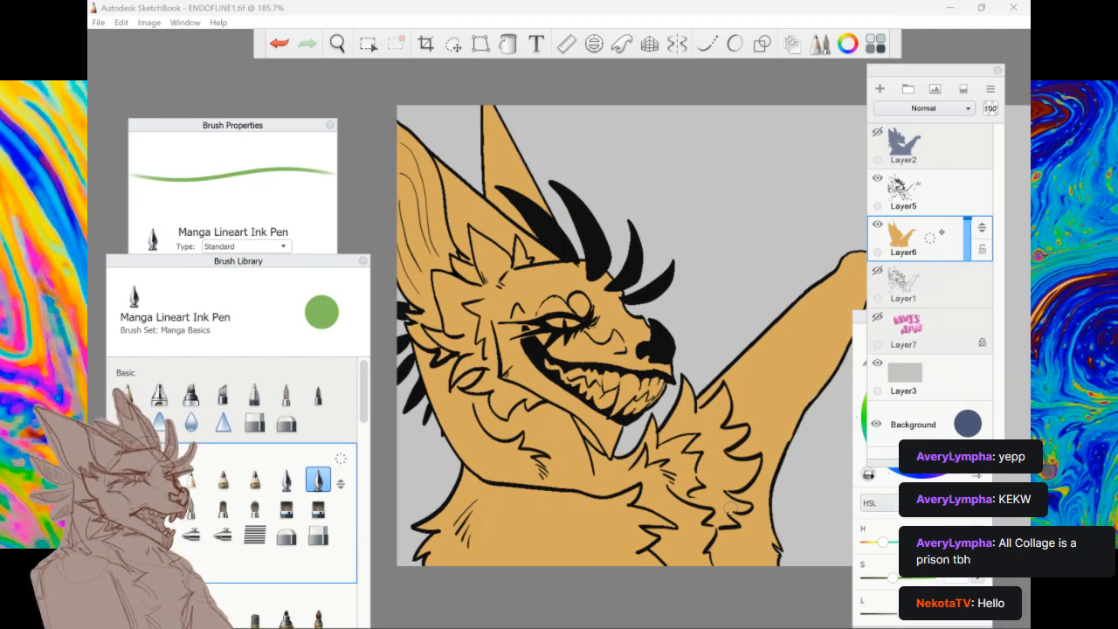
pyautogui.click(945, 283)
pyautogui.click(961, 232)
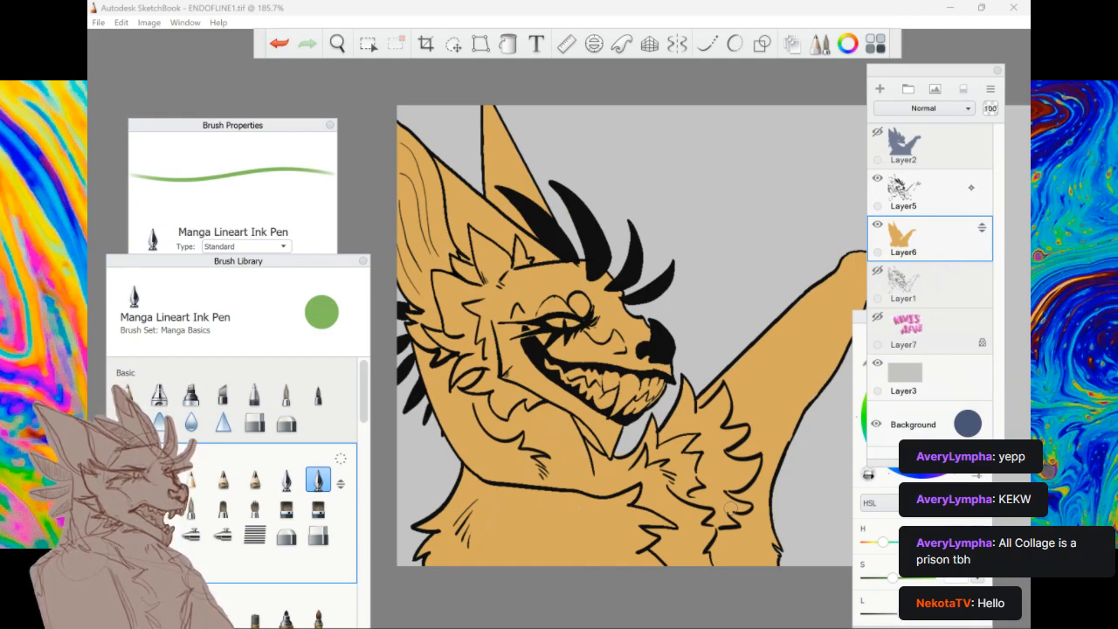
pyautogui.click(982, 176)
pyautogui.click(979, 229)
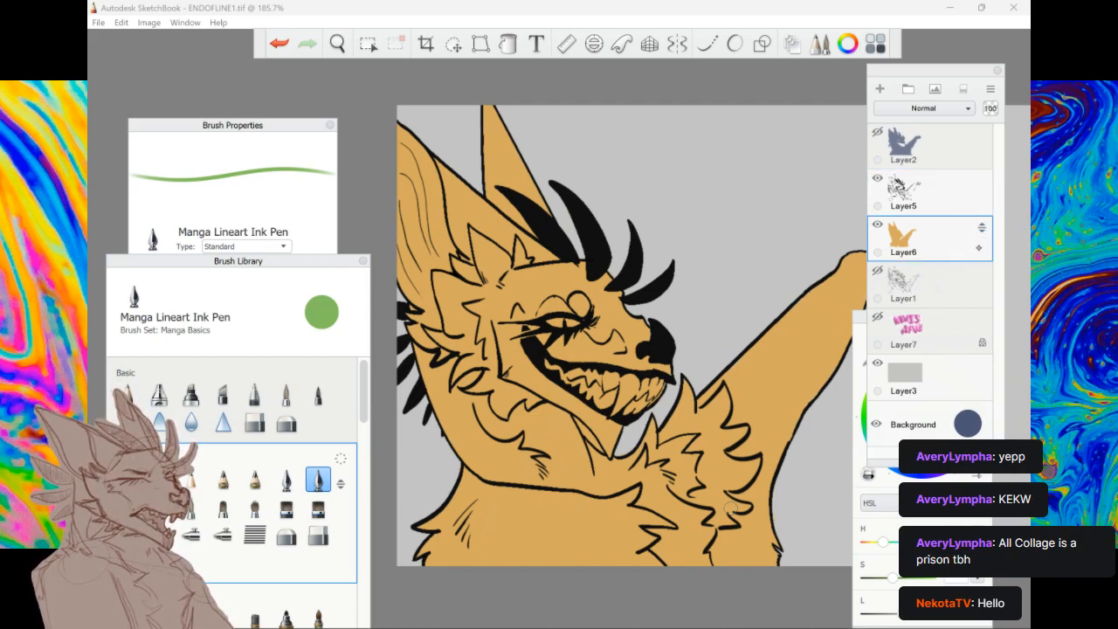
pyautogui.click(942, 236)
pyautogui.moveTo(930, 237); pyautogui.dragTo(914, 264)
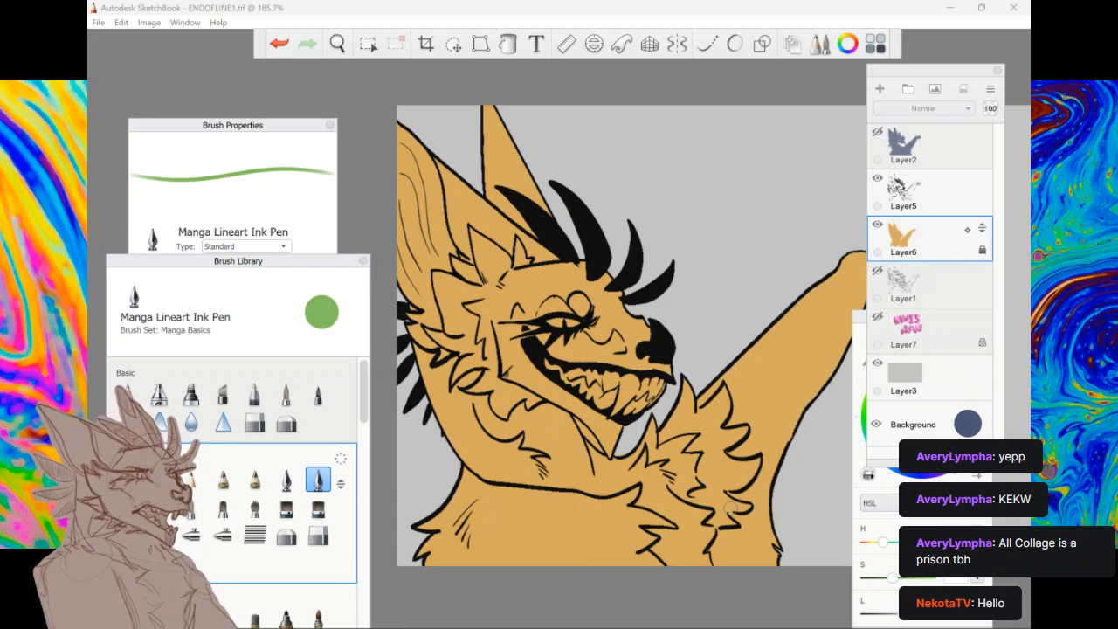
# Unlock Layer6, open the quick commands of Layer1, and return to Layer6 as the active layer
pyautogui.moveTo(730, 509)
pyautogui.mouseDown()
pyautogui.moveTo(723, 453)
pyautogui.moveTo(704, 449)
pyautogui.mouseUp()
pyautogui.scroll(2, 549, 250)
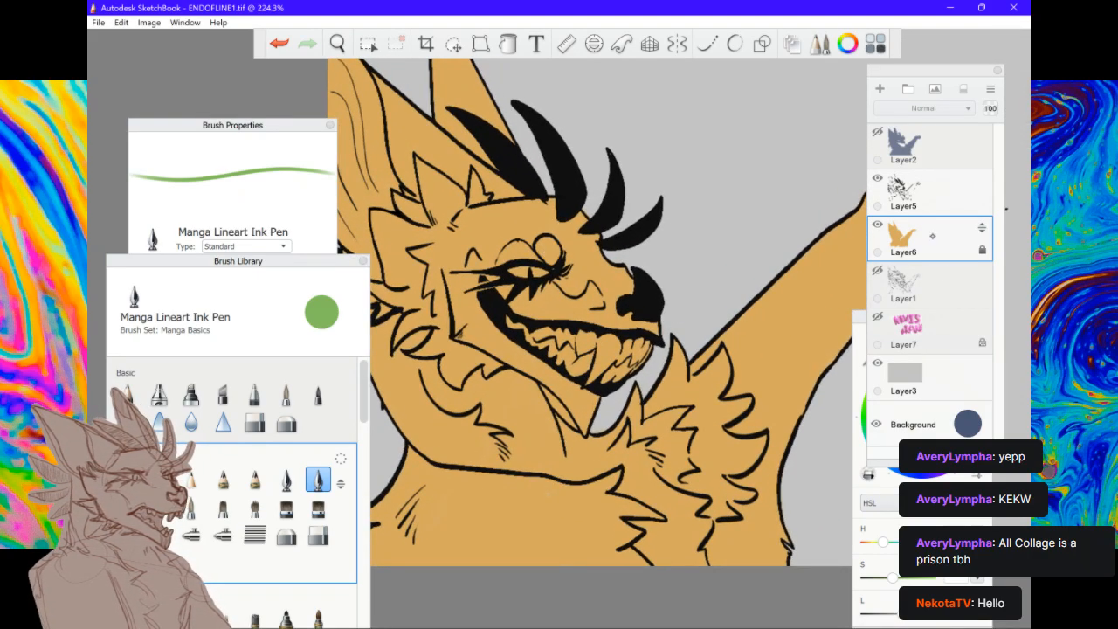
pyautogui.moveTo(929, 236); pyautogui.dragTo(903, 263)
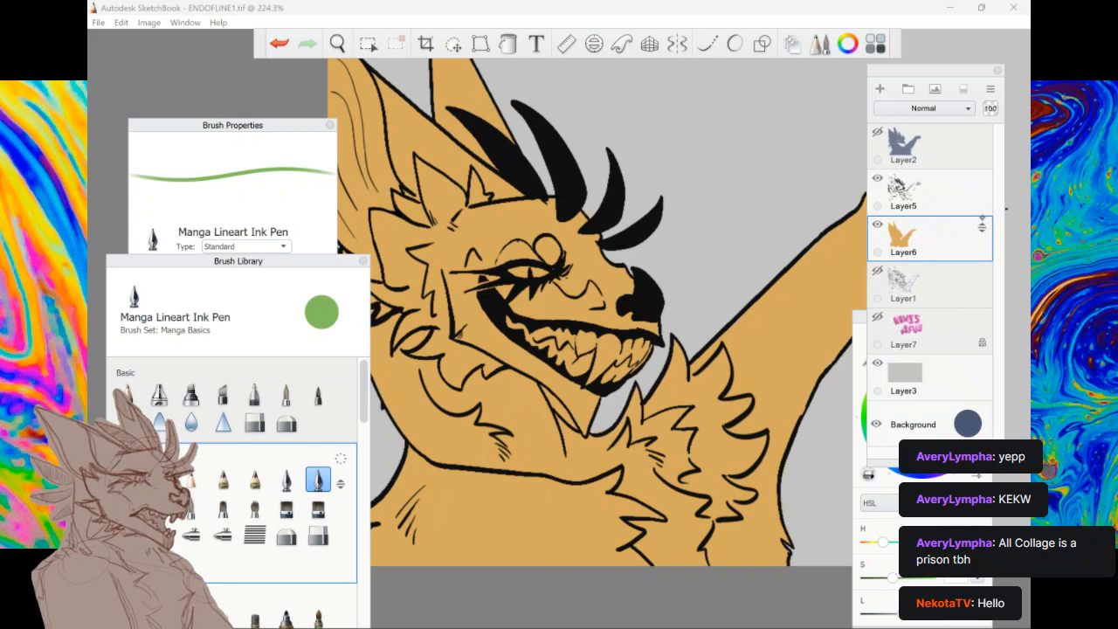
pyautogui.moveTo(982, 228); pyautogui.dragTo(979, 248)
pyautogui.click(946, 296)
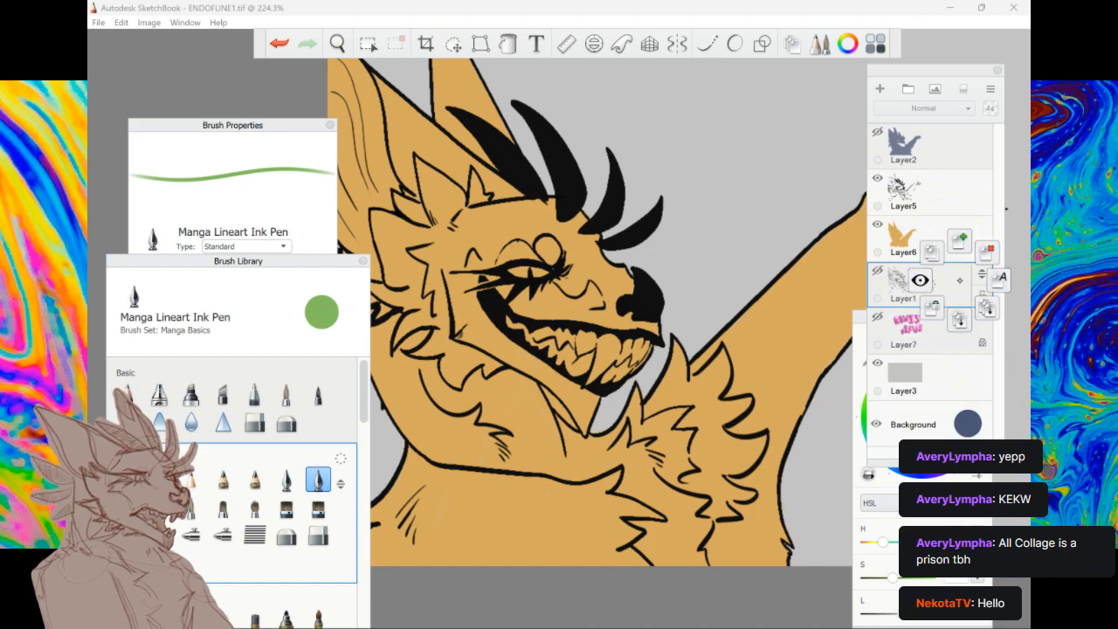
pyautogui.moveTo(952, 236)
pyautogui.mouseDown()
pyautogui.moveTo(978, 237)
pyautogui.moveTo(928, 236)
pyautogui.moveTo(948, 275)
pyautogui.moveTo(950, 241)
pyautogui.mouseUp()
pyautogui.click(977, 241)
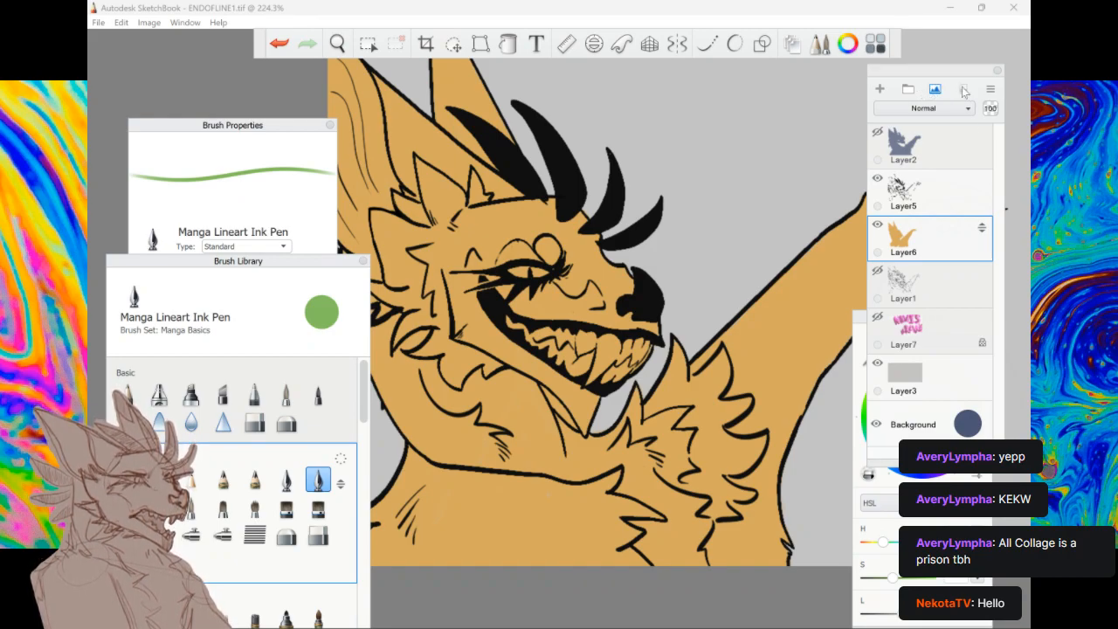
# Lock Layer6 once more and release it with the UnLock Layers command
pyautogui.click(991, 89)
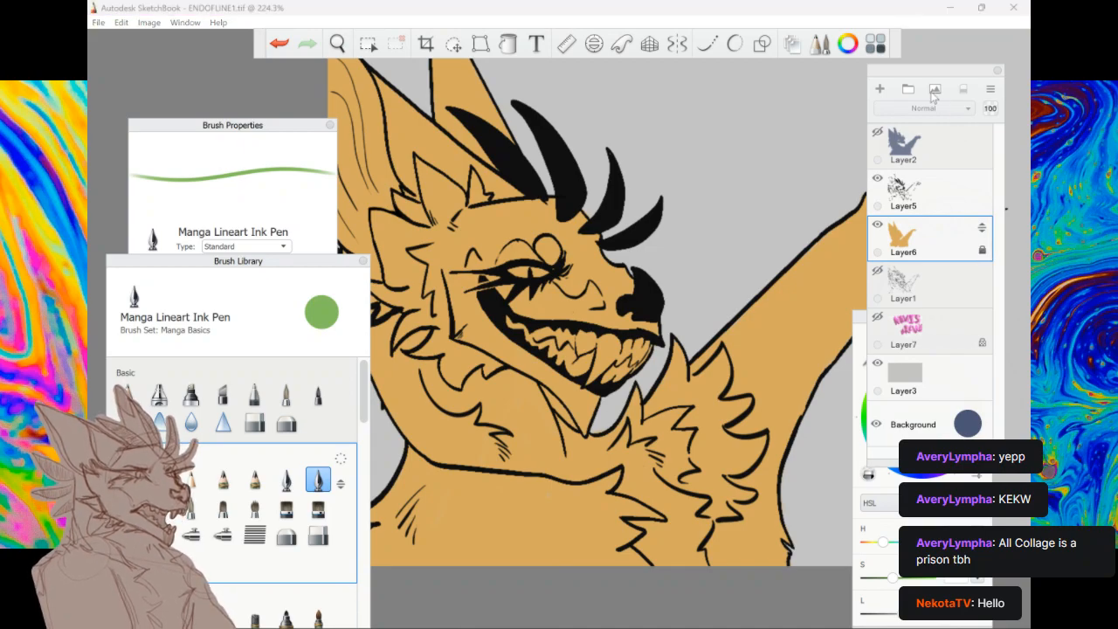
pyautogui.click(991, 89)
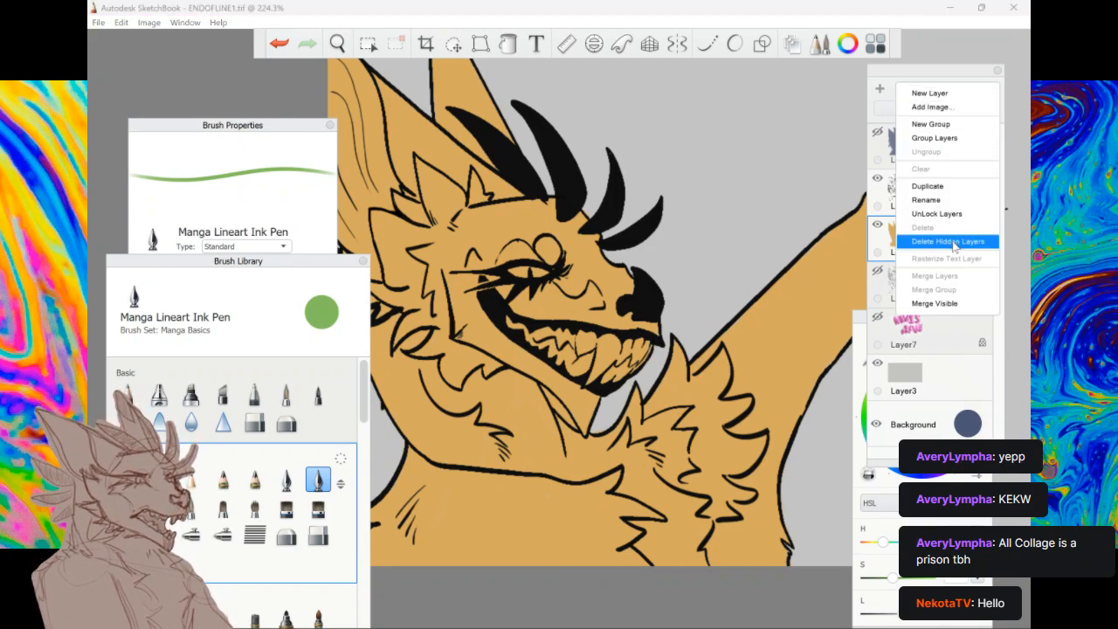
pyautogui.click(952, 214)
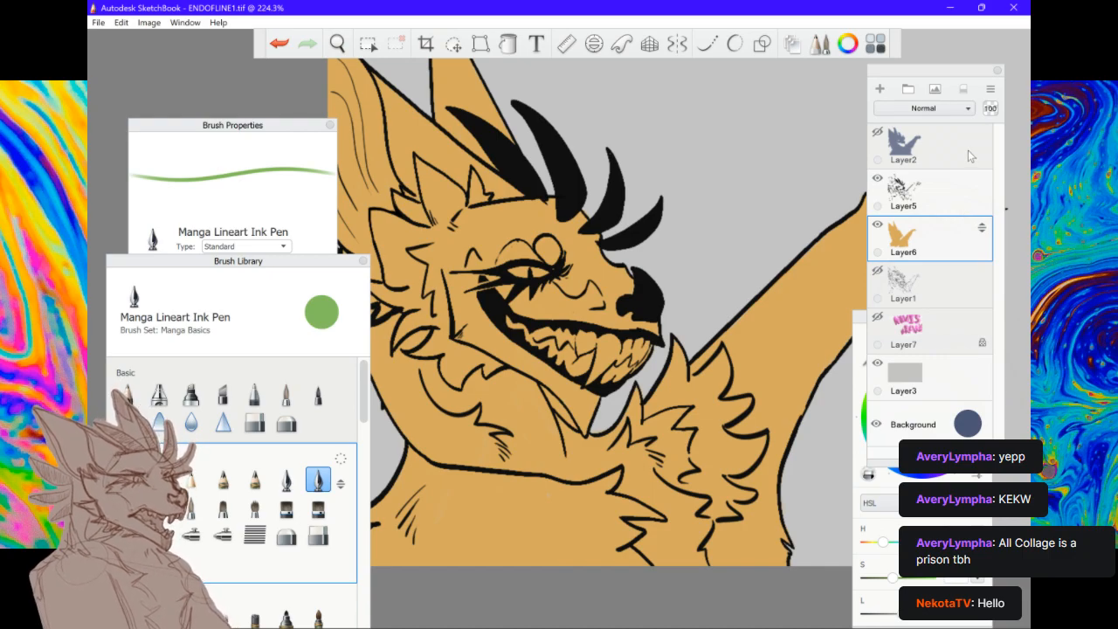
# Try filling the round shape above the eye with muted green directly on Layer6, and undo the fill and an added layer
pyautogui.scroll(3, 530, 213)
pyautogui.moveTo(557, 278)
pyautogui.mouseDown()
pyautogui.moveTo(565, 296)
pyautogui.moveTo(568, 287)
pyautogui.mouseUp()
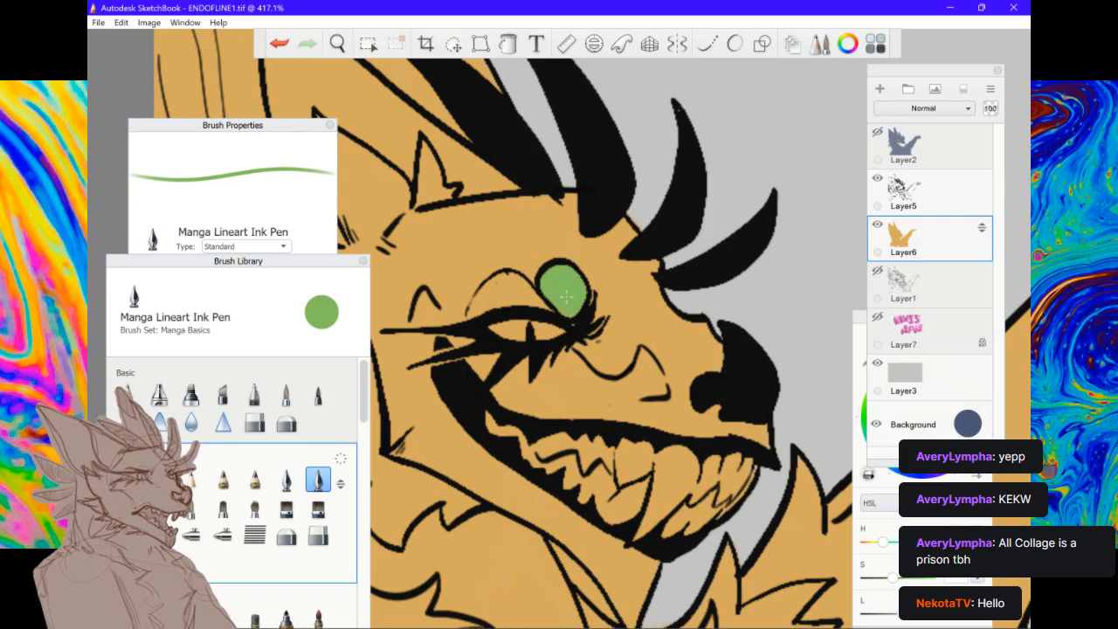
pyautogui.hotkey('ctrl', 'z')
pyautogui.click(880, 88)
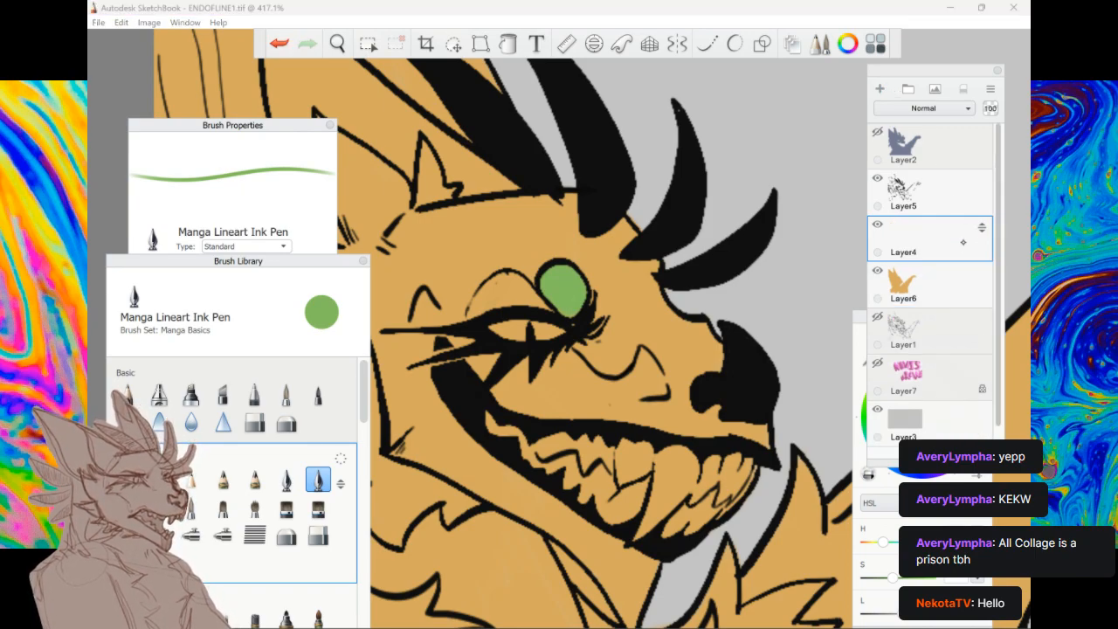
pyautogui.click(936, 288)
pyautogui.click(280, 43)
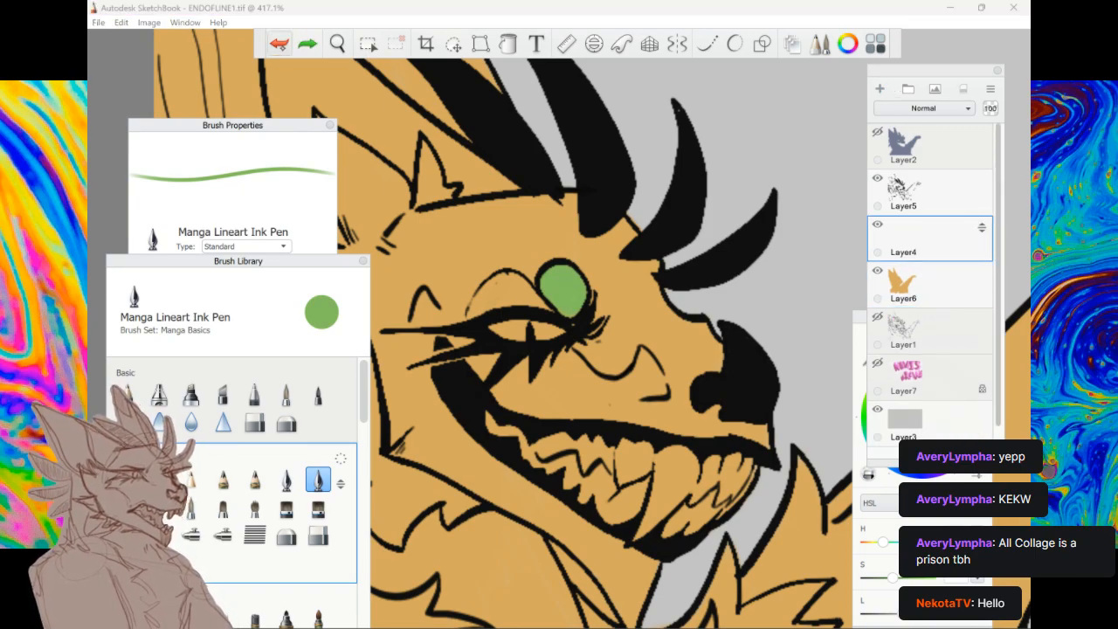
pyautogui.click(276, 44)
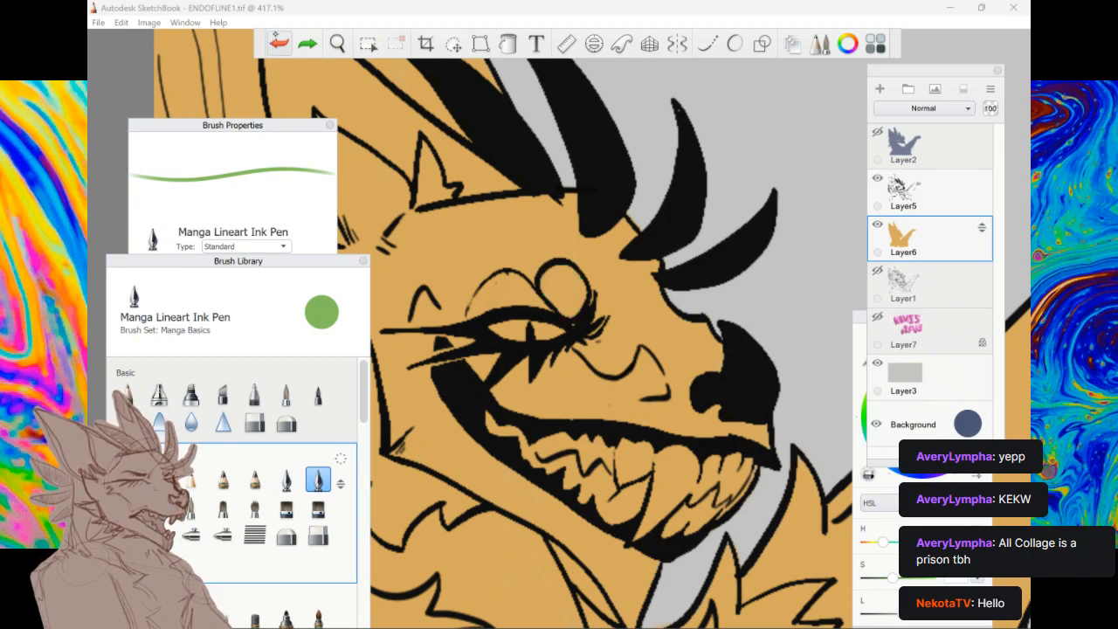
# Add a new layer between Layer5 and Layer6 and fill the round shape above the eye with muted green on it
pyautogui.click(882, 89)
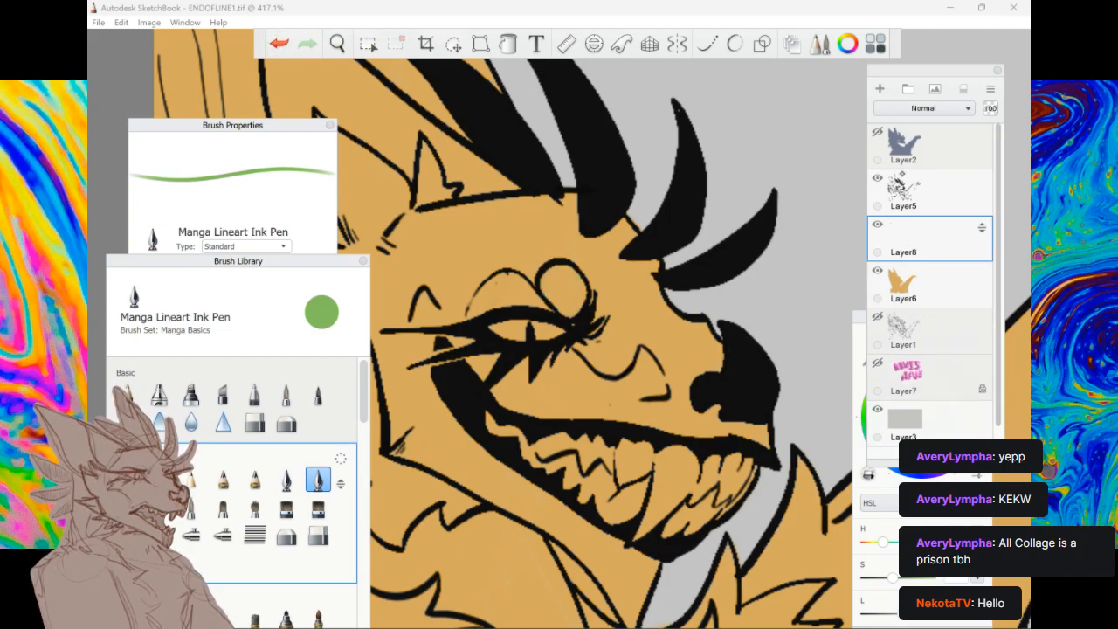
pyautogui.moveTo(555, 287)
pyautogui.mouseDown()
pyautogui.moveTo(568, 305)
pyautogui.moveTo(567, 281)
pyautogui.mouseUp()
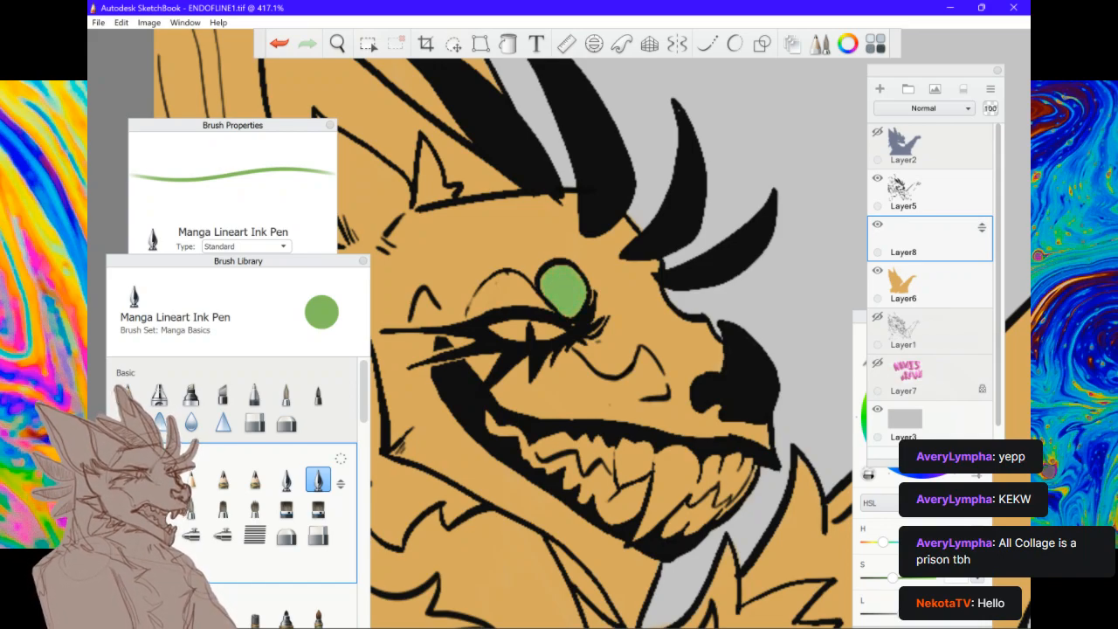
# Try outlining a peaked green marking on the bridge of the muzzle between the eye and the small horns, undoing each attempt
pyautogui.moveTo(600, 314)
pyautogui.mouseDown()
pyautogui.moveTo(630, 275)
pyautogui.moveTo(672, 319)
pyautogui.mouseUp()
pyautogui.click(625, 305)
pyautogui.hotkey('ctrl', 'z')
pyautogui.hotkey('ctrl', 'z')
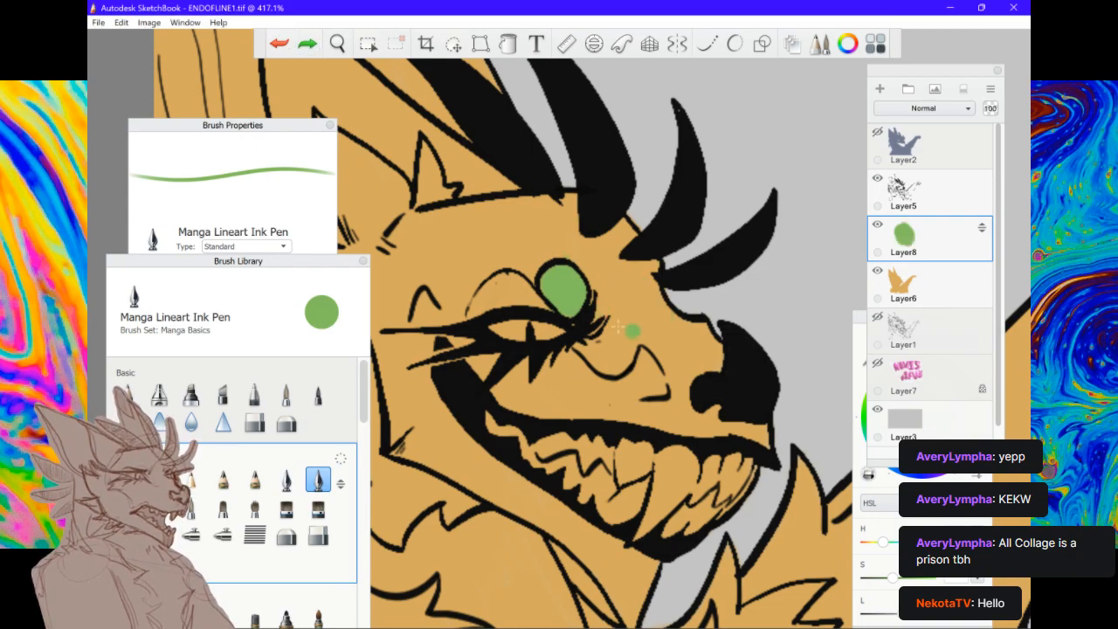
pyautogui.moveTo(603, 312)
pyautogui.mouseDown()
pyautogui.moveTo(621, 267)
pyautogui.moveTo(674, 323)
pyautogui.mouseUp()
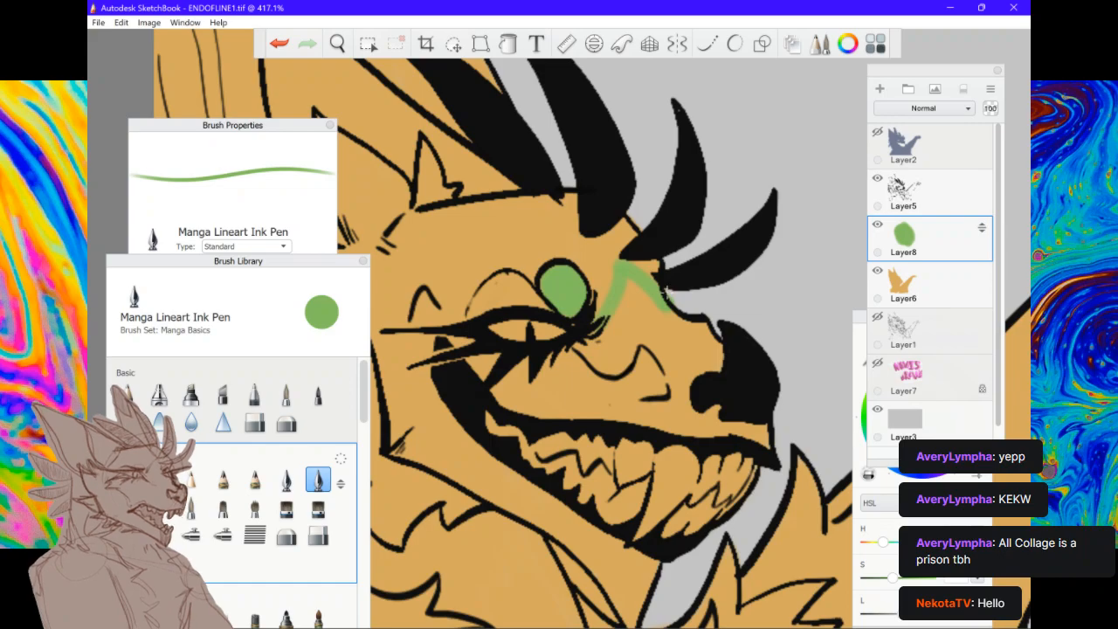
pyautogui.hotkey('ctrl', 'z')
pyautogui.hotkey('ctrl', 'z')
pyautogui.moveTo(602, 311)
pyautogui.mouseDown()
pyautogui.moveTo(622, 280)
pyautogui.moveTo(675, 320)
pyautogui.mouseUp()
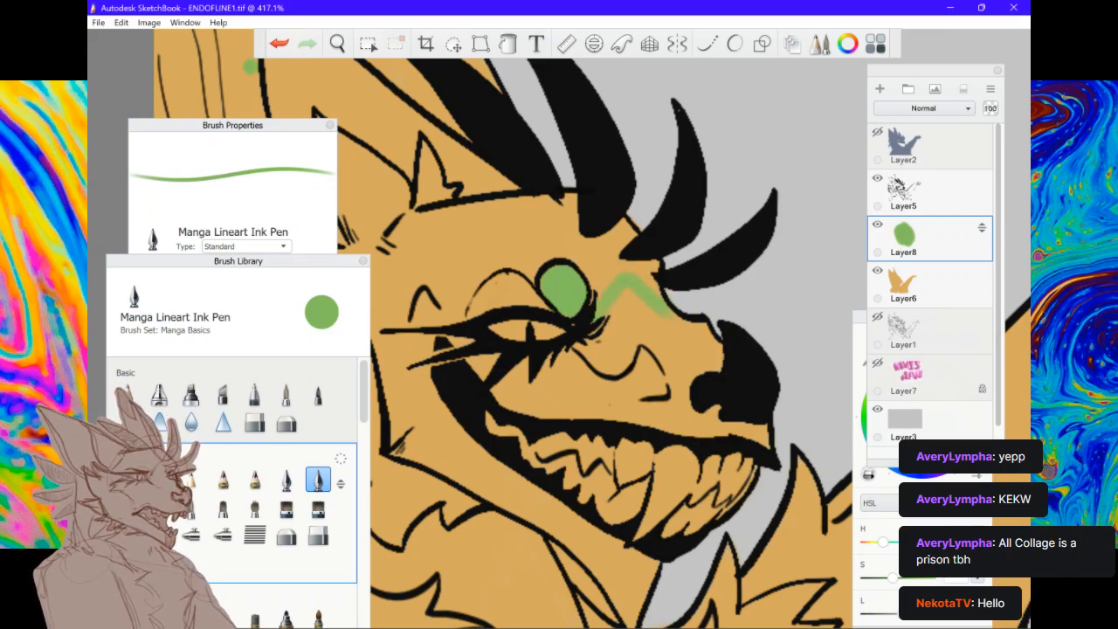
pyautogui.hotkey('ctrl', 'z')
pyautogui.click(587, 311)
pyautogui.click(593, 323)
pyautogui.moveTo(596, 329)
pyautogui.mouseDown()
pyautogui.moveTo(632, 280)
pyautogui.moveTo(690, 325)
pyautogui.mouseUp()
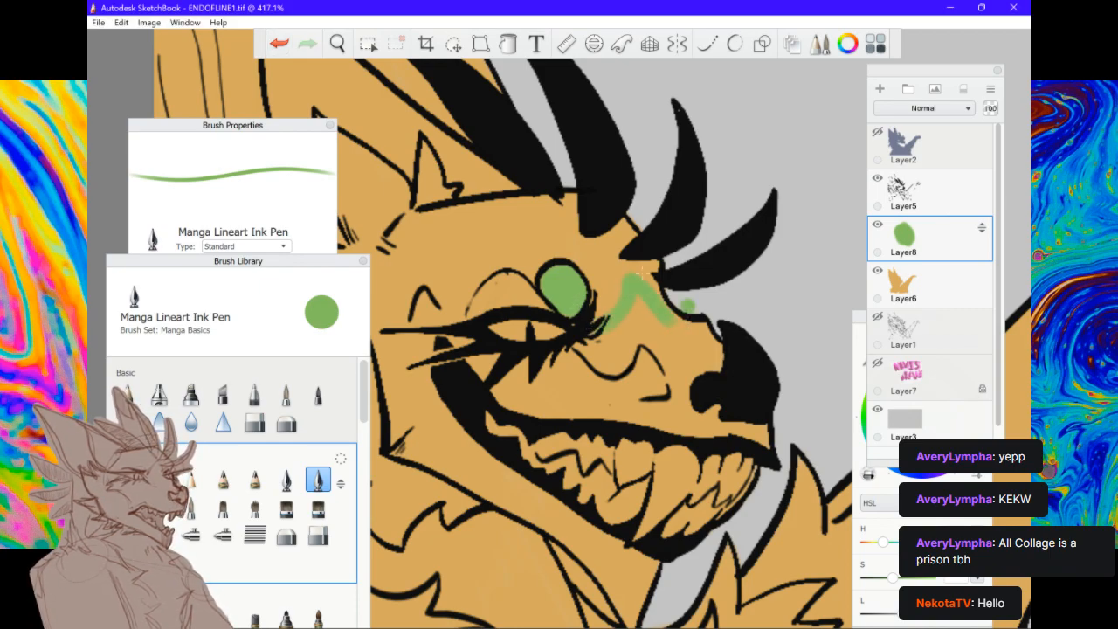
pyautogui.hotkey('ctrl', 'z')
# Outline the peaked green muzzle marking, add a pointed green patch behind the eye, and fill the muzzle down to the mouth on Layer8
pyautogui.moveTo(638, 264)
pyautogui.mouseDown()
pyautogui.moveTo(622, 311)
pyautogui.moveTo(622, 271)
pyautogui.moveTo(657, 304)
pyautogui.moveTo(561, 370)
pyautogui.moveTo(515, 365)
pyautogui.moveTo(423, 308)
pyautogui.moveTo(404, 422)
pyautogui.mouseUp()
pyautogui.hotkey('ctrl', 'z')
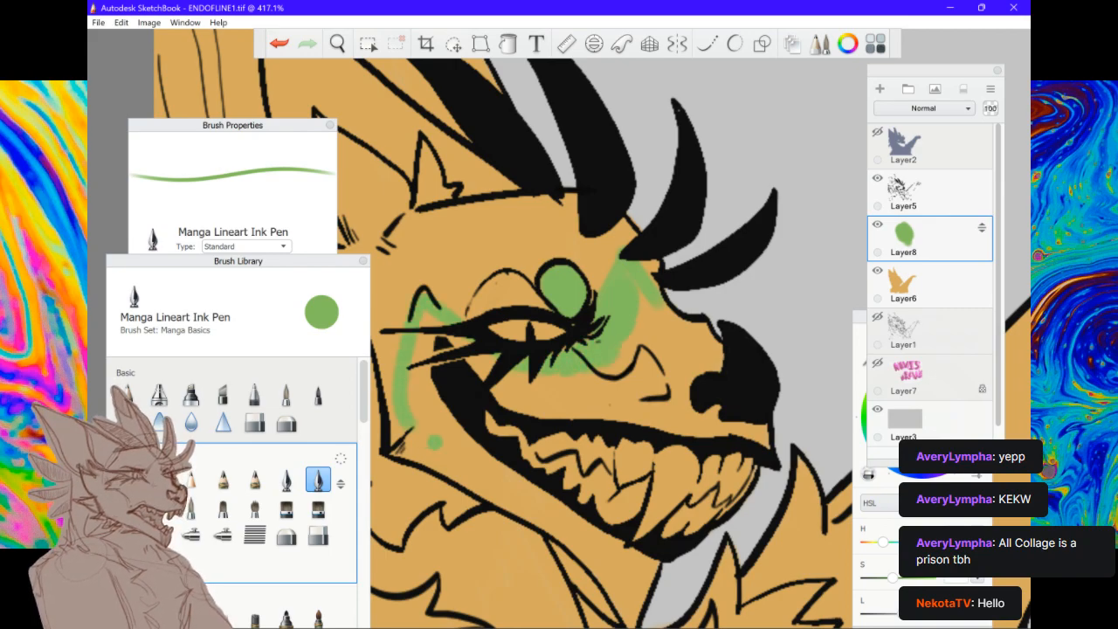
pyautogui.click(279, 43)
pyautogui.moveTo(424, 297); pyautogui.dragTo(429, 343)
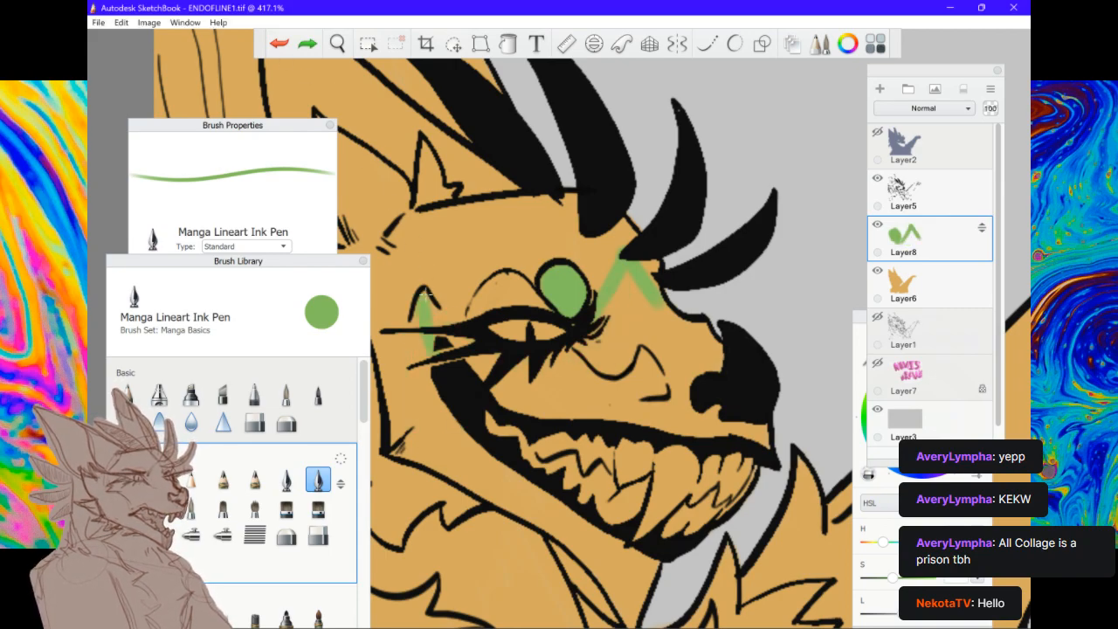
pyautogui.moveTo(425, 295)
pyautogui.mouseDown()
pyautogui.moveTo(421, 345)
pyautogui.moveTo(451, 339)
pyautogui.moveTo(545, 366)
pyautogui.moveTo(620, 285)
pyautogui.moveTo(437, 298)
pyautogui.mouseUp()
pyautogui.click(453, 309)
pyautogui.hotkey('ctrl', 'z')
pyautogui.moveTo(495, 386)
pyautogui.mouseDown()
pyautogui.moveTo(548, 409)
pyautogui.moveTo(583, 397)
pyautogui.moveTo(577, 412)
pyautogui.moveTo(626, 362)
pyautogui.moveTo(600, 357)
pyautogui.moveTo(638, 349)
pyautogui.moveTo(629, 320)
pyautogui.moveTo(644, 311)
pyautogui.moveTo(644, 322)
pyautogui.moveTo(640, 304)
pyautogui.moveTo(690, 403)
pyautogui.moveTo(629, 420)
pyautogui.moveTo(699, 359)
pyautogui.moveTo(671, 319)
pyautogui.moveTo(718, 353)
pyautogui.moveTo(680, 389)
pyautogui.moveTo(731, 428)
pyautogui.moveTo(746, 418)
pyautogui.moveTo(766, 443)
pyautogui.moveTo(743, 418)
pyautogui.moveTo(763, 422)
pyautogui.mouseUp()
# Outline the lower edge of a green marking across the raised arm above the chest fur and begin colouring inside it
pyautogui.scroll(-5, 790, 297)
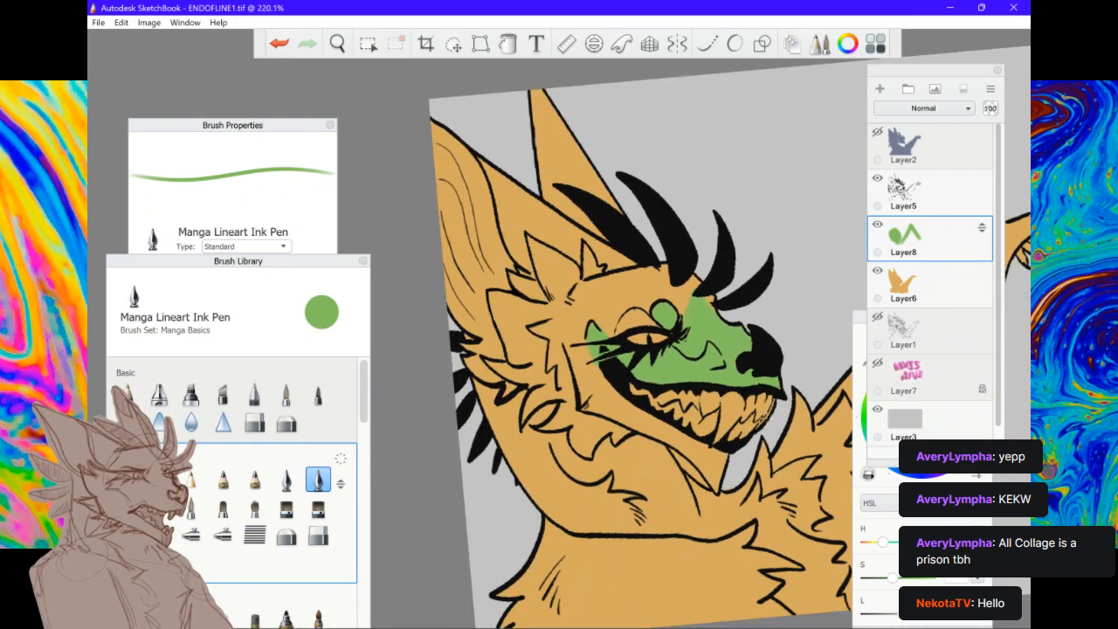
pyautogui.scroll(-1, 766, 418)
pyautogui.scroll(3, 766, 419)
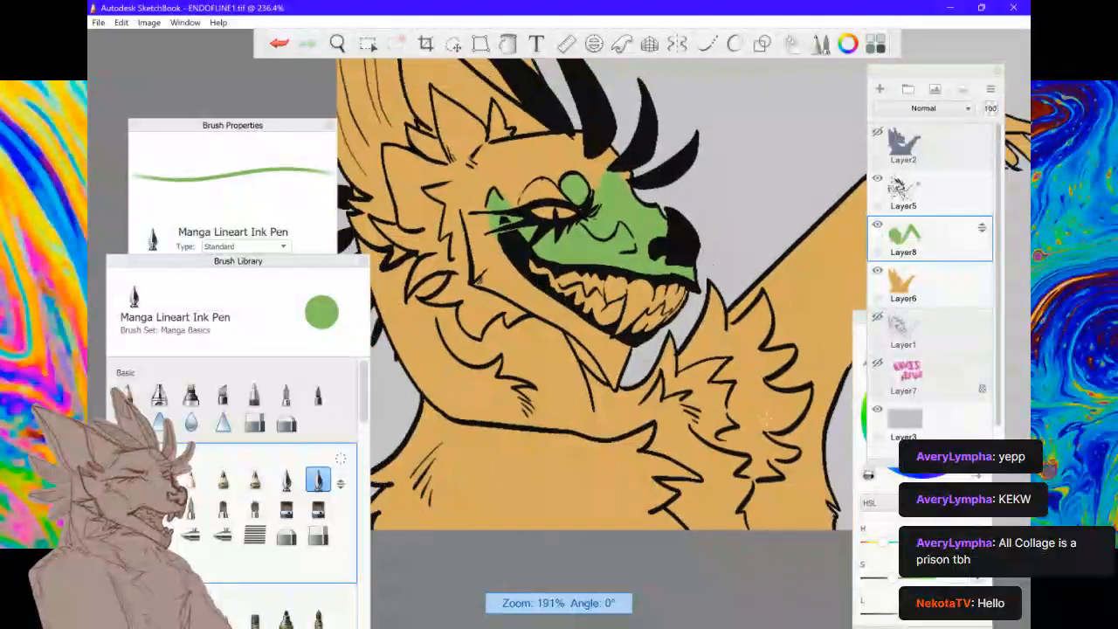
pyautogui.scroll(-2, 766, 418)
pyautogui.scroll(2, 766, 418)
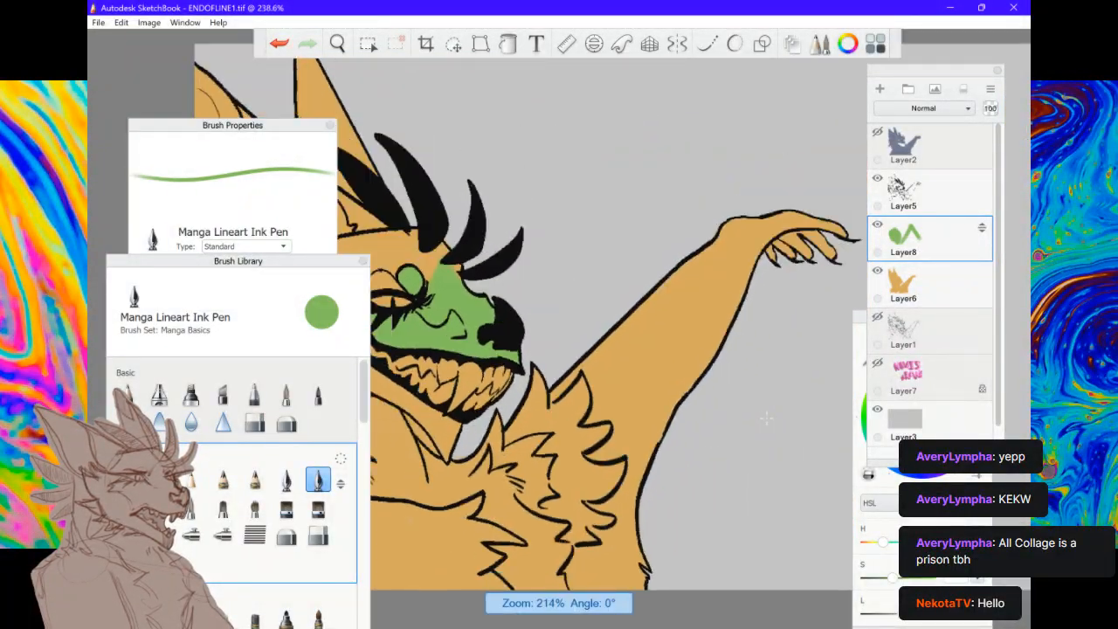
pyautogui.scroll(3, 766, 419)
pyautogui.click(795, 437)
pyautogui.moveTo(496, 417); pyautogui.dragTo(517, 381)
pyautogui.moveTo(494, 437)
pyautogui.mouseDown()
pyautogui.moveTo(616, 389)
pyautogui.moveTo(646, 298)
pyautogui.mouseUp()
pyautogui.hotkey('ctrl', 'z')
pyautogui.hotkey('ctrl', 'z')
pyautogui.click(514, 426)
pyautogui.moveTo(507, 382)
pyautogui.mouseDown()
pyautogui.moveTo(499, 484)
pyautogui.moveTo(543, 485)
pyautogui.moveTo(619, 457)
pyautogui.mouseUp()
pyautogui.moveTo(542, 421)
pyautogui.mouseDown()
pyautogui.moveTo(547, 376)
pyautogui.moveTo(579, 348)
pyautogui.moveTo(568, 365)
pyautogui.mouseUp()
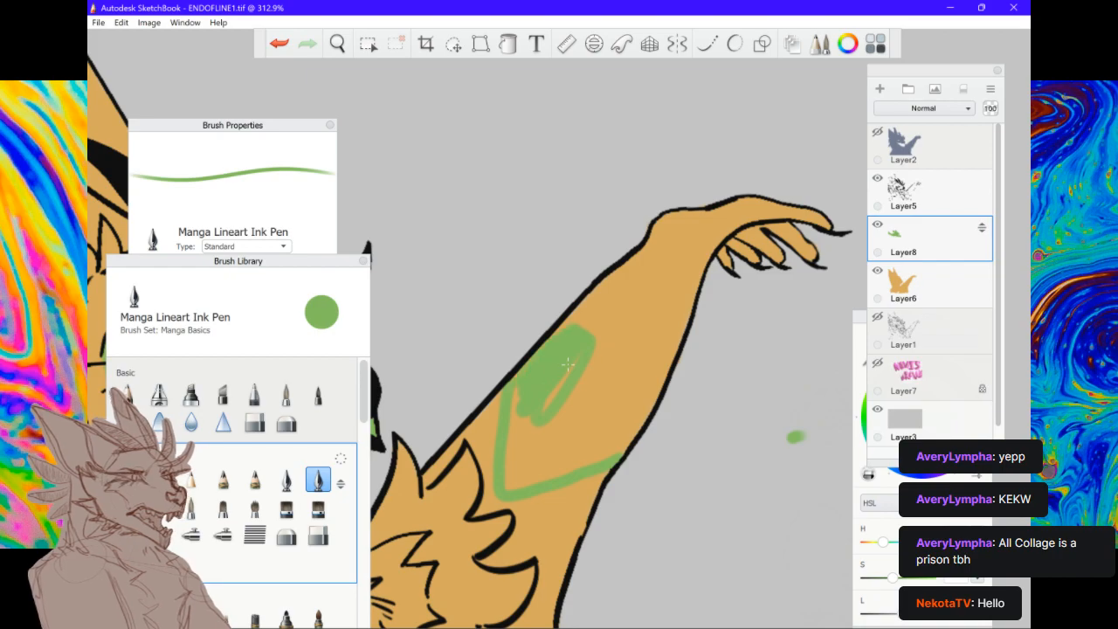
# Fill the raised arm with green from the outlined edge up to the wrist
pyautogui.moveTo(514, 397)
pyautogui.mouseDown()
pyautogui.moveTo(517, 450)
pyautogui.moveTo(535, 481)
pyautogui.moveTo(507, 481)
pyautogui.moveTo(634, 424)
pyautogui.mouseUp()
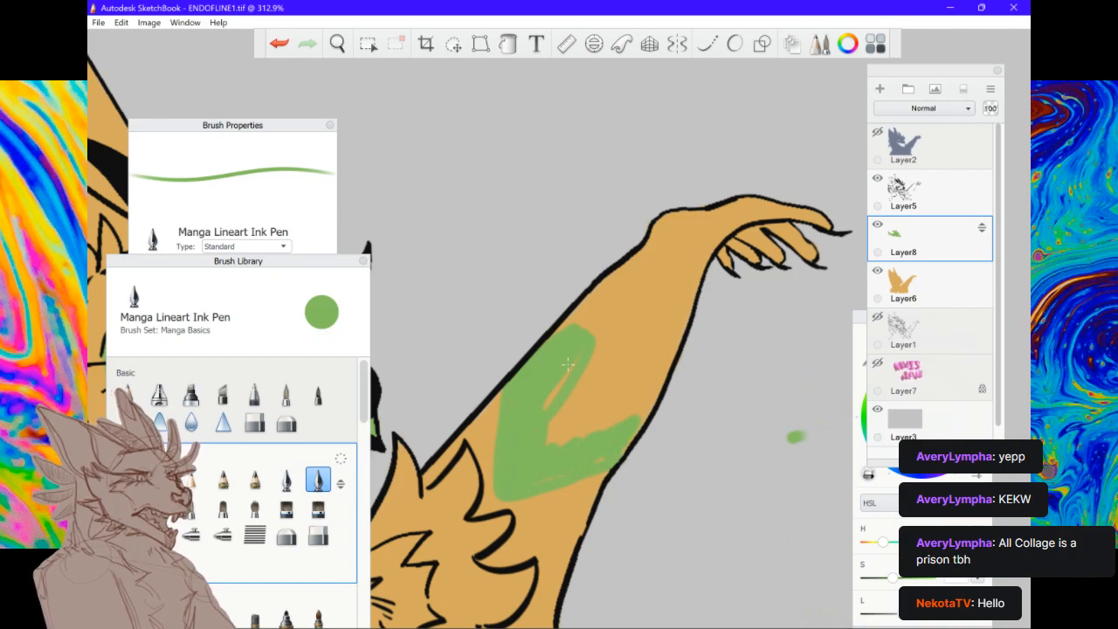
pyautogui.moveTo(566, 442)
pyautogui.mouseDown()
pyautogui.moveTo(612, 337)
pyautogui.moveTo(584, 290)
pyautogui.moveTo(620, 376)
pyautogui.moveTo(611, 419)
pyautogui.moveTo(665, 358)
pyautogui.moveTo(664, 316)
pyautogui.moveTo(648, 314)
pyautogui.moveTo(695, 288)
pyautogui.moveTo(642, 293)
pyautogui.moveTo(664, 260)
pyautogui.moveTo(622, 270)
pyautogui.moveTo(682, 240)
pyautogui.moveTo(686, 280)
pyautogui.moveTo(719, 222)
pyautogui.moveTo(659, 230)
pyautogui.mouseUp()
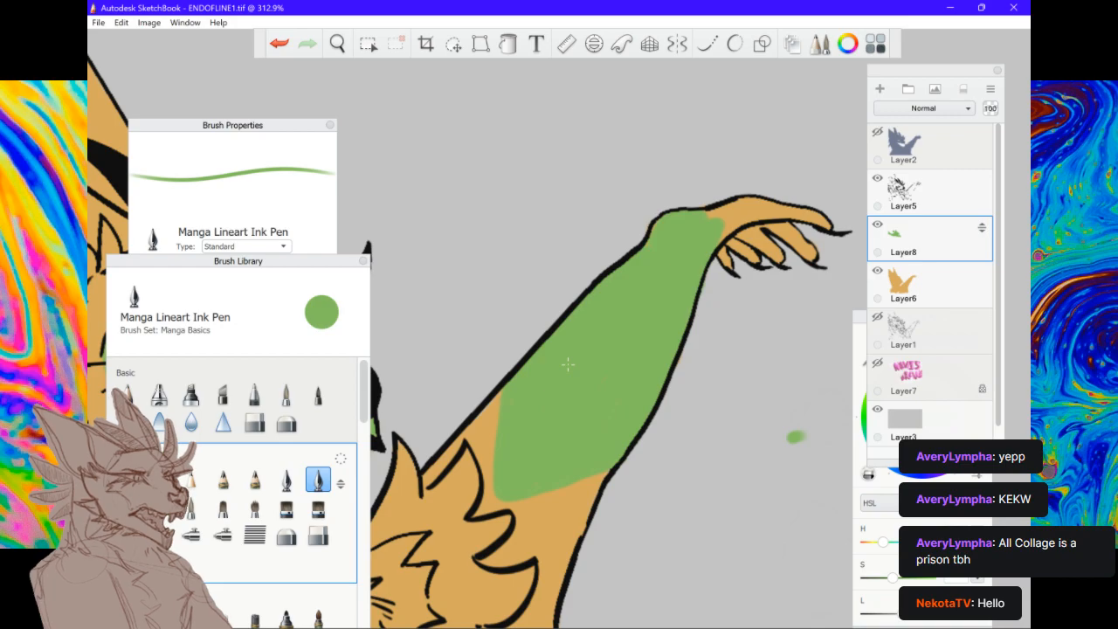
pyautogui.moveTo(709, 220)
pyautogui.mouseDown()
pyautogui.moveTo(742, 207)
pyautogui.moveTo(715, 237)
pyautogui.mouseUp()
# Reduce the Manga Lineart Ink Pen size to 3.3 and fill the four small lower fingers of the raised hand with green
pyautogui.scroll(4, 715, 238)
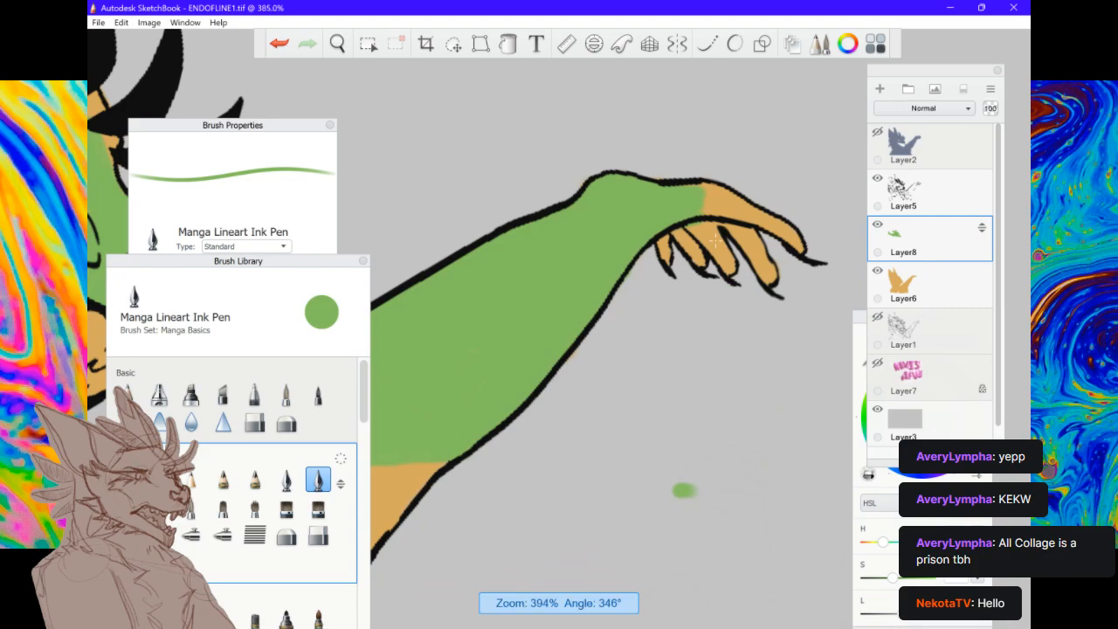
pyautogui.click(290, 187)
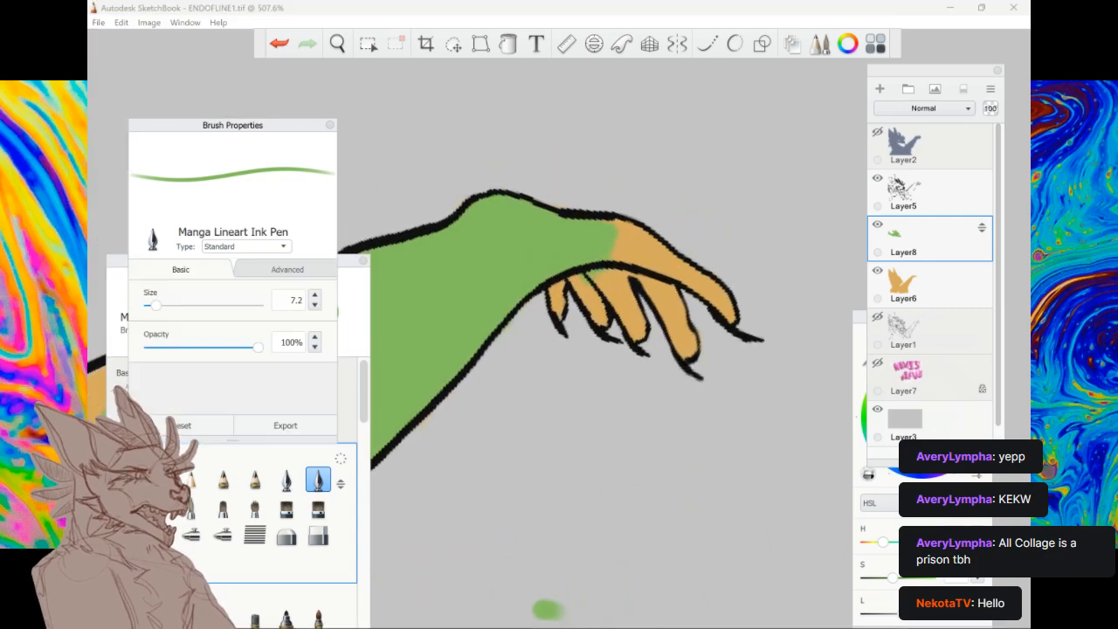
pyautogui.moveTo(148, 306); pyautogui.dragTo(152, 306)
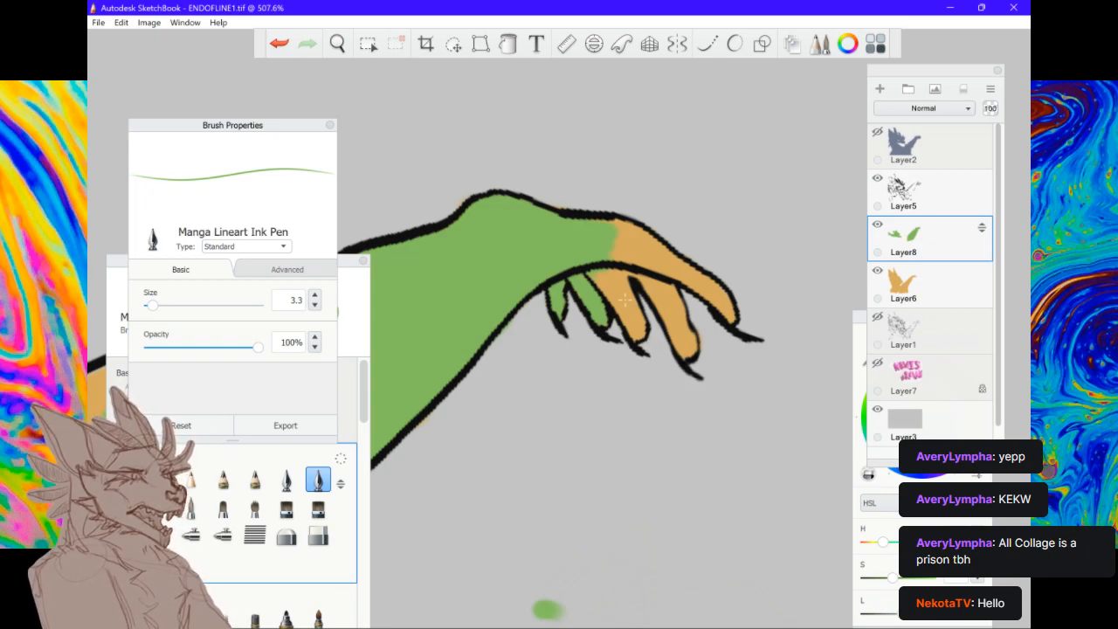
pyautogui.moveTo(601, 269); pyautogui.dragTo(636, 306)
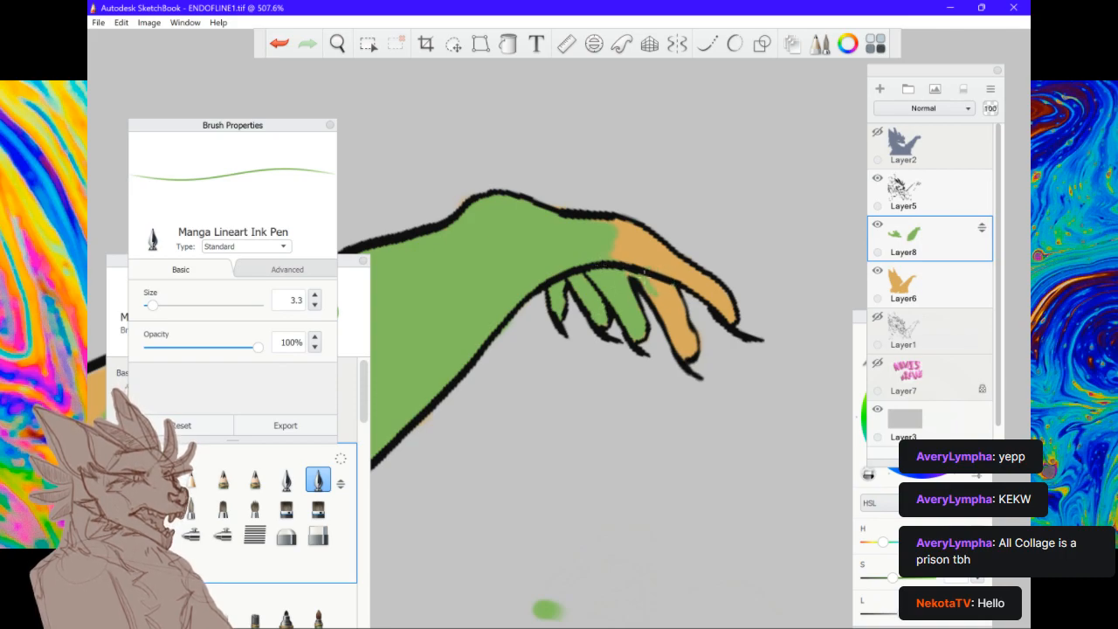
pyautogui.moveTo(658, 285); pyautogui.dragTo(671, 337)
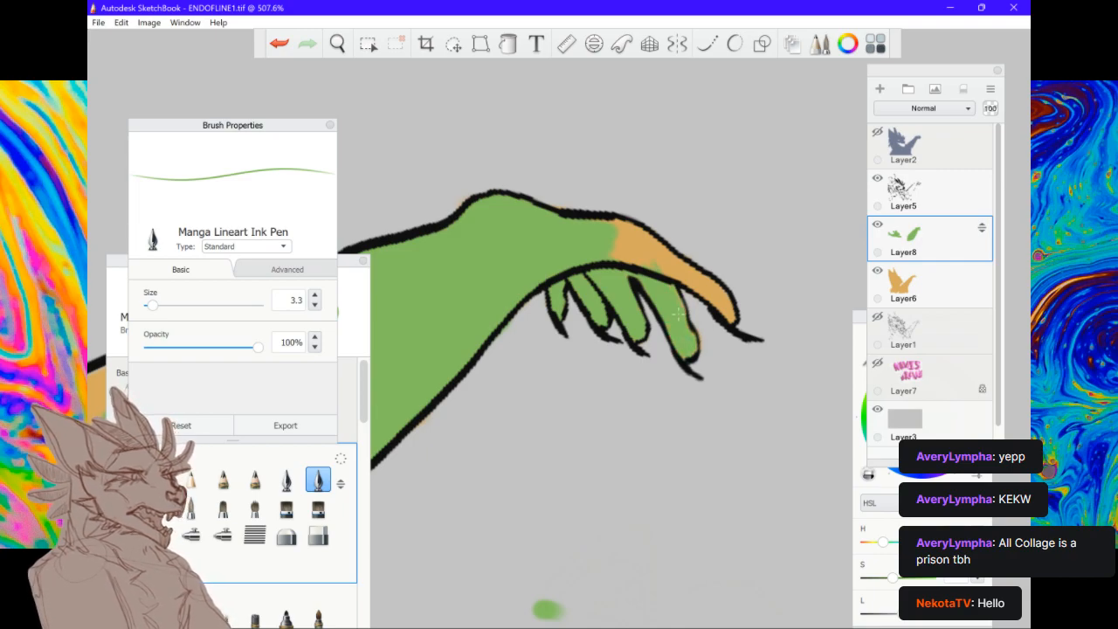
# Fill the back of the raised hand and its long uppermost finger with green
pyautogui.scroll(-3, 678, 314)
pyautogui.scroll(4, 678, 314)
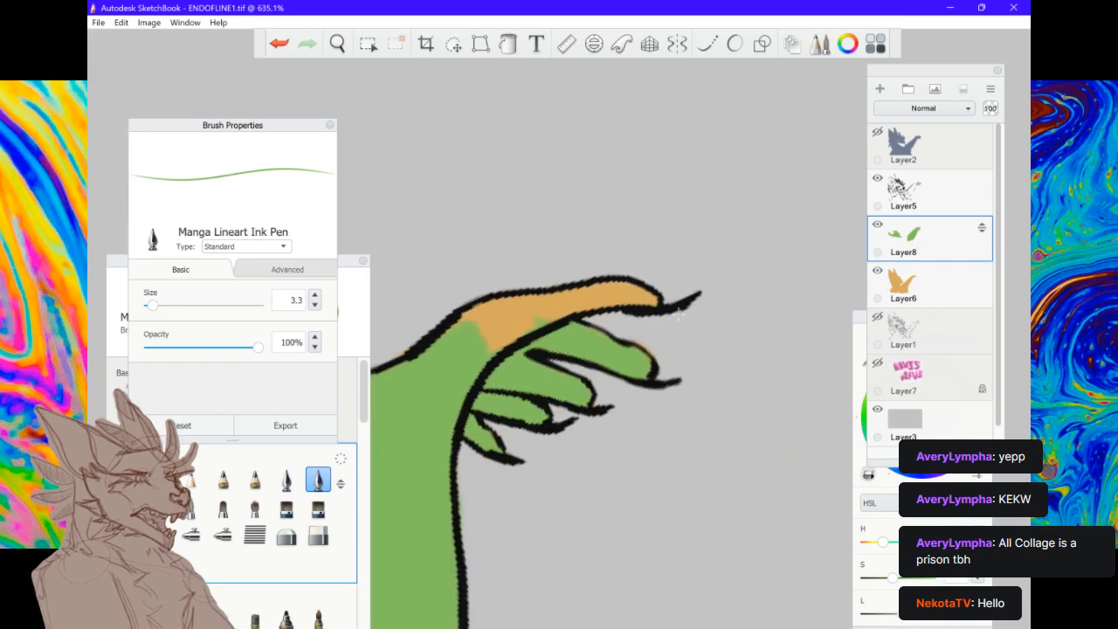
pyautogui.moveTo(584, 316)
pyautogui.mouseDown()
pyautogui.moveTo(638, 285)
pyautogui.moveTo(573, 295)
pyautogui.moveTo(713, 259)
pyautogui.mouseUp()
pyautogui.moveTo(618, 292); pyautogui.dragTo(732, 262)
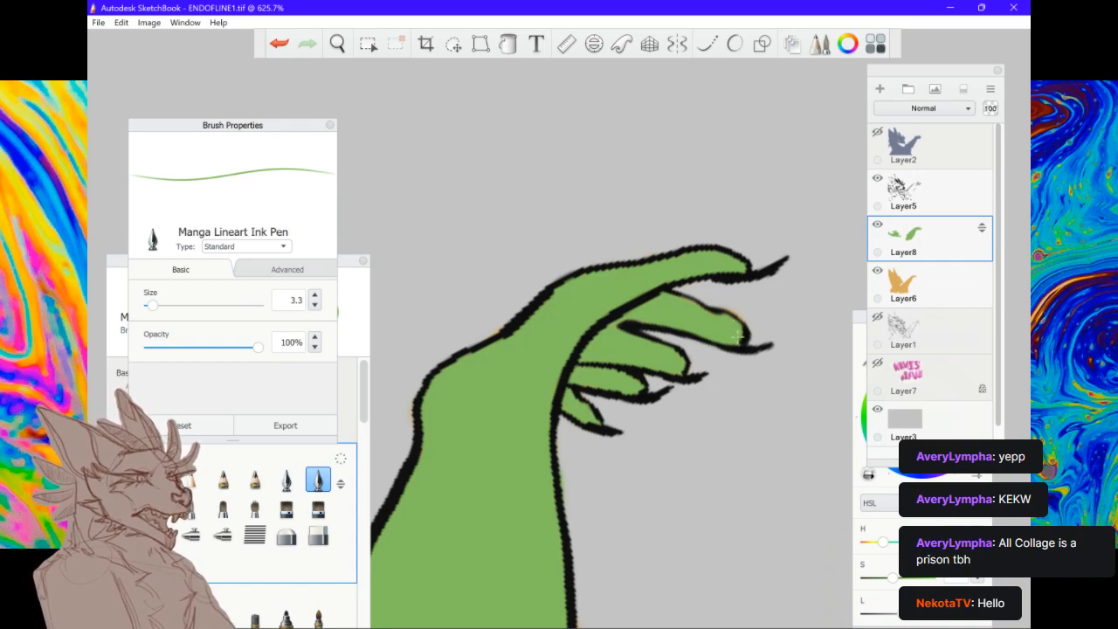
# Trace the neck fur edge in green down to the collar line and fill the narrow sliver beneath the jaw
pyautogui.scroll(-8, 725, 256)
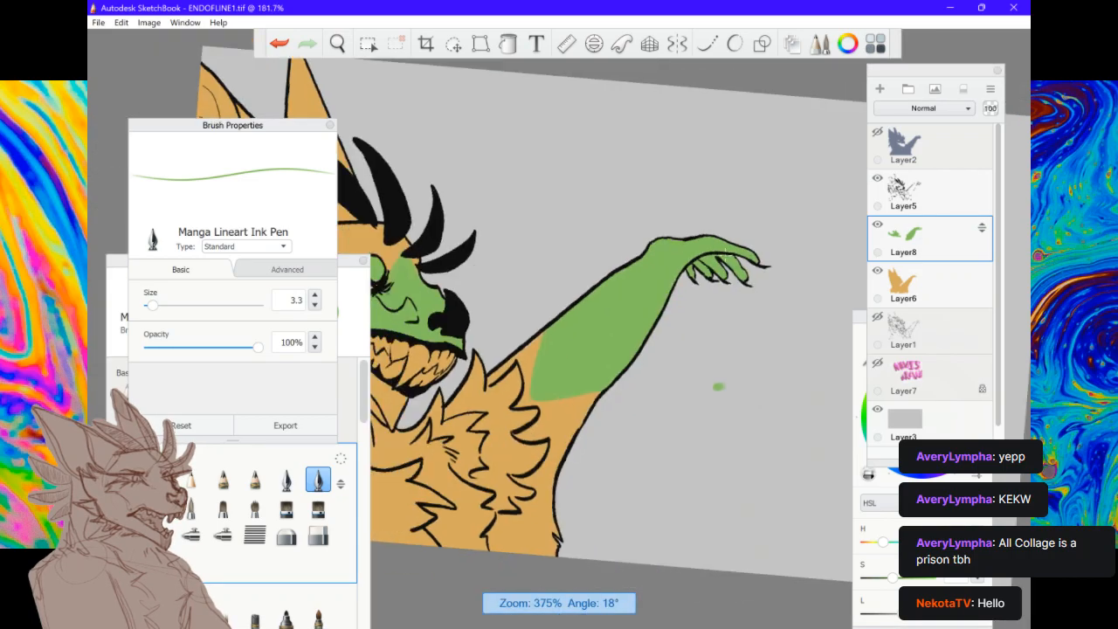
pyautogui.scroll(5, 725, 255)
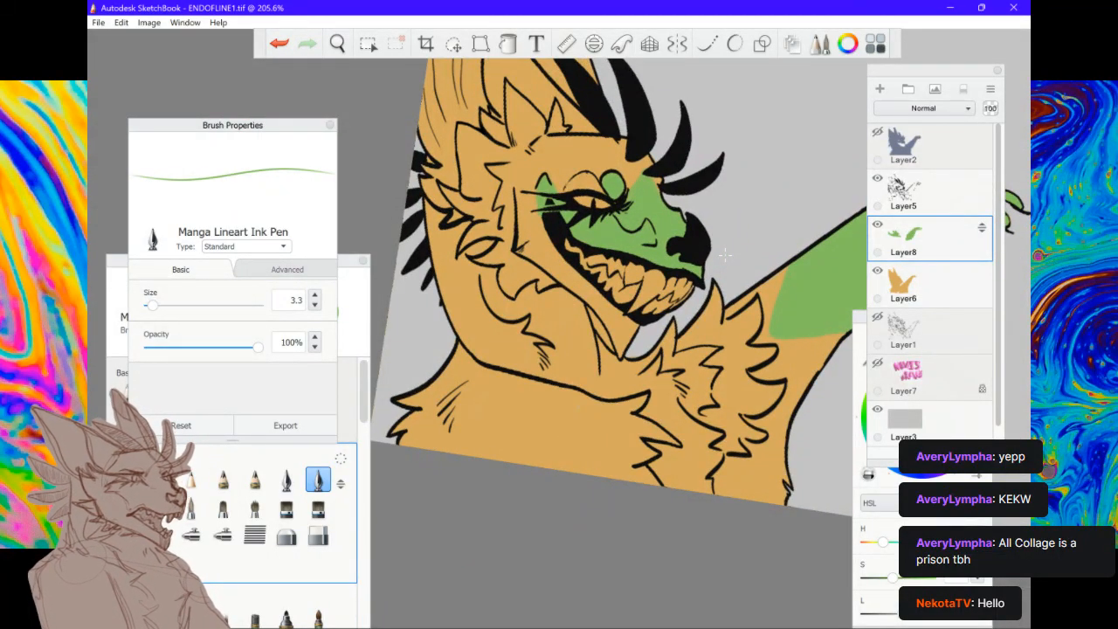
pyautogui.scroll(4, 725, 255)
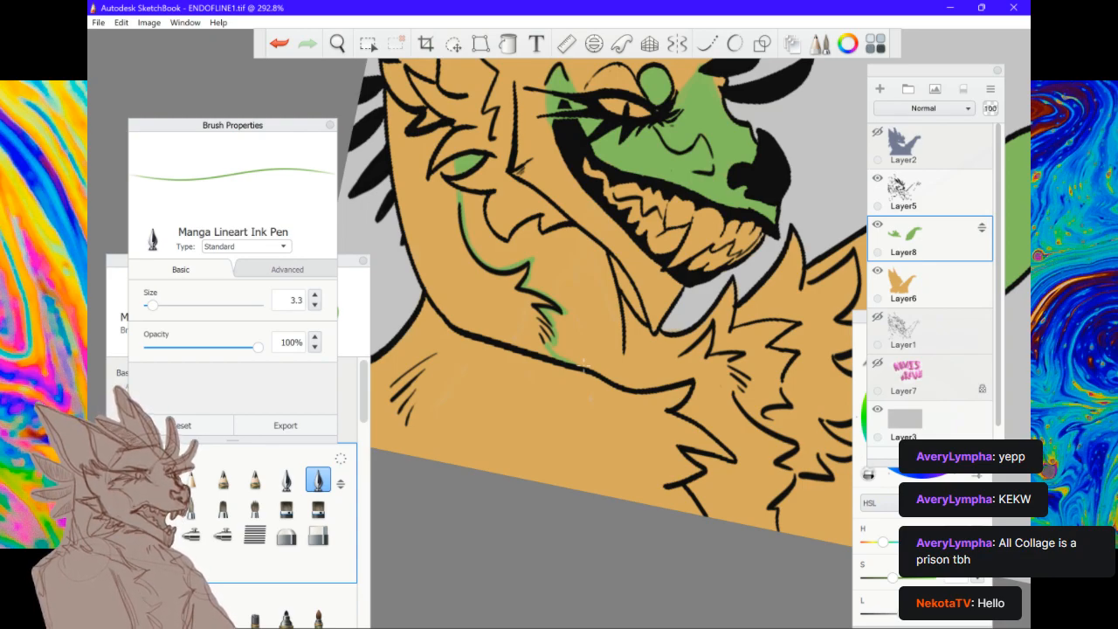
pyautogui.moveTo(632, 302); pyautogui.dragTo(616, 272)
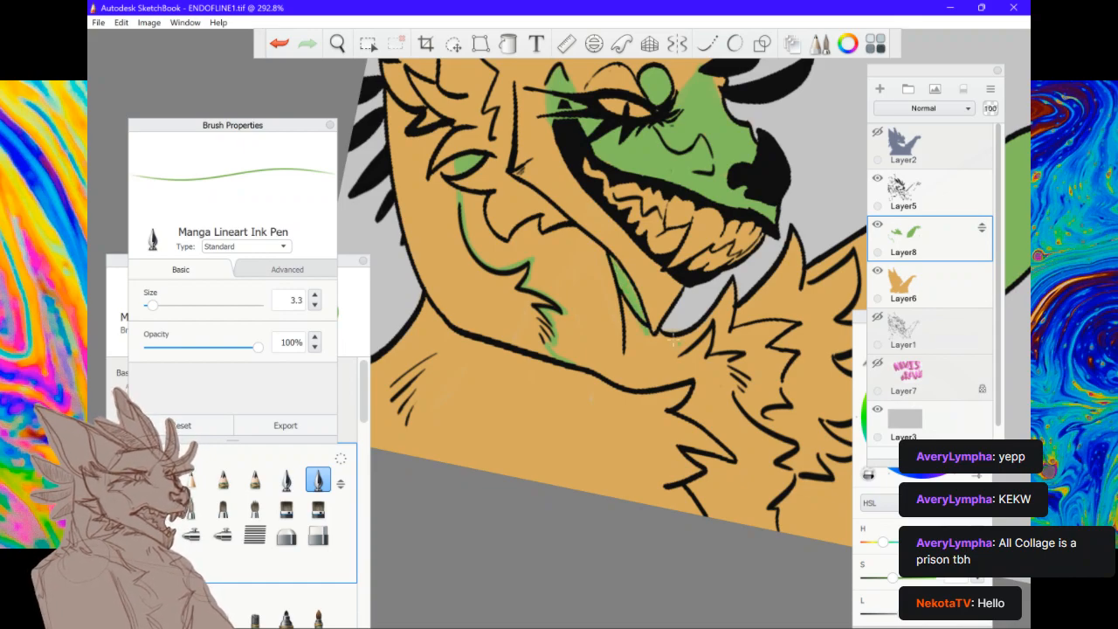
# Trace green along the throat and upper chest fur, from the sliver beneath the jaw down to the curved chest tuft
pyautogui.scroll(6, 478, 191)
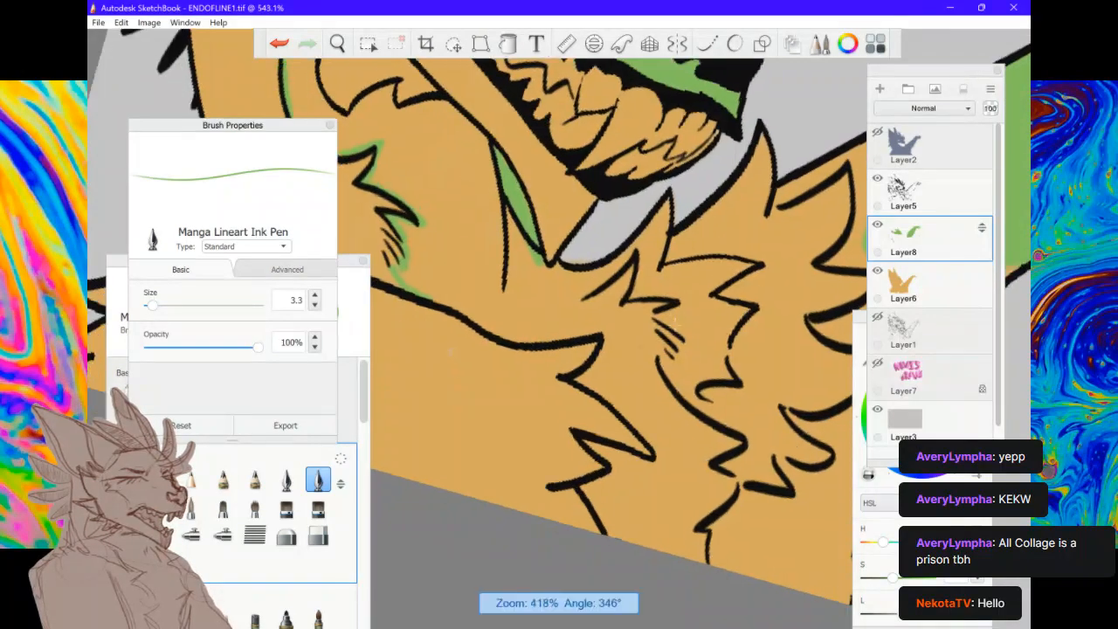
pyautogui.moveTo(485, 217); pyautogui.dragTo(507, 228)
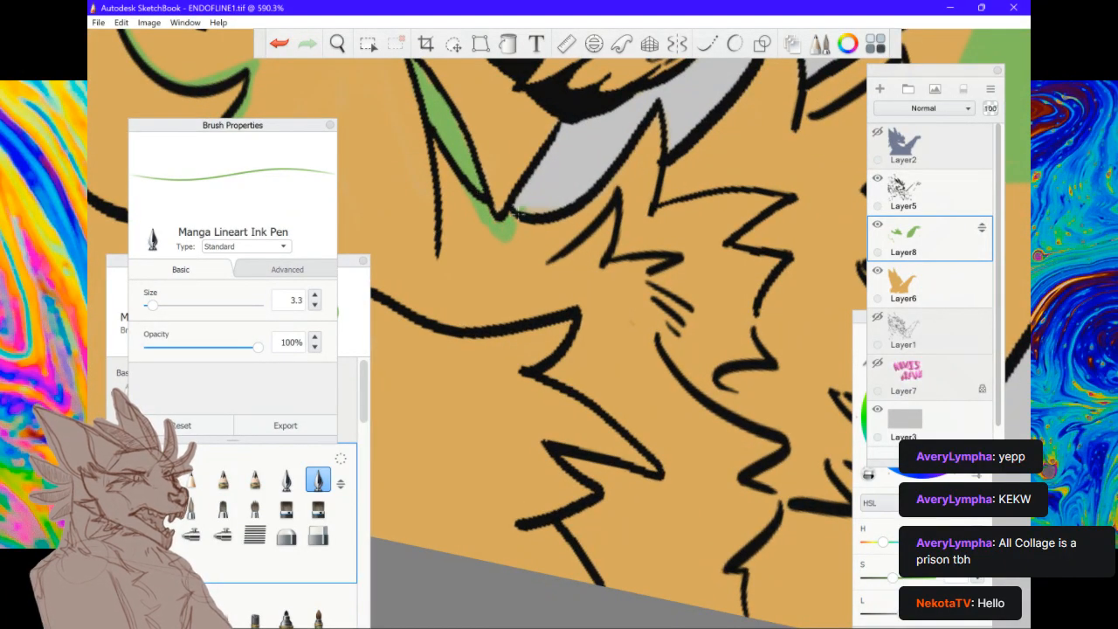
pyautogui.moveTo(518, 230)
pyautogui.mouseDown()
pyautogui.moveTo(612, 198)
pyautogui.moveTo(599, 248)
pyautogui.moveTo(611, 216)
pyautogui.moveTo(614, 266)
pyautogui.moveTo(674, 260)
pyautogui.moveTo(667, 332)
pyautogui.moveTo(669, 319)
pyautogui.moveTo(685, 326)
pyautogui.moveTo(679, 343)
pyautogui.moveTo(711, 377)
pyautogui.mouseUp()
pyautogui.moveTo(673, 332); pyautogui.dragTo(727, 404)
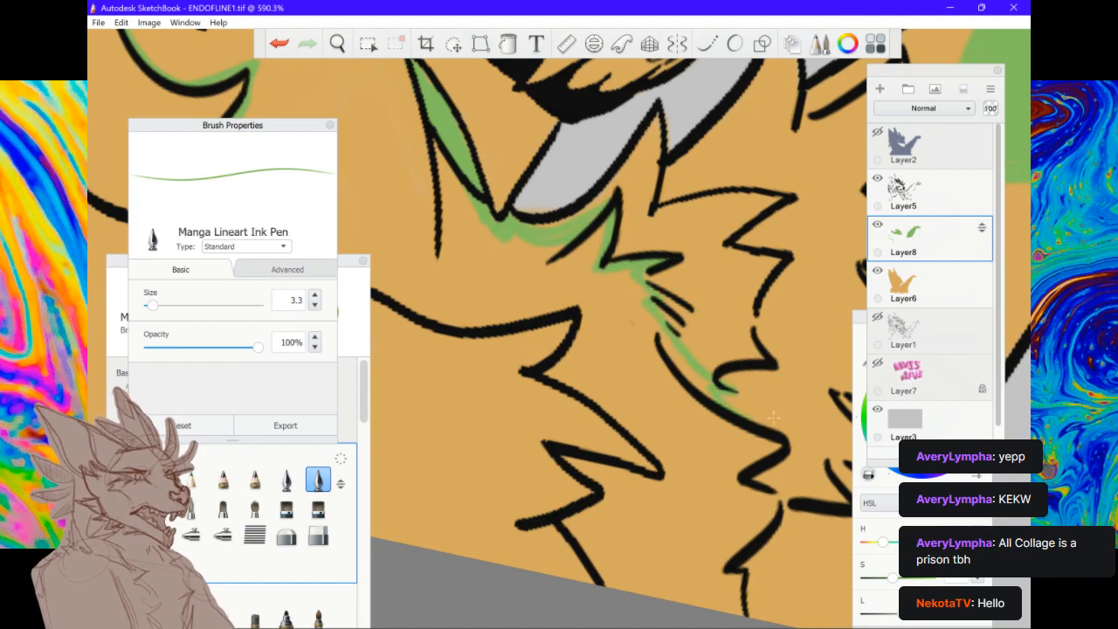
# Continue the green outline along the lower chest fur to the canvas edge and around the pointed tufts beside it
pyautogui.scroll(-3, 773, 418)
pyautogui.scroll(3, 773, 417)
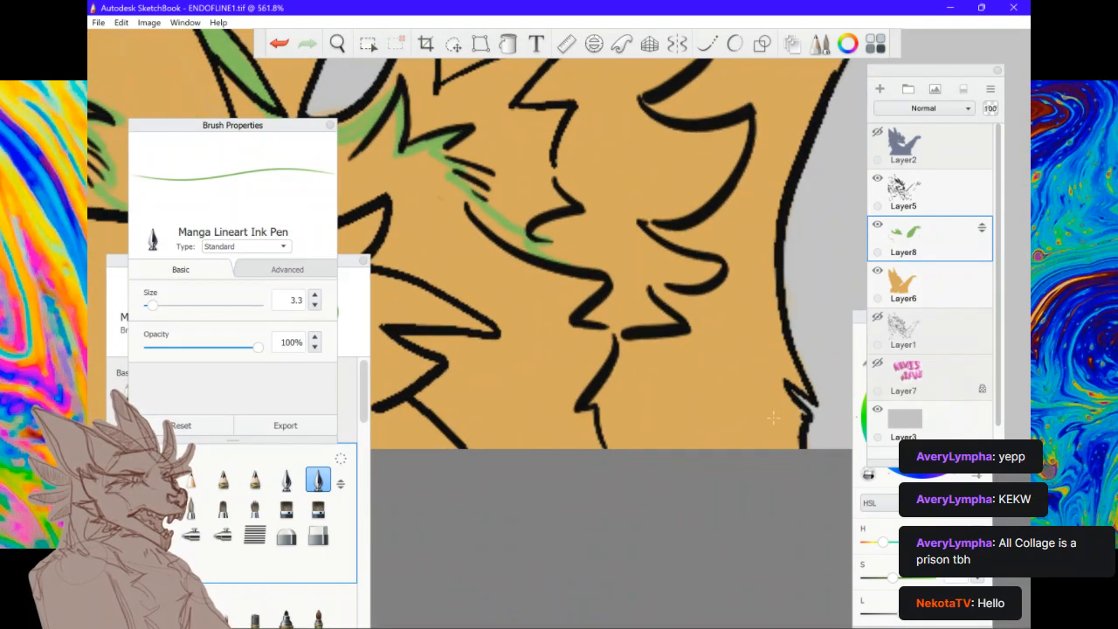
pyautogui.moveTo(594, 306)
pyautogui.mouseDown()
pyautogui.moveTo(632, 350)
pyautogui.moveTo(626, 345)
pyautogui.moveTo(616, 447)
pyautogui.mouseUp()
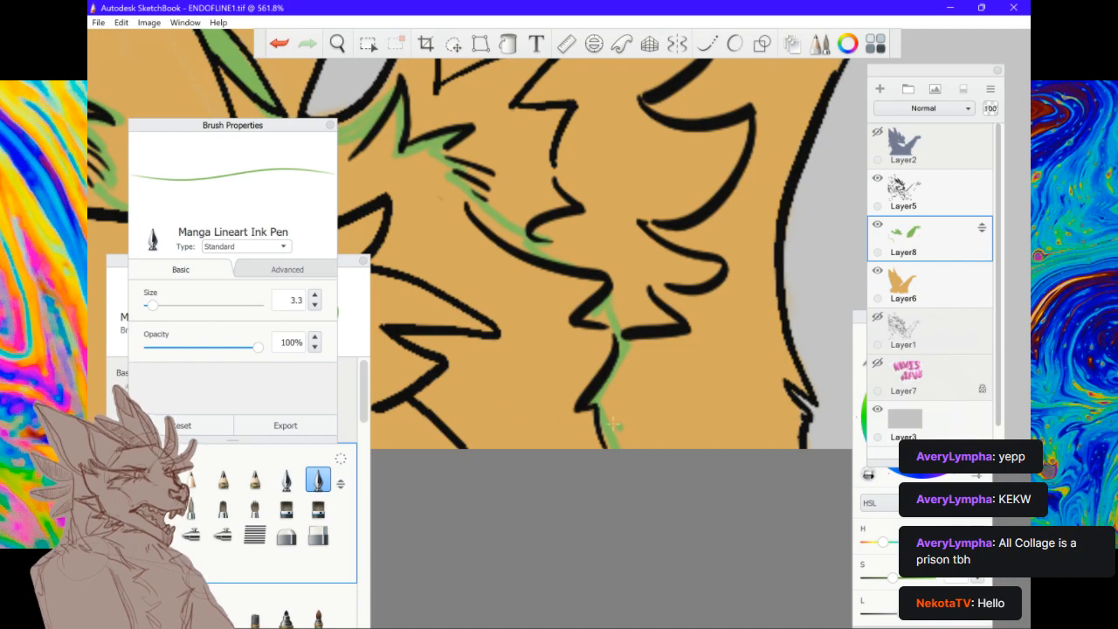
pyautogui.moveTo(437, 382); pyautogui.dragTo(476, 447)
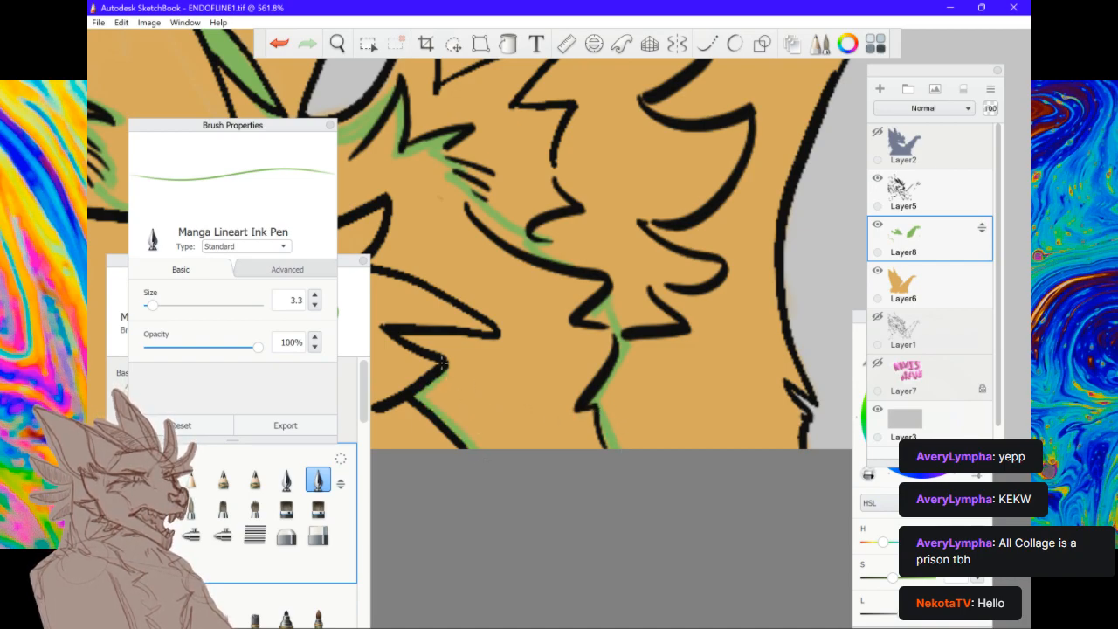
pyautogui.moveTo(406, 339); pyautogui.dragTo(503, 340)
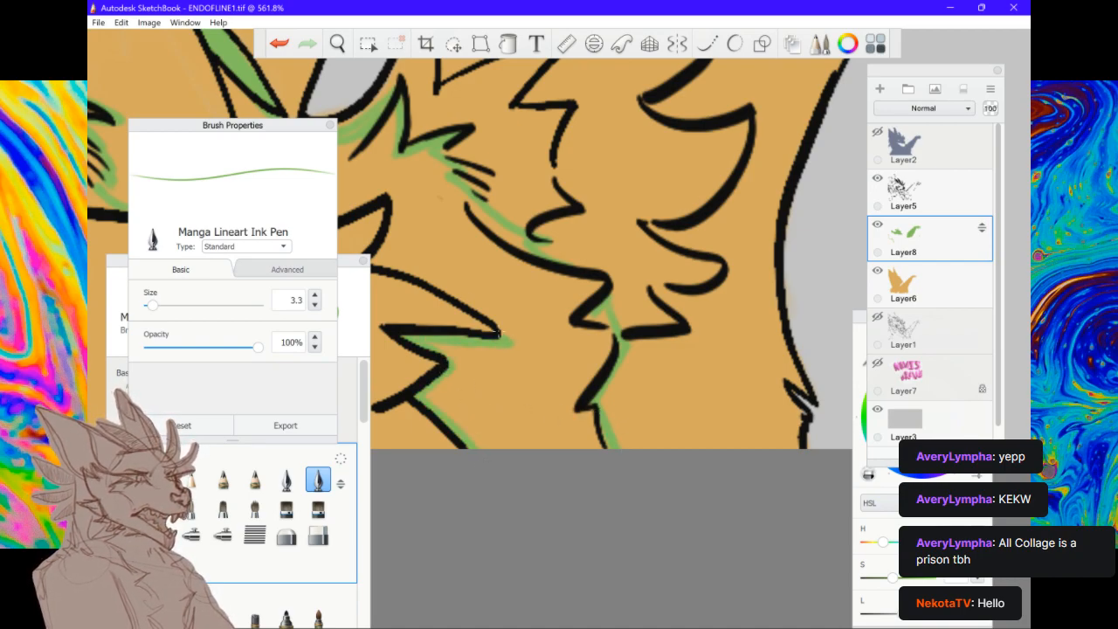
pyautogui.moveTo(351, 262)
pyautogui.mouseDown()
pyautogui.moveTo(334, 273)
pyautogui.moveTo(485, 318)
pyautogui.mouseUp()
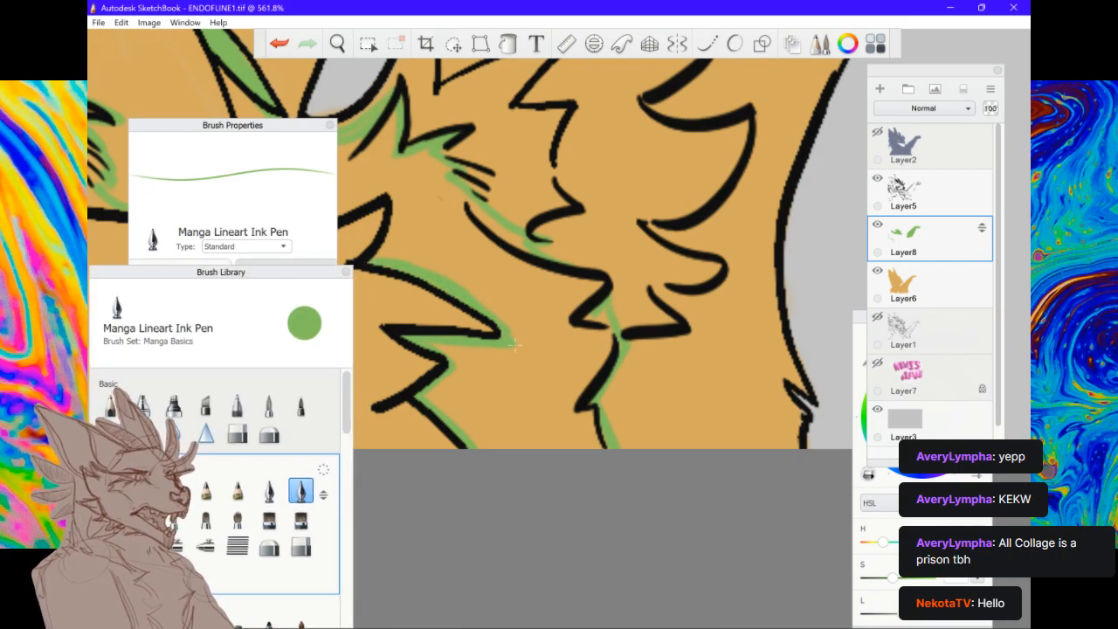
# Trace green along the collar line from the base of the neck to the first chest tuft
pyautogui.scroll(-3, 501, 270)
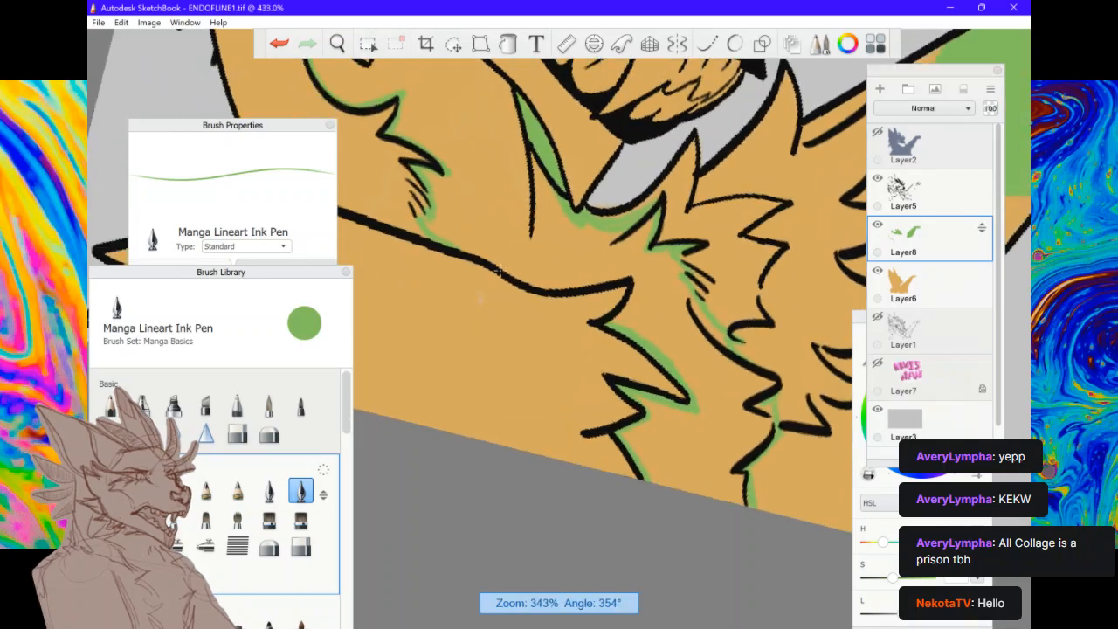
pyautogui.moveTo(466, 244); pyautogui.dragTo(551, 285)
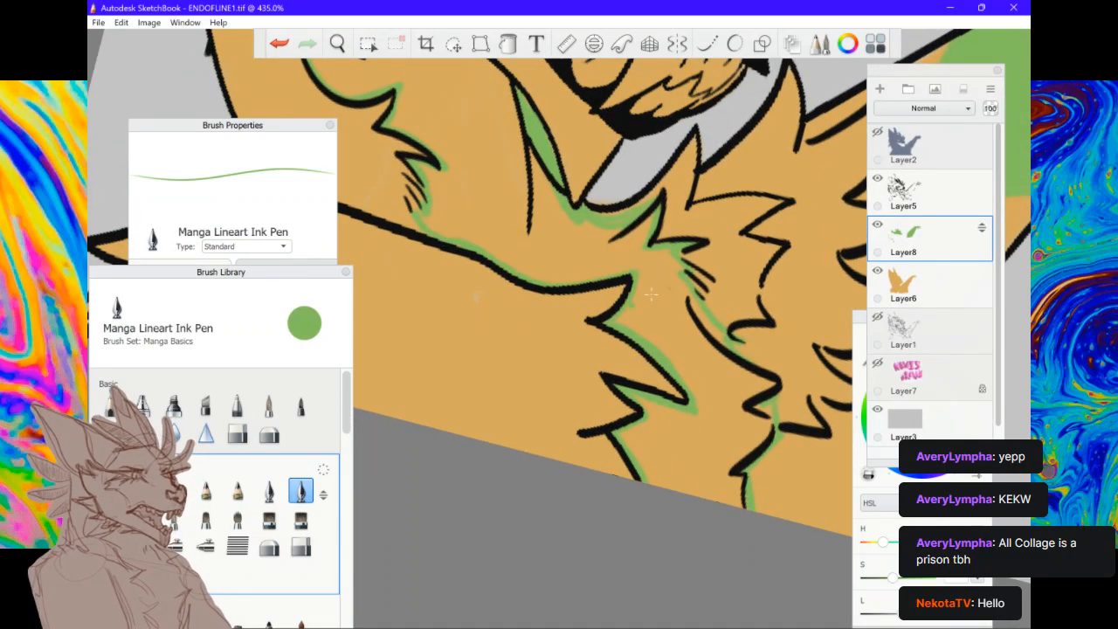
pyautogui.scroll(-4, 651, 295)
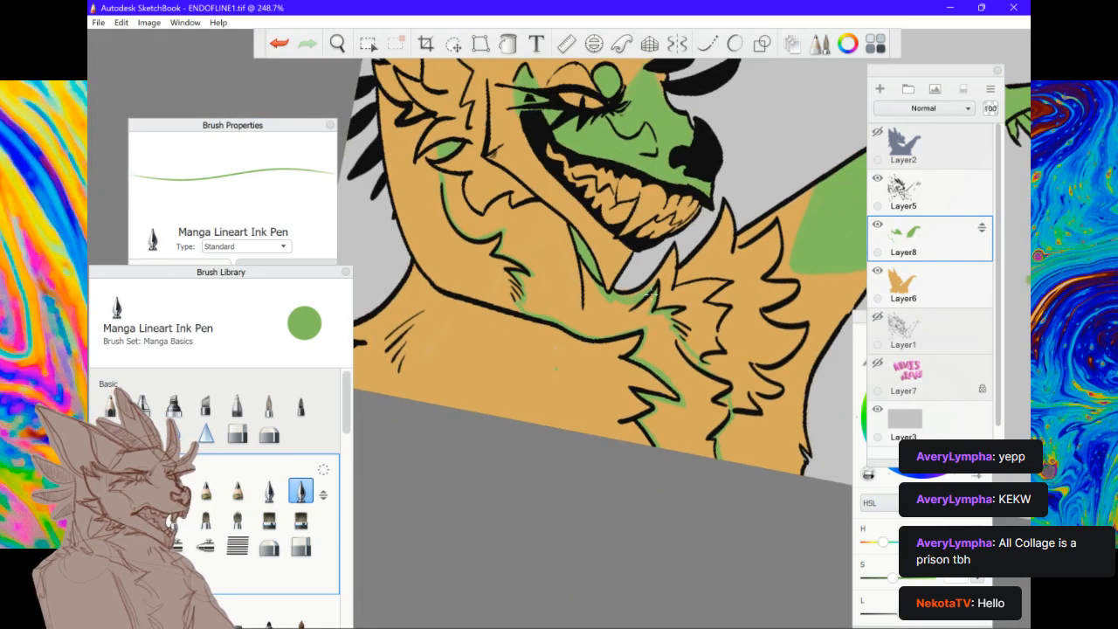
pyautogui.scroll(5, 651, 294)
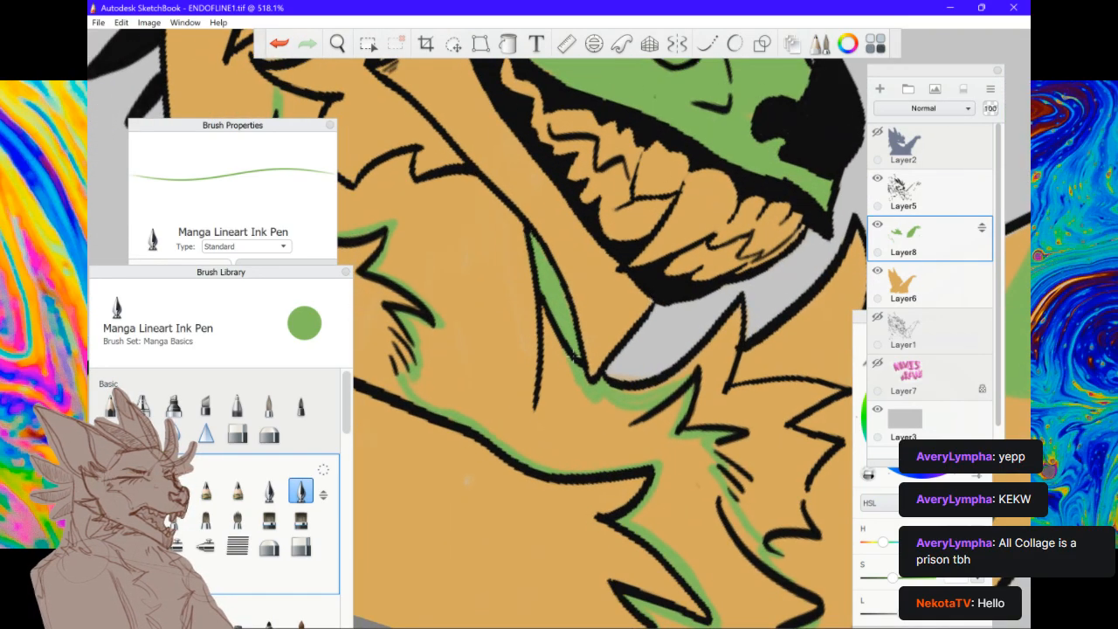
# Set the Manga Lineart Ink Pen's brush size to 4.6 for filling the green neck marking
pyautogui.scroll(-4, 573, 357)
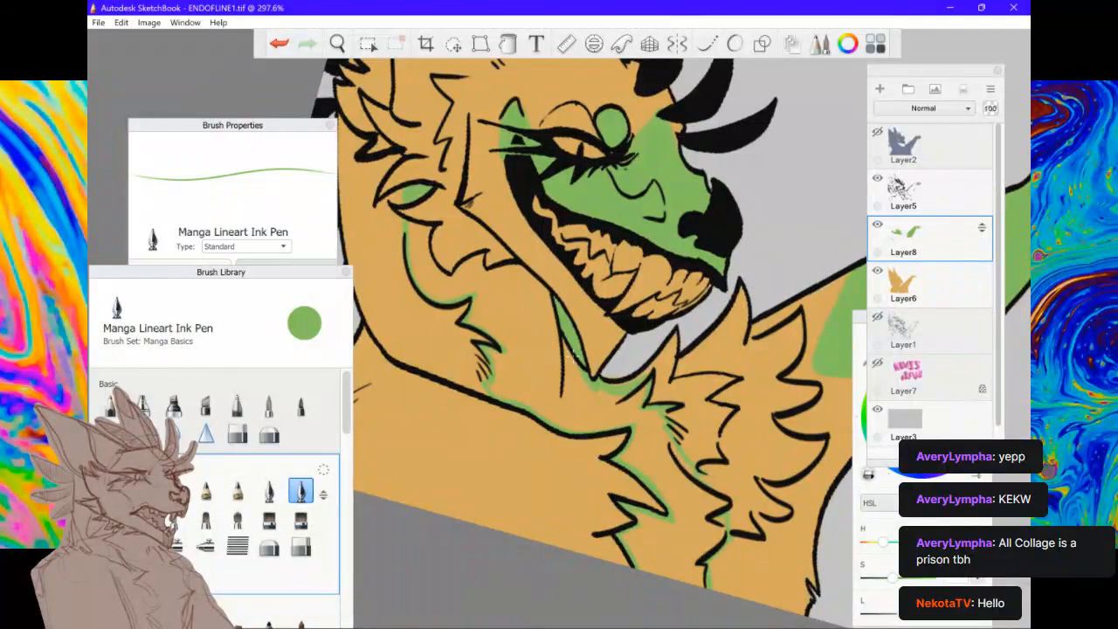
pyautogui.scroll(-2, 573, 356)
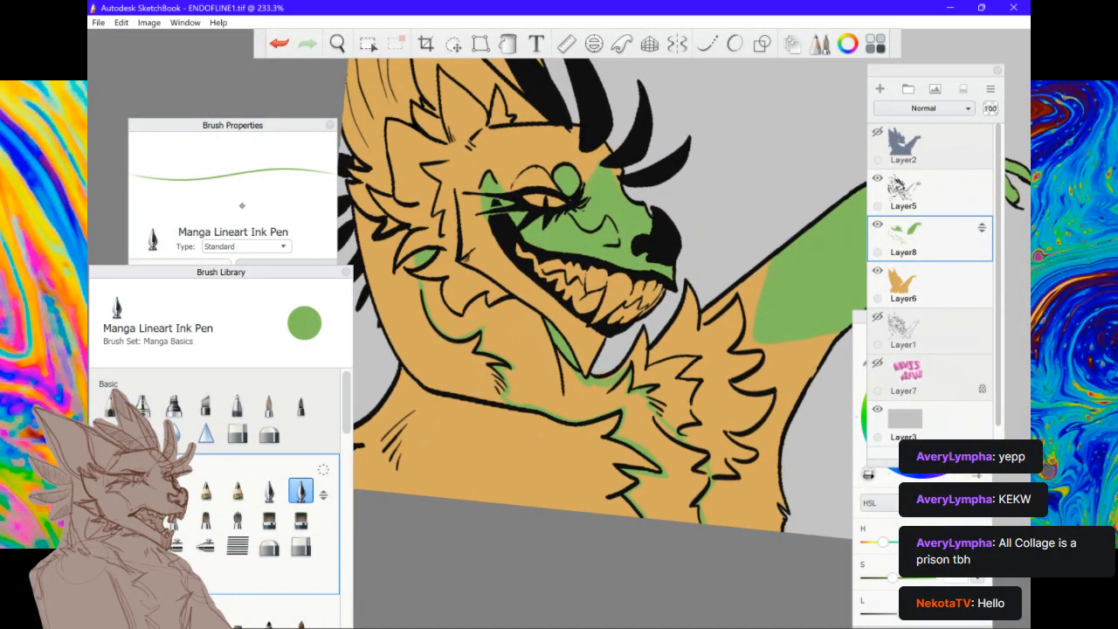
pyautogui.click(241, 208)
pyautogui.click(164, 305)
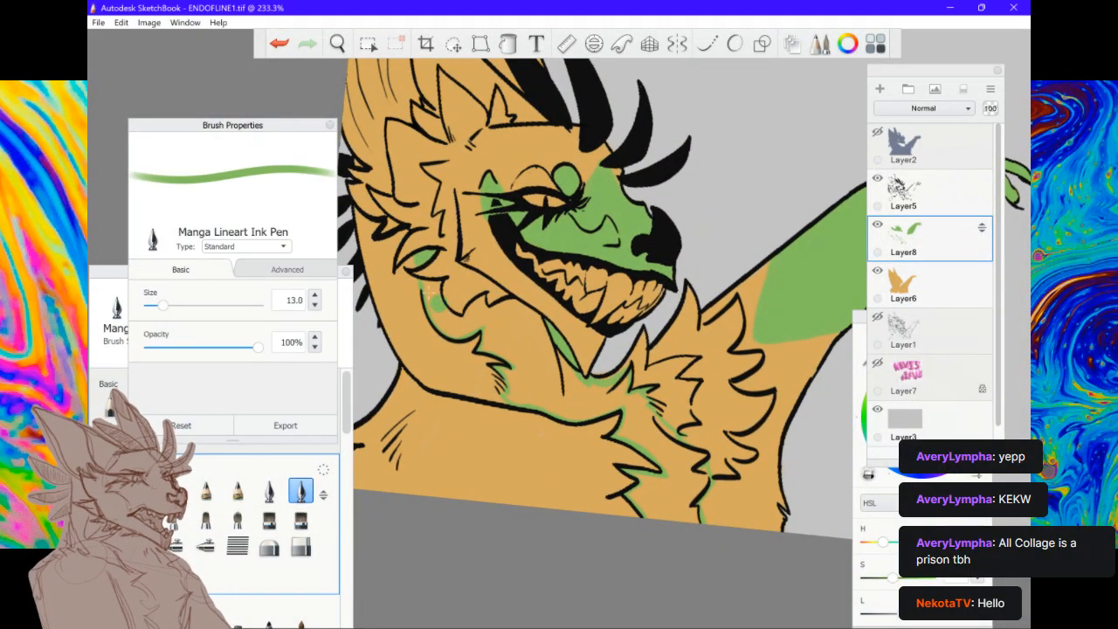
pyautogui.moveTo(155, 306); pyautogui.dragTo(153, 306)
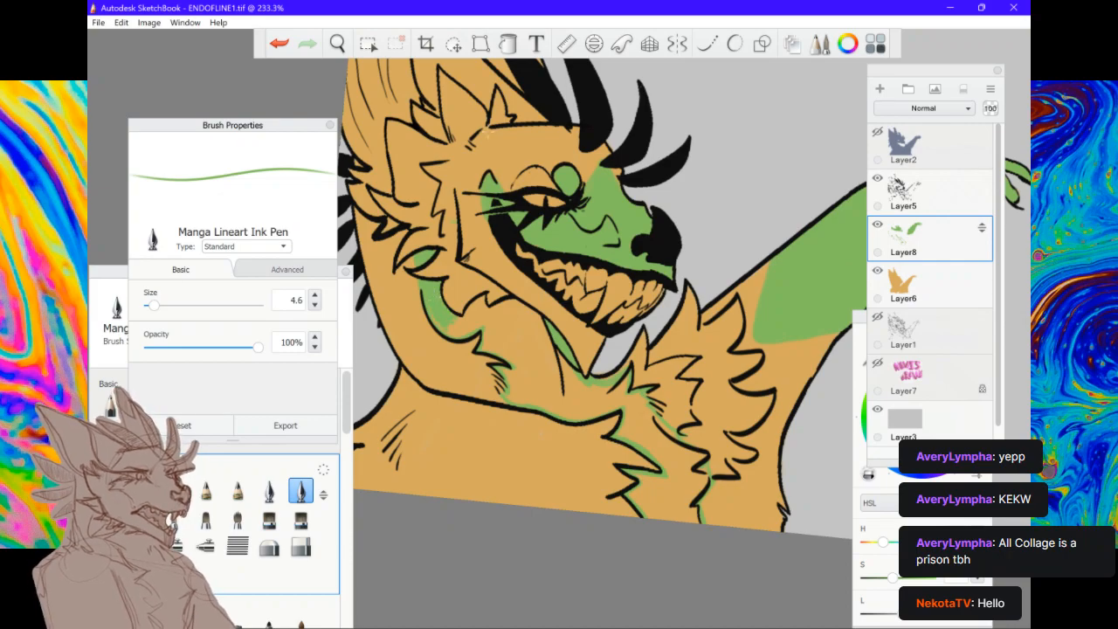
# Fill the curved neck band beneath the cheek fur with green, extending it toward the jaw and neck tufts
pyautogui.scroll(4, 487, 132)
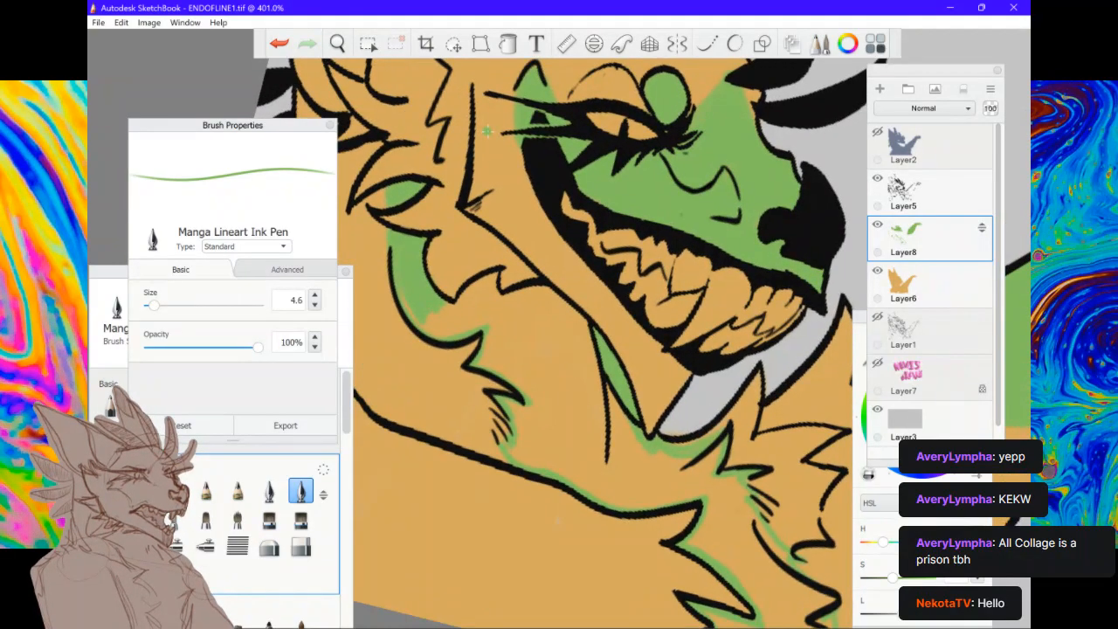
pyautogui.moveTo(427, 330)
pyautogui.mouseDown()
pyautogui.moveTo(461, 323)
pyautogui.moveTo(486, 299)
pyautogui.mouseUp()
pyautogui.hotkey('ctrl', 'z')
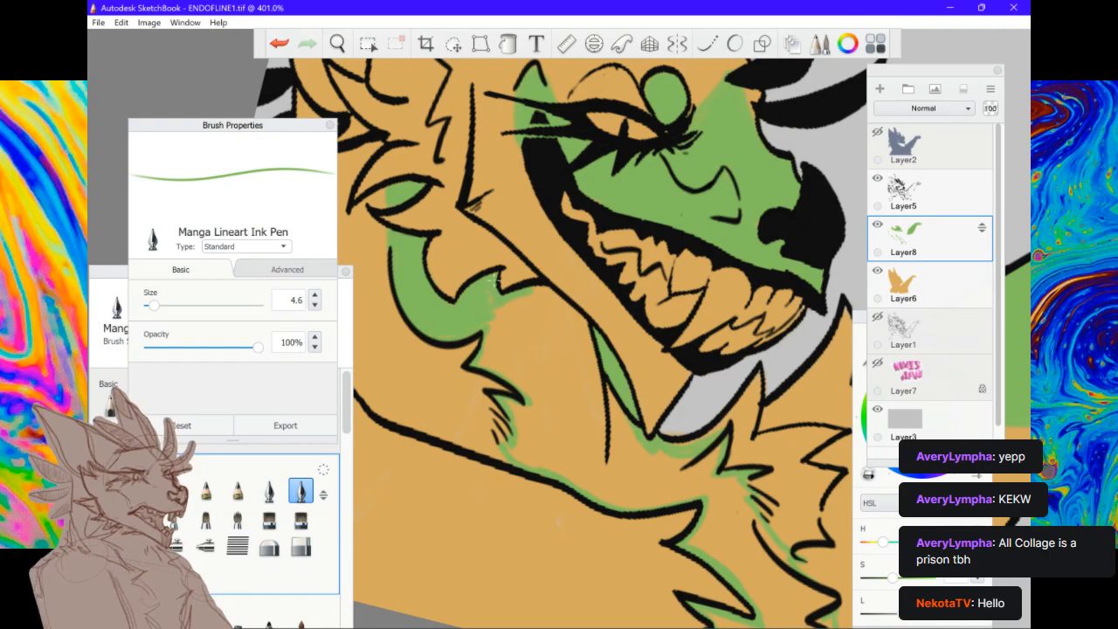
pyautogui.moveTo(530, 299)
pyautogui.mouseDown()
pyautogui.moveTo(494, 321)
pyautogui.moveTo(534, 299)
pyautogui.moveTo(504, 317)
pyautogui.moveTo(493, 354)
pyautogui.moveTo(514, 383)
pyautogui.mouseUp()
pyautogui.moveTo(512, 319)
pyautogui.mouseDown()
pyautogui.moveTo(501, 353)
pyautogui.moveTo(534, 317)
pyautogui.mouseUp()
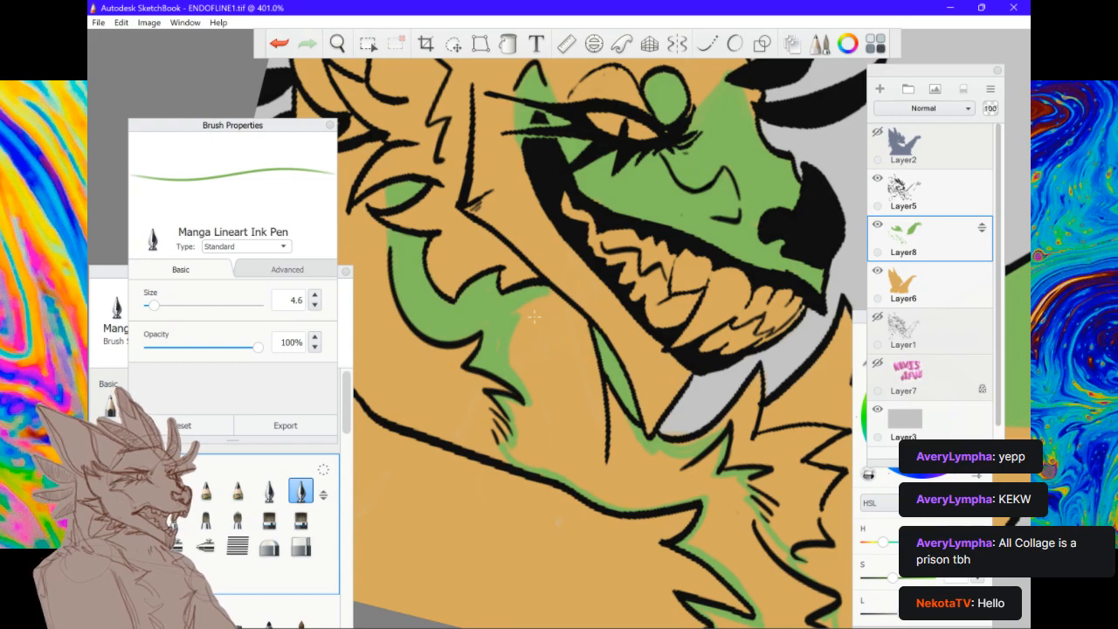
# Fill the upper throat with green between the neck tufts and the sliver beneath the jaw
pyautogui.moveTo(515, 342)
pyautogui.mouseDown()
pyautogui.moveTo(511, 362)
pyautogui.moveTo(531, 398)
pyautogui.mouseUp()
pyautogui.moveTo(522, 309); pyautogui.dragTo(527, 348)
pyautogui.moveTo(551, 292); pyautogui.dragTo(593, 348)
pyautogui.moveTo(551, 302)
pyautogui.mouseDown()
pyautogui.moveTo(536, 386)
pyautogui.moveTo(556, 384)
pyautogui.moveTo(555, 304)
pyautogui.mouseUp()
pyautogui.moveTo(573, 369)
pyautogui.mouseDown()
pyautogui.moveTo(584, 319)
pyautogui.moveTo(587, 397)
pyautogui.moveTo(617, 423)
pyautogui.mouseUp()
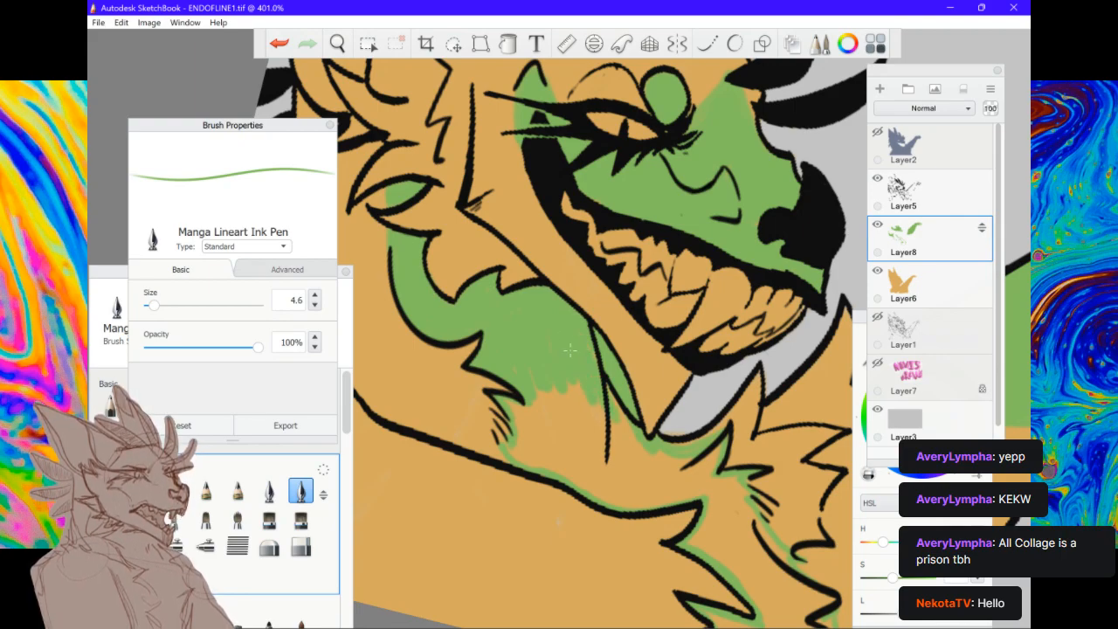
# Fill the lower throat with green from the short fur strokes down to the collar line
pyautogui.moveTo(517, 407); pyautogui.dragTo(522, 451)
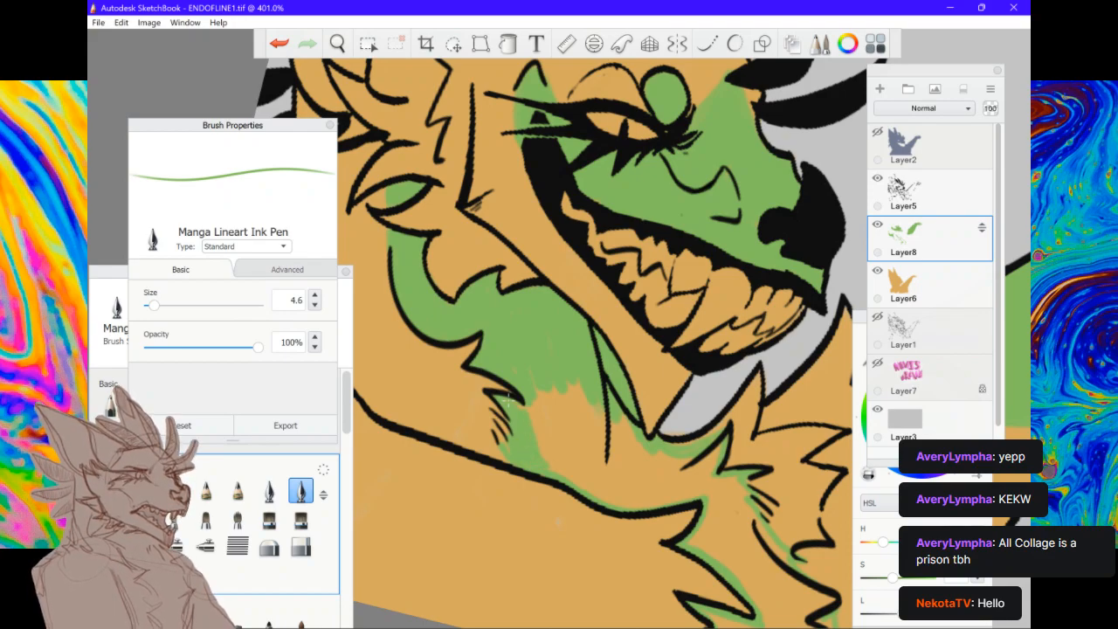
pyautogui.moveTo(535, 421); pyautogui.dragTo(541, 441)
pyautogui.moveTo(538, 399); pyautogui.dragTo(544, 450)
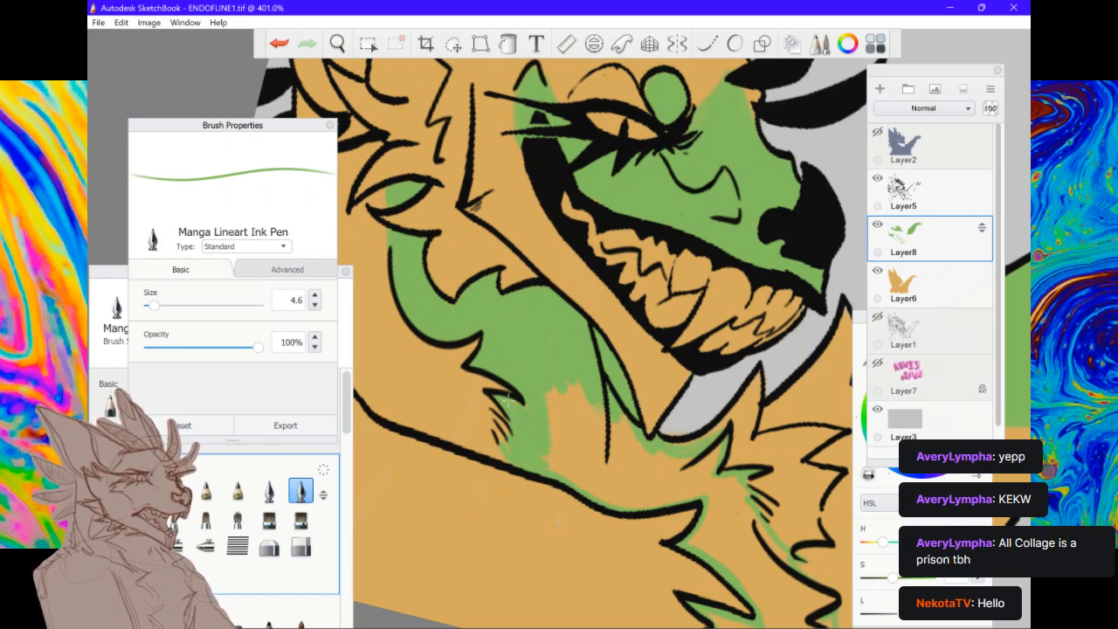
pyautogui.moveTo(552, 389)
pyautogui.mouseDown()
pyautogui.moveTo(560, 444)
pyautogui.moveTo(596, 463)
pyautogui.mouseUp()
pyautogui.moveTo(601, 407); pyautogui.dragTo(599, 444)
# Extend the green fill from the base of the throat along the collar line and beside the first pointed chest tufts
pyautogui.scroll(-3, 616, 395)
pyautogui.scroll(3, 616, 395)
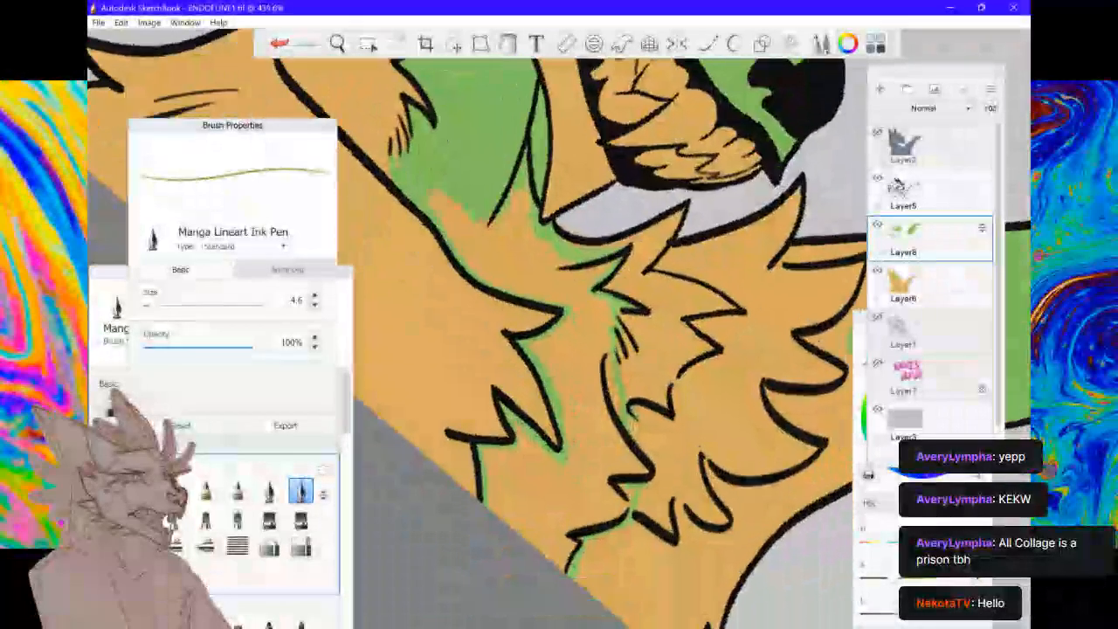
pyautogui.moveTo(433, 175)
pyautogui.mouseDown()
pyautogui.moveTo(499, 285)
pyautogui.moveTo(514, 195)
pyautogui.moveTo(517, 276)
pyautogui.moveTo(561, 264)
pyautogui.moveTo(514, 281)
pyautogui.moveTo(527, 274)
pyautogui.moveTo(566, 298)
pyautogui.moveTo(573, 327)
pyautogui.moveTo(550, 346)
pyautogui.moveTo(568, 451)
pyautogui.mouseUp()
pyautogui.moveTo(573, 401); pyautogui.dragTo(579, 461)
pyautogui.moveTo(566, 341)
pyautogui.mouseDown()
pyautogui.moveTo(552, 390)
pyautogui.moveTo(570, 358)
pyautogui.mouseUp()
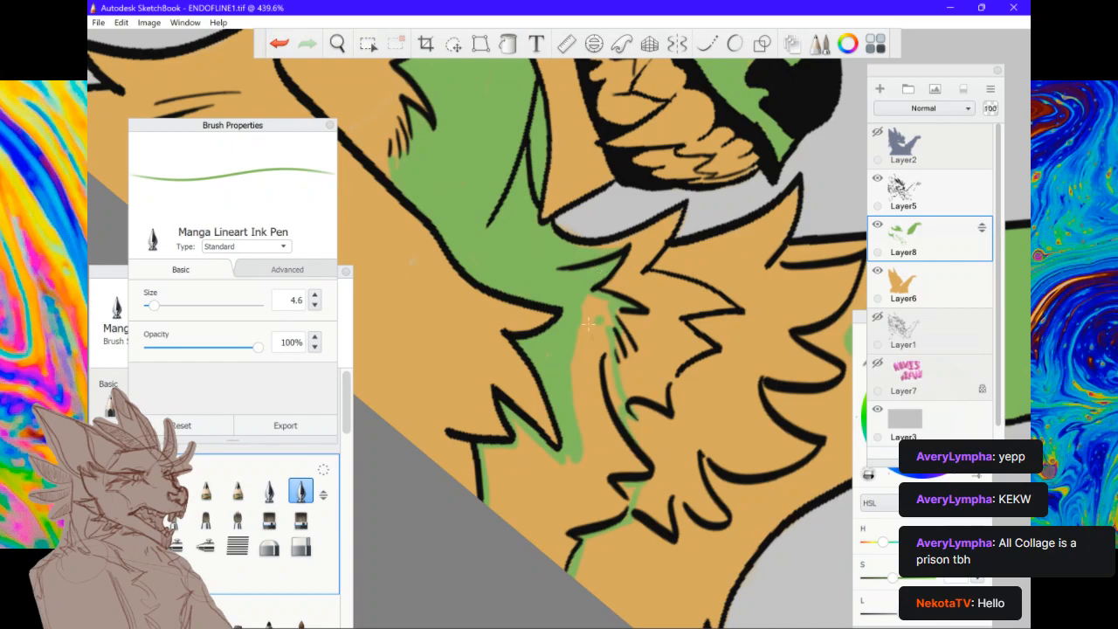
# Fill the remaining tan gap in the middle of the chest with green, up to the curved fur line
pyautogui.moveTo(584, 318); pyautogui.dragTo(589, 353)
pyautogui.moveTo(586, 297)
pyautogui.mouseDown()
pyautogui.moveTo(594, 339)
pyautogui.moveTo(603, 327)
pyautogui.moveTo(614, 409)
pyautogui.mouseUp()
pyautogui.moveTo(592, 358); pyautogui.dragTo(584, 433)
pyautogui.moveTo(598, 388); pyautogui.dragTo(582, 449)
pyautogui.moveTo(607, 404); pyautogui.dragTo(626, 456)
pyautogui.moveTo(610, 430); pyautogui.dragTo(615, 458)
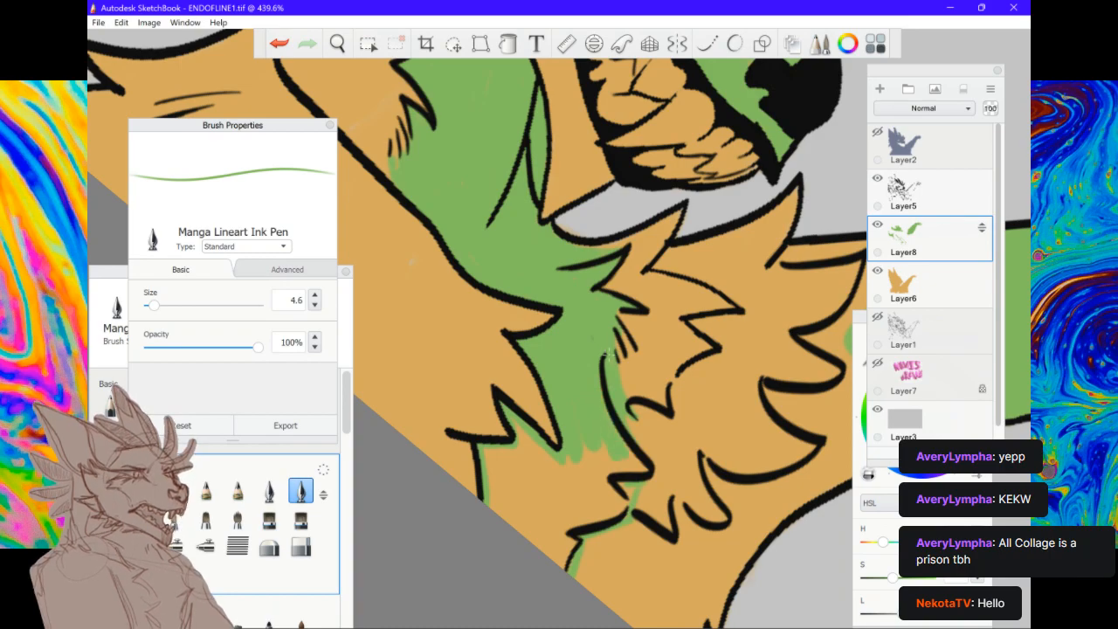
# Fill the lower chest with green from the pointed tufts toward the canvas edge
pyautogui.moveTo(493, 472); pyautogui.dragTo(496, 513)
pyautogui.moveTo(497, 451)
pyautogui.mouseDown()
pyautogui.moveTo(503, 520)
pyautogui.moveTo(510, 477)
pyautogui.moveTo(518, 528)
pyautogui.mouseUp()
pyautogui.moveTo(518, 448)
pyautogui.mouseDown()
pyautogui.moveTo(520, 530)
pyautogui.moveTo(533, 543)
pyautogui.moveTo(532, 495)
pyautogui.mouseUp()
pyautogui.moveTo(533, 440); pyautogui.dragTo(542, 550)
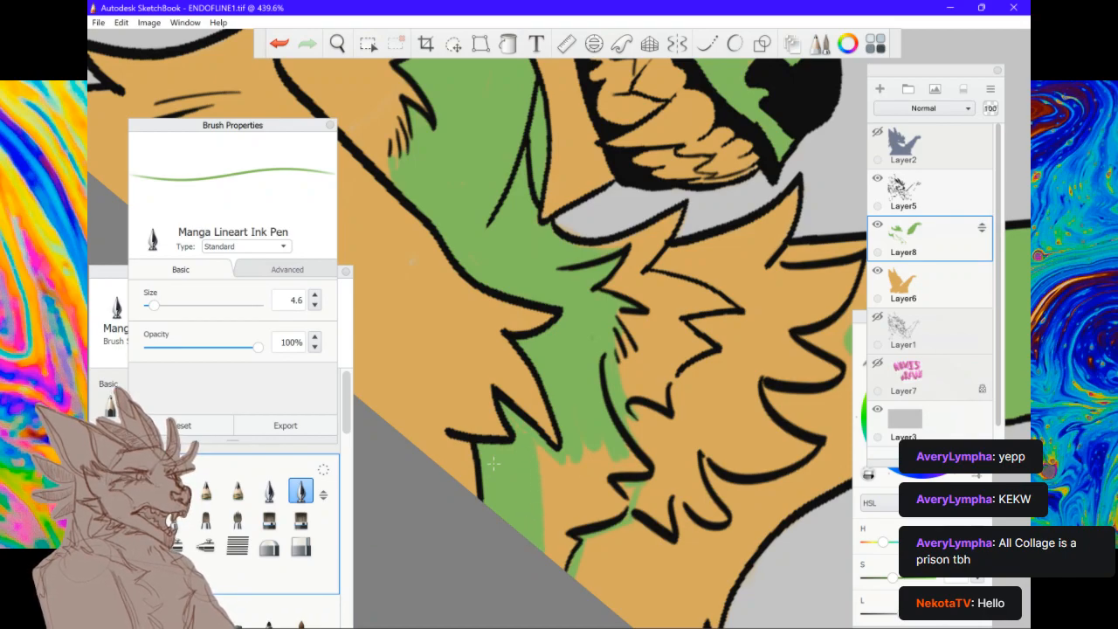
pyautogui.moveTo(538, 450)
pyautogui.mouseDown()
pyautogui.moveTo(543, 497)
pyautogui.moveTo(551, 470)
pyautogui.moveTo(559, 478)
pyautogui.moveTo(587, 465)
pyautogui.moveTo(599, 477)
pyautogui.mouseUp()
pyautogui.moveTo(596, 445)
pyautogui.mouseDown()
pyautogui.moveTo(603, 459)
pyautogui.moveTo(569, 490)
pyautogui.mouseUp()
# Cover the last tan patches of the lower chest marking with green up to the curved tuft and canvas edge
pyautogui.scroll(-5, 633, 403)
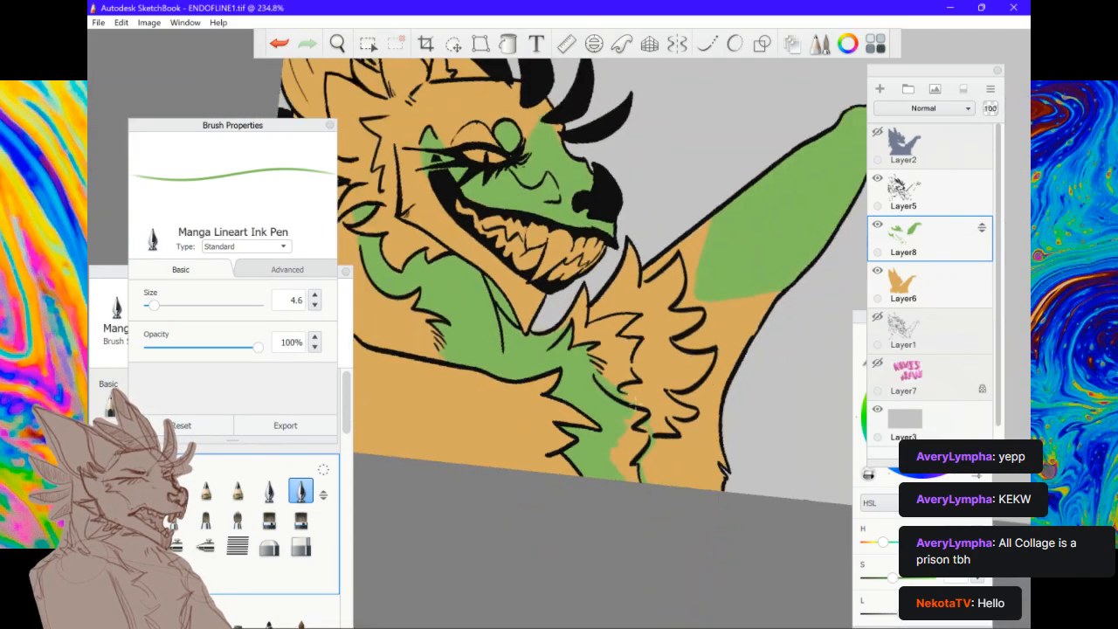
pyautogui.scroll(3, 633, 403)
pyautogui.scroll(1, 634, 403)
pyautogui.moveTo(609, 387); pyautogui.dragTo(620, 367)
pyautogui.moveTo(598, 408)
pyautogui.mouseDown()
pyautogui.moveTo(607, 392)
pyautogui.moveTo(618, 399)
pyautogui.moveTo(583, 431)
pyautogui.moveTo(605, 453)
pyautogui.moveTo(611, 433)
pyautogui.moveTo(599, 468)
pyautogui.moveTo(616, 474)
pyautogui.mouseUp()
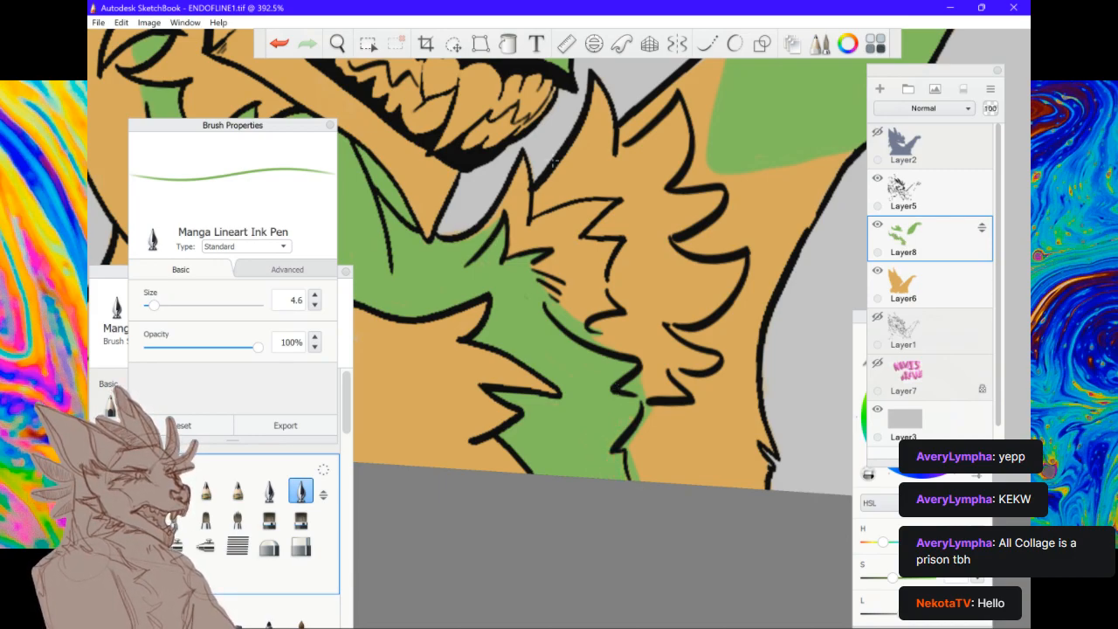
# Erase the stray green speck in the background beside the raised arm and select the Manga Hard Eraser
pyautogui.scroll(-10, 552, 162)
pyautogui.scroll(3, 552, 161)
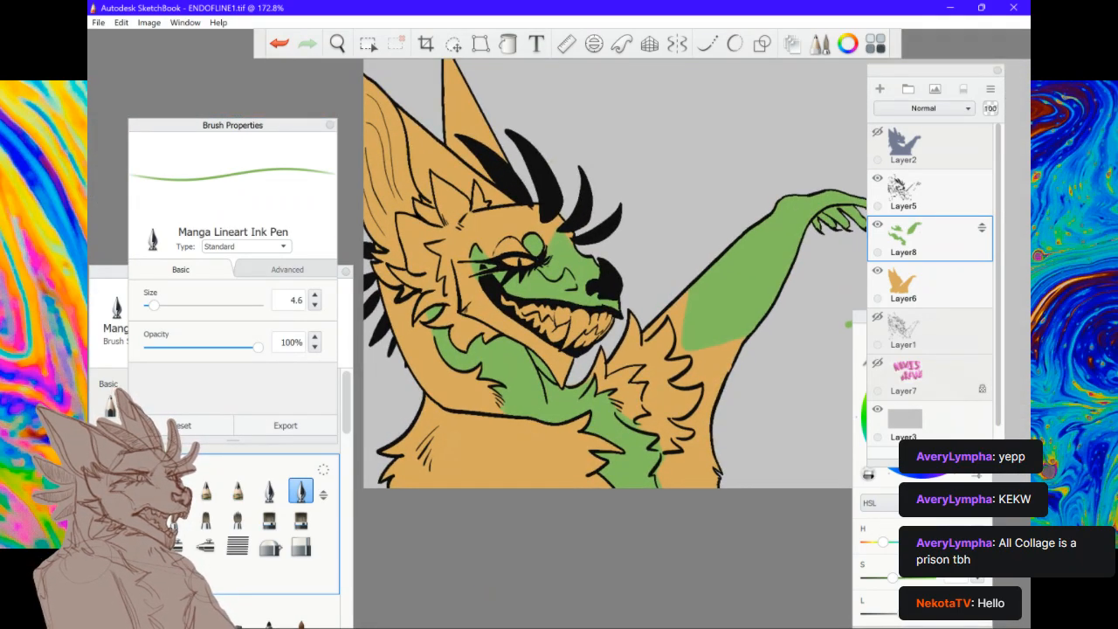
pyautogui.press('e')
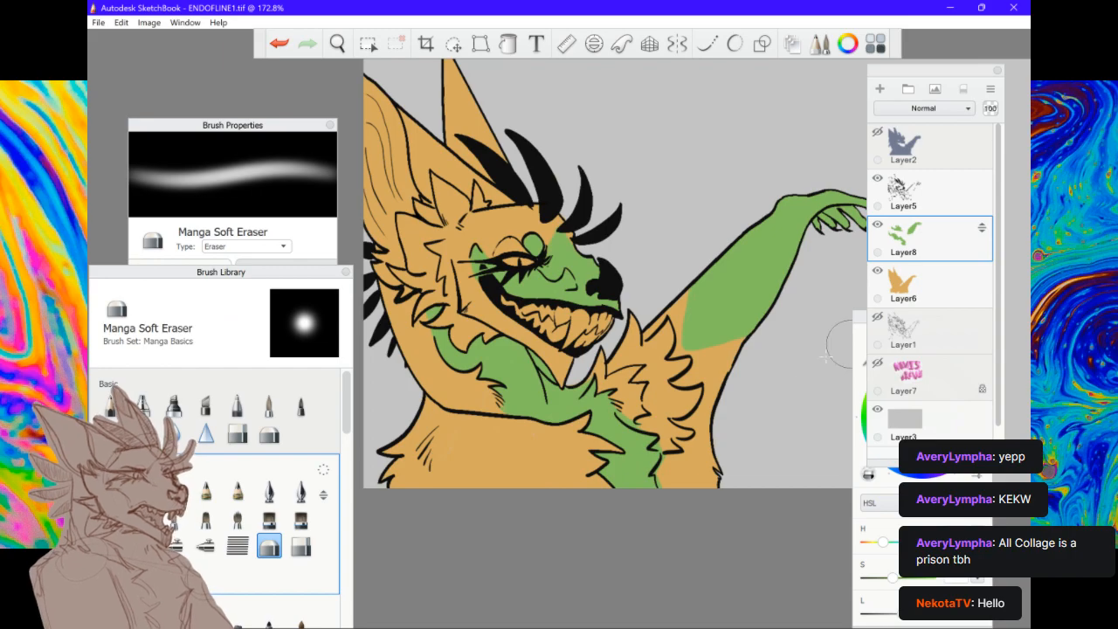
pyautogui.click(300, 547)
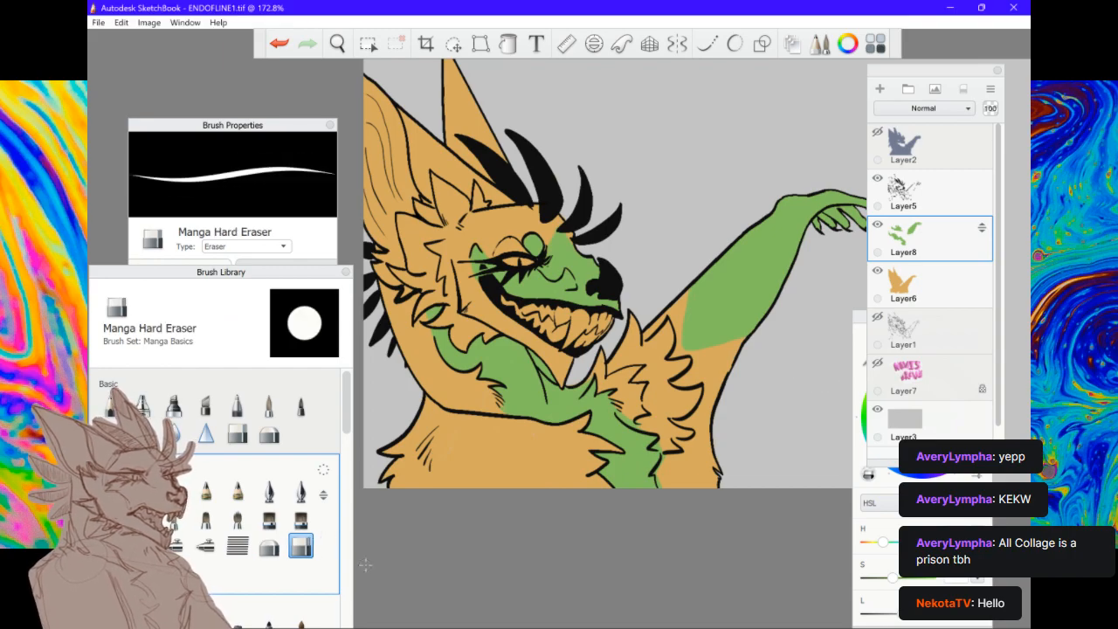
# Return to the Manga Lineart Ink Pen with a pale, muted mauve colour
pyautogui.click(860, 318)
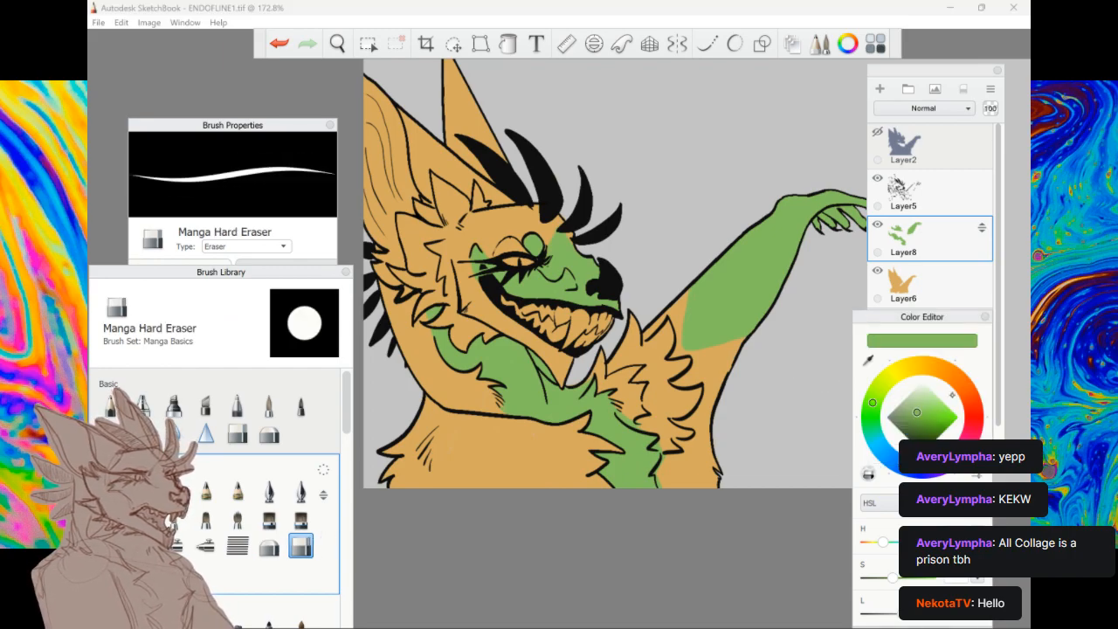
pyautogui.click(973, 406)
pyautogui.click(954, 450)
pyautogui.moveTo(916, 412); pyautogui.dragTo(910, 403)
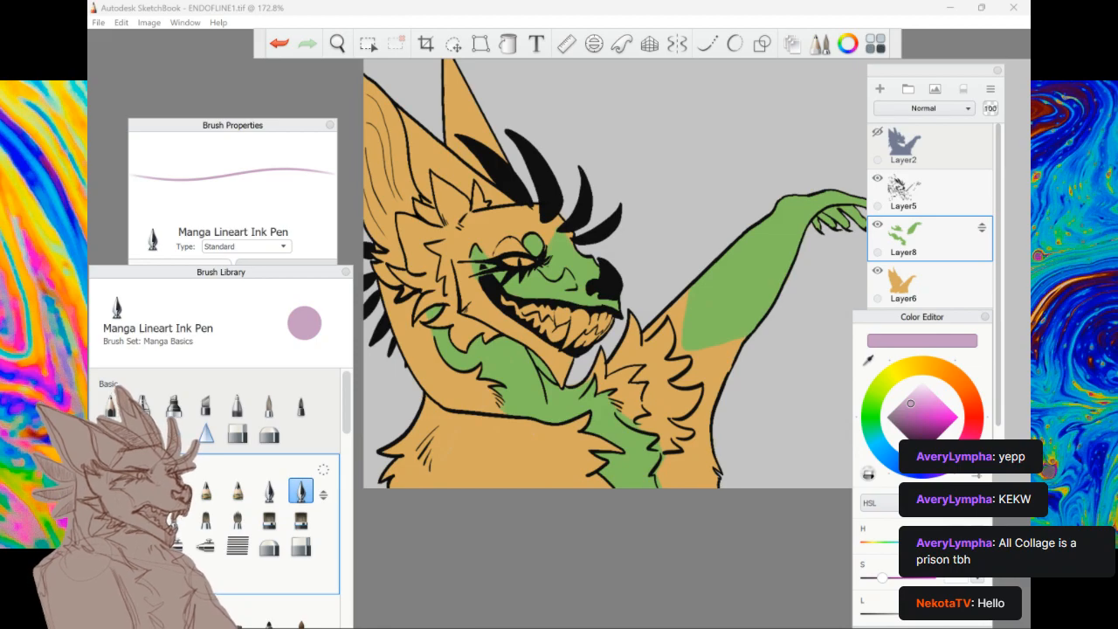
# Try a pale mauve stroke on the inner ear near its tip
pyautogui.scroll(3, 612, 341)
pyautogui.moveTo(552, 147); pyautogui.dragTo(548, 229)
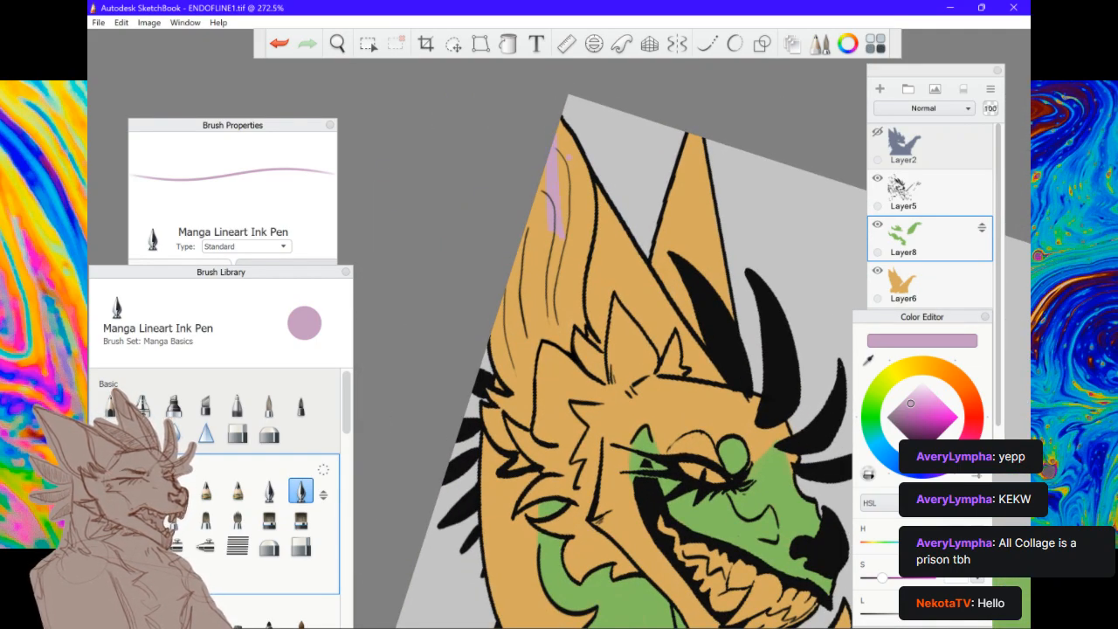
pyautogui.click(281, 42)
# Change the pen colour to a darker dusty rose and fill the tip and outer side of the inner ear
pyautogui.moveTo(910, 404); pyautogui.dragTo(900, 414)
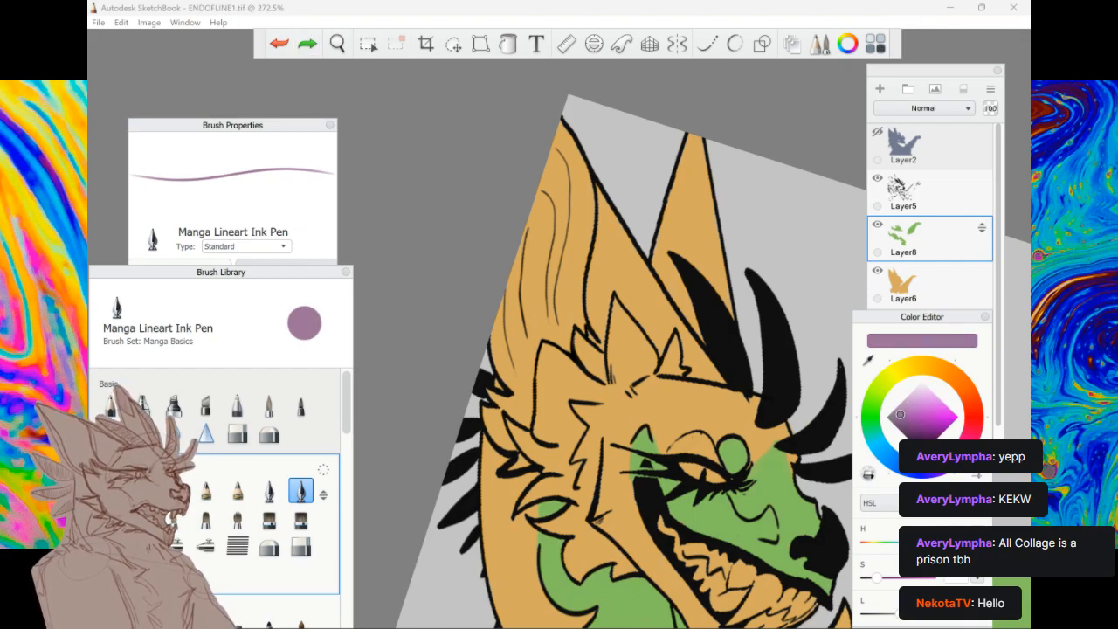
pyautogui.moveTo(556, 184)
pyautogui.mouseDown()
pyautogui.moveTo(544, 271)
pyautogui.moveTo(554, 146)
pyautogui.moveTo(557, 185)
pyautogui.moveTo(530, 278)
pyautogui.moveTo(561, 162)
pyautogui.moveTo(557, 186)
pyautogui.mouseUp()
pyautogui.moveTo(566, 132); pyautogui.dragTo(578, 175)
pyautogui.moveTo(524, 231); pyautogui.dragTo(502, 362)
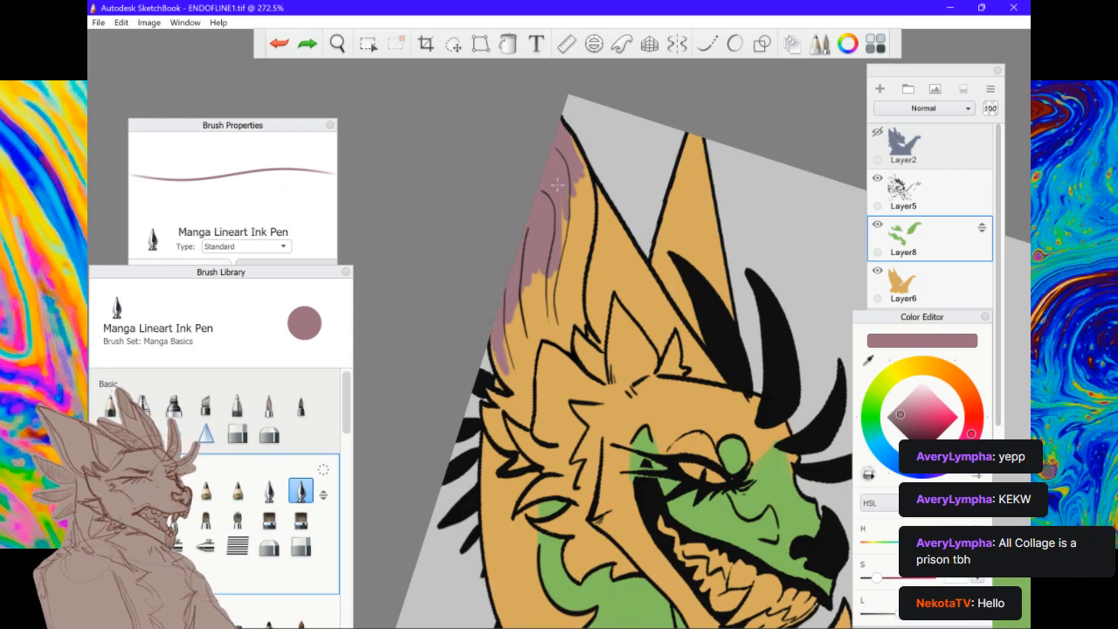
# Fill the rest of the inner ear with dusty rose, down to the fur at its base and along the inner ear line
pyautogui.moveTo(509, 322); pyautogui.dragTo(516, 389)
pyautogui.moveTo(514, 298)
pyautogui.mouseDown()
pyautogui.moveTo(522, 367)
pyautogui.moveTo(530, 288)
pyautogui.moveTo(527, 385)
pyautogui.moveTo(515, 297)
pyautogui.mouseUp()
pyautogui.moveTo(536, 357)
pyautogui.mouseDown()
pyautogui.moveTo(542, 276)
pyautogui.moveTo(551, 337)
pyautogui.mouseUp()
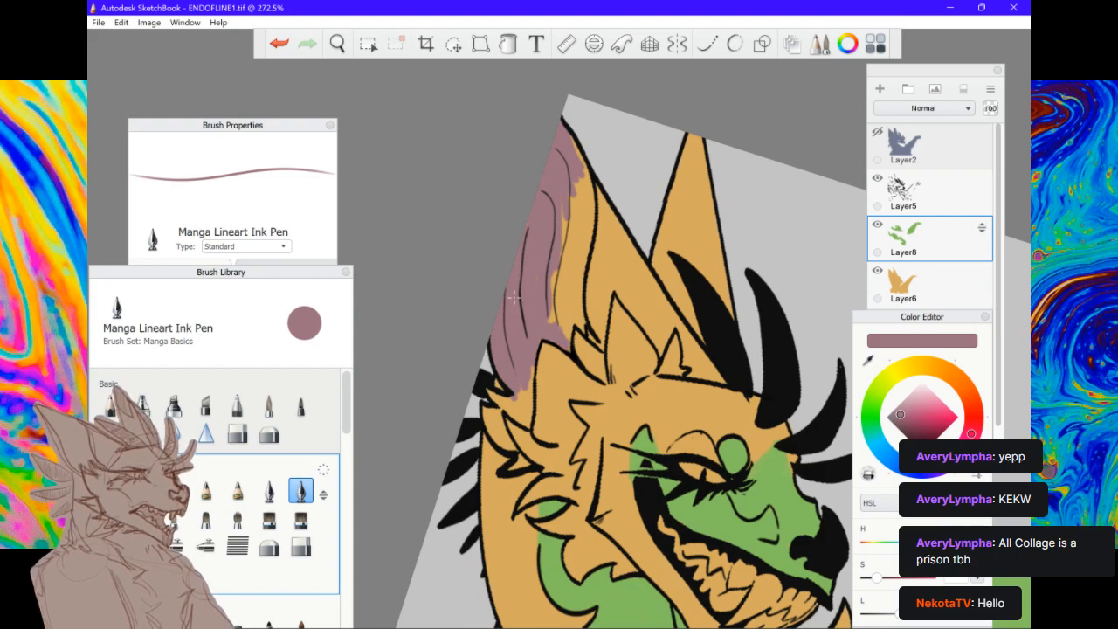
pyautogui.moveTo(552, 325); pyautogui.dragTo(564, 210)
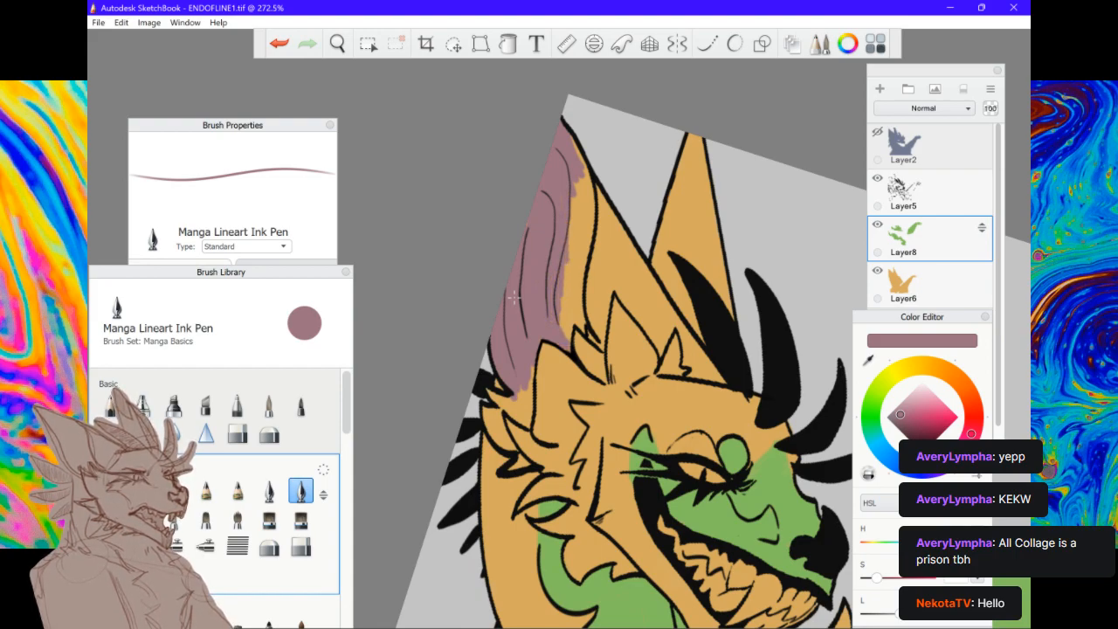
pyautogui.moveTo(578, 150)
pyautogui.mouseDown()
pyautogui.moveTo(589, 192)
pyautogui.moveTo(570, 269)
pyautogui.mouseUp()
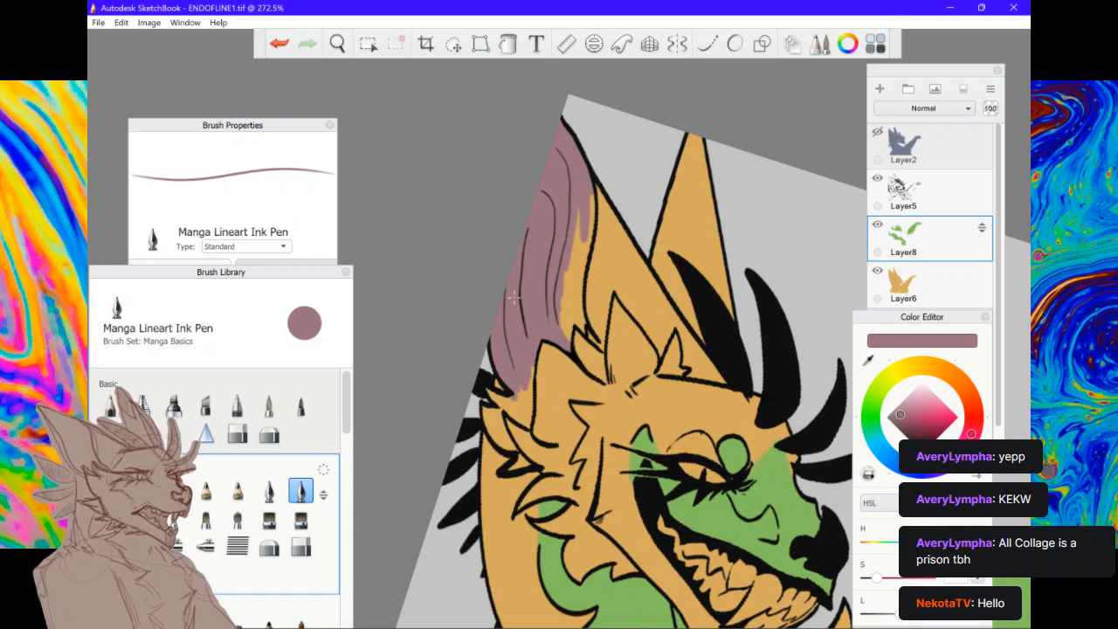
pyautogui.moveTo(574, 219)
pyautogui.mouseDown()
pyautogui.moveTo(565, 329)
pyautogui.moveTo(578, 213)
pyautogui.moveTo(583, 294)
pyautogui.moveTo(589, 227)
pyautogui.mouseUp()
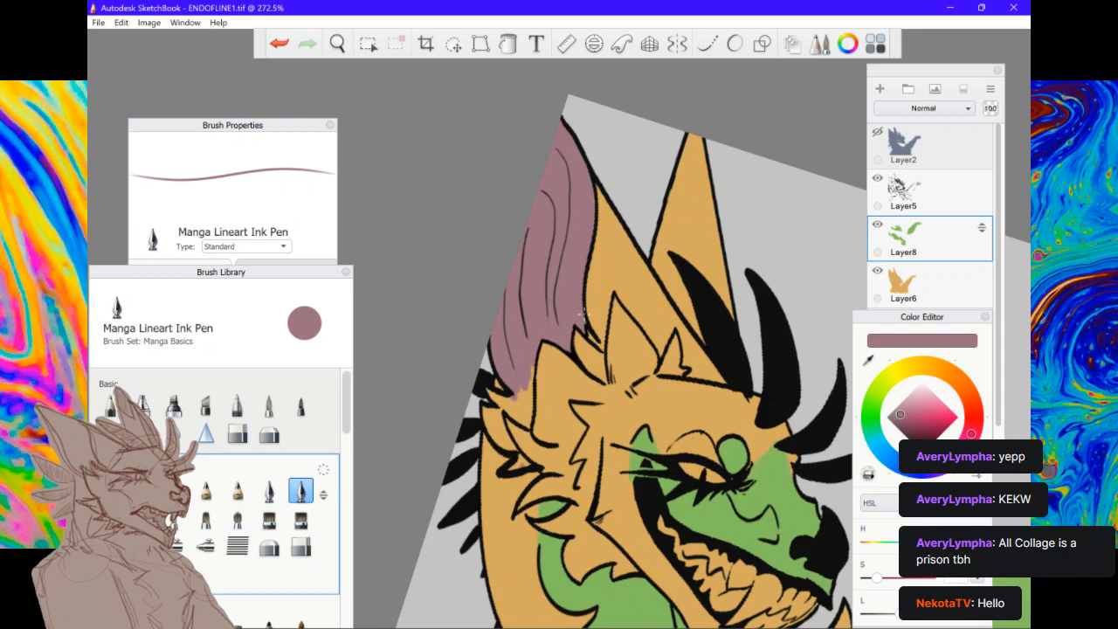
# Undo the stray rose marks beside the ear and on the cheek fur, and fill the ear's lower point with dusty rose
pyautogui.scroll(1, 583, 315)
pyautogui.hotkey('ctrl', 'z')
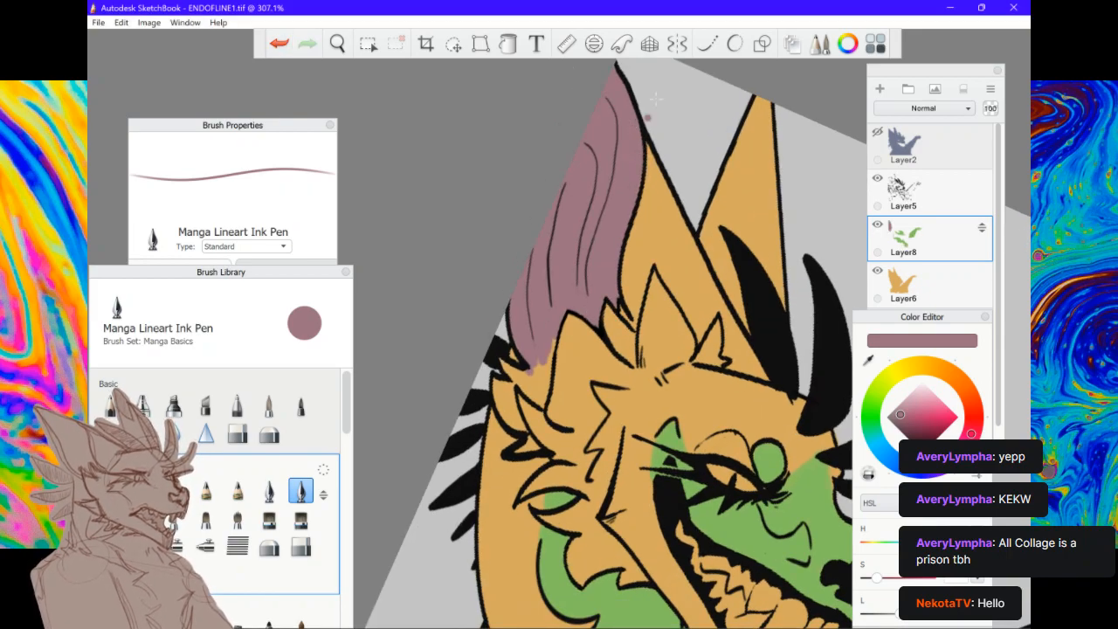
pyautogui.scroll(3, 656, 99)
pyautogui.moveTo(528, 293)
pyautogui.mouseDown()
pyautogui.moveTo(509, 306)
pyautogui.moveTo(515, 360)
pyautogui.mouseUp()
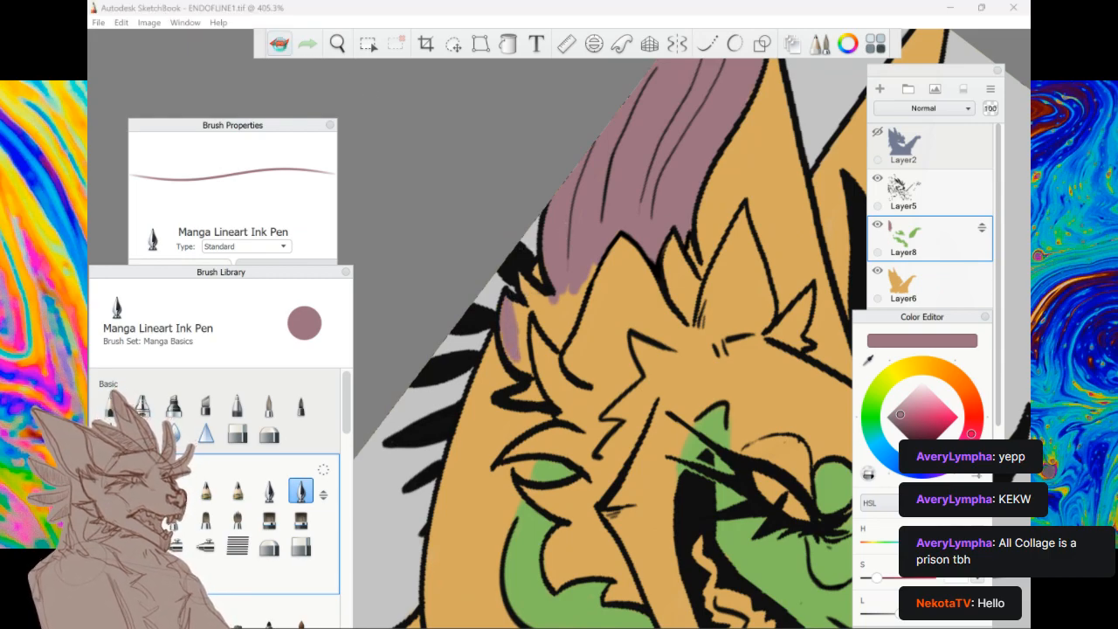
pyautogui.click(279, 43)
pyautogui.moveTo(556, 298)
pyautogui.mouseDown()
pyautogui.moveTo(586, 271)
pyautogui.moveTo(555, 299)
pyautogui.mouseUp()
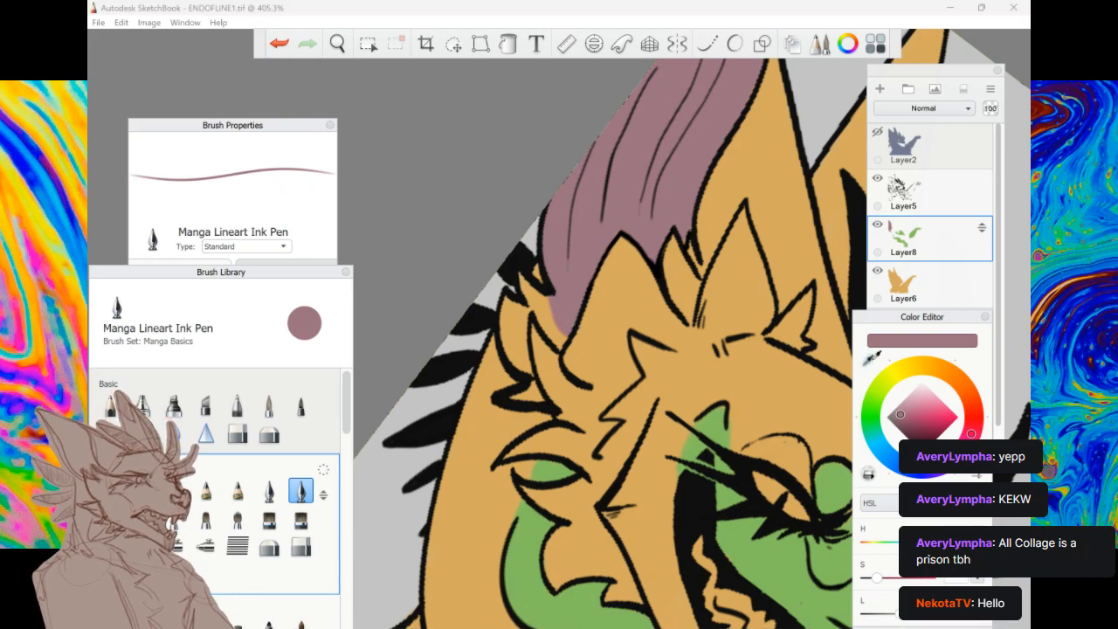
# Try to trim the lower point of the rose ear marking with the sampled golden-tan body colour
pyautogui.keyDown('alt'); pyautogui.click(548, 299); pyautogui.keyUp('alt')
pyautogui.moveTo(551, 301); pyautogui.dragTo(565, 332)
pyautogui.click(279, 43)
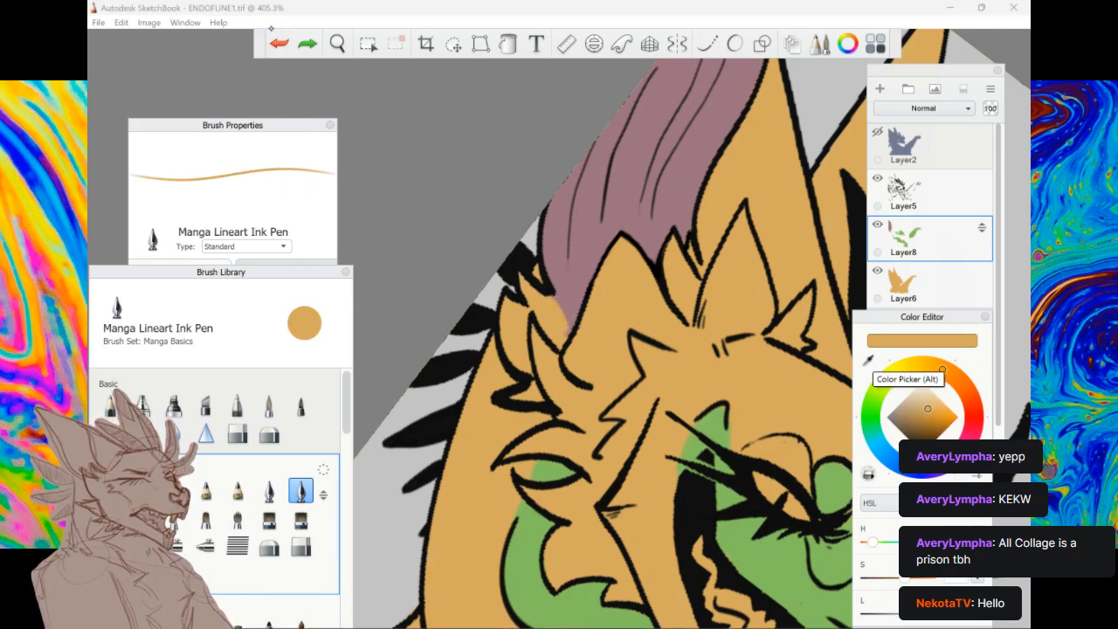
pyautogui.click(278, 43)
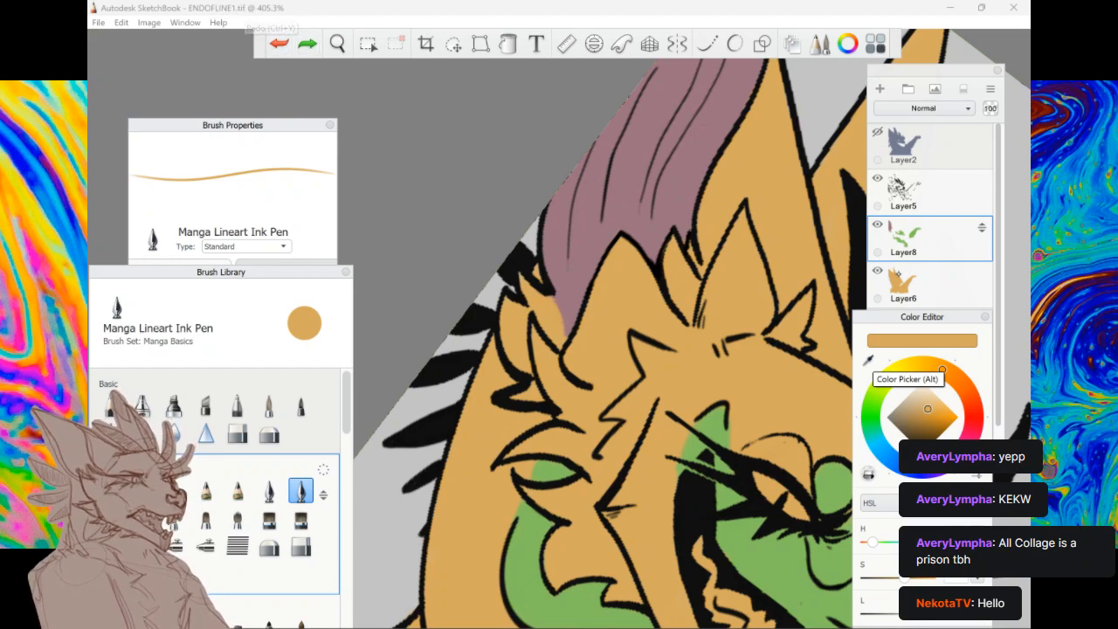
pyautogui.click(279, 43)
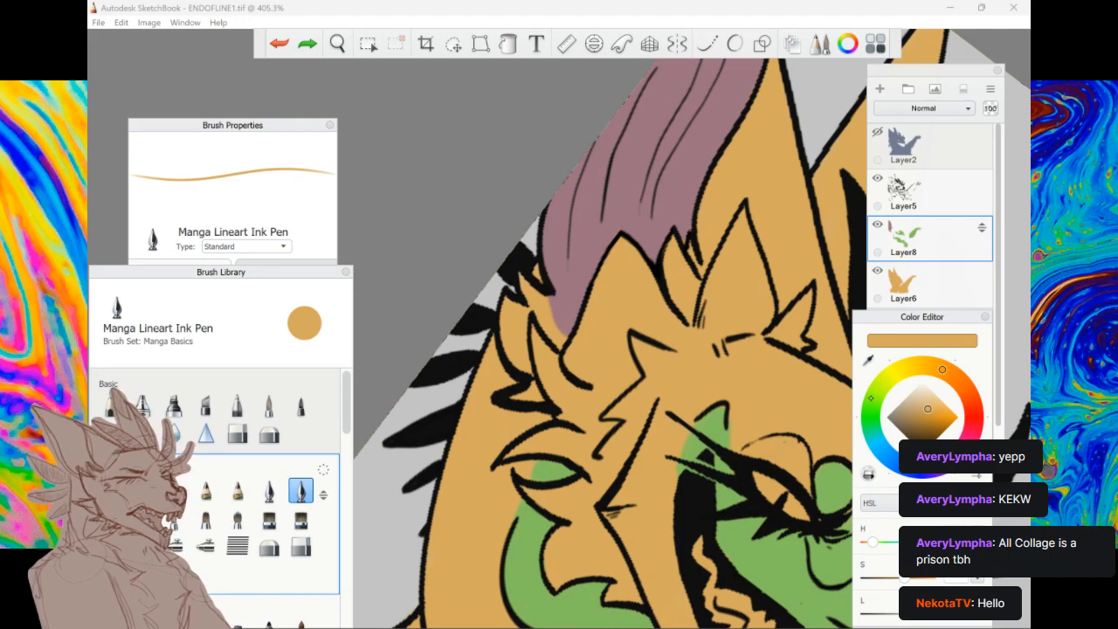
# Set the pen colour to a pale cream yellow and fill the white of the creature's eye on both sides of the pupil
pyautogui.click(869, 472)
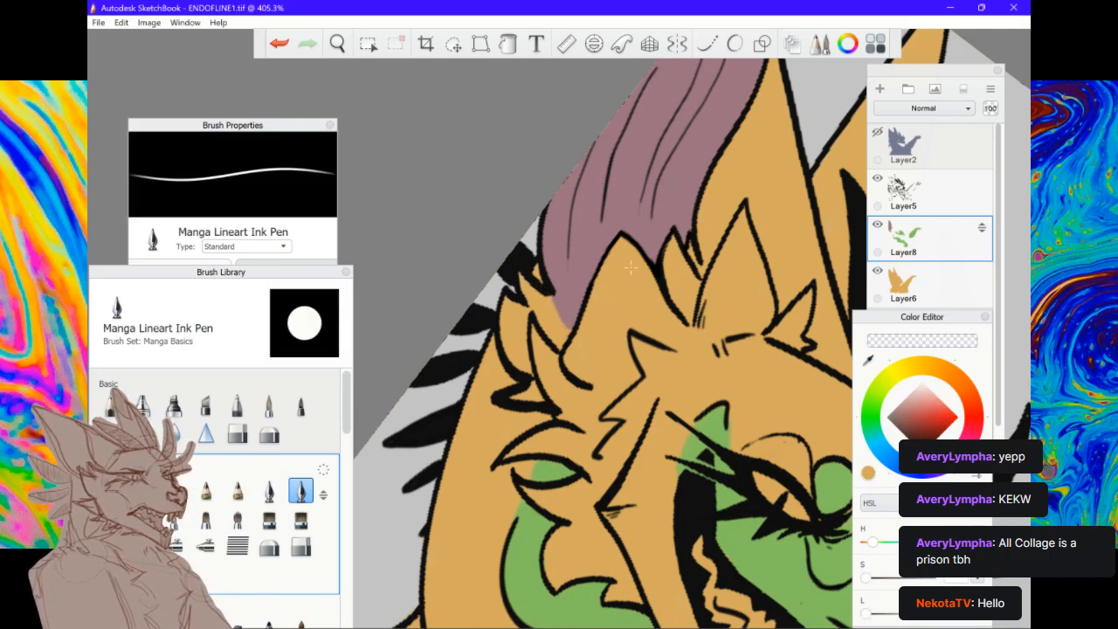
pyautogui.hotkey('ctrl', 'alt', '0')
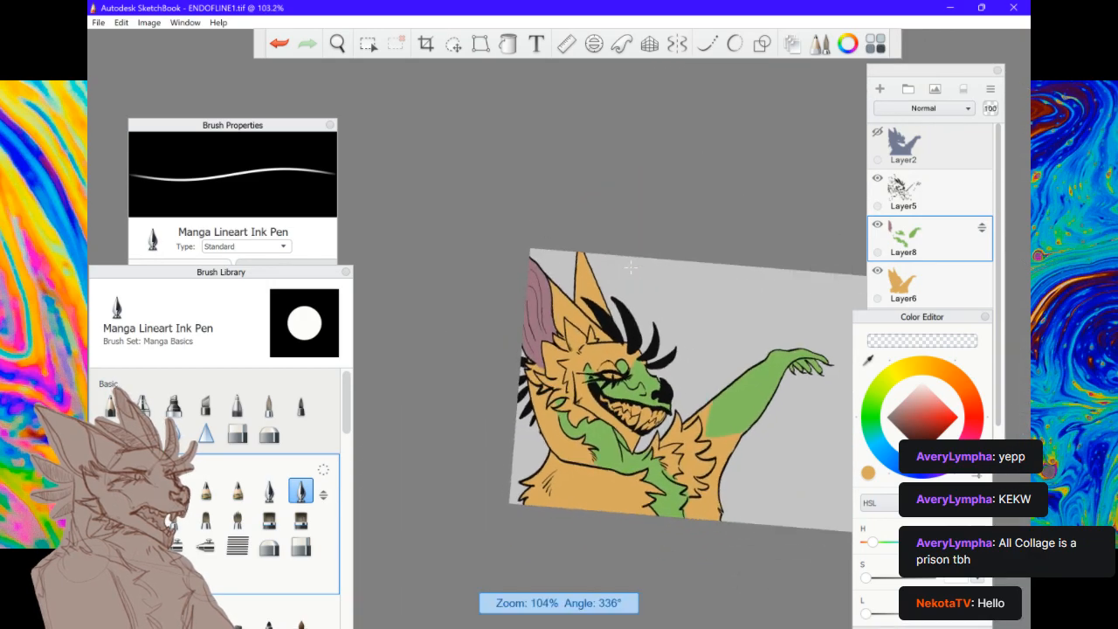
pyautogui.scroll(8, 631, 267)
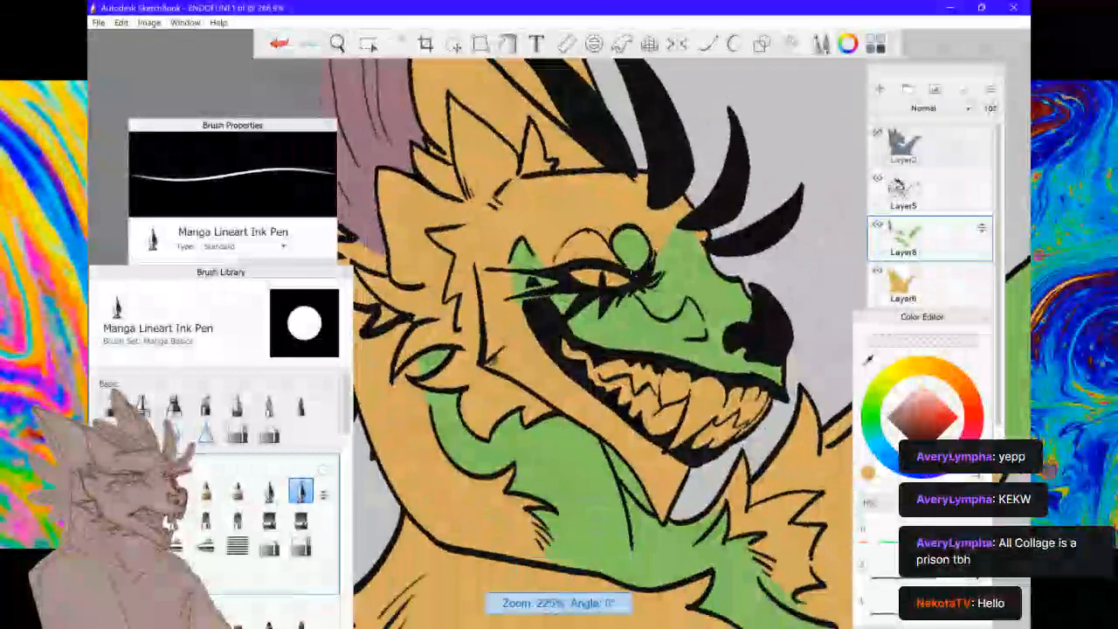
pyautogui.moveTo(914, 392); pyautogui.dragTo(923, 390)
pyautogui.click(902, 369)
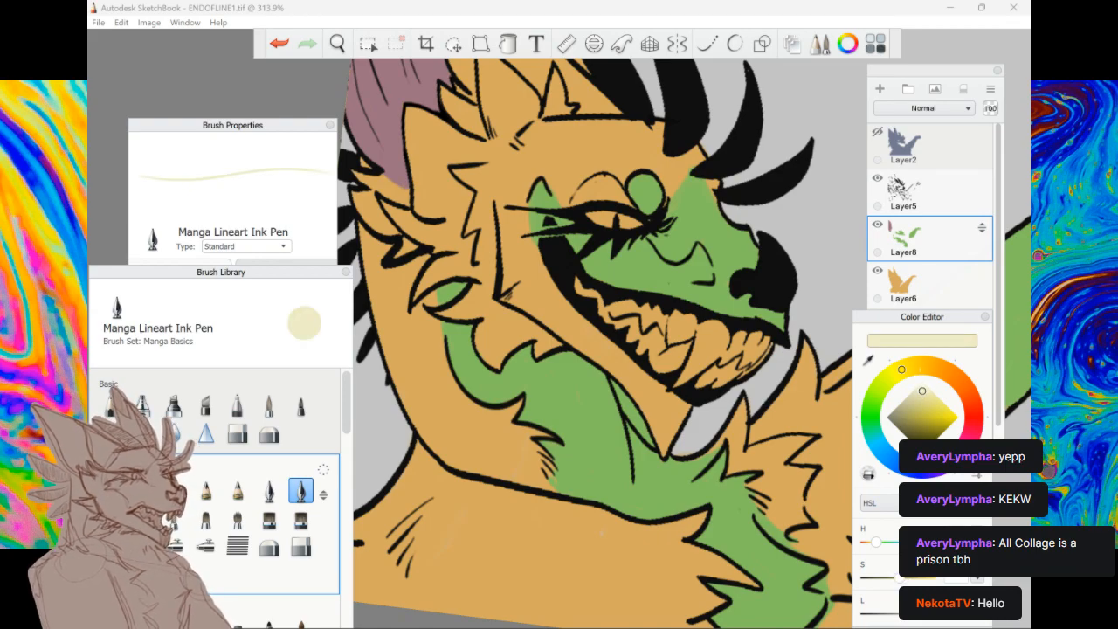
pyautogui.scroll(5, 611, 219)
pyautogui.moveTo(575, 307)
pyautogui.mouseDown()
pyautogui.moveTo(579, 325)
pyautogui.moveTo(587, 302)
pyautogui.moveTo(607, 297)
pyautogui.moveTo(587, 306)
pyautogui.mouseUp()
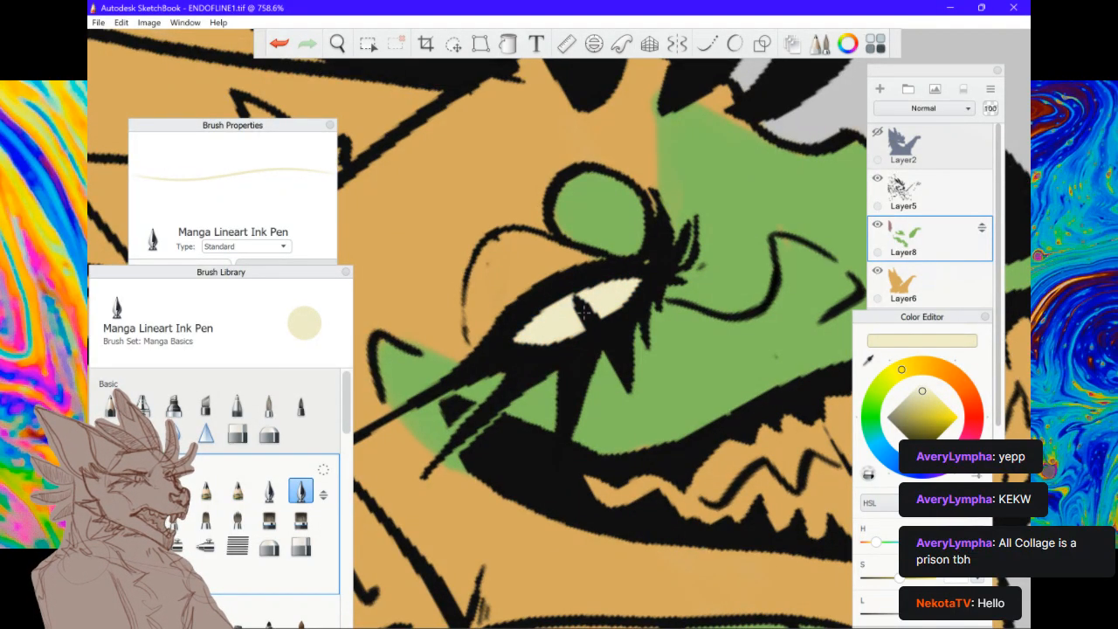
# Fill the back teeth with the pale cream colour, from the mouth corner towards the large fang
pyautogui.scroll(-3, 583, 313)
pyautogui.scroll(2, 584, 313)
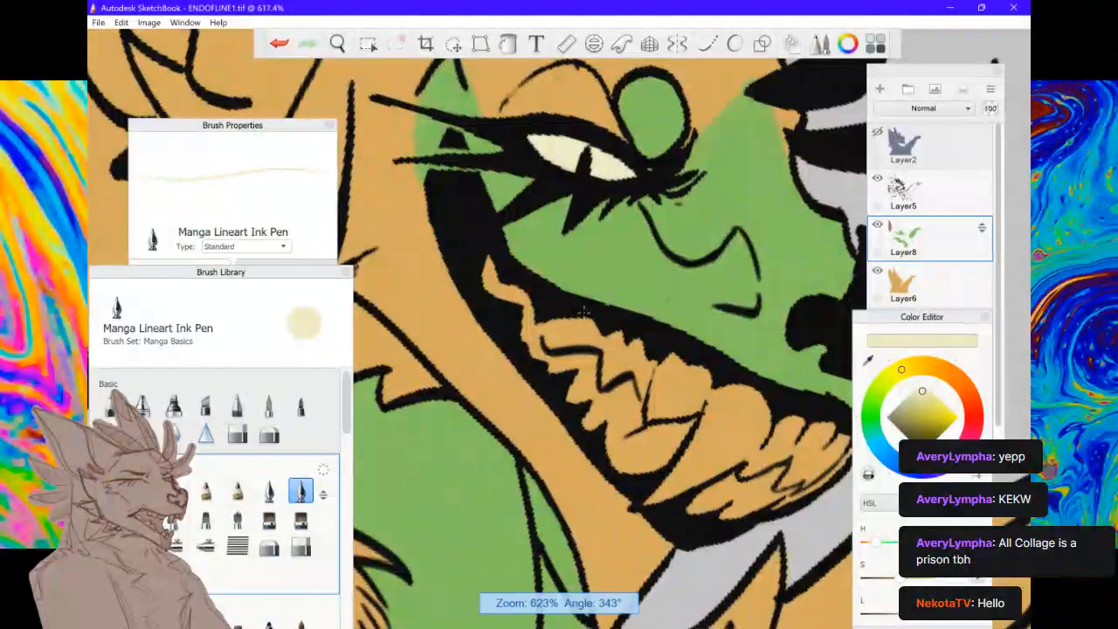
pyautogui.scroll(-4, 533, 229)
pyautogui.scroll(2, 530, 232)
pyautogui.moveTo(473, 217)
pyautogui.mouseDown()
pyautogui.moveTo(505, 264)
pyautogui.moveTo(497, 267)
pyautogui.moveTo(515, 271)
pyautogui.moveTo(557, 374)
pyautogui.mouseUp()
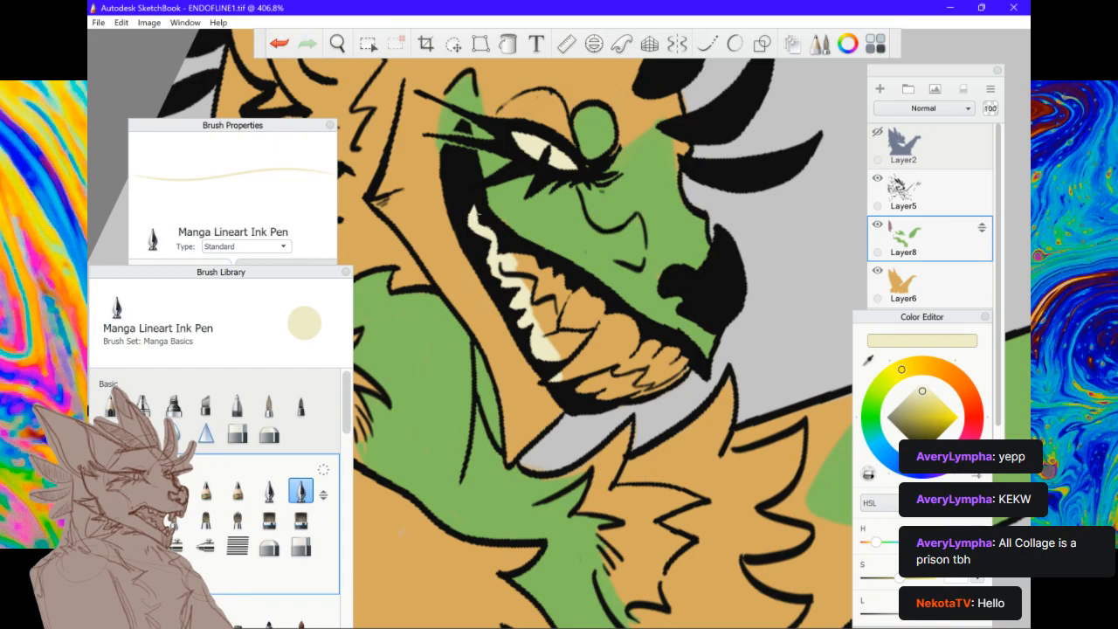
pyautogui.moveTo(526, 282); pyautogui.dragTo(568, 320)
pyautogui.moveTo(521, 261)
pyautogui.mouseDown()
pyautogui.moveTo(577, 313)
pyautogui.moveTo(591, 303)
pyautogui.moveTo(603, 318)
pyautogui.moveTo(575, 348)
pyautogui.mouseUp()
# Fill the large fangs and the front teeth with pale cream, up to the tip of the muzzle
pyautogui.scroll(-3, 601, 298)
pyautogui.scroll(4, 601, 298)
pyautogui.moveTo(617, 316); pyautogui.dragTo(580, 336)
pyautogui.moveTo(650, 333); pyautogui.dragTo(552, 381)
pyautogui.moveTo(647, 363)
pyautogui.mouseDown()
pyautogui.moveTo(568, 389)
pyautogui.moveTo(629, 404)
pyautogui.moveTo(646, 321)
pyautogui.moveTo(626, 325)
pyautogui.mouseUp()
pyautogui.moveTo(660, 308)
pyautogui.mouseDown()
pyautogui.moveTo(619, 314)
pyautogui.moveTo(660, 337)
pyautogui.mouseUp()
pyautogui.moveTo(680, 290)
pyautogui.mouseDown()
pyautogui.moveTo(650, 371)
pyautogui.moveTo(654, 400)
pyautogui.mouseUp()
pyautogui.moveTo(679, 332); pyautogui.dragTo(664, 395)
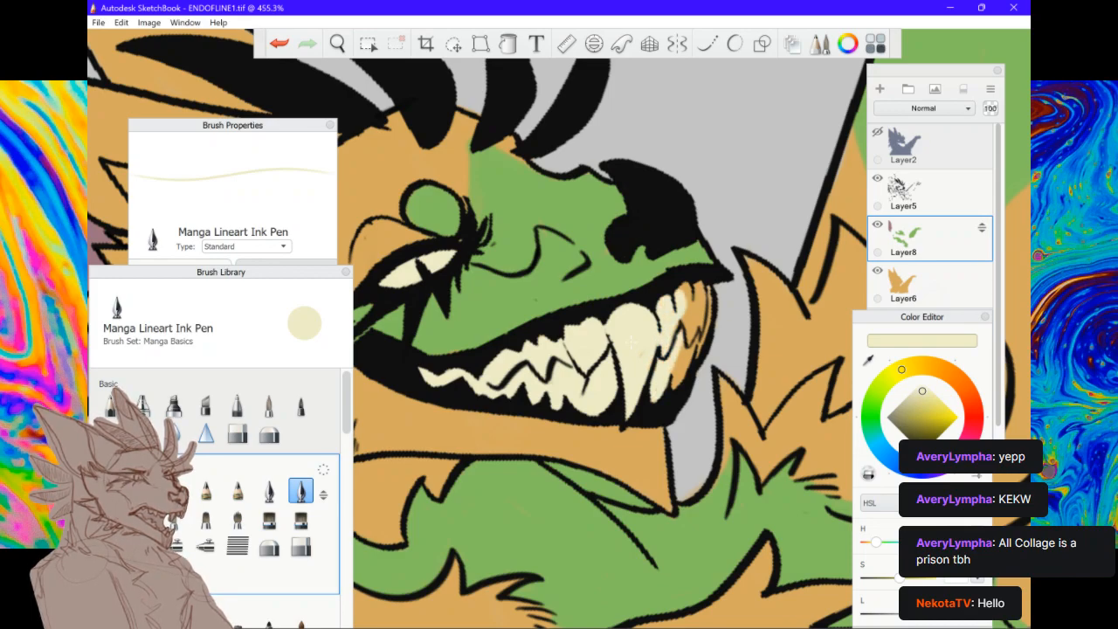
pyautogui.moveTo(689, 332)
pyautogui.mouseDown()
pyautogui.moveTo(671, 389)
pyautogui.moveTo(697, 358)
pyautogui.mouseUp()
pyautogui.moveTo(709, 297); pyautogui.dragTo(684, 323)
pyautogui.moveTo(699, 288); pyautogui.dragTo(683, 296)
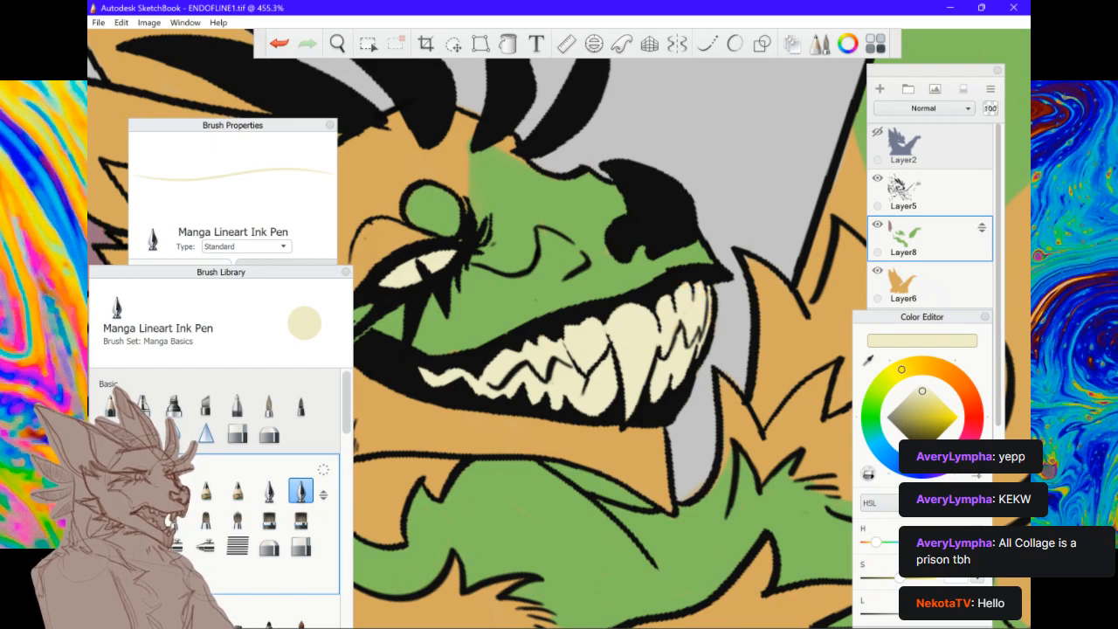
# Change the pen colour to hot pink and paint a thin iris around the slit pupil
pyautogui.scroll(-5, 681, 376)
pyautogui.scroll(-2, 679, 375)
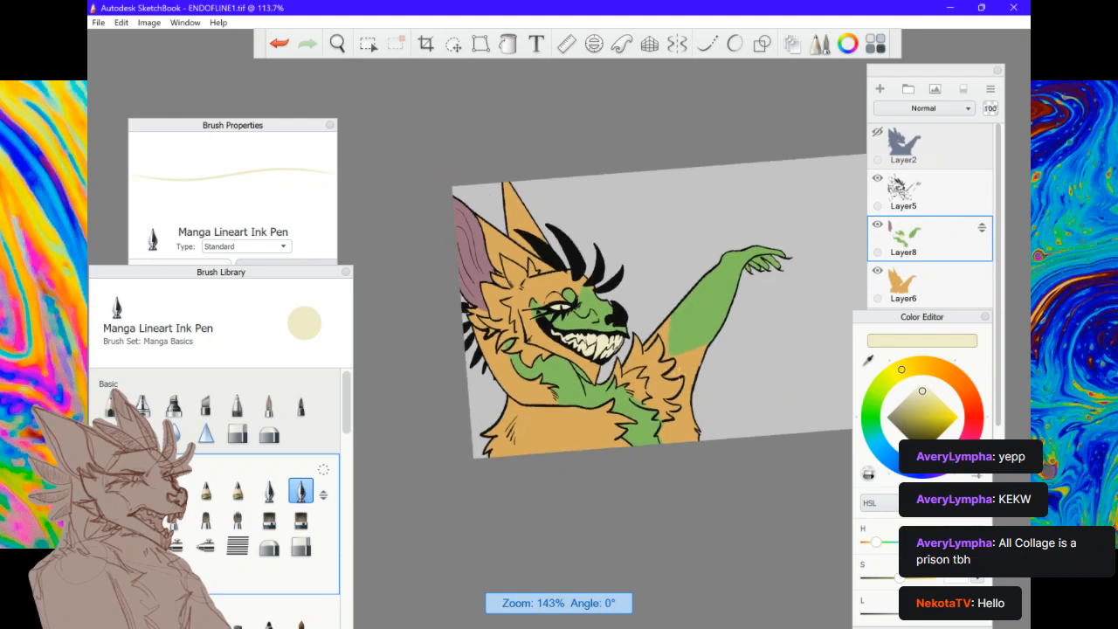
pyautogui.scroll(2, 680, 375)
pyautogui.click(968, 432)
pyautogui.moveTo(948, 424); pyautogui.dragTo(950, 408)
pyautogui.scroll(2, 553, 255)
pyautogui.scroll(8, 570, 297)
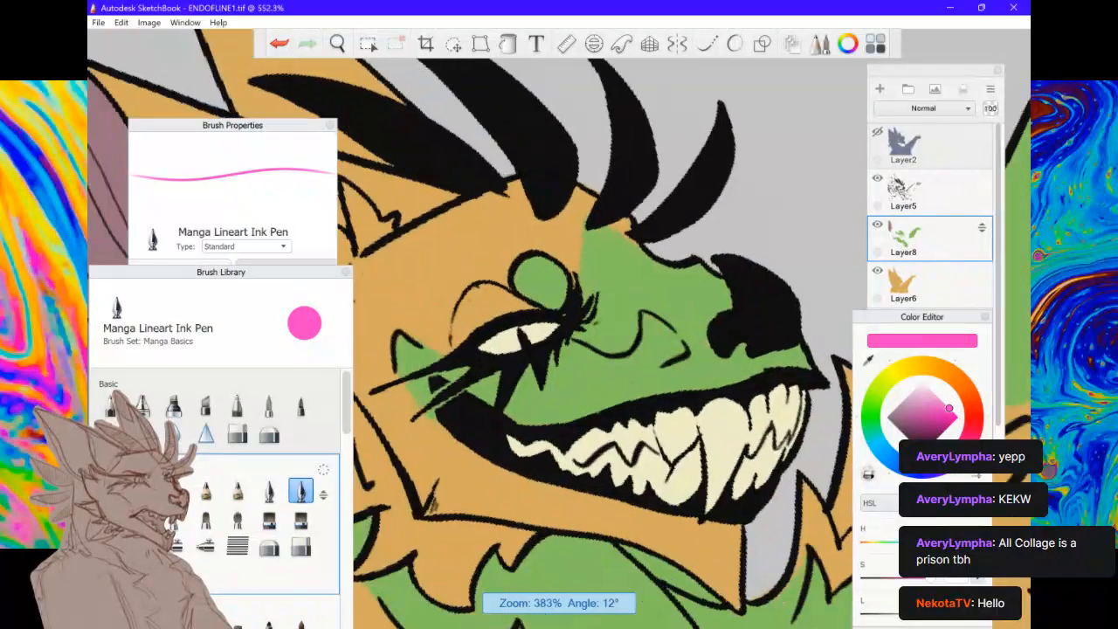
pyautogui.moveTo(570, 297)
pyautogui.mouseDown()
pyautogui.moveTo(562, 292)
pyautogui.moveTo(585, 316)
pyautogui.mouseUp()
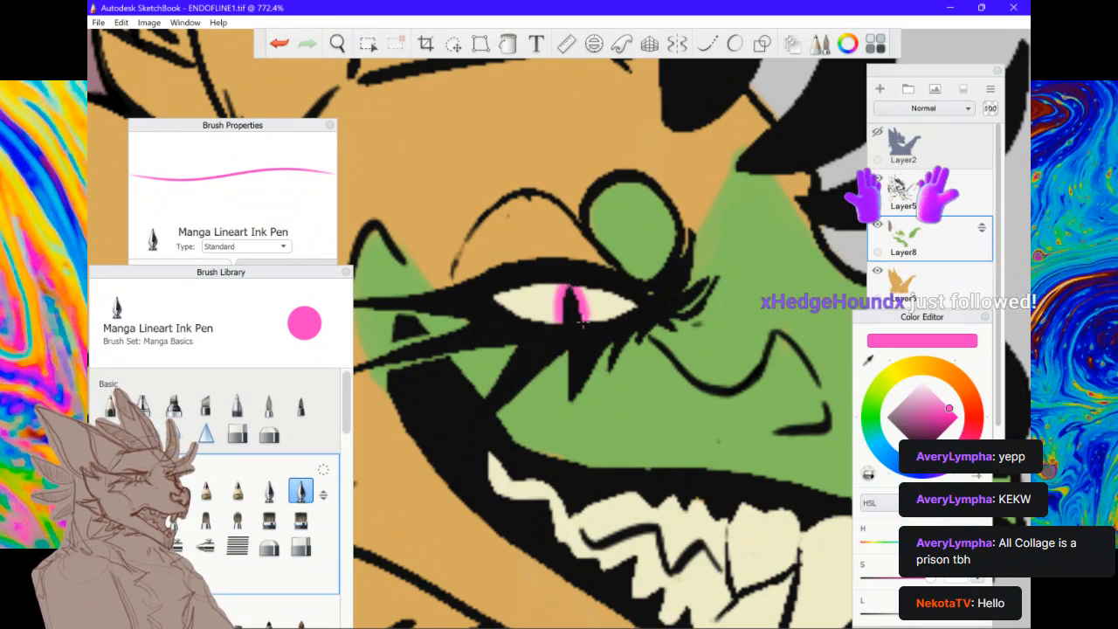
# Examine the colouring of the eye and teeth close up and against the whole drawing
pyautogui.scroll(-4, 583, 321)
pyautogui.scroll(-5, 584, 323)
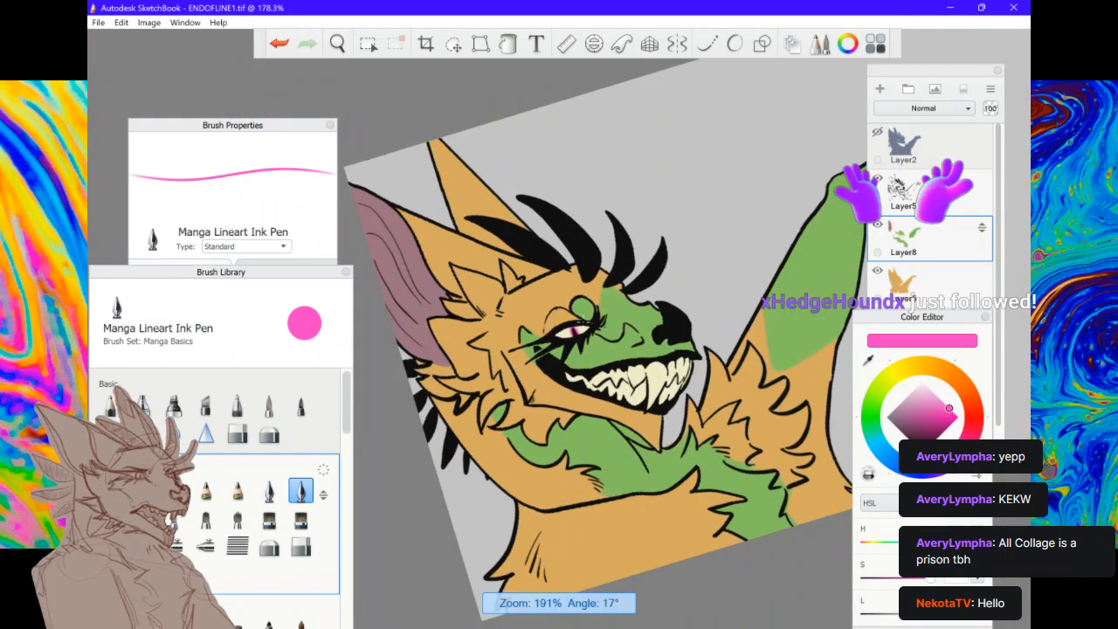
pyautogui.scroll(1, 583, 322)
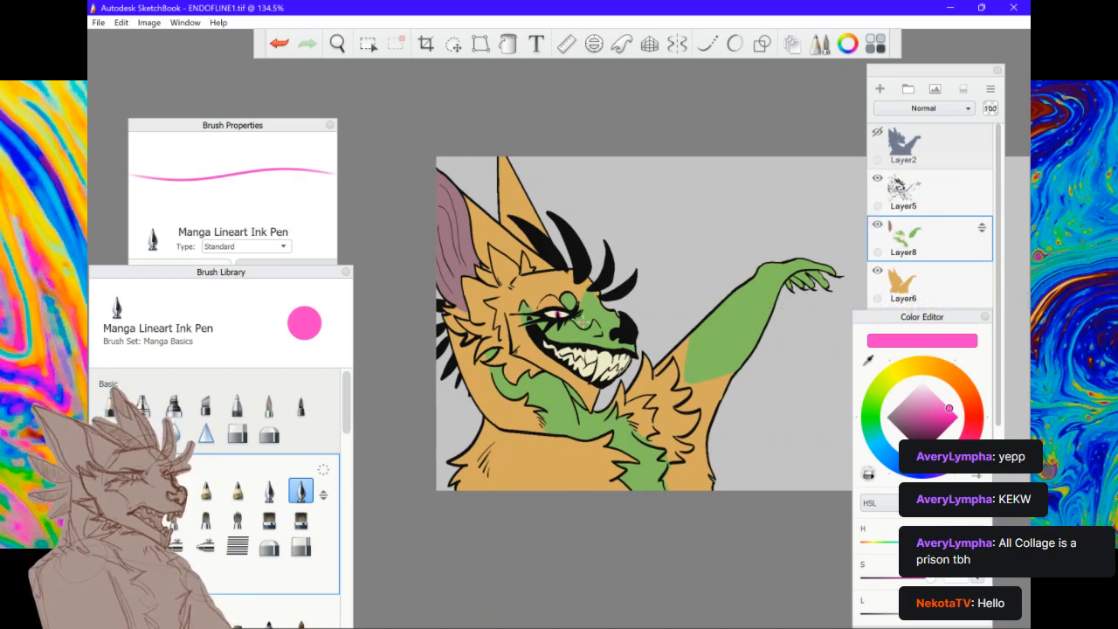
pyautogui.scroll(5, 583, 322)
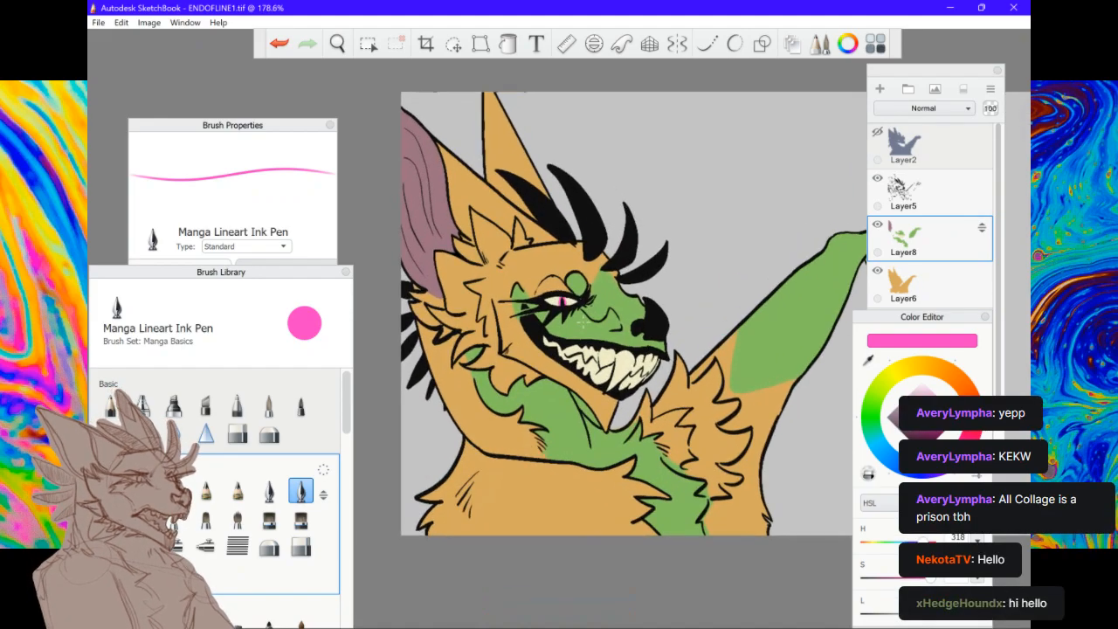
pyautogui.scroll(-1, 583, 322)
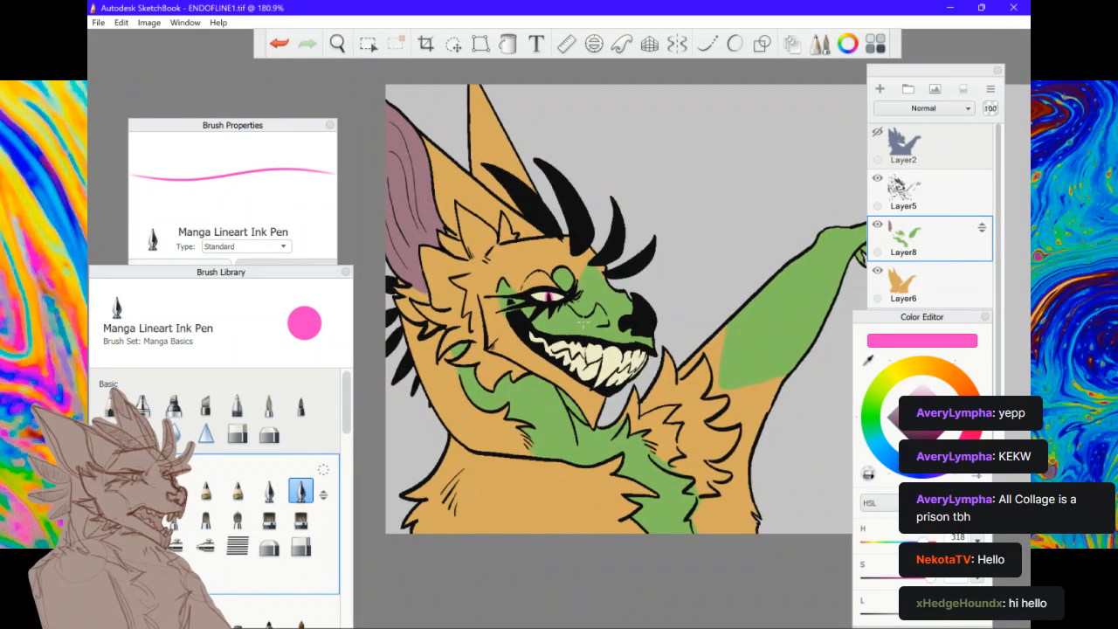
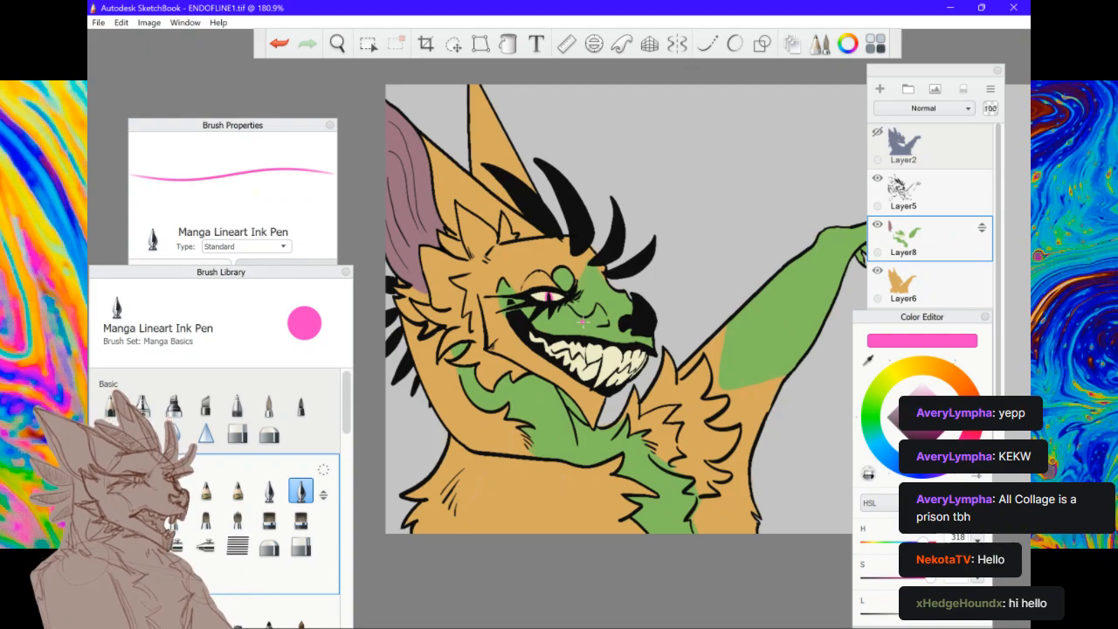
pyautogui.scroll(10, 582, 322)
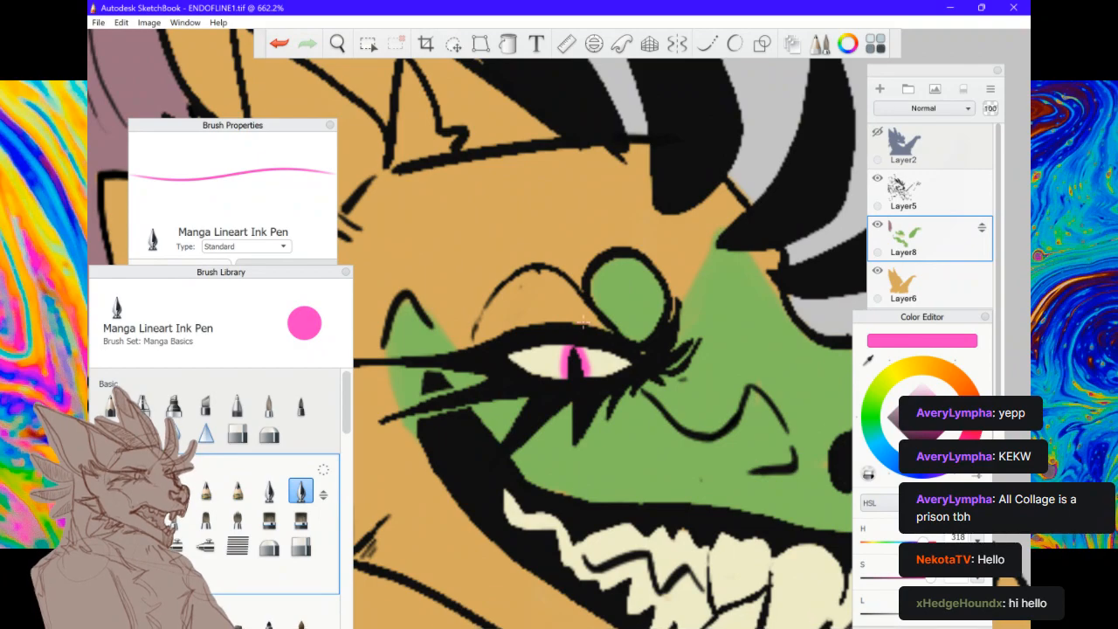
pyautogui.scroll(-10, 582, 322)
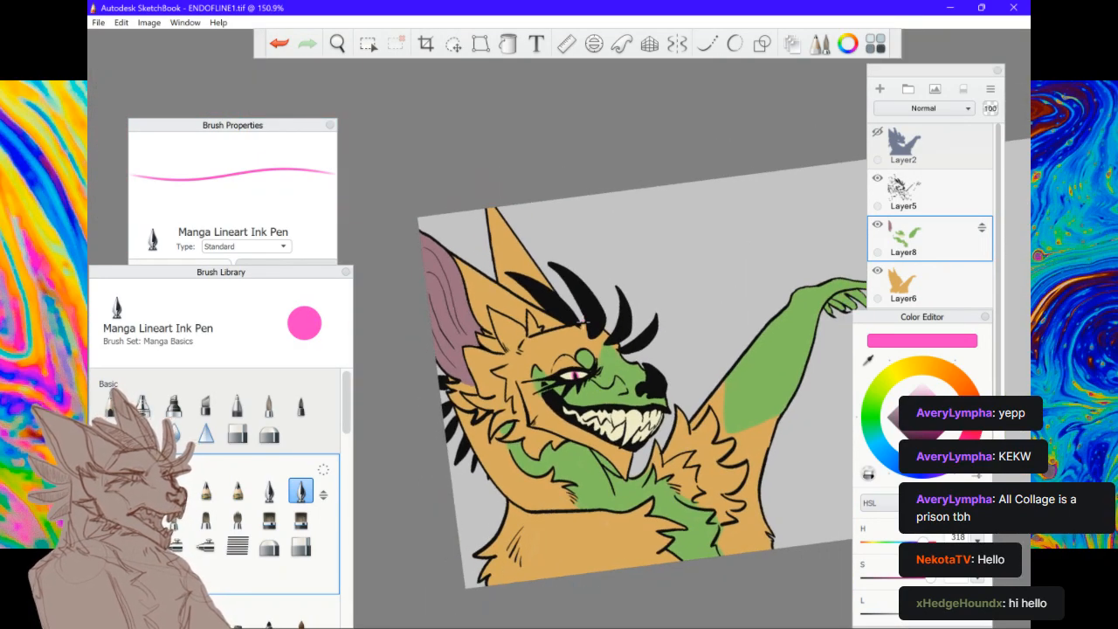
pyautogui.scroll(-2, 583, 322)
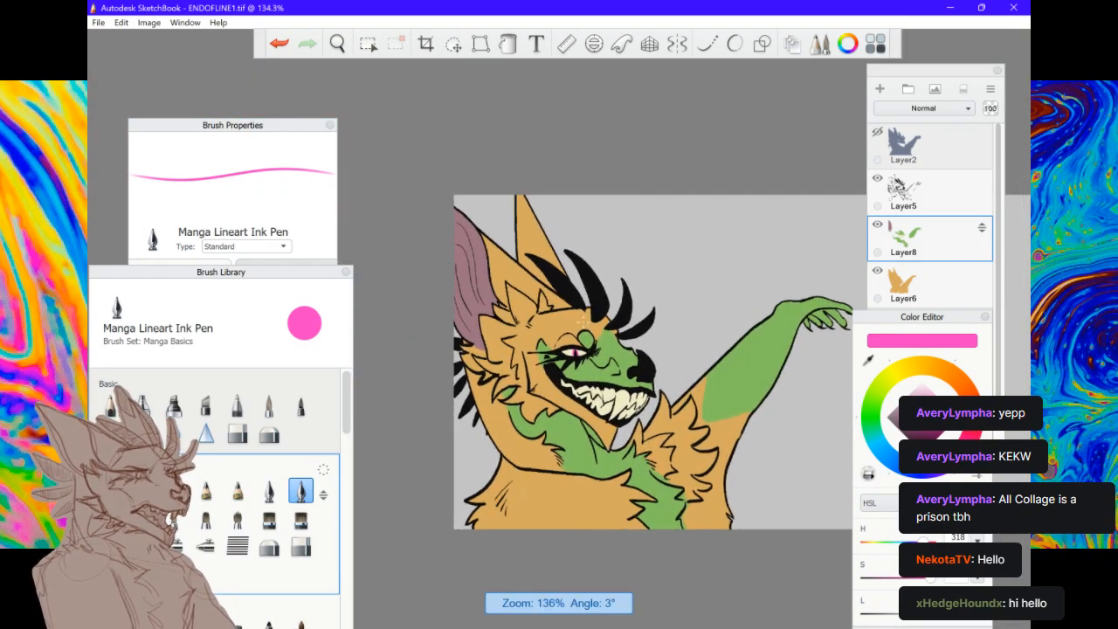
pyautogui.scroll(1, 582, 321)
# Set the pen colour to a dark plum, undoing the trial stroke on the chin and slightly refining the shade
pyautogui.moveTo(922, 433); pyautogui.dragTo(911, 437)
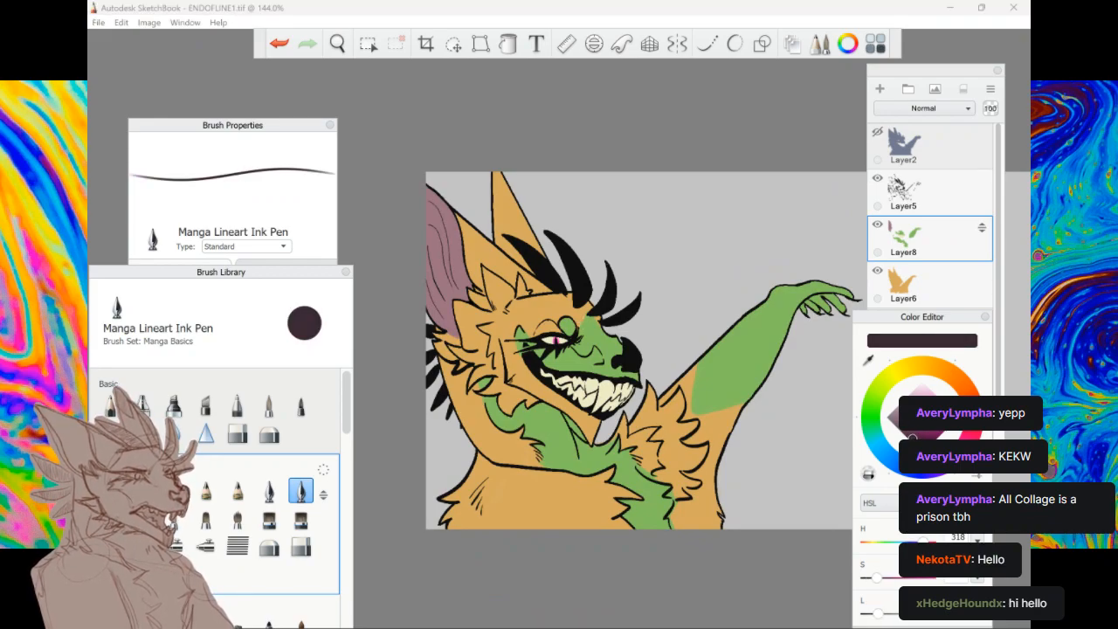
pyautogui.scroll(4, 564, 396)
pyautogui.scroll(3, 582, 419)
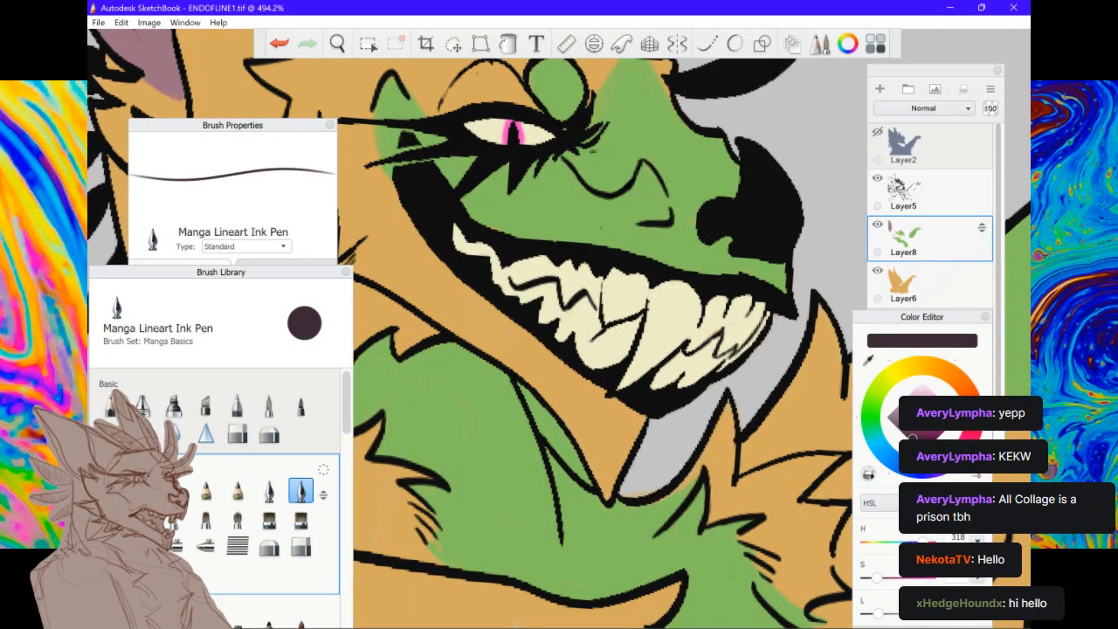
pyautogui.moveTo(718, 358); pyautogui.dragTo(759, 310)
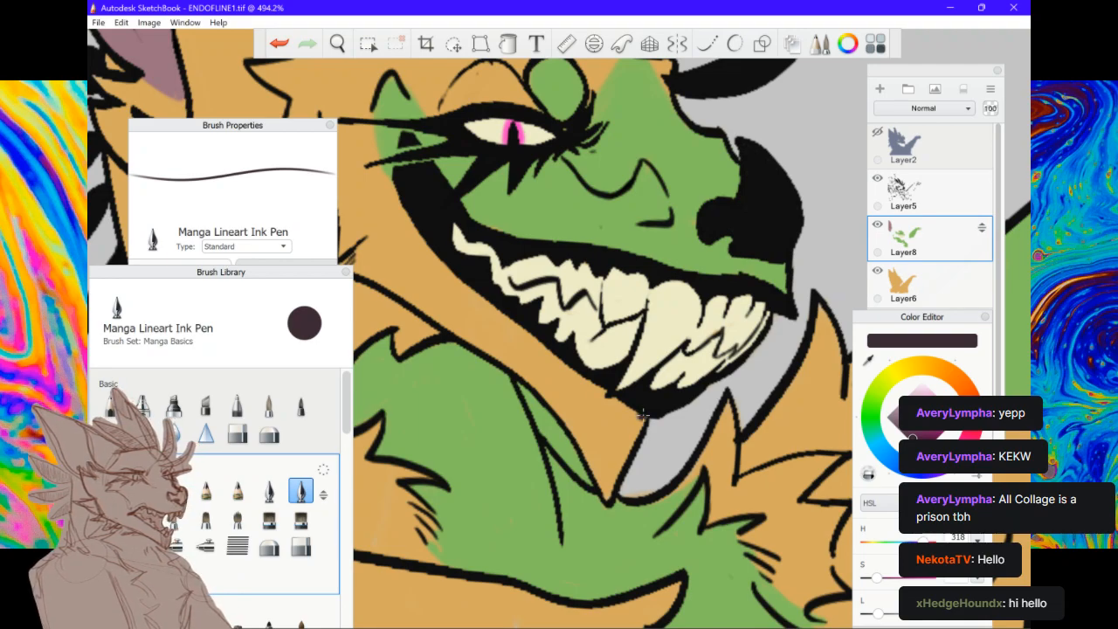
pyautogui.moveTo(637, 420)
pyautogui.mouseDown()
pyautogui.moveTo(611, 427)
pyautogui.moveTo(615, 439)
pyautogui.mouseUp()
pyautogui.hotkey('ctrl', 'z')
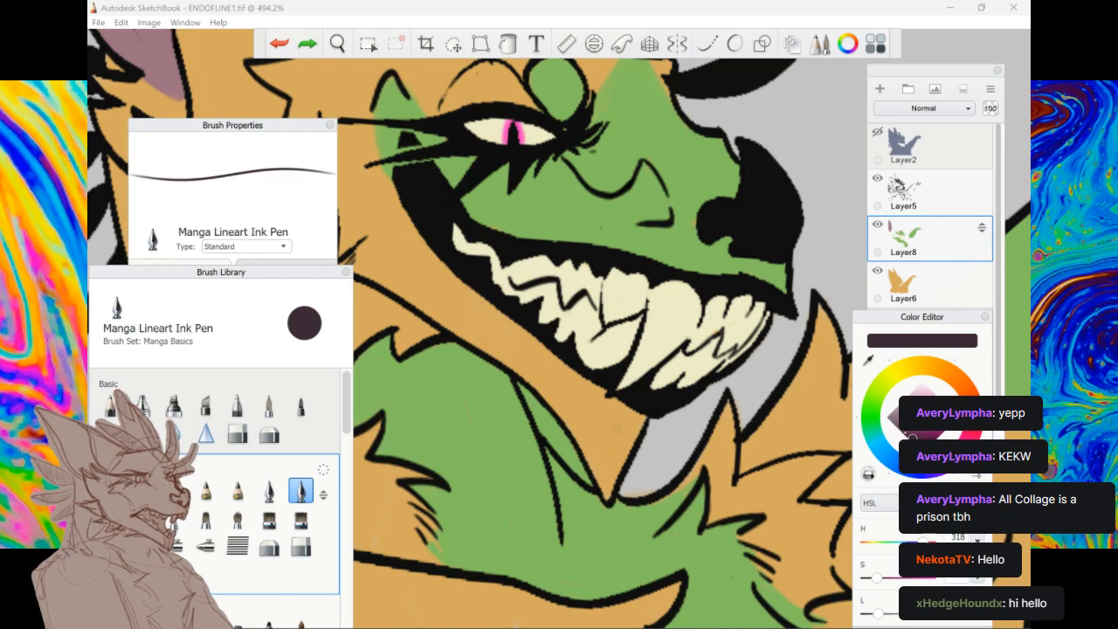
pyautogui.moveTo(913, 437); pyautogui.dragTo(911, 436)
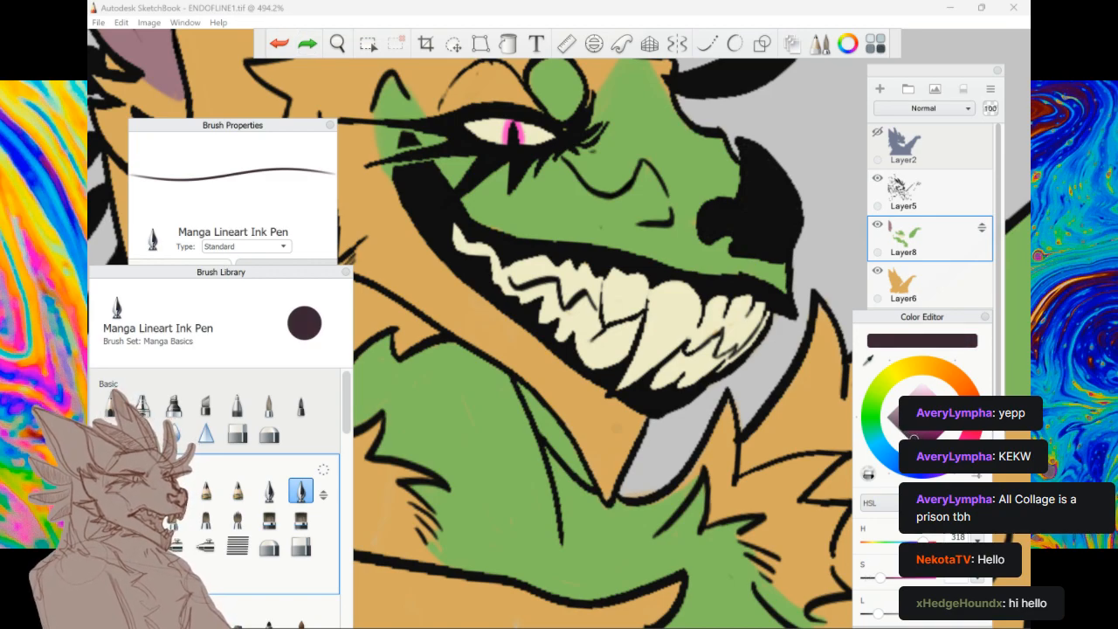
# Fill the chin tip below the front teeth with dark plum, ending in a slanted edge along the jaw
pyautogui.scroll(-2, 602, 341)
pyautogui.scroll(5, 603, 341)
pyautogui.moveTo(674, 379)
pyautogui.mouseDown()
pyautogui.moveTo(635, 406)
pyautogui.moveTo(599, 415)
pyautogui.moveTo(630, 370)
pyautogui.moveTo(572, 422)
pyautogui.mouseUp()
pyautogui.moveTo(624, 371)
pyautogui.mouseDown()
pyautogui.moveTo(523, 432)
pyautogui.moveTo(511, 415)
pyautogui.moveTo(601, 455)
pyautogui.moveTo(585, 459)
pyautogui.moveTo(516, 410)
pyautogui.moveTo(612, 454)
pyautogui.moveTo(646, 411)
pyautogui.moveTo(689, 454)
pyautogui.moveTo(611, 468)
pyautogui.moveTo(651, 511)
pyautogui.moveTo(669, 442)
pyautogui.moveTo(681, 533)
pyautogui.moveTo(692, 490)
pyautogui.mouseUp()
pyautogui.moveTo(660, 524)
pyautogui.mouseDown()
pyautogui.moveTo(629, 515)
pyautogui.moveTo(686, 559)
pyautogui.moveTo(691, 526)
pyautogui.mouseUp()
pyautogui.moveTo(524, 406); pyautogui.dragTo(493, 418)
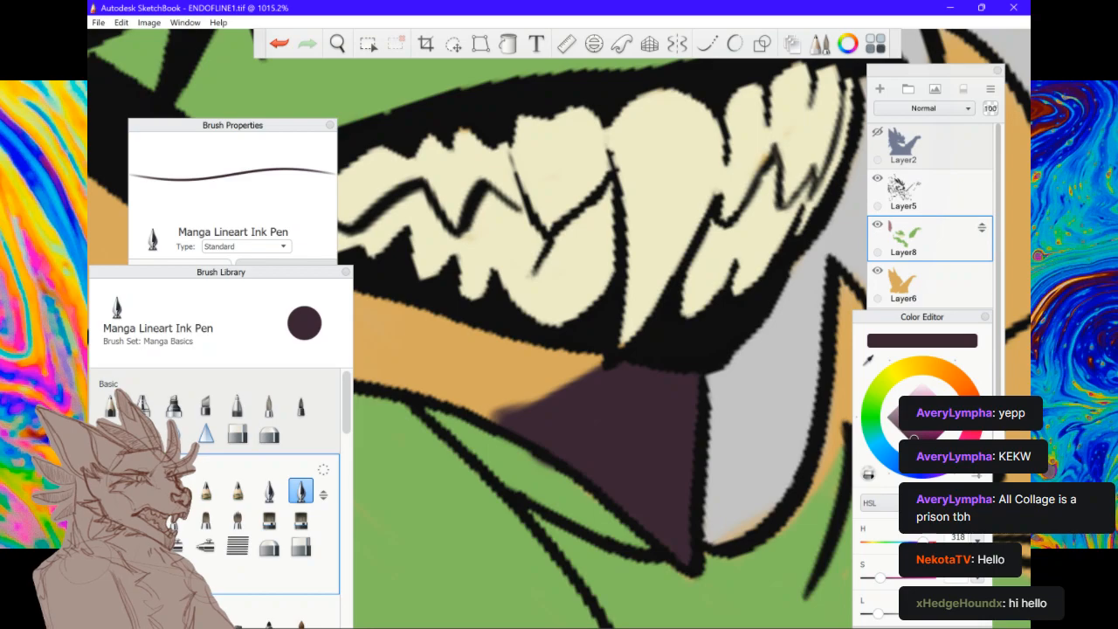
pyautogui.moveTo(616, 359); pyautogui.dragTo(673, 353)
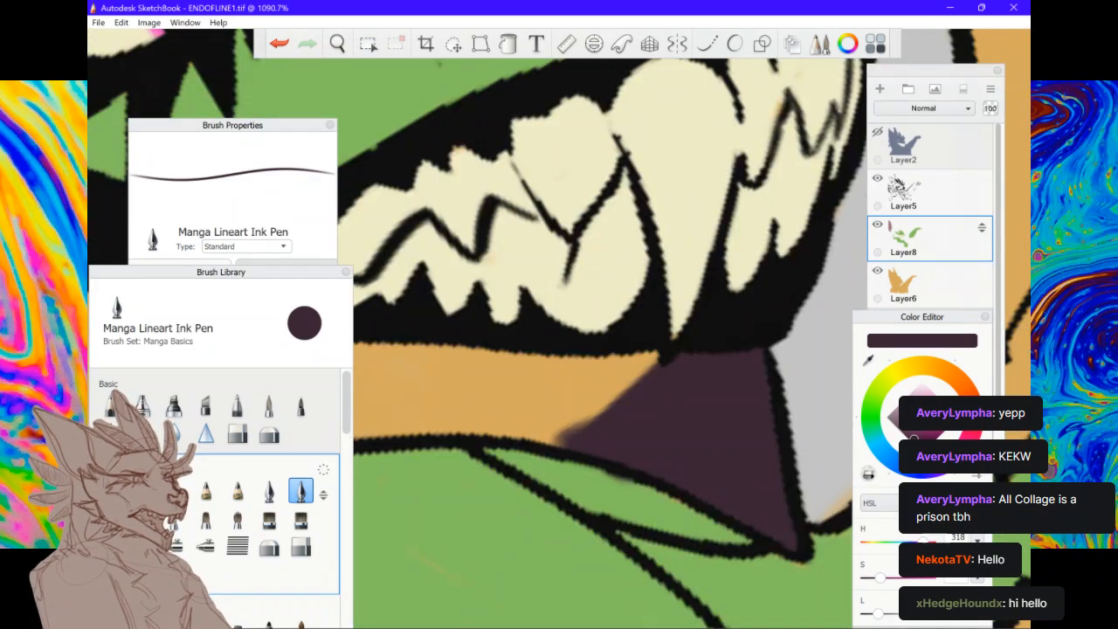
# Trim the slanted rear edge of the plum chin marking with the transparent colour and undo the last two strokes
pyautogui.press('c')
pyautogui.moveTo(588, 420); pyautogui.dragTo(559, 444)
pyautogui.moveTo(658, 362); pyautogui.dragTo(557, 444)
pyautogui.moveTo(605, 414); pyautogui.dragTo(657, 365)
pyautogui.moveTo(645, 436)
pyautogui.mouseDown()
pyautogui.moveTo(687, 385)
pyautogui.moveTo(699, 312)
pyautogui.mouseUp()
pyautogui.hotkey('ctrl', 'z')
pyautogui.hotkey('ctrl', 'z')
# Restore the dark plum pen colour and fill the entire far ear, from its tip down to its base behind the head spikes
pyautogui.scroll(-5, 641, 433)
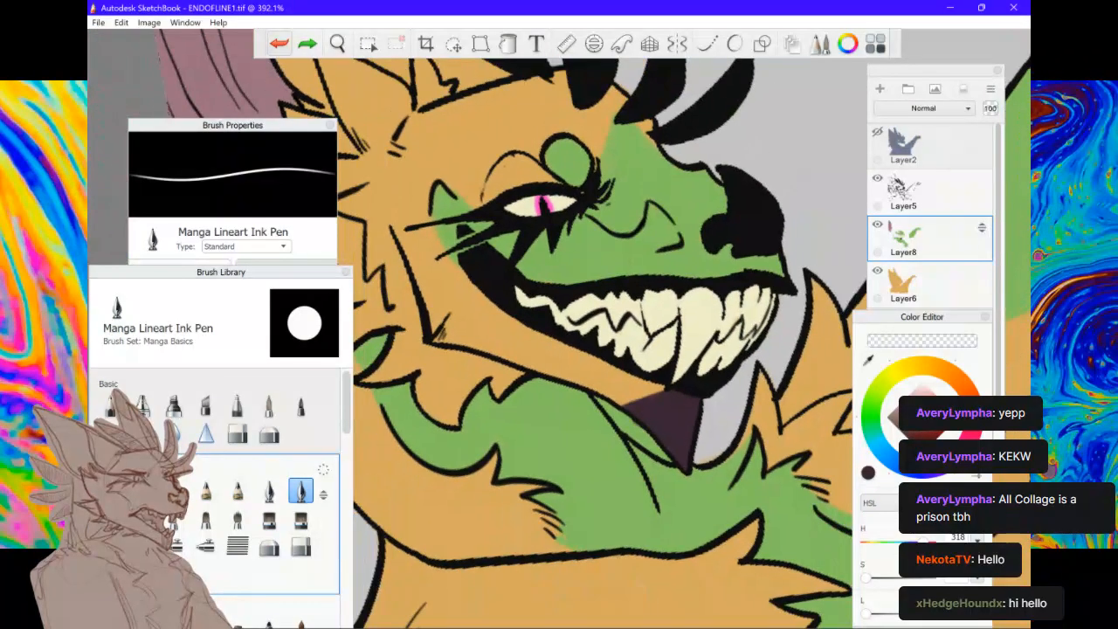
pyautogui.scroll(-3, 699, 391)
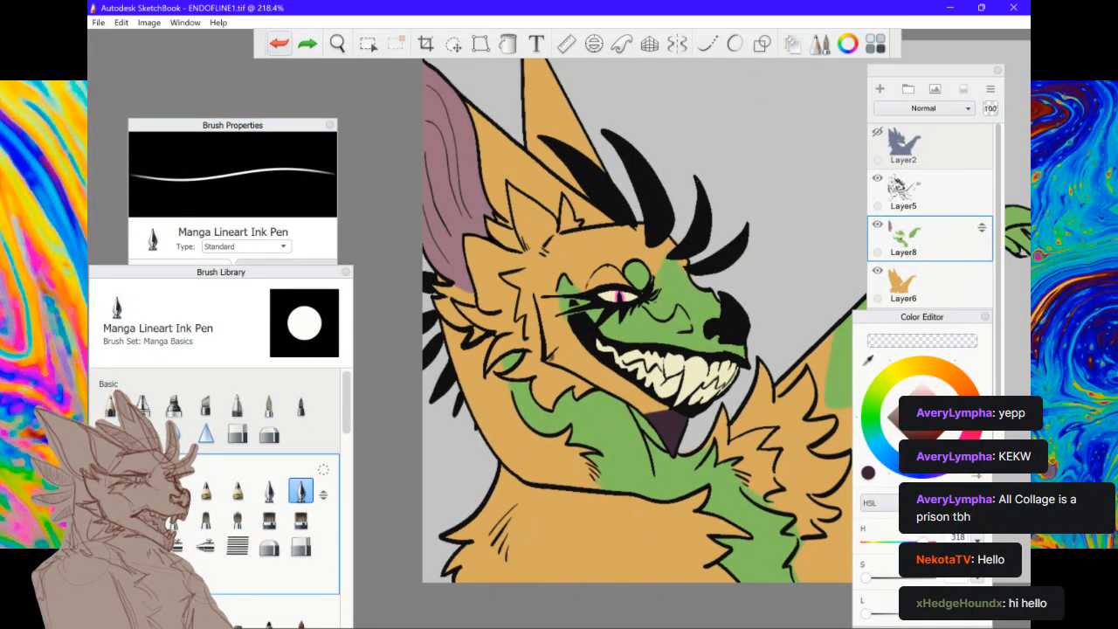
pyautogui.scroll(-3, 613, 438)
pyautogui.click(868, 472)
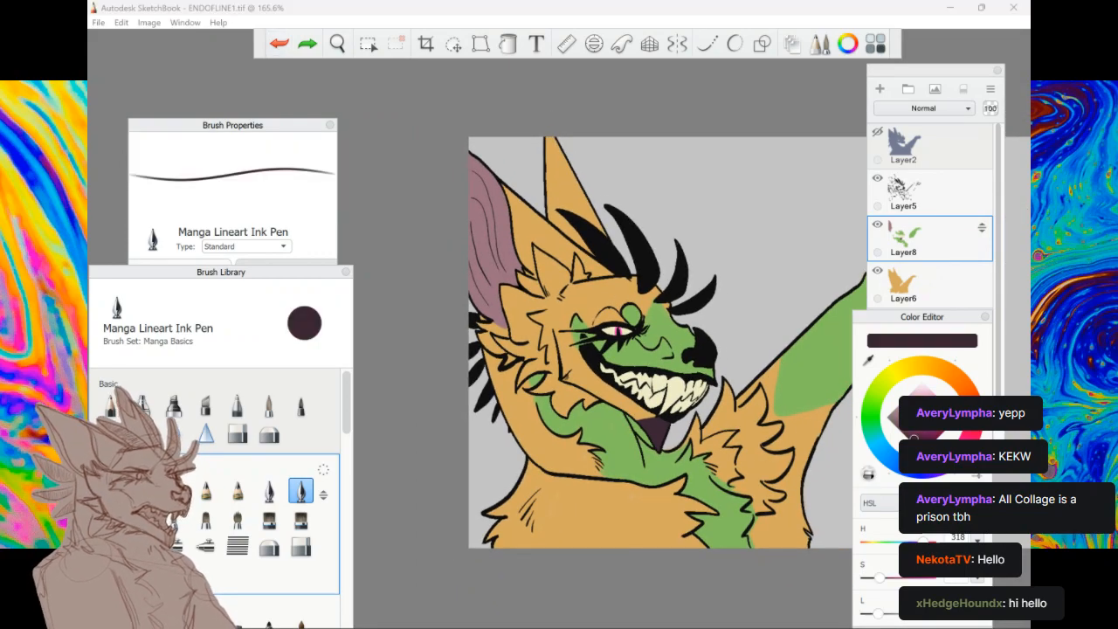
pyautogui.scroll(5, 568, 140)
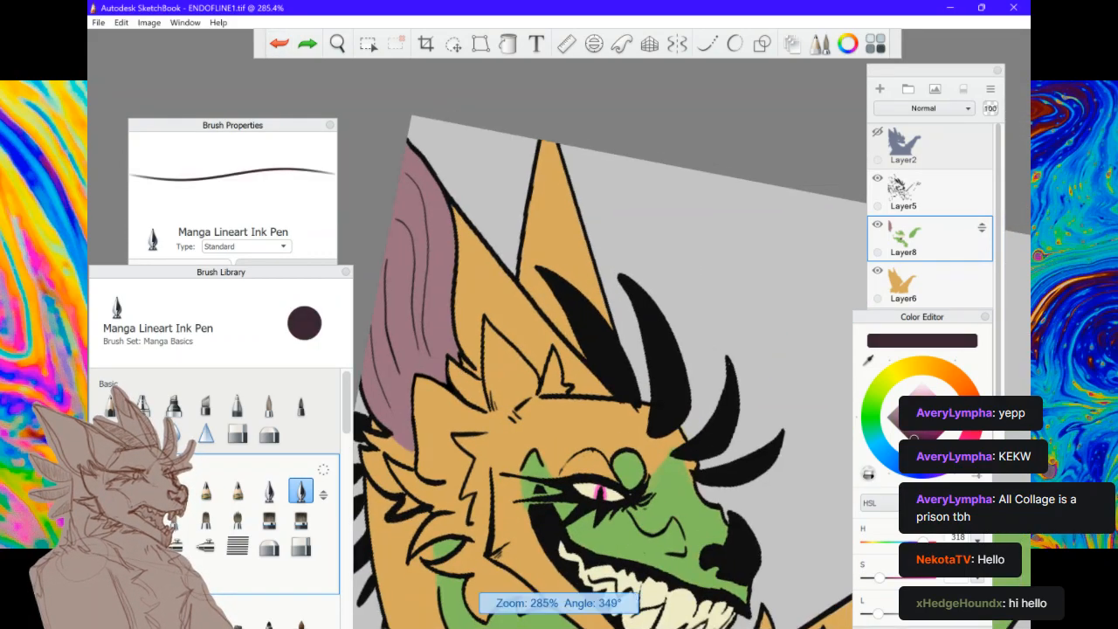
pyautogui.moveTo(536, 167)
pyautogui.mouseDown()
pyautogui.moveTo(537, 273)
pyautogui.moveTo(523, 276)
pyautogui.moveTo(515, 263)
pyautogui.mouseUp()
pyautogui.moveTo(511, 183)
pyautogui.mouseDown()
pyautogui.moveTo(492, 363)
pyautogui.moveTo(520, 402)
pyautogui.moveTo(507, 328)
pyautogui.moveTo(522, 393)
pyautogui.mouseUp()
pyautogui.moveTo(522, 276); pyautogui.dragTo(540, 417)
pyautogui.moveTo(534, 295); pyautogui.dragTo(546, 360)
pyautogui.moveTo(543, 174)
pyautogui.mouseDown()
pyautogui.moveTo(560, 365)
pyautogui.moveTo(569, 321)
pyautogui.mouseUp()
pyautogui.moveTo(559, 222); pyautogui.dragTo(578, 392)
pyautogui.moveTo(546, 300); pyautogui.dragTo(570, 466)
pyautogui.moveTo(529, 418); pyautogui.dragTo(577, 477)
pyautogui.moveTo(565, 315)
pyautogui.mouseDown()
pyautogui.moveTo(587, 399)
pyautogui.moveTo(616, 437)
pyautogui.mouseUp()
pyautogui.moveTo(594, 358); pyautogui.dragTo(613, 422)
pyautogui.moveTo(579, 300); pyautogui.dragTo(623, 442)
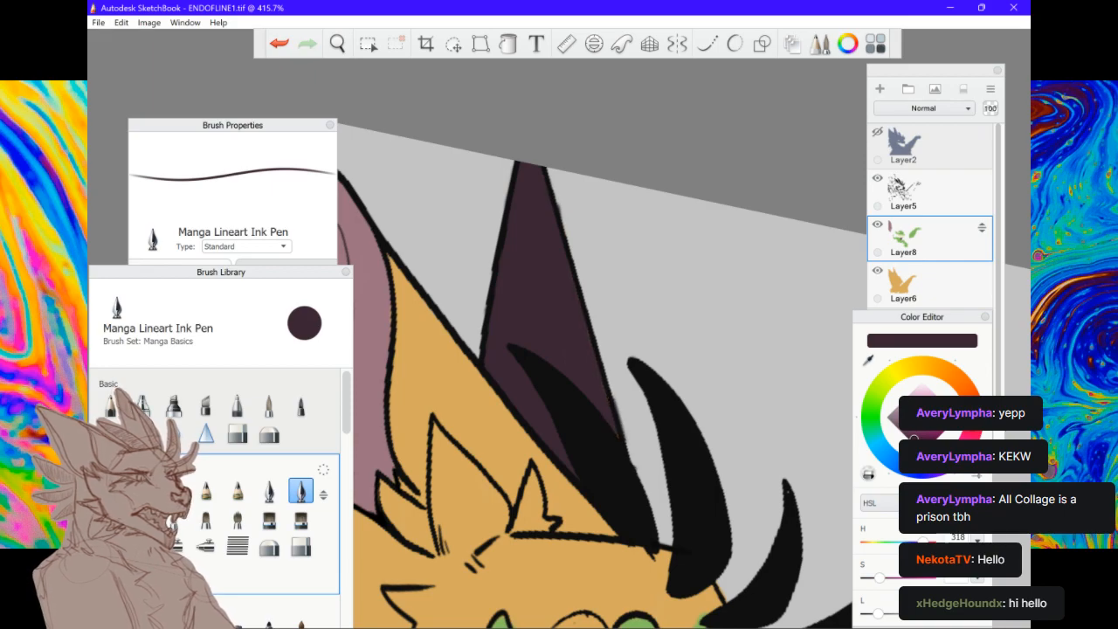
# Inspect the plum ear and chin markings up close and check the flat colours across the whole figure
pyautogui.scroll(-6, 634, 468)
pyautogui.scroll(2, 633, 384)
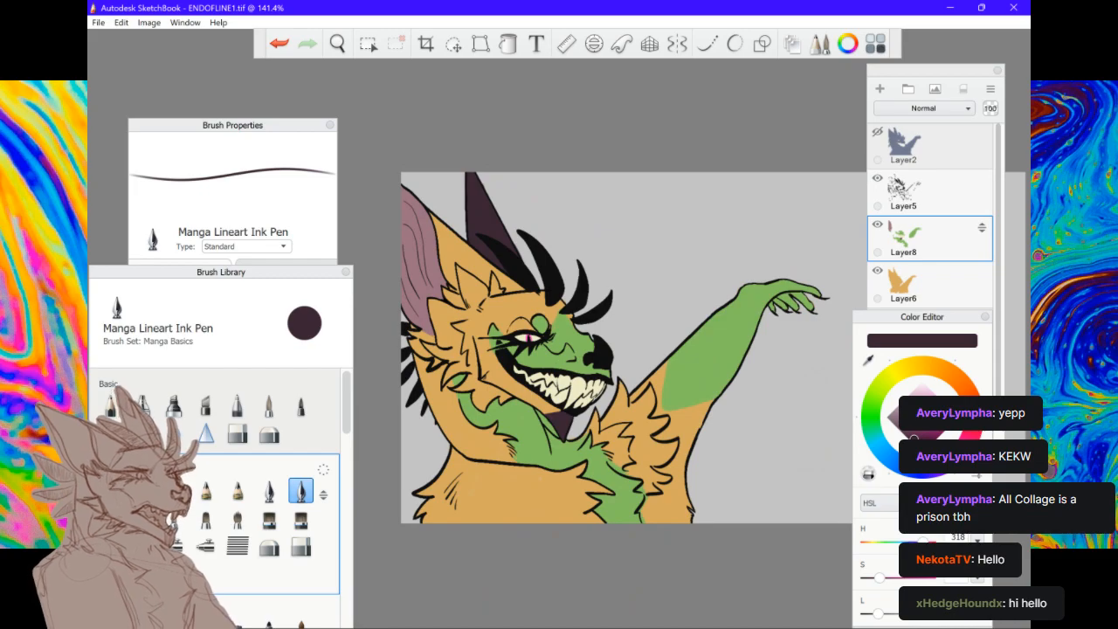
pyautogui.scroll(6, 636, 520)
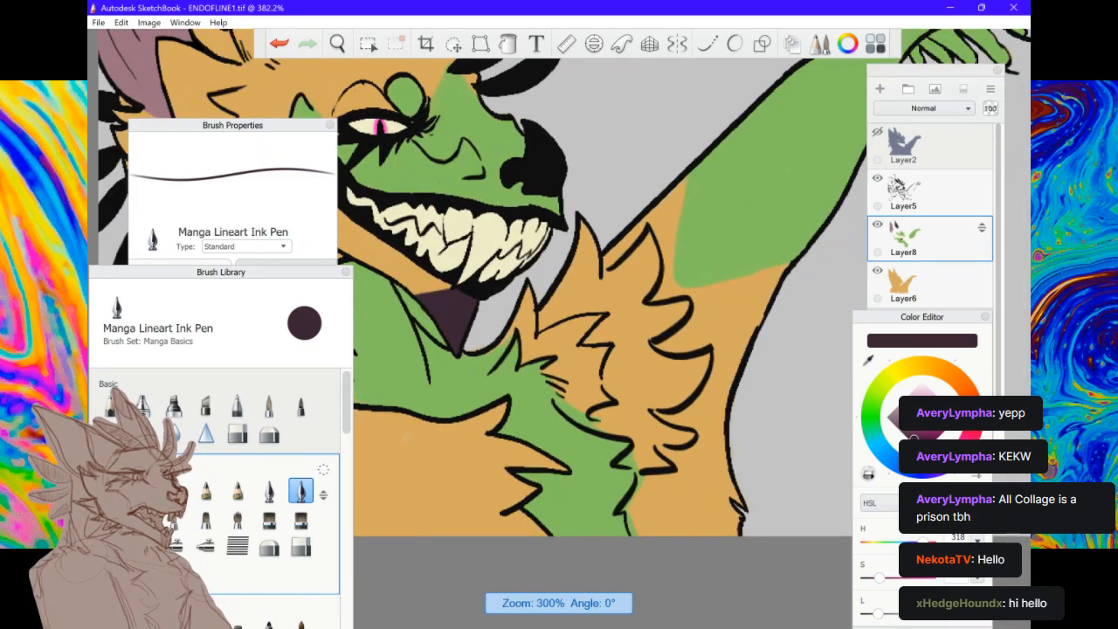
pyautogui.press('e')
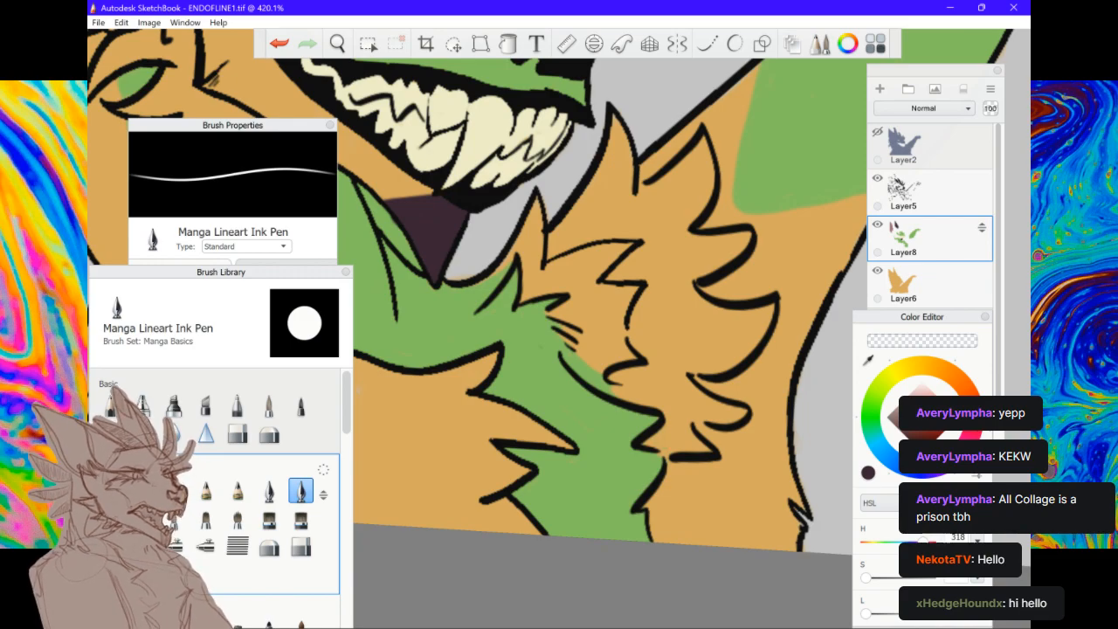
pyautogui.scroll(-5, 568, 306)
pyautogui.scroll(-2, 609, 348)
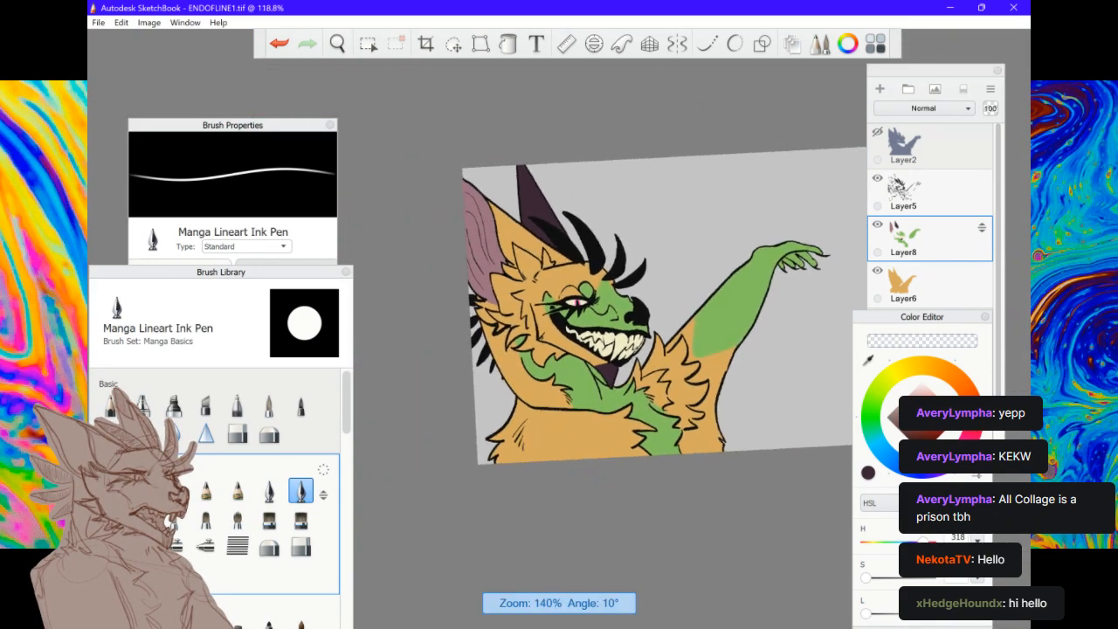
pyautogui.scroll(1, 671, 306)
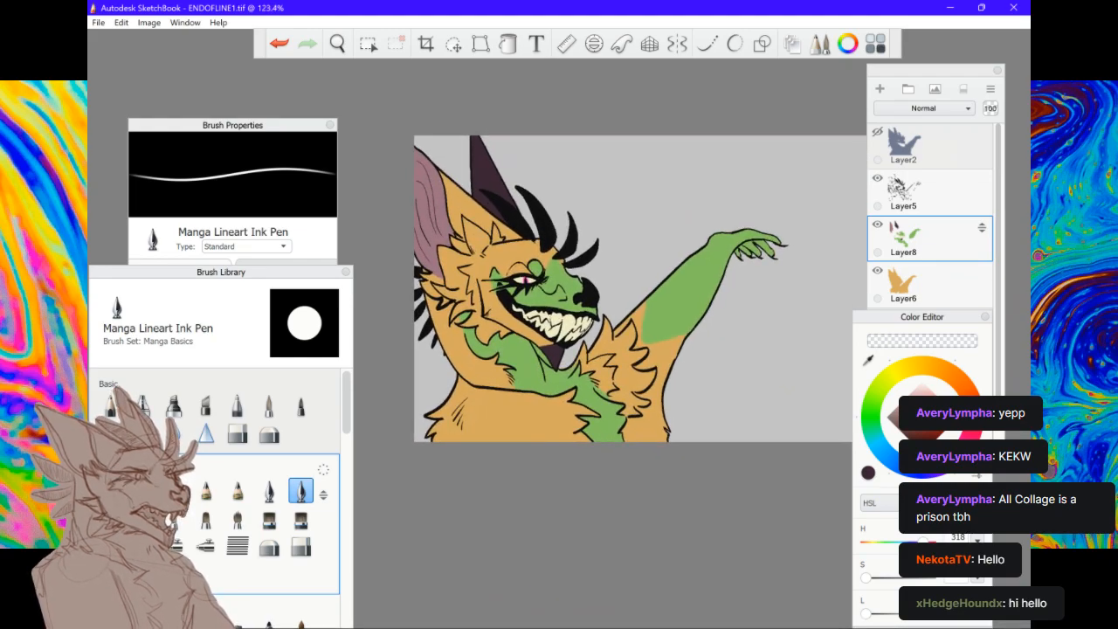
# Move the Color Editor clear of the layer list and hide the plain grey layer just above the background
pyautogui.moveTo(942, 316); pyautogui.dragTo(873, 280)
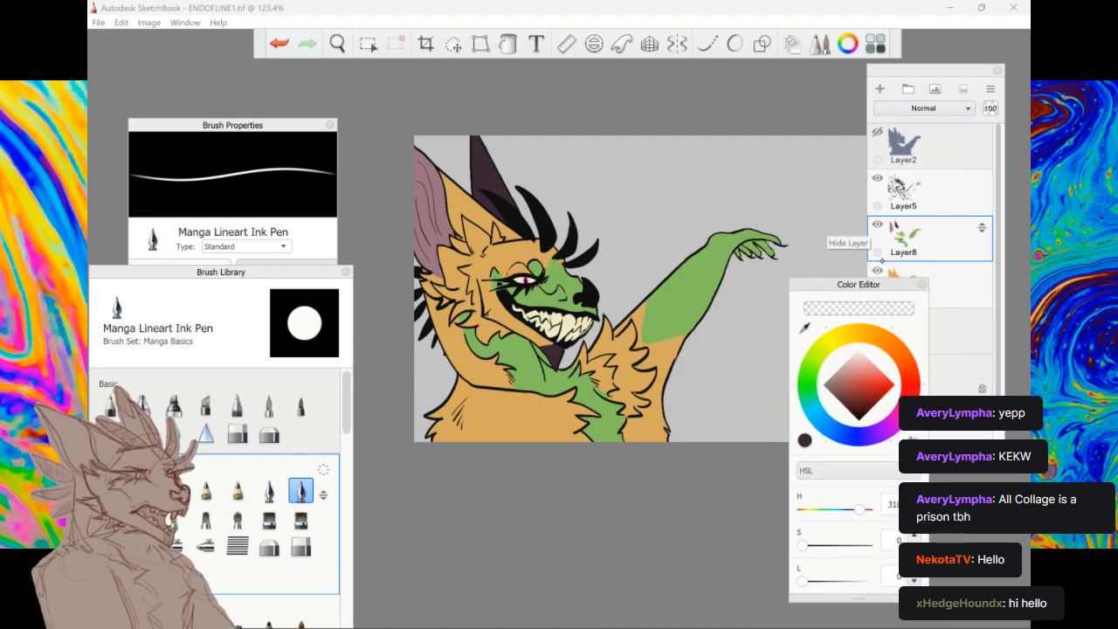
pyautogui.scroll(-2, 640, 289)
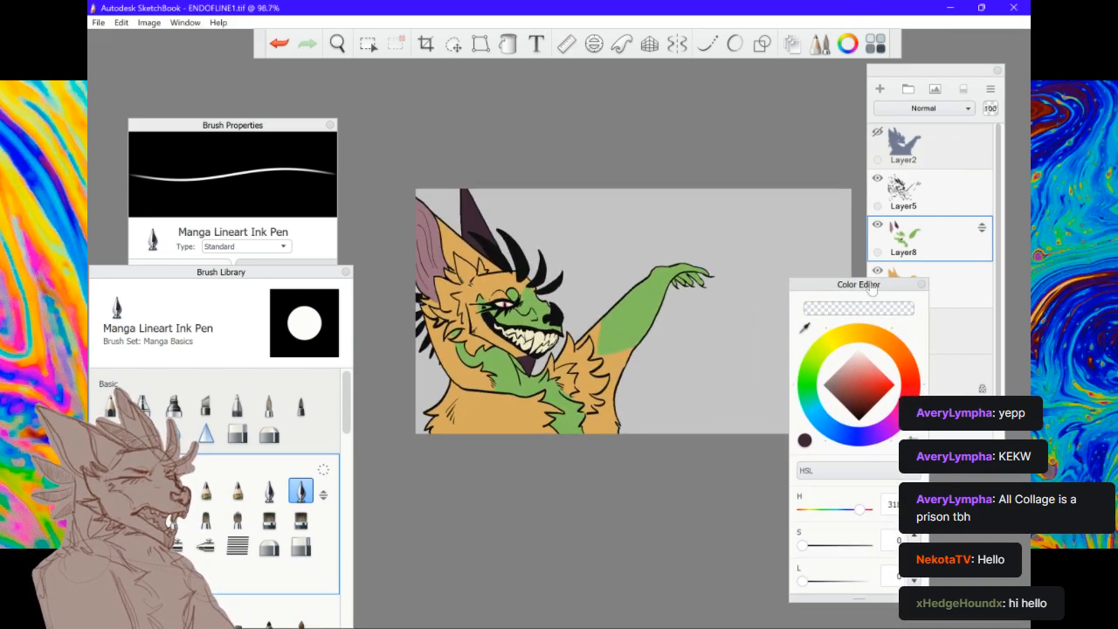
pyautogui.moveTo(889, 285); pyautogui.dragTo(879, 364)
pyautogui.scroll(-1, 931, 279)
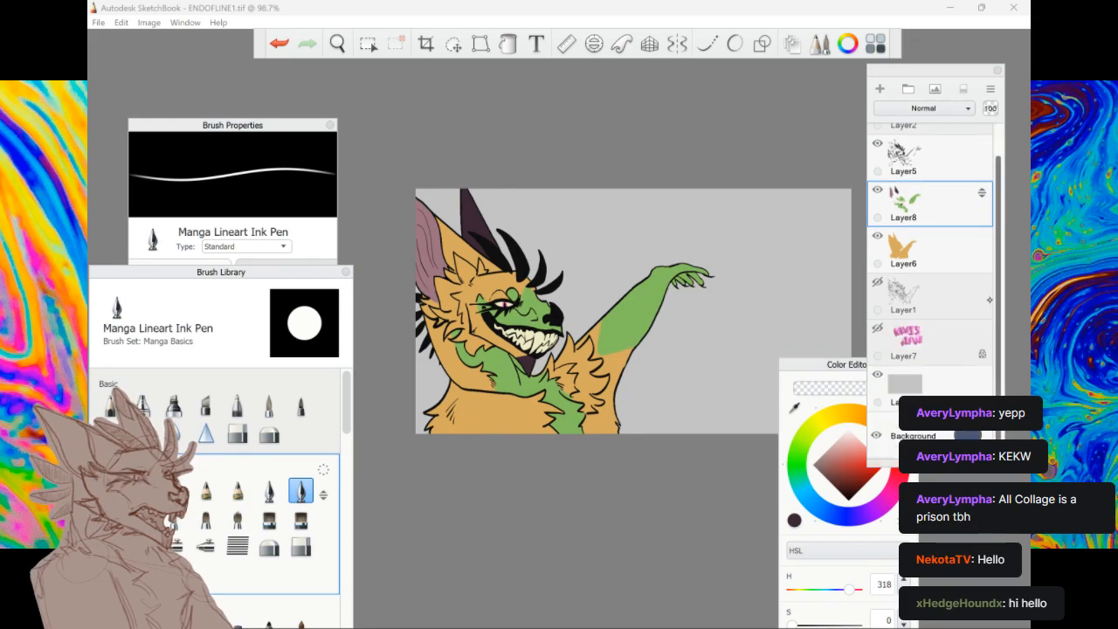
pyautogui.click(878, 375)
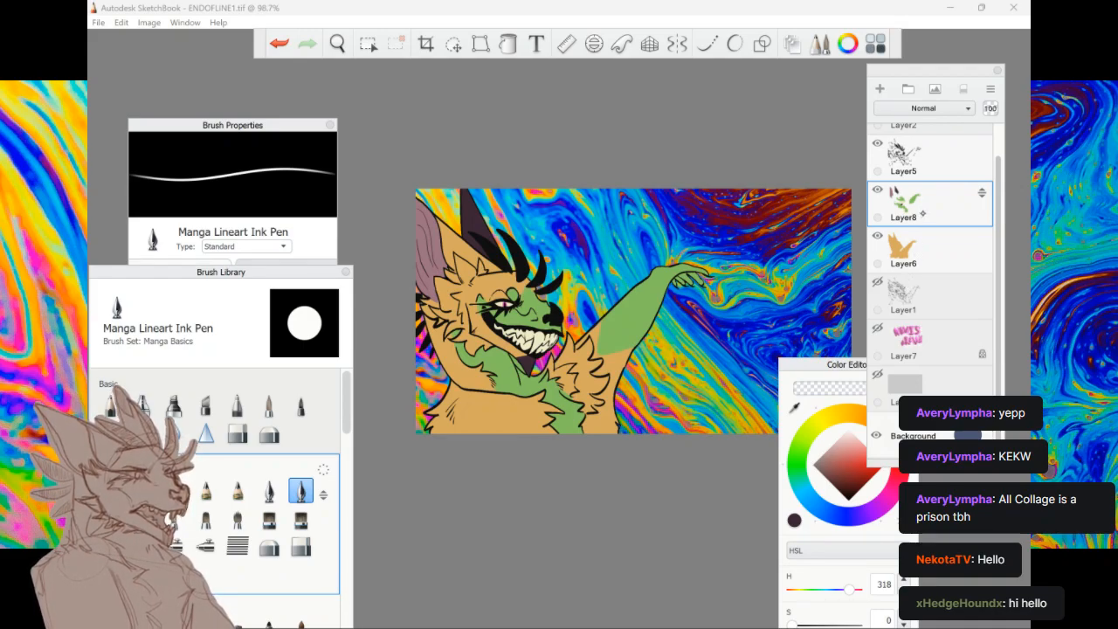
# Try refilling the green markings on Layer8 with a brighter green of hue 96, saturation 63 and lightness 63
pyautogui.moveTo(835, 364)
pyautogui.mouseDown()
pyautogui.moveTo(836, 296)
pyautogui.moveTo(800, 382)
pyautogui.moveTo(824, 325)
pyautogui.moveTo(802, 376)
pyautogui.moveTo(836, 357)
pyautogui.moveTo(824, 365)
pyautogui.mouseUp()
pyautogui.click(936, 205)
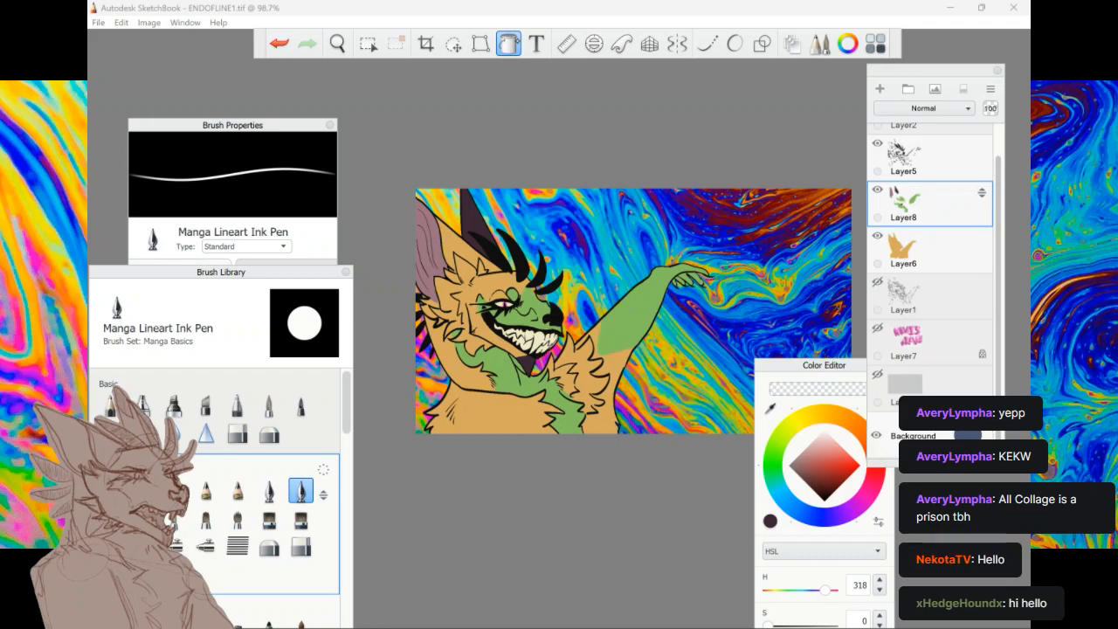
pyautogui.click(509, 44)
pyautogui.click(819, 461)
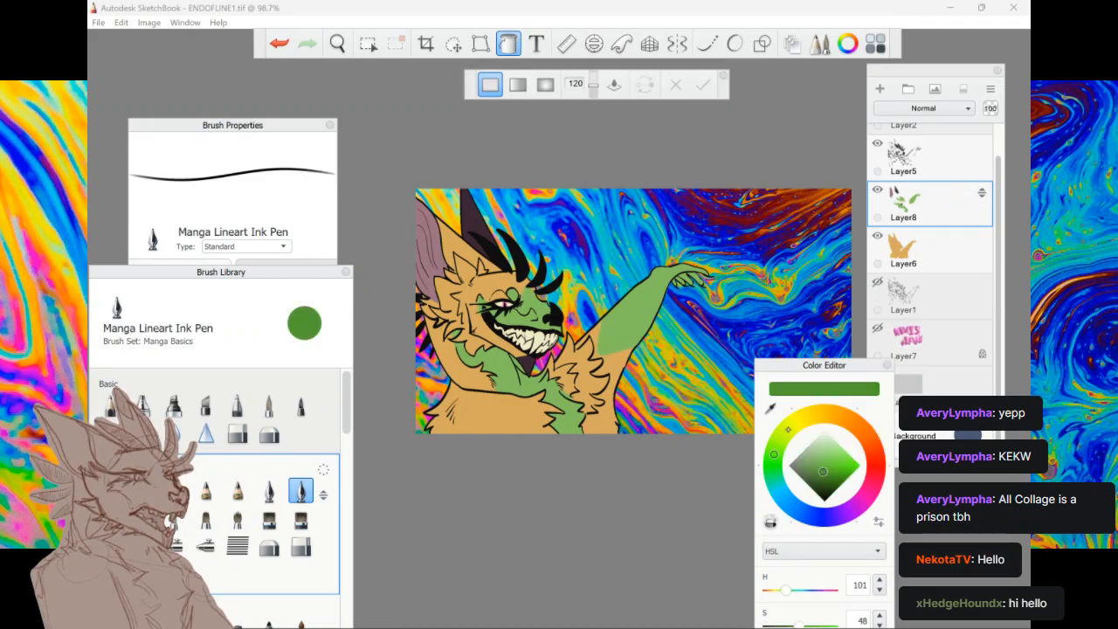
pyautogui.moveTo(835, 367); pyautogui.dragTo(861, 247)
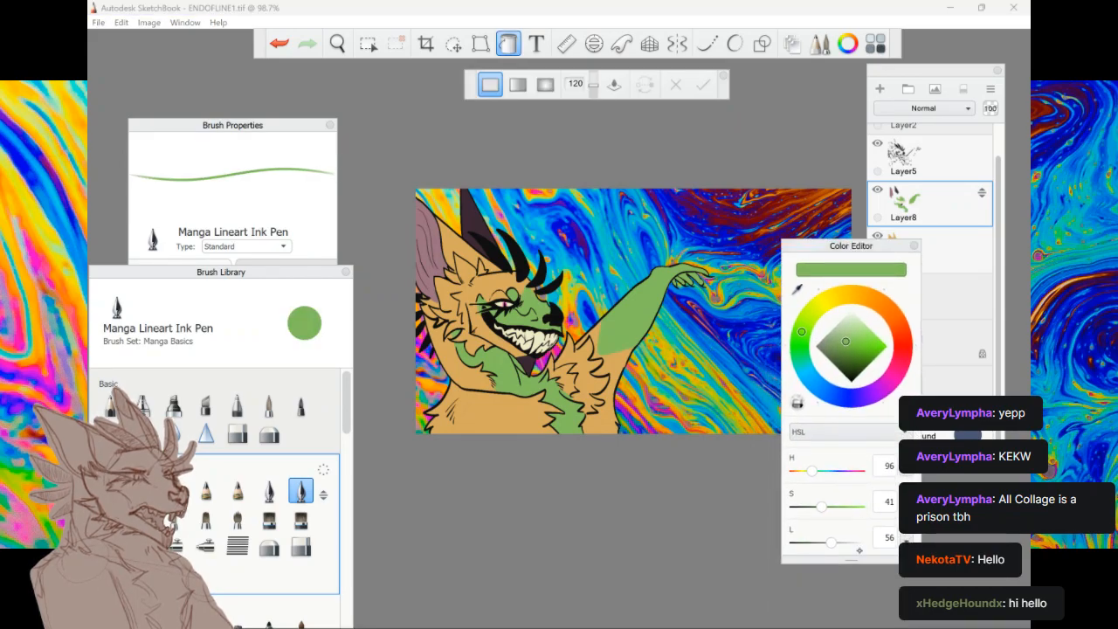
pyautogui.moveTo(821, 507); pyautogui.dragTo(837, 503)
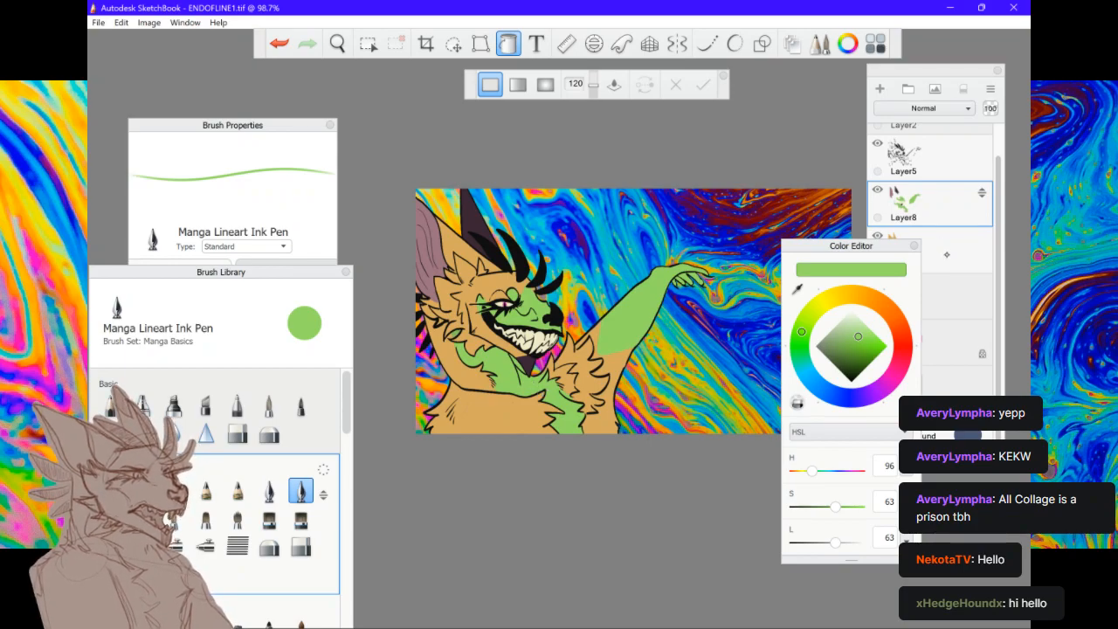
# Try refilling the creature's tan base on Layer6 with a lighter golden tan of hue 37, saturation 76 and lightness 72
pyautogui.click(947, 267)
pyautogui.click(796, 289)
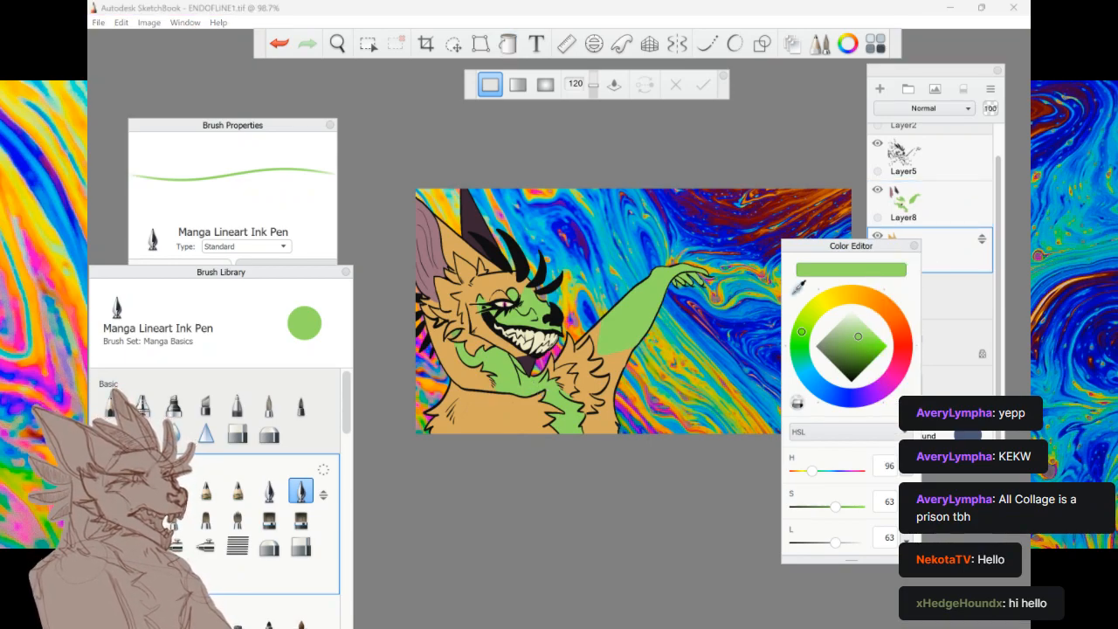
pyautogui.click(489, 402)
pyautogui.moveTo(835, 543); pyautogui.dragTo(842, 543)
pyautogui.moveTo(834, 506); pyautogui.dragTo(845, 507)
pyautogui.click(489, 402)
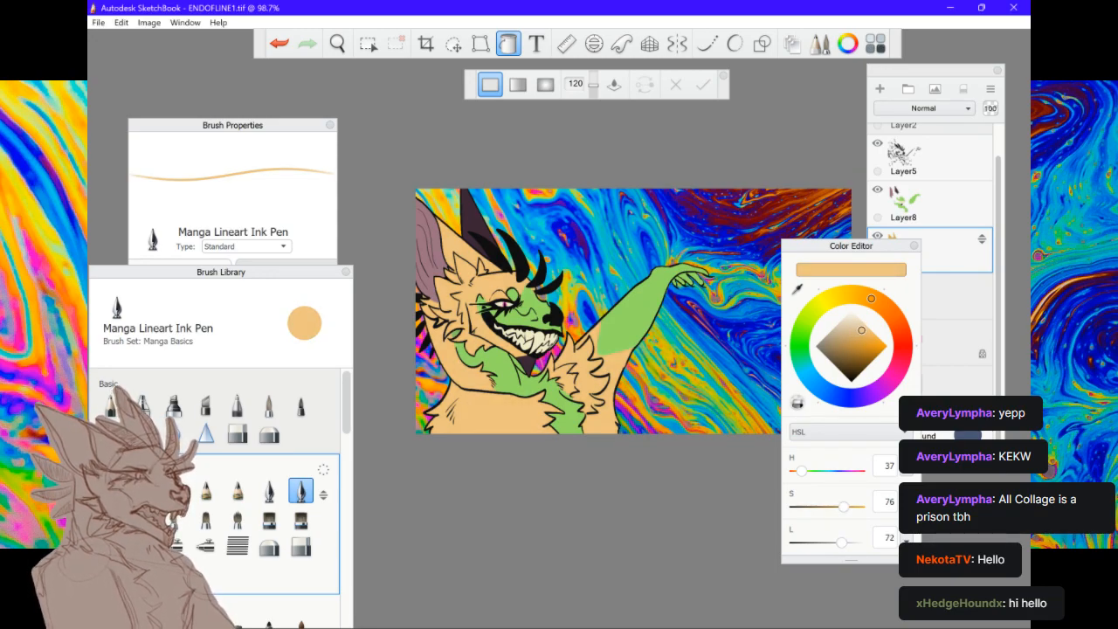
# Undo the lighter tan and brighter green fills on the creature
pyautogui.click(279, 43)
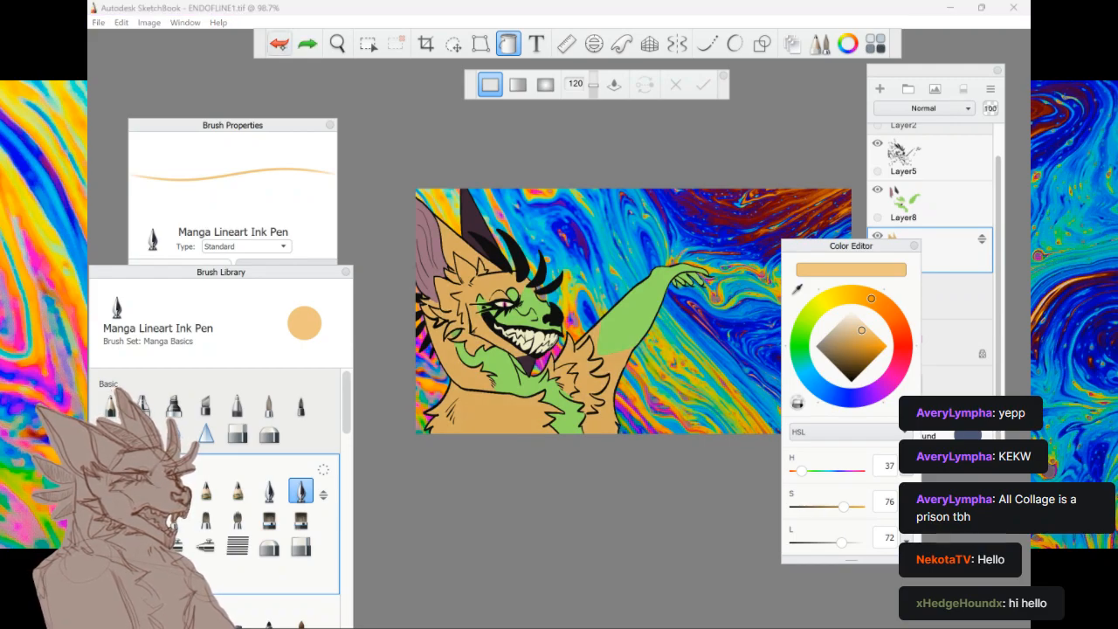
pyautogui.click(279, 43)
pyautogui.click(279, 42)
pyautogui.click(279, 43)
pyautogui.click(278, 43)
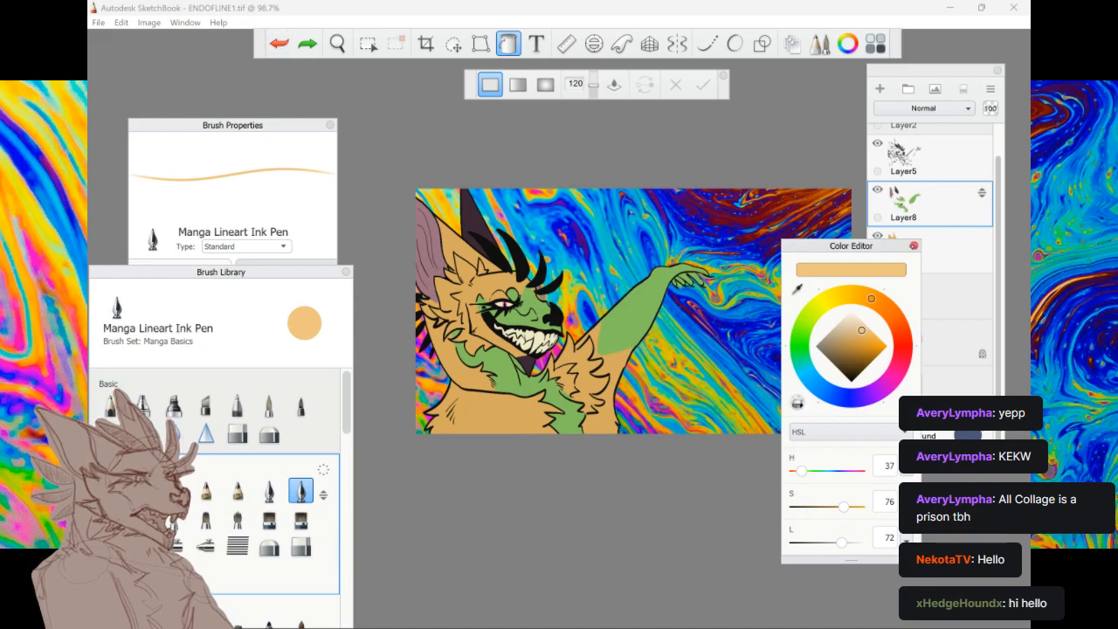
# Close the Color Editor and make the line art layer, Layer5, the active layer
pyautogui.click(914, 246)
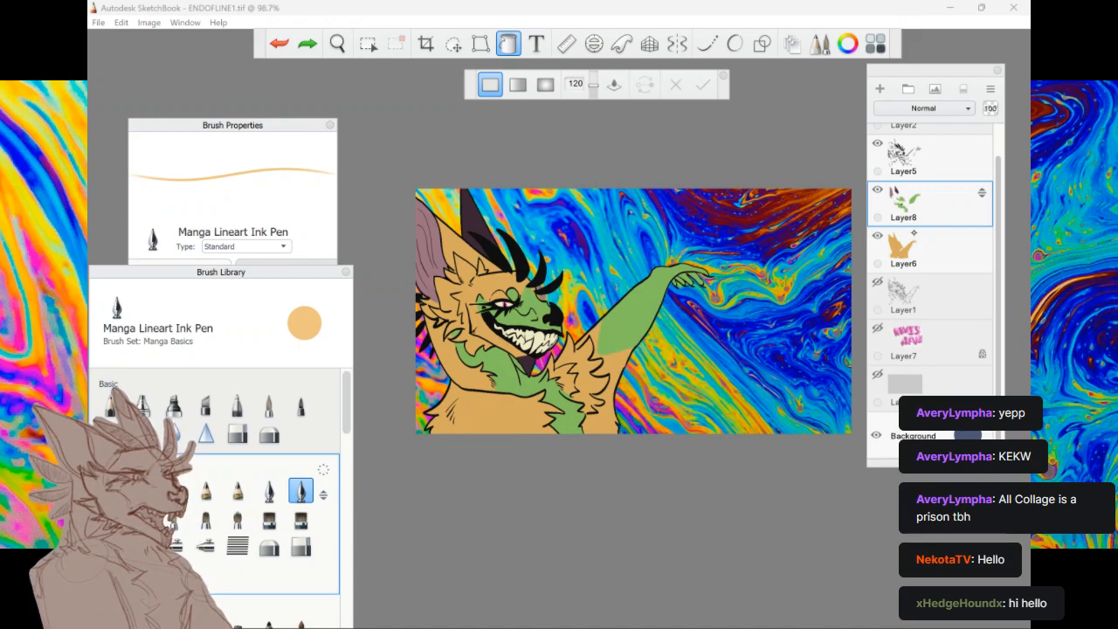
pyautogui.click(928, 263)
pyautogui.click(938, 200)
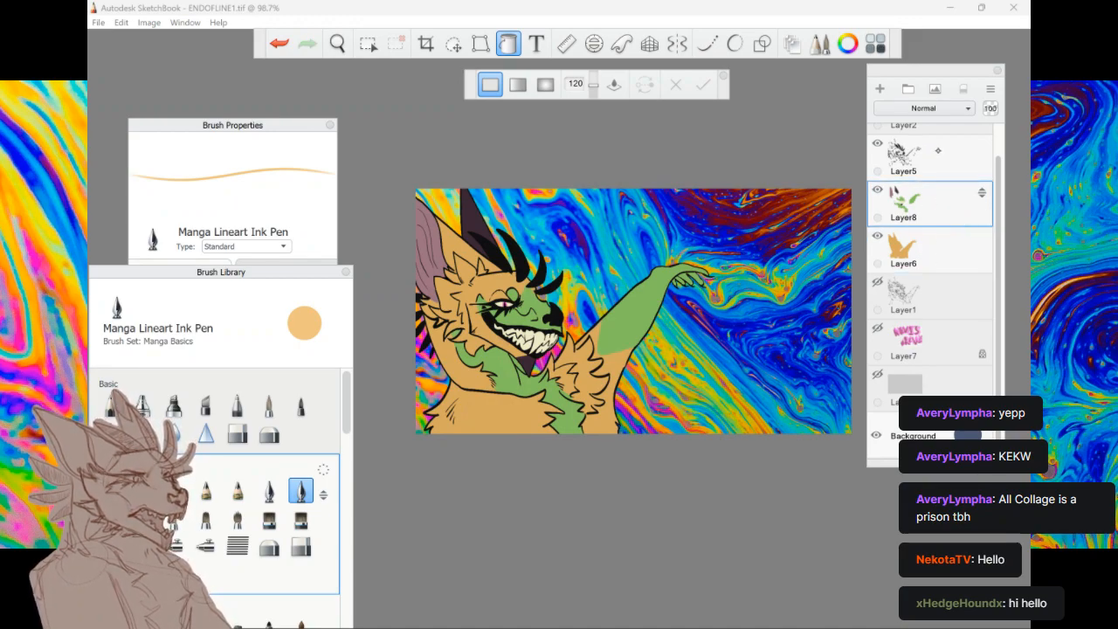
pyautogui.click(936, 165)
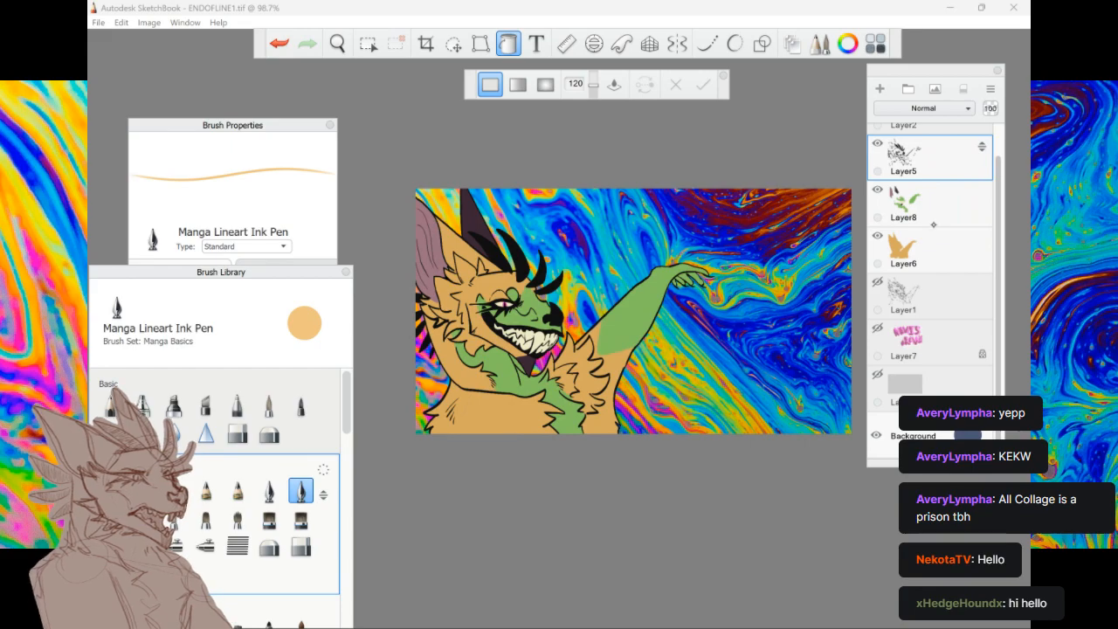
pyautogui.scroll(6, 559, 332)
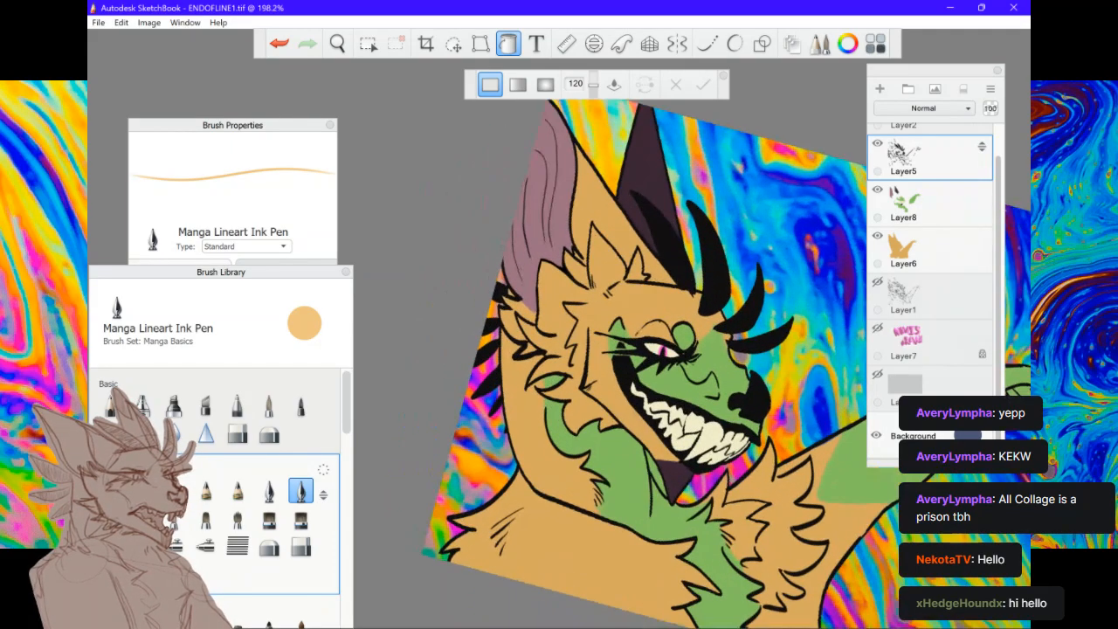
# With the Manga Lineart Ink Pen and a dark purple colour, draw a filled round dot at the base of the mauve ear
pyautogui.click(300, 490)
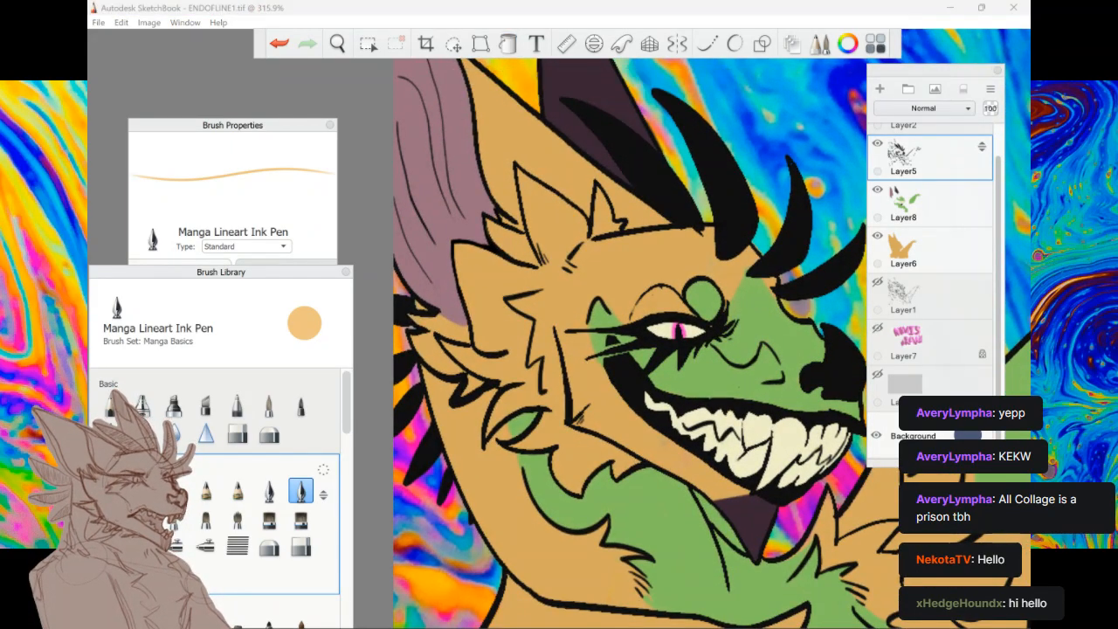
pyautogui.click(301, 490)
pyautogui.click(411, 196)
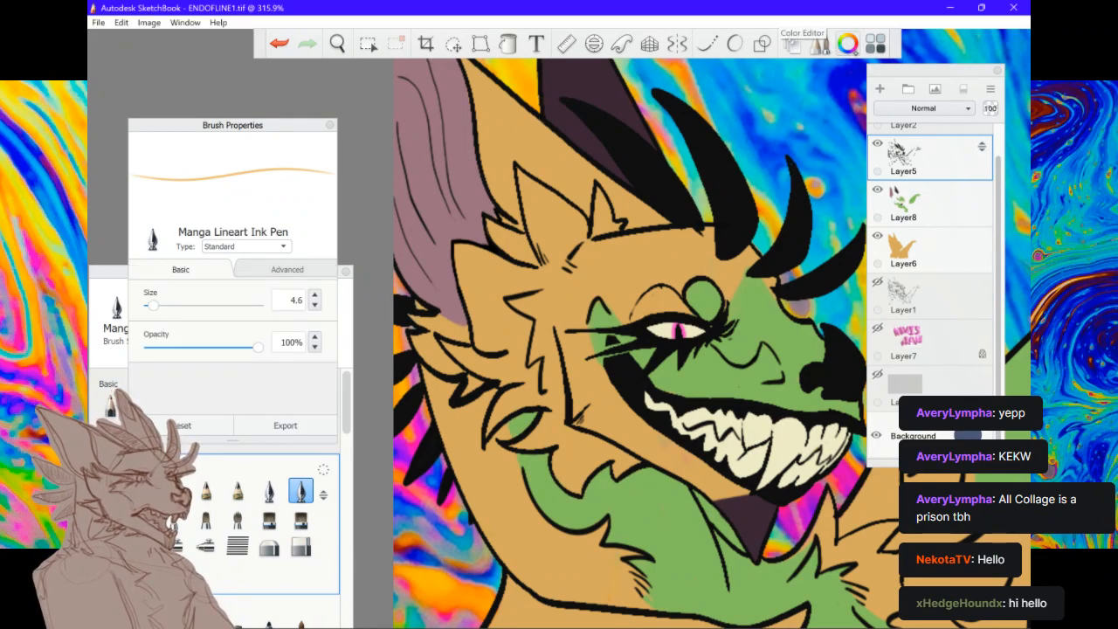
pyautogui.click(848, 44)
pyautogui.moveTo(861, 330)
pyautogui.mouseDown()
pyautogui.moveTo(832, 362)
pyautogui.moveTo(852, 371)
pyautogui.mouseUp()
pyautogui.moveTo(871, 298)
pyautogui.mouseDown()
pyautogui.moveTo(898, 328)
pyautogui.moveTo(888, 386)
pyautogui.moveTo(868, 395)
pyautogui.moveTo(844, 370)
pyautogui.mouseUp()
pyautogui.moveTo(881, 281); pyautogui.dragTo(953, 458)
pyautogui.scroll(5, 496, 324)
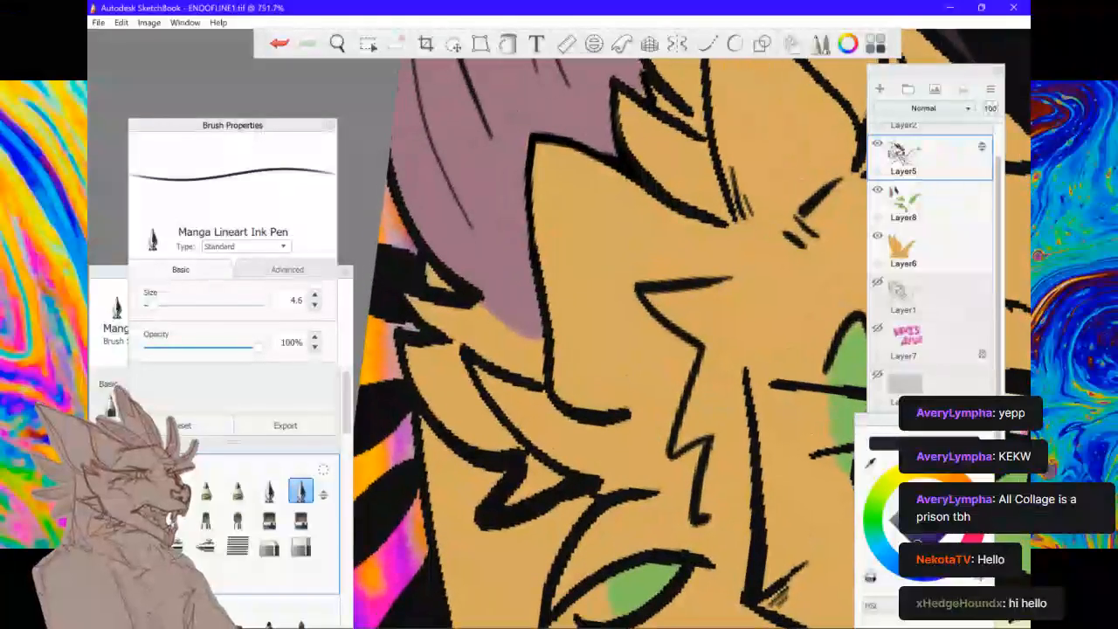
pyautogui.moveTo(496, 323); pyautogui.dragTo(520, 309)
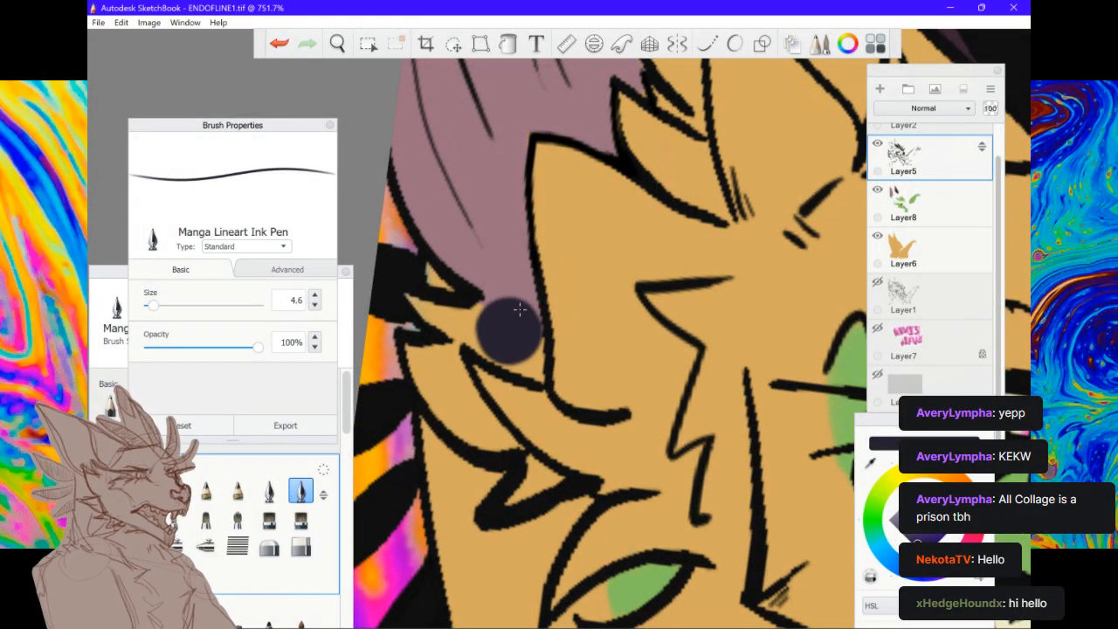
pyautogui.scroll(-8, 520, 309)
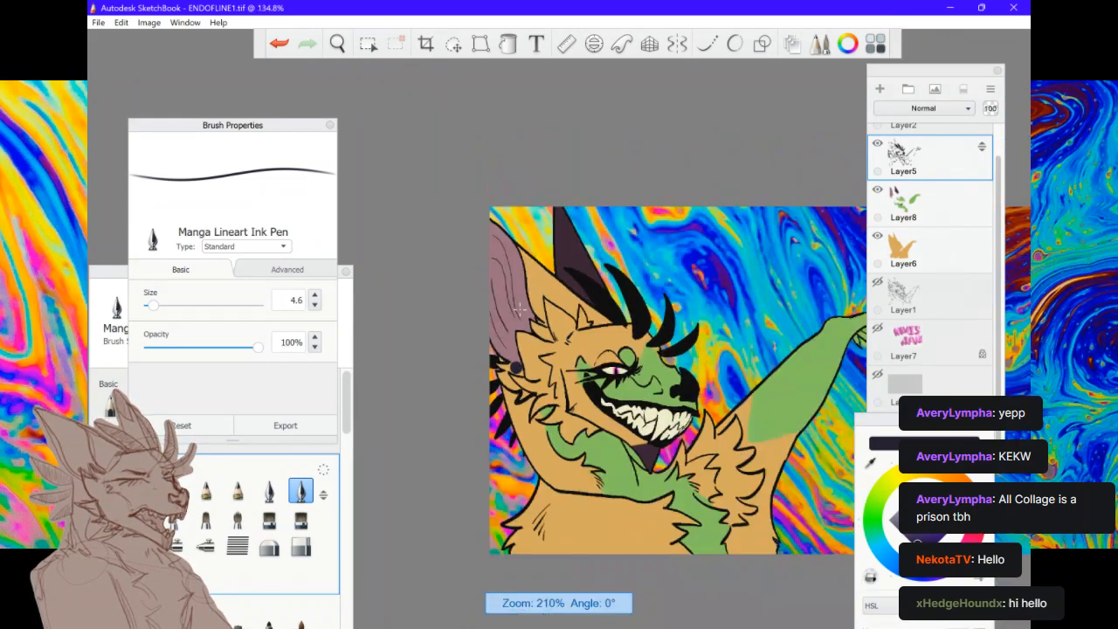
pyautogui.moveTo(494, 421); pyautogui.dragTo(531, 434)
pyautogui.scroll(-2, 520, 309)
pyautogui.hotkey('ctrl', 'z')
pyautogui.click(280, 43)
pyautogui.scroll(-2, 608, 367)
pyautogui.scroll(3, 581, 350)
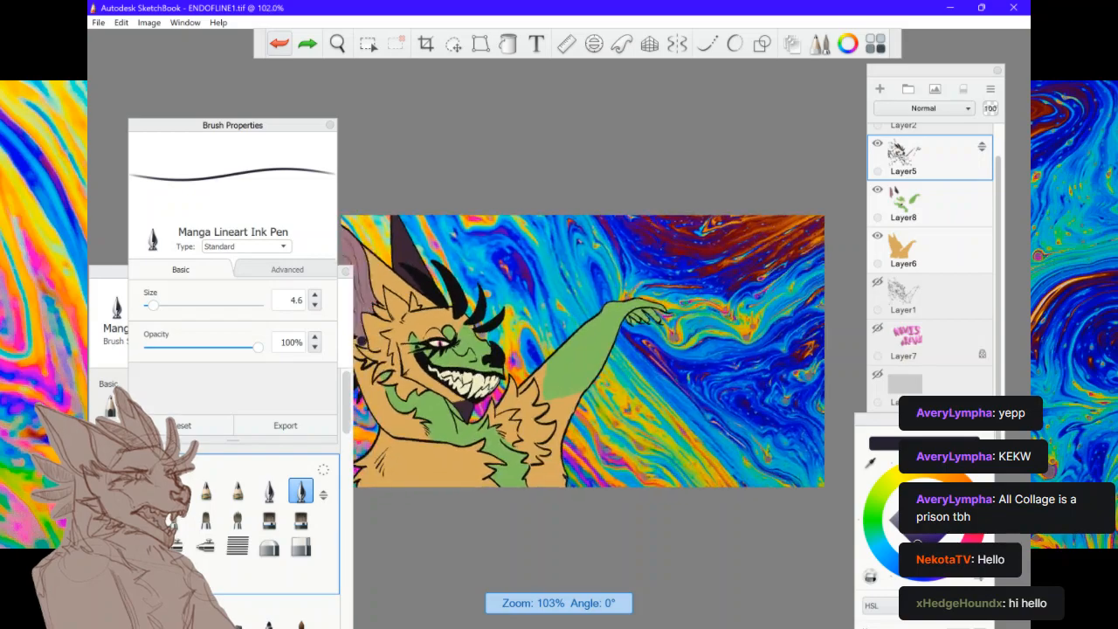
# Briefly show the pink lettering layer, then delete it along with the hidden grey layer above the background
pyautogui.click(878, 329)
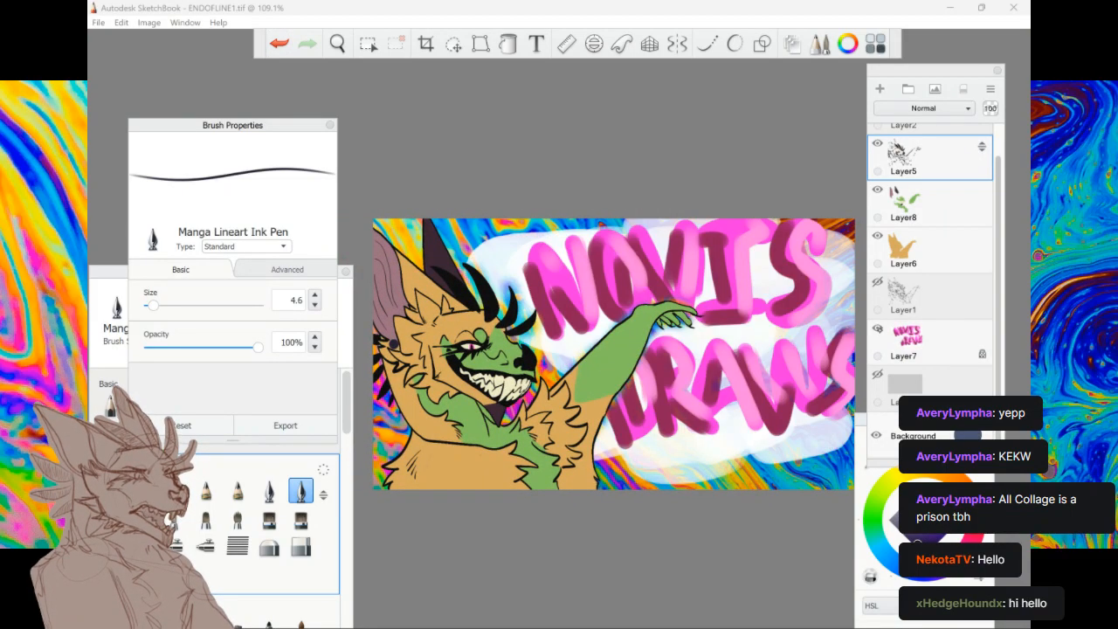
pyautogui.click(879, 329)
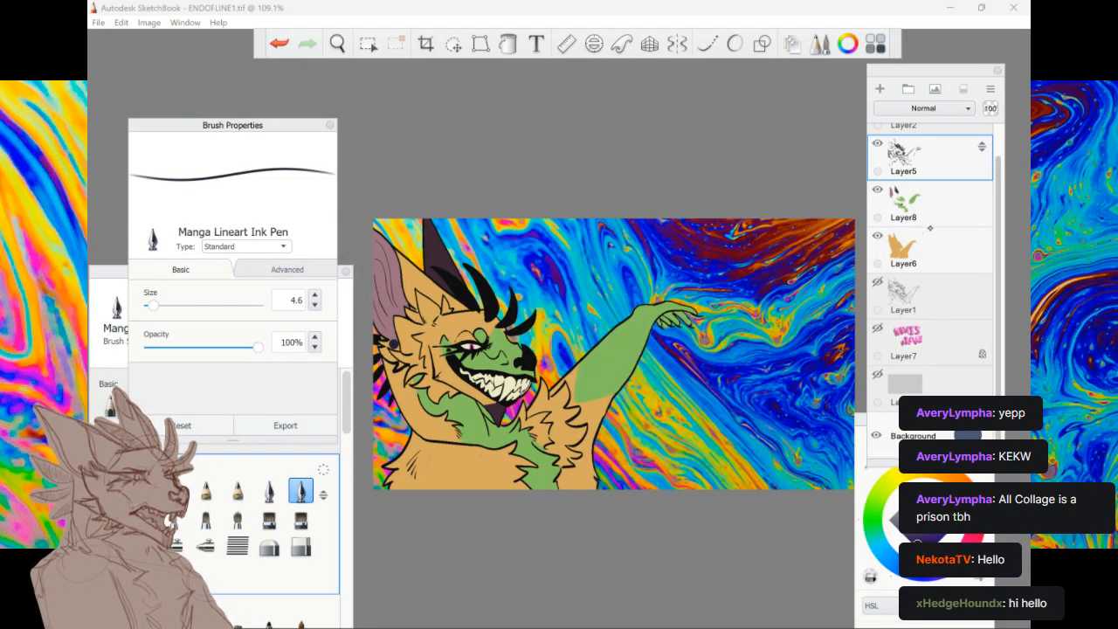
pyautogui.moveTo(936, 343); pyautogui.dragTo(974, 321)
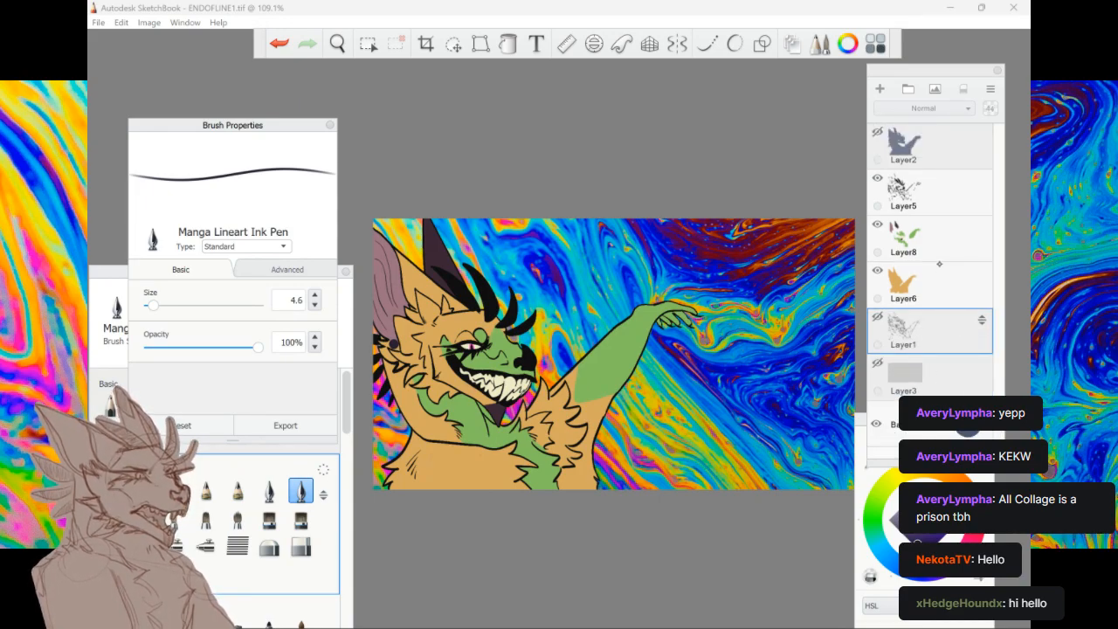
pyautogui.moveTo(929, 370); pyautogui.dragTo(952, 335)
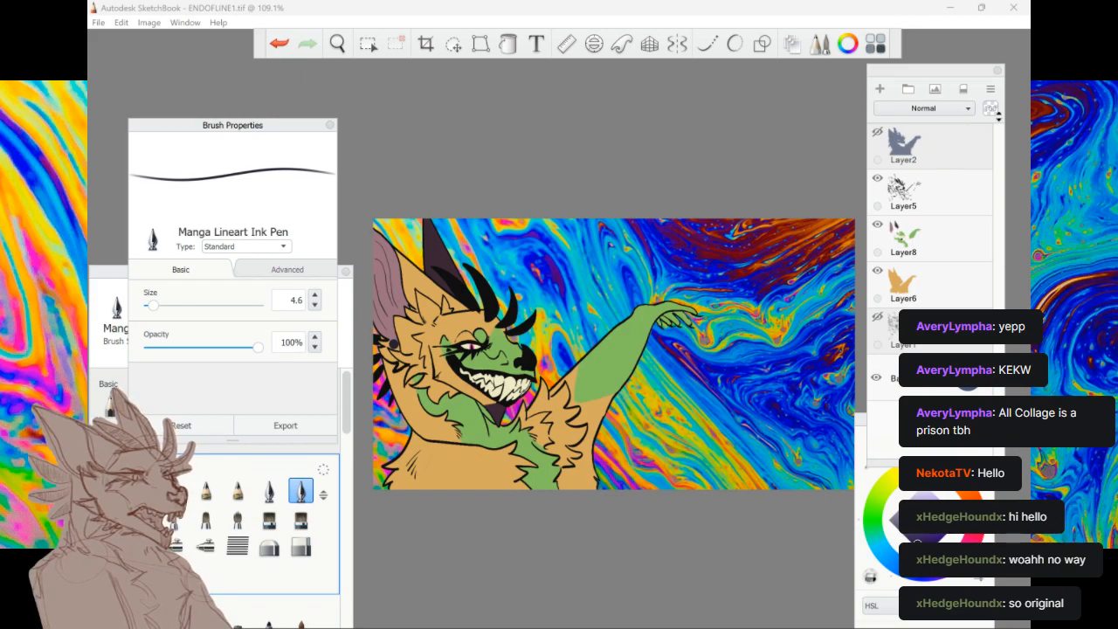
# Add a new layer directly above the background and draw a large rectangle outline behind the character, spanning most of the canvas
pyautogui.click(997, 33)
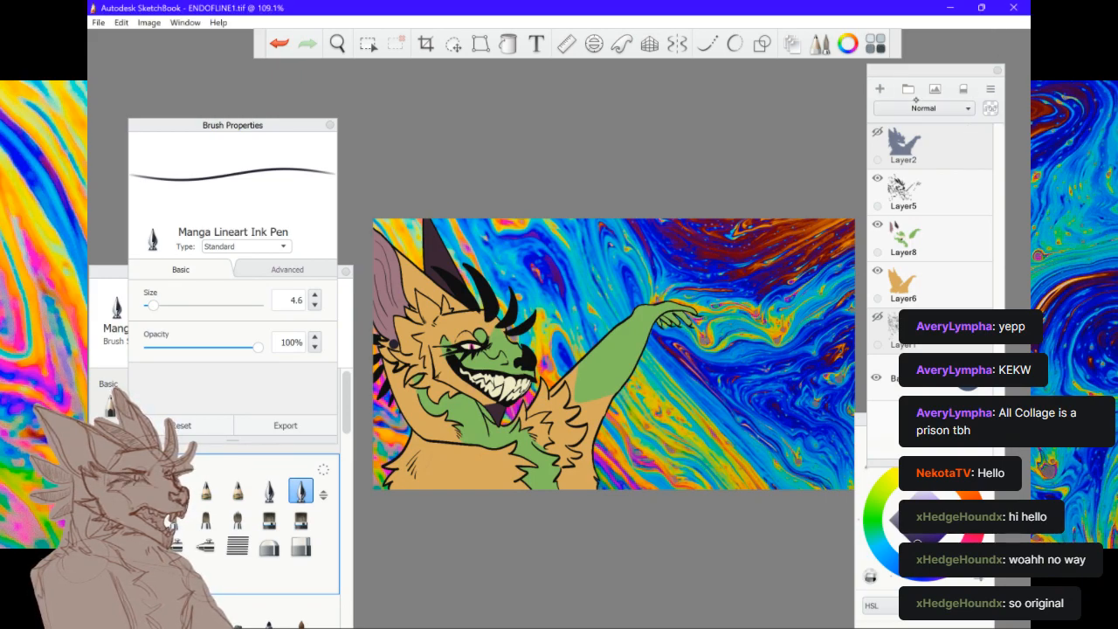
pyautogui.click(880, 88)
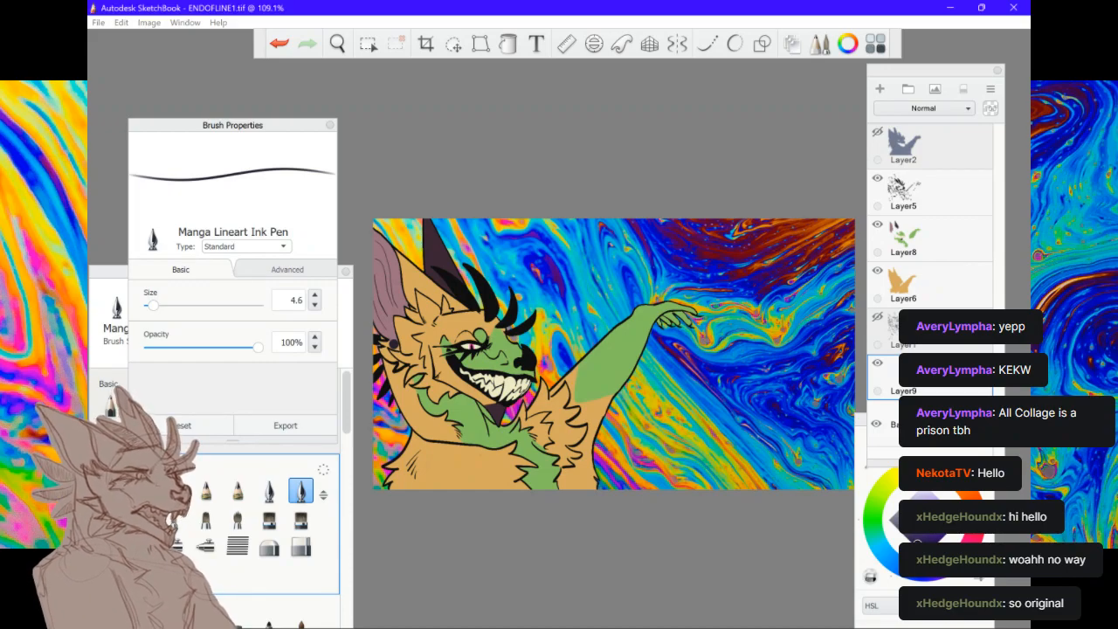
pyautogui.scroll(-3, 614, 354)
pyautogui.scroll(2, 614, 354)
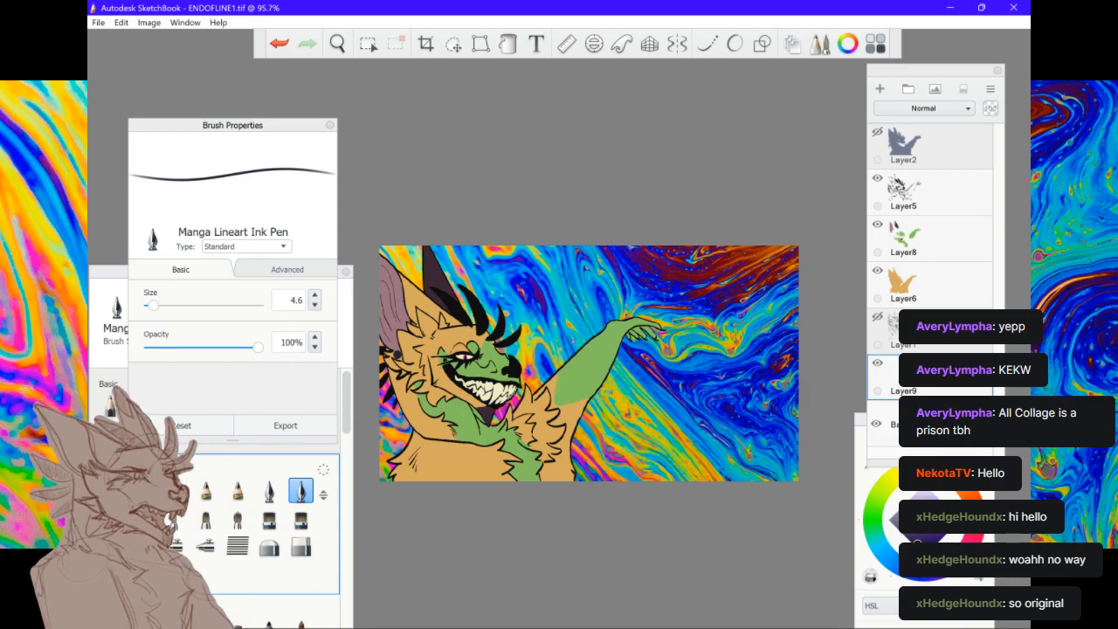
pyautogui.click(761, 42)
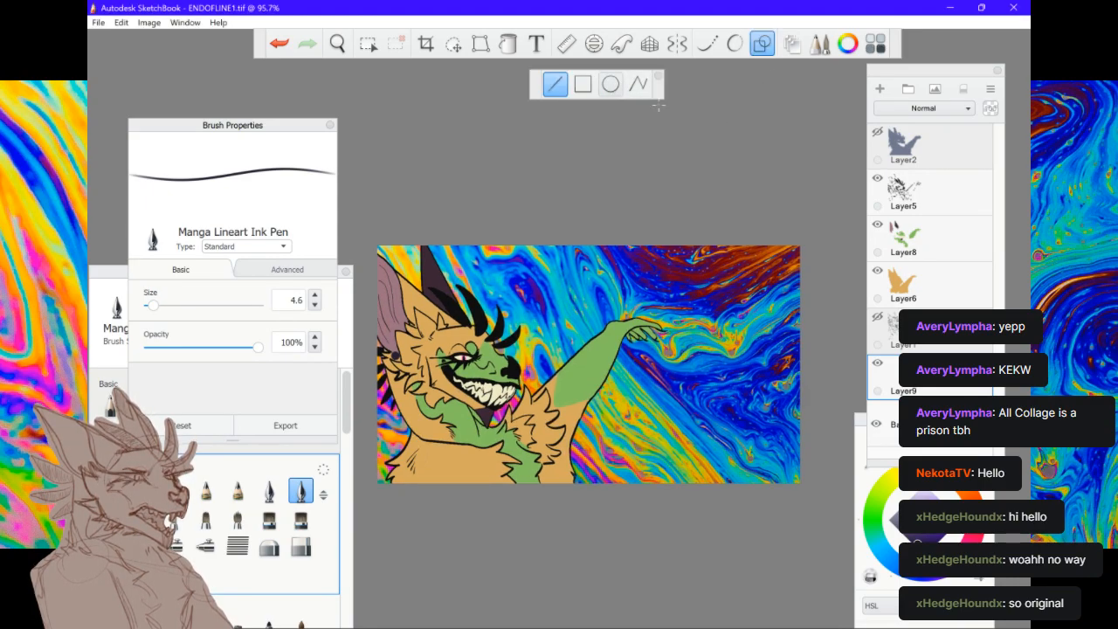
pyautogui.click(638, 84)
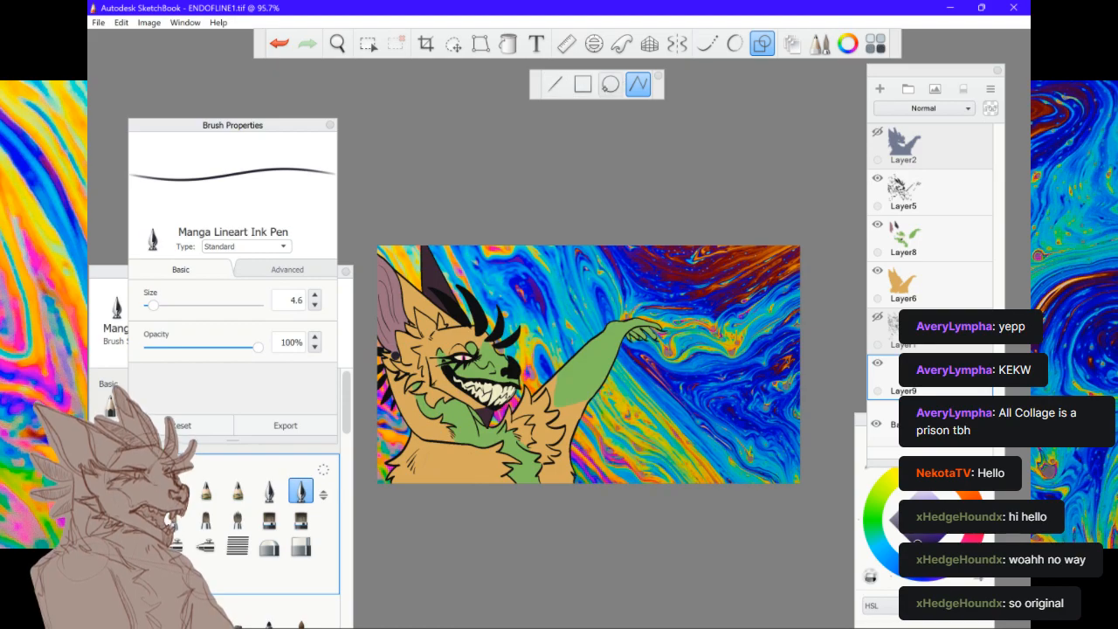
pyautogui.click(583, 84)
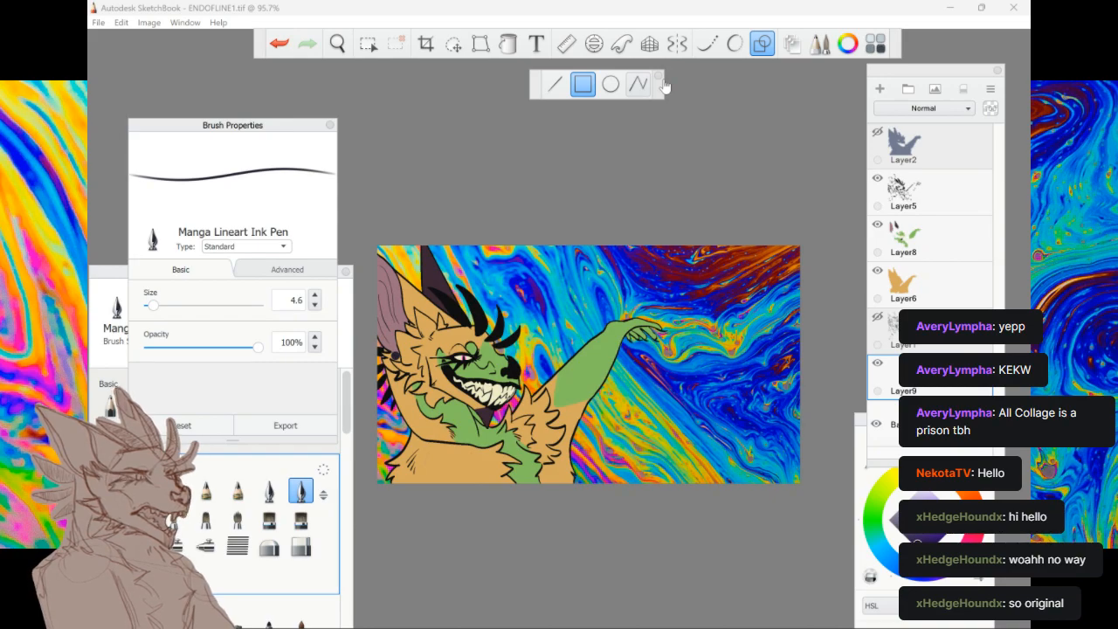
pyautogui.click(479, 302)
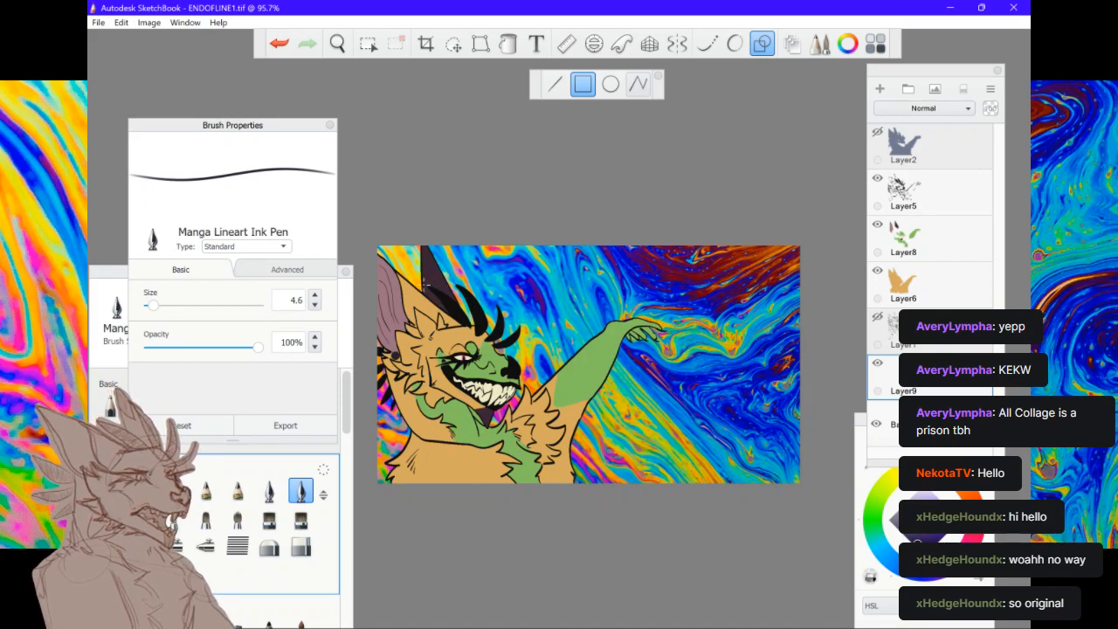
pyautogui.moveTo(736, 299); pyautogui.dragTo(784, 467)
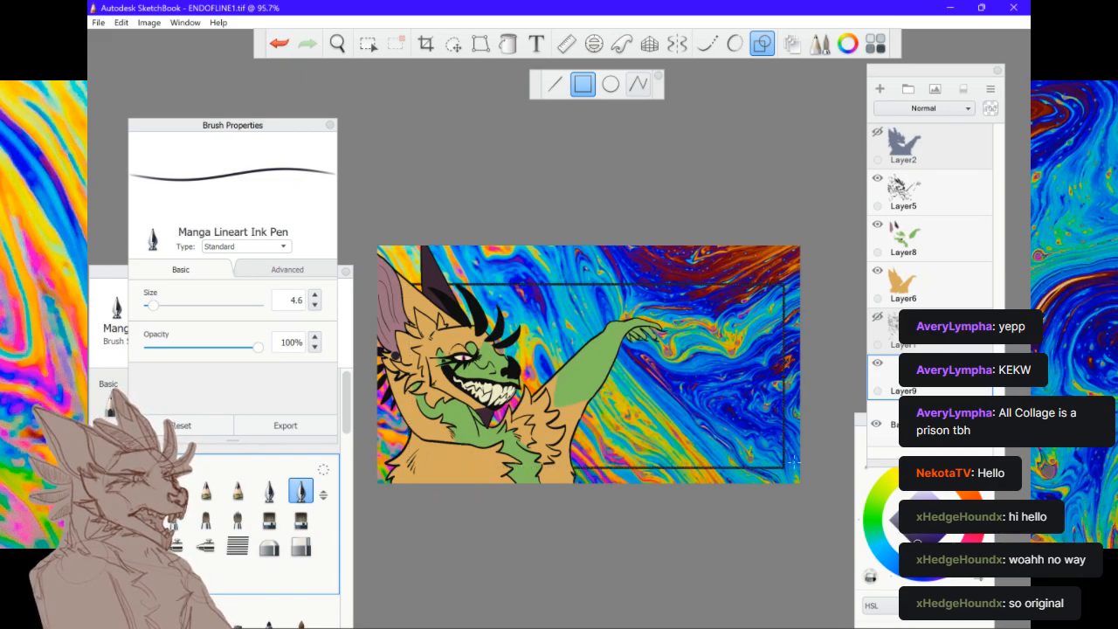
# Stretch and reposition the rectangle outline upward so it leaves a narrow margin inside the canvas edges
pyautogui.press('v')
pyautogui.click(625, 89)
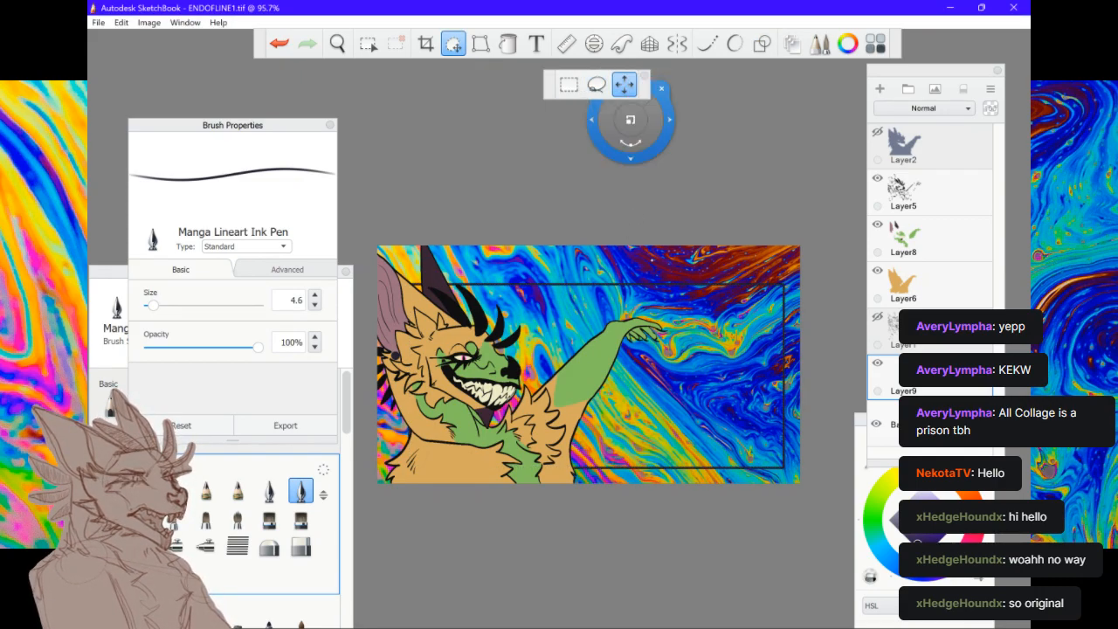
pyautogui.moveTo(692, 306)
pyautogui.mouseDown()
pyautogui.moveTo(725, 288)
pyautogui.moveTo(687, 305)
pyautogui.moveTo(710, 298)
pyautogui.mouseUp()
pyautogui.moveTo(732, 353); pyautogui.dragTo(732, 346)
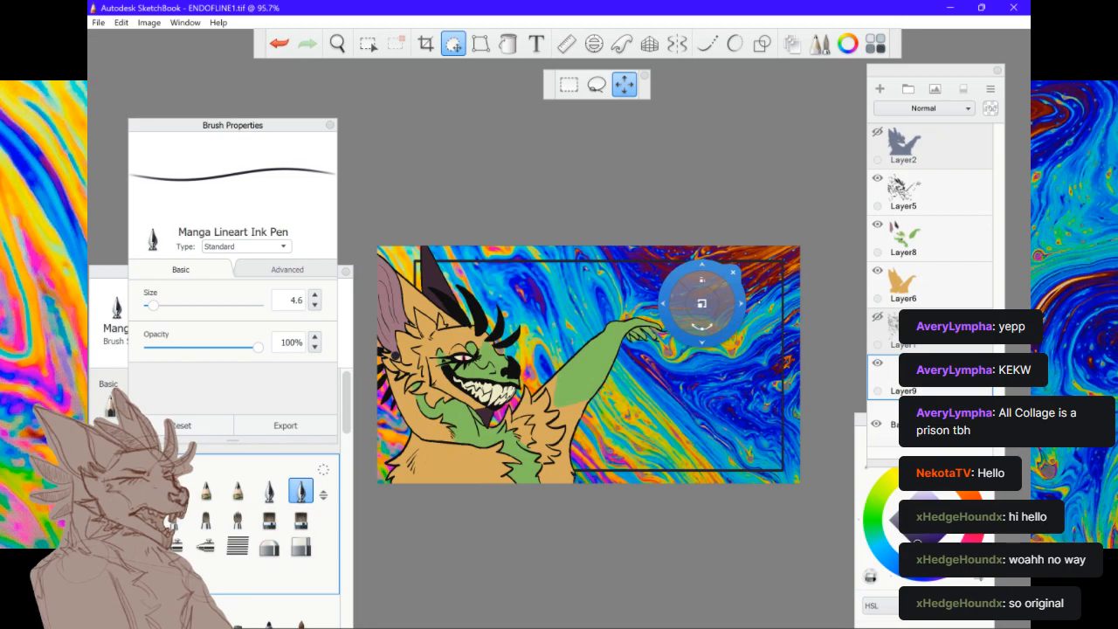
pyautogui.click(751, 272)
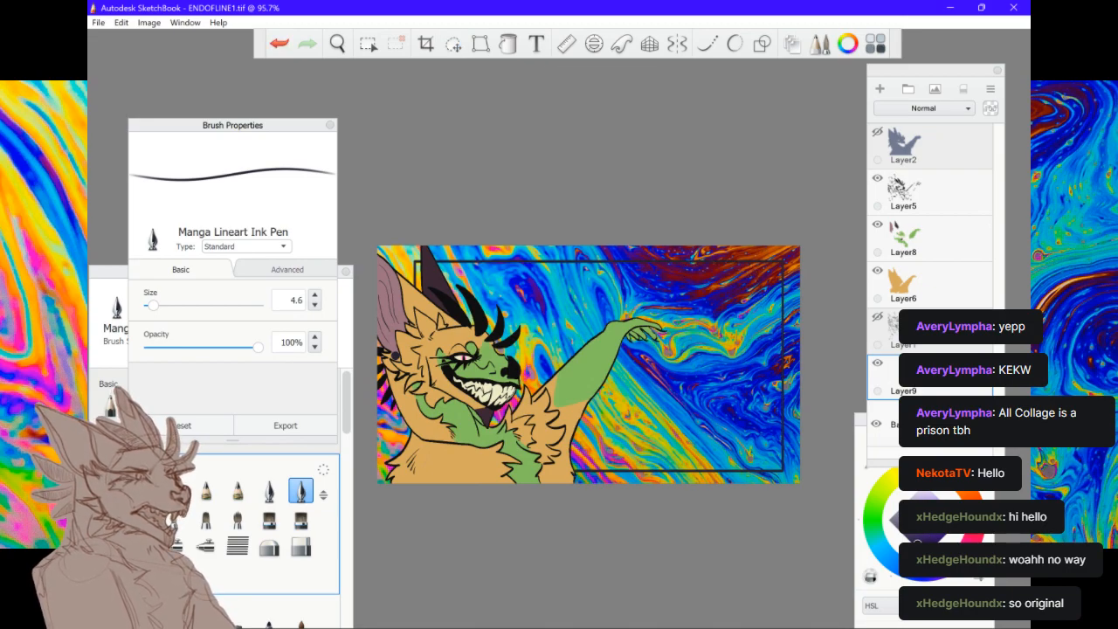
# Fill the rectangle with dark purple and set its layer's blend mode to Multiply after trying Darken
pyautogui.click(508, 43)
pyautogui.click(707, 369)
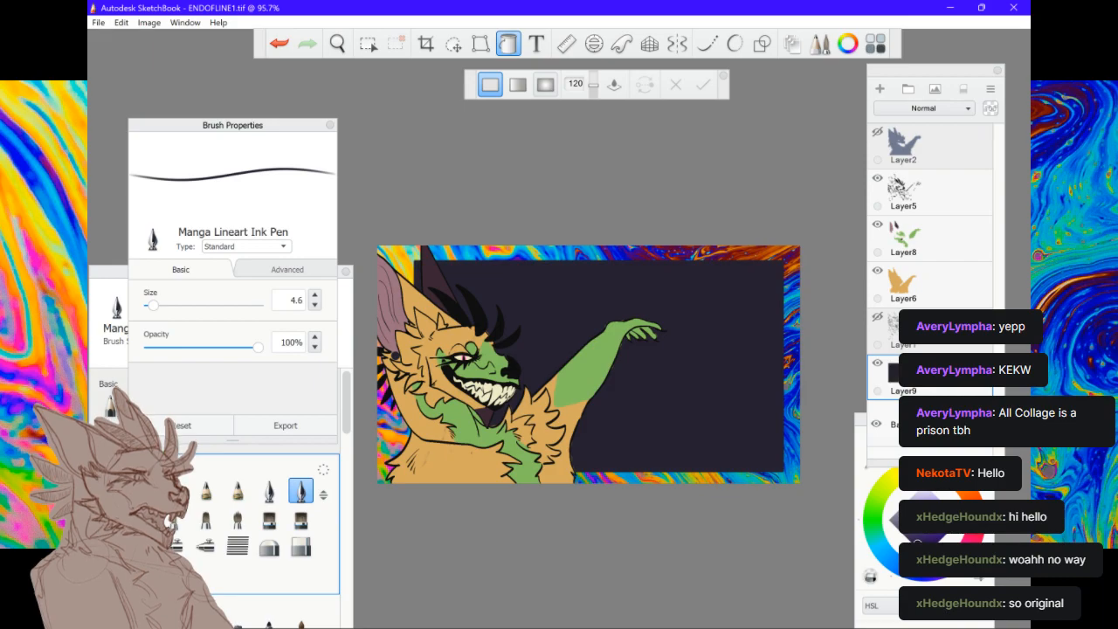
pyautogui.click(923, 108)
pyautogui.click(905, 129)
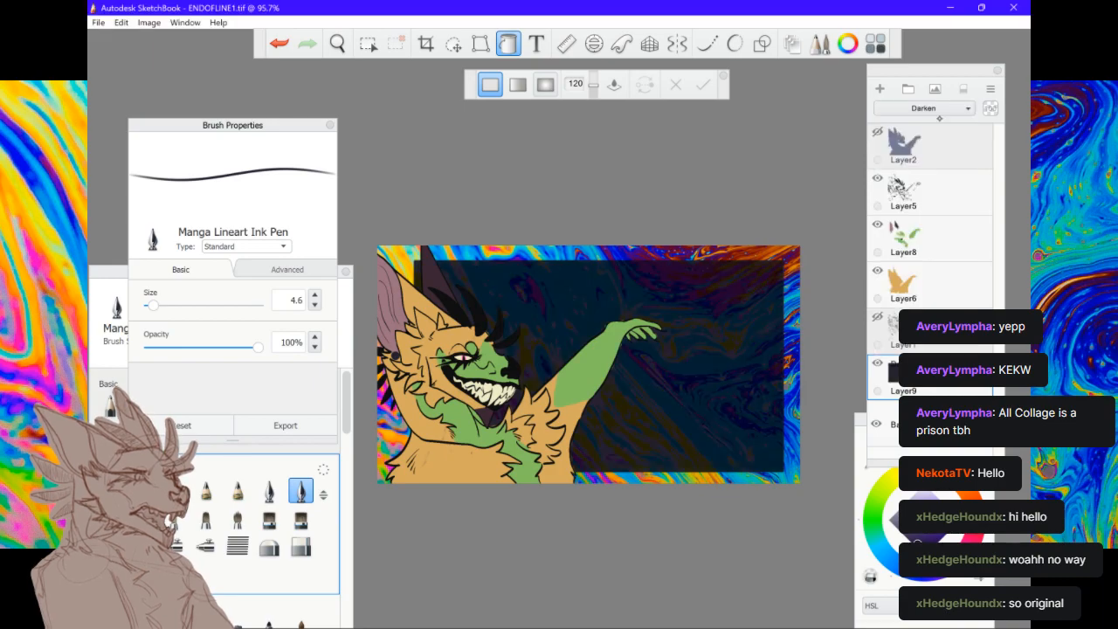
pyautogui.click(924, 108)
pyautogui.click(928, 143)
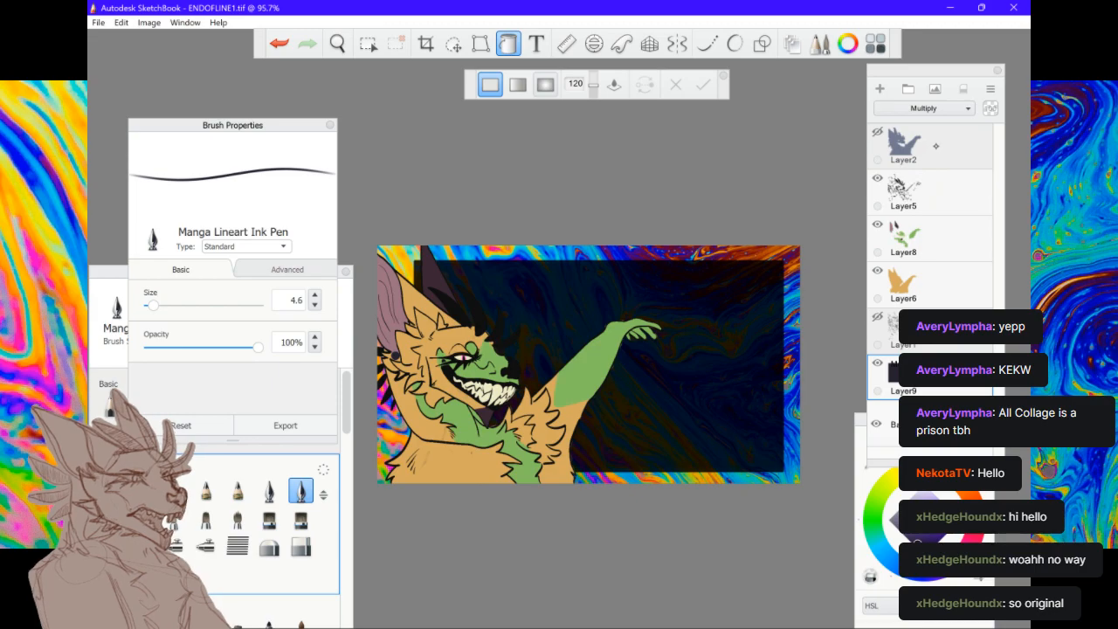
# Refill the Multiply rectangle with lighter colours, trying blue and several purples, and settle on a muted purple
pyautogui.click(937, 524)
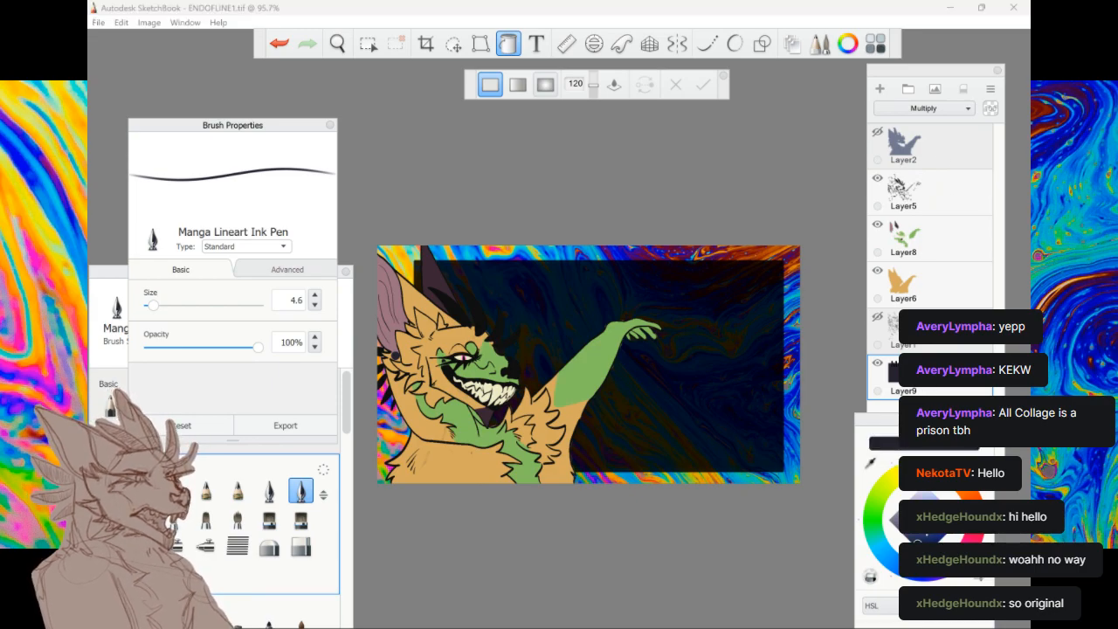
pyautogui.click(687, 397)
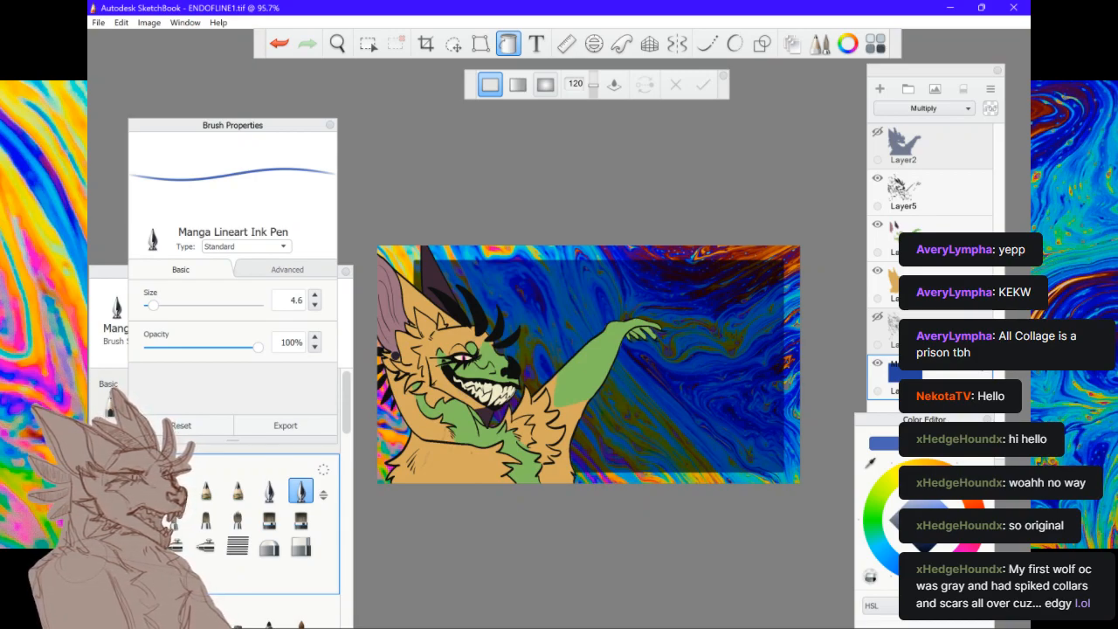
pyautogui.click(955, 563)
pyautogui.click(735, 434)
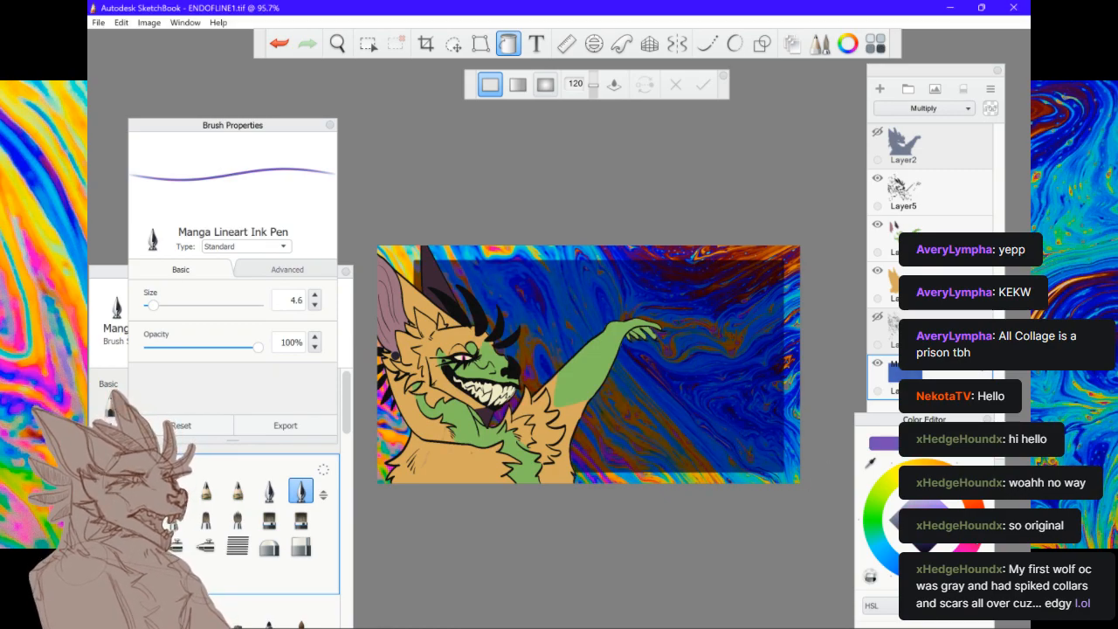
pyautogui.click(928, 502)
pyautogui.click(757, 447)
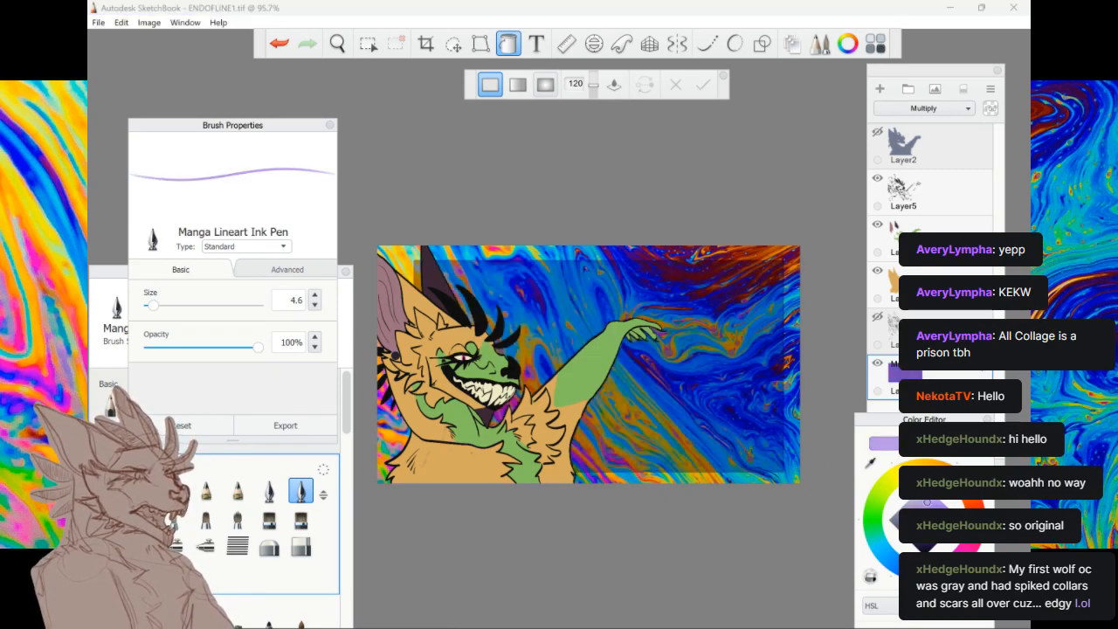
pyautogui.click(925, 519)
pyautogui.click(756, 447)
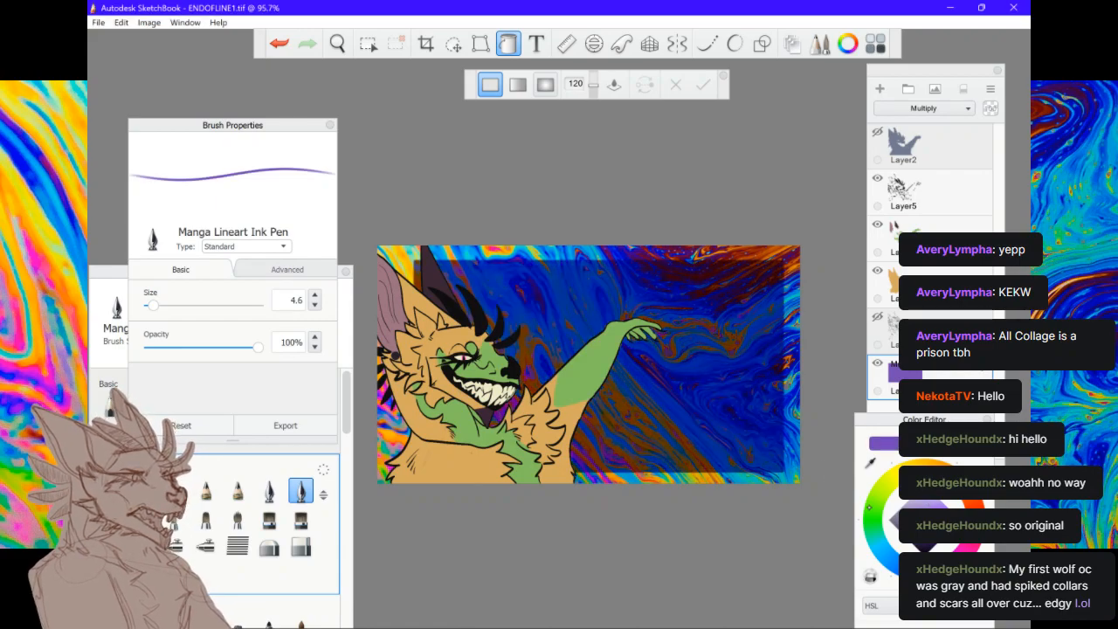
pyautogui.click(905, 513)
pyautogui.click(761, 432)
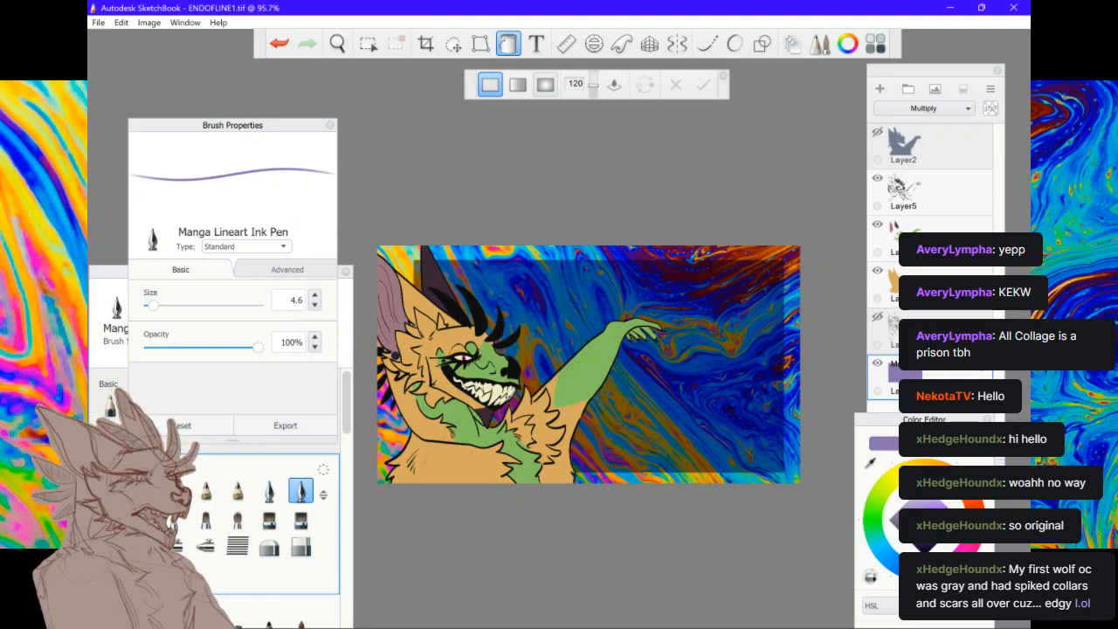
# Clean up the colour edges around the character's outstretched fingers on the green and orange layers with the Manga Hard Eraser
pyautogui.click(948, 285)
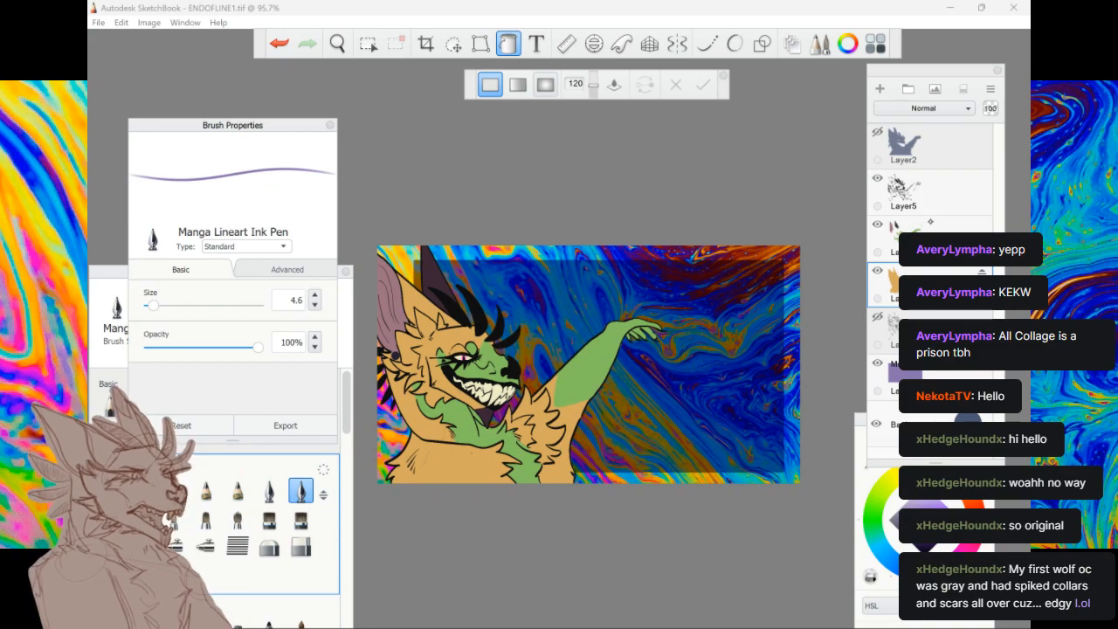
pyautogui.click(931, 224)
pyautogui.click(300, 546)
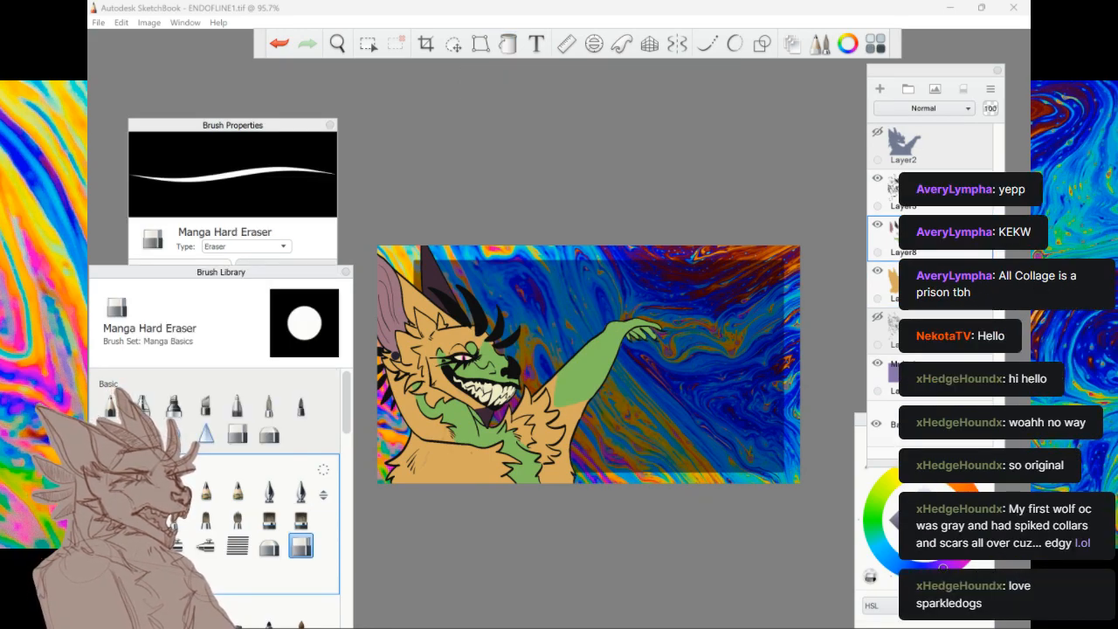
pyautogui.scroll(6, 619, 367)
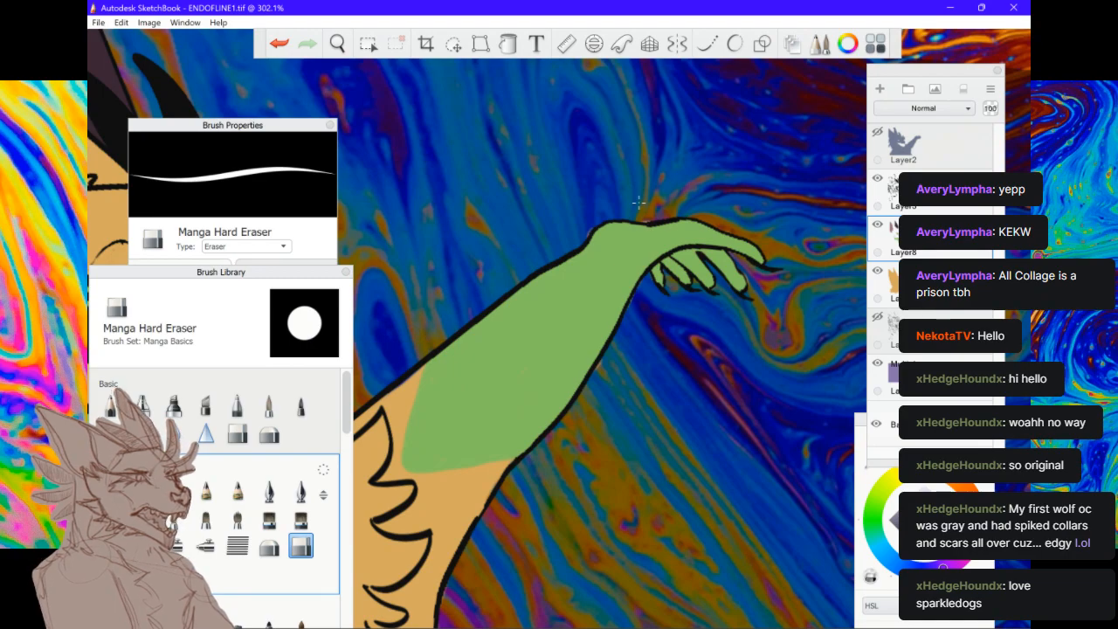
pyautogui.click(307, 42)
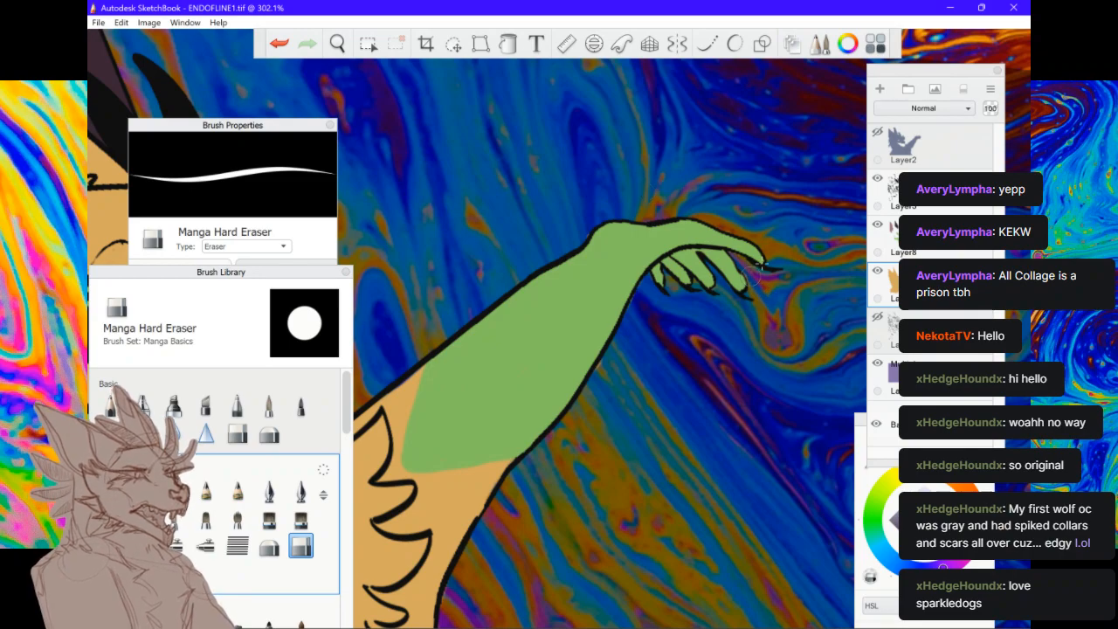
pyautogui.scroll(-3, 762, 264)
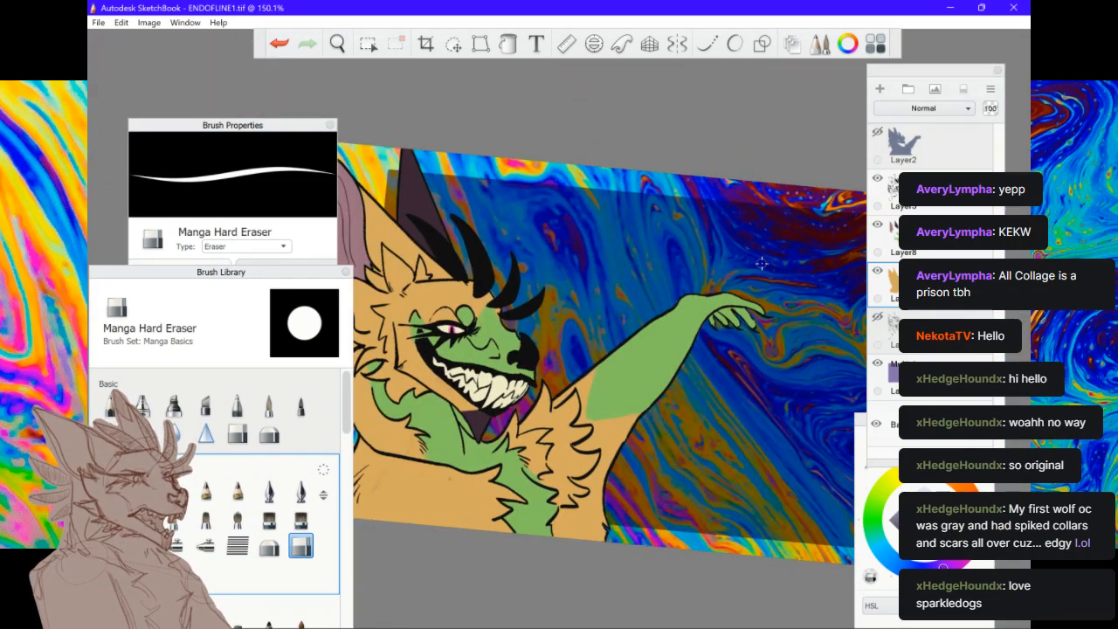
# Examine the character's arm, face, horns and chest up close for leftover stray marks and colour gaps
pyautogui.scroll(2, 604, 432)
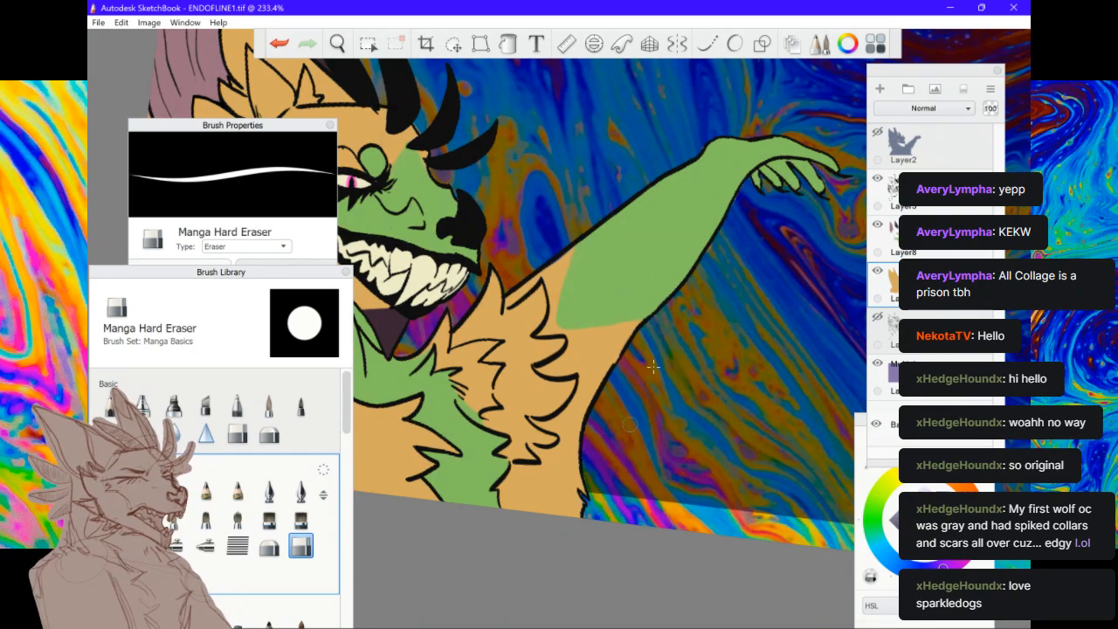
pyautogui.scroll(-3, 653, 367)
pyautogui.scroll(6, 653, 367)
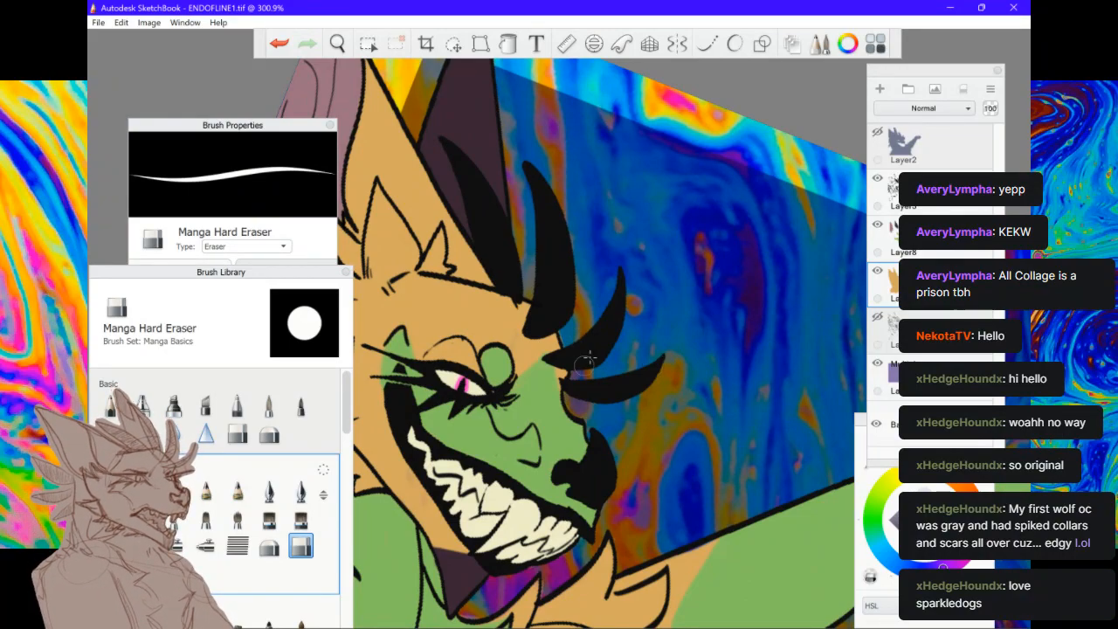
pyautogui.scroll(-8, 590, 356)
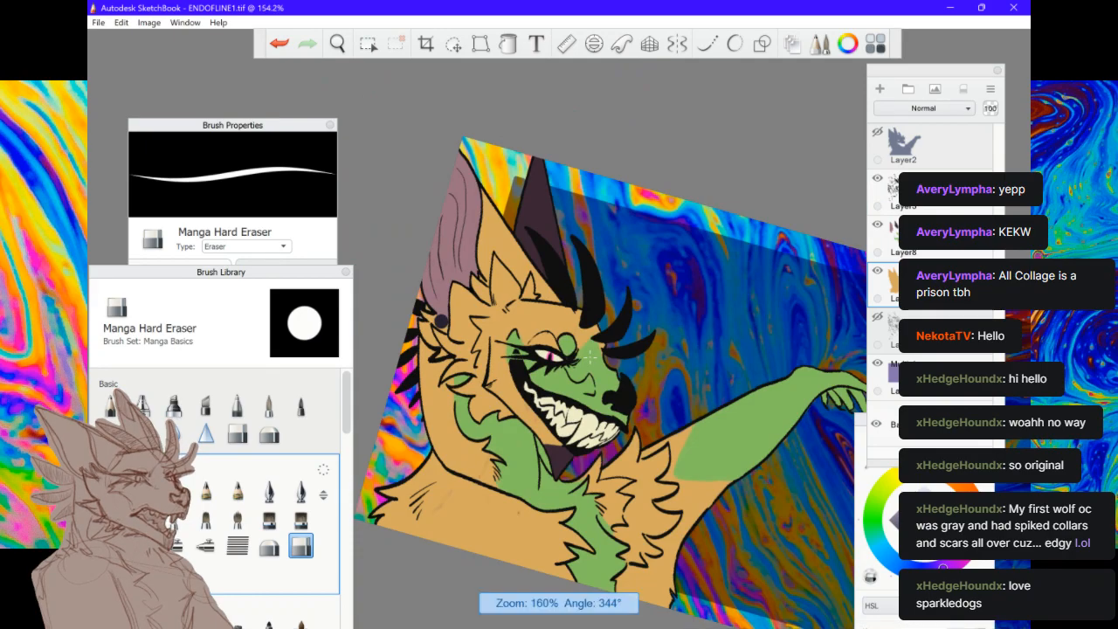
pyautogui.scroll(2, 590, 356)
pyautogui.scroll(-1, 590, 356)
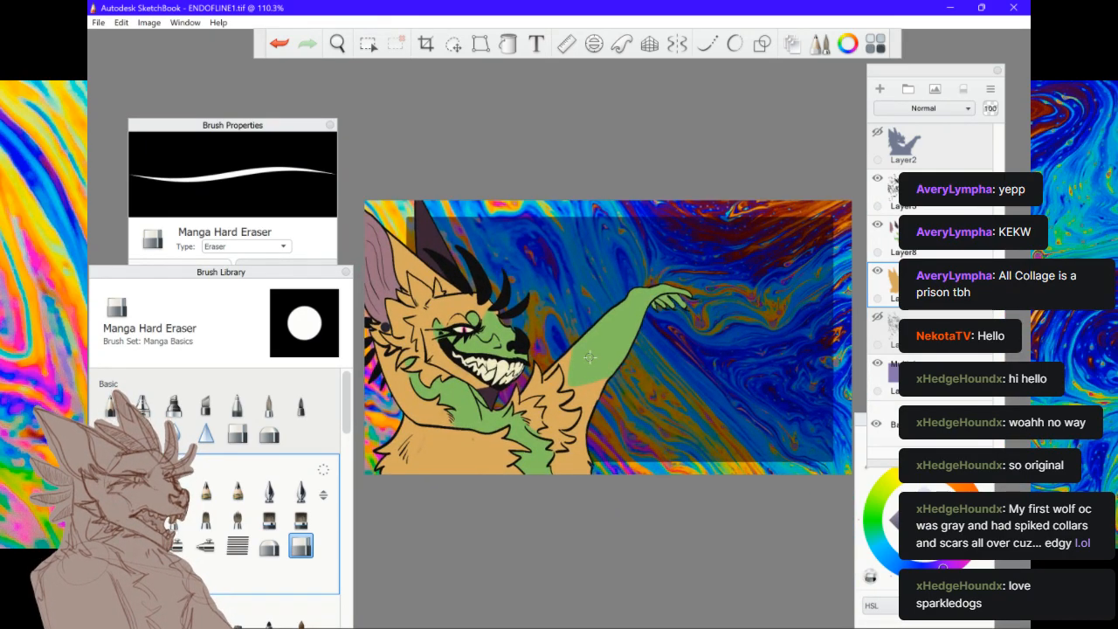
pyautogui.scroll(5, 589, 357)
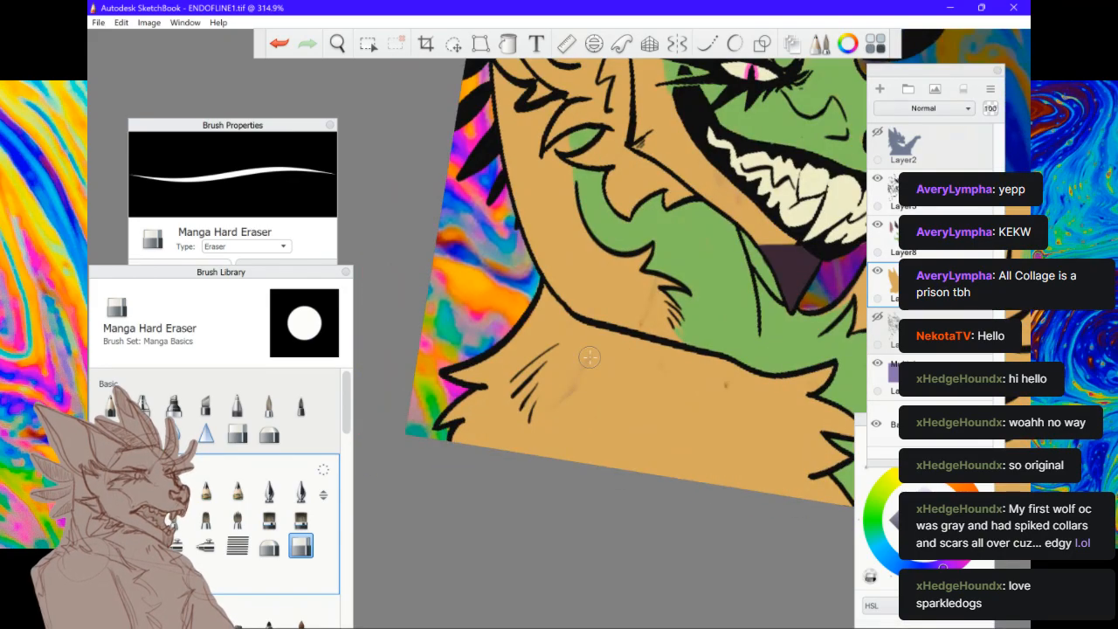
# Try erasing the faint stray marks on the orange shoulder with the Manga Hard Eraser, and undo the stroke
pyautogui.moveTo(599, 355); pyautogui.dragTo(558, 413)
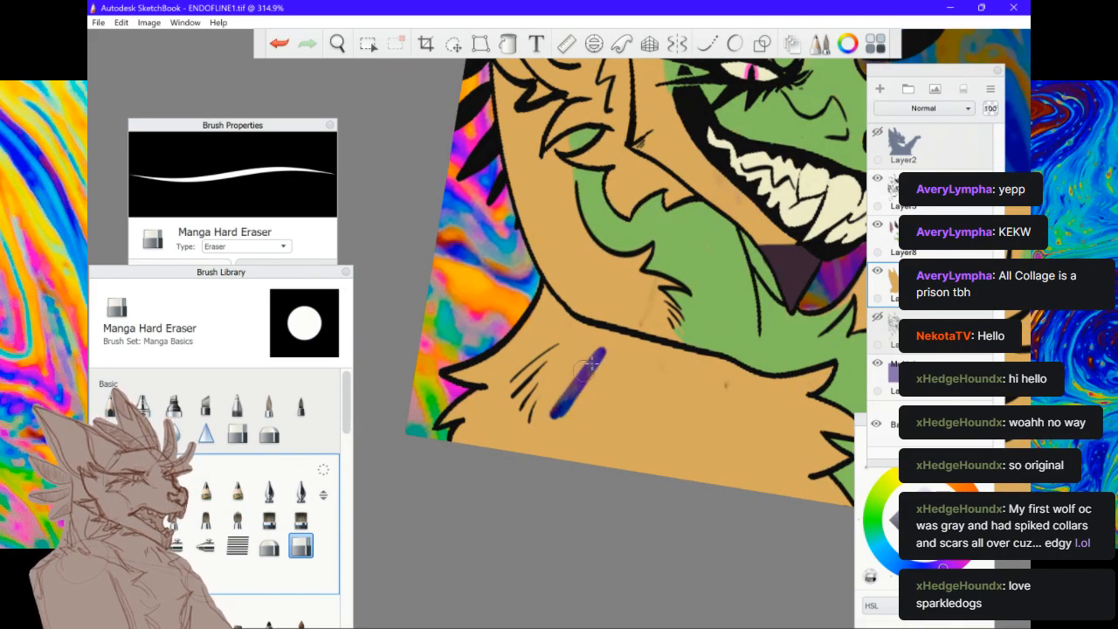
pyautogui.click(279, 41)
pyautogui.click(904, 234)
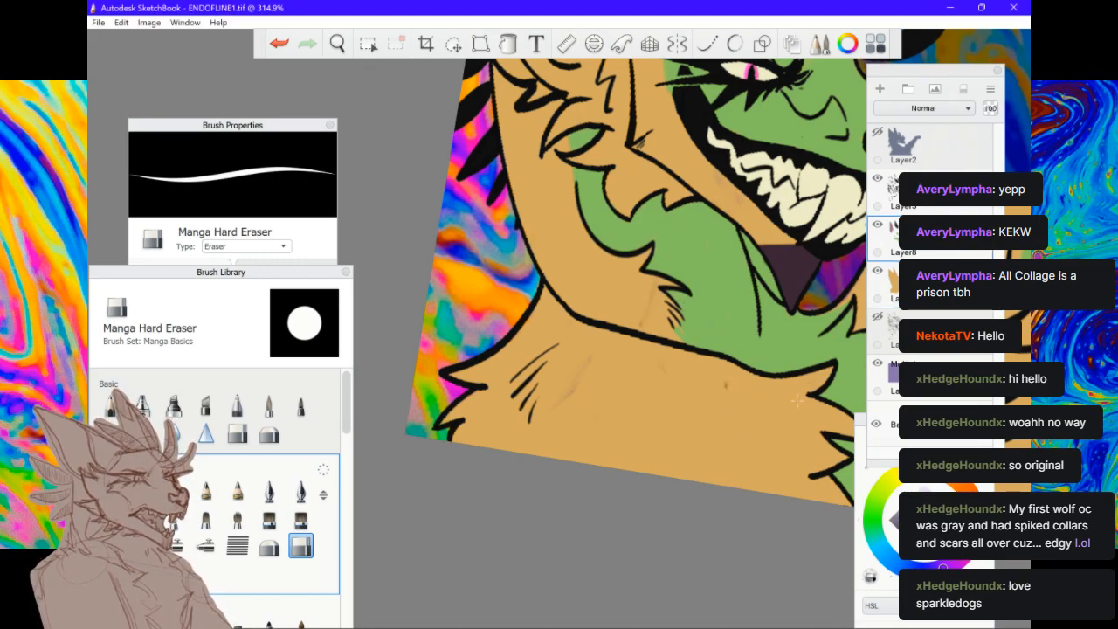
# Paint over the stray specks on the orange chest on Layer6, using the Manga Lineart Ink Pen with the fur's sampled orange
pyautogui.click(893, 282)
pyautogui.click(301, 491)
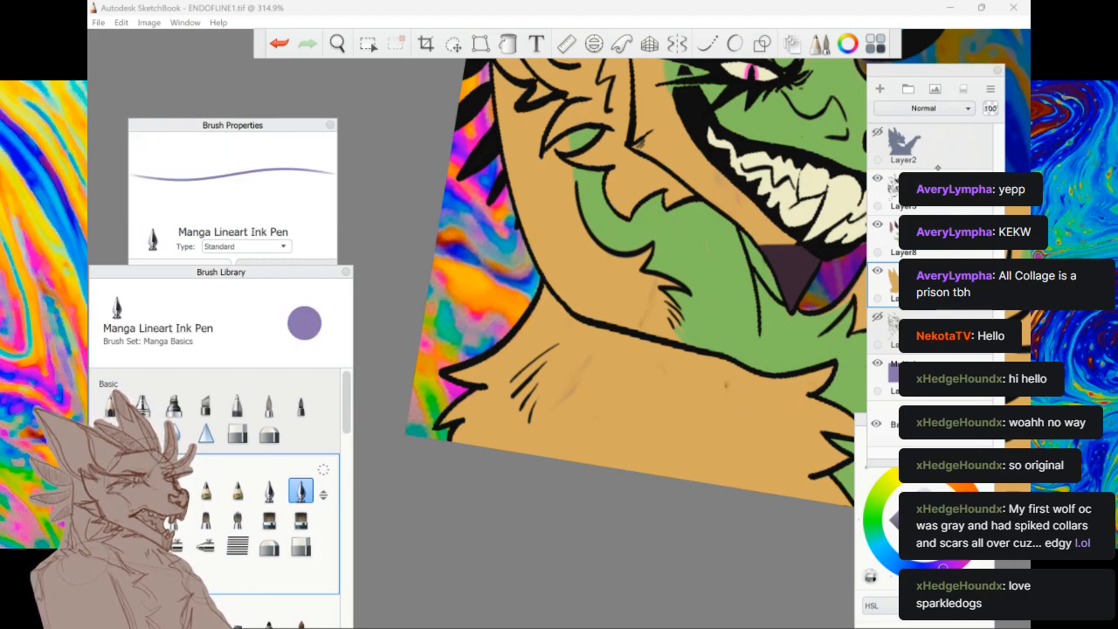
pyautogui.click(289, 210)
pyautogui.click(869, 463)
pyautogui.click(790, 496)
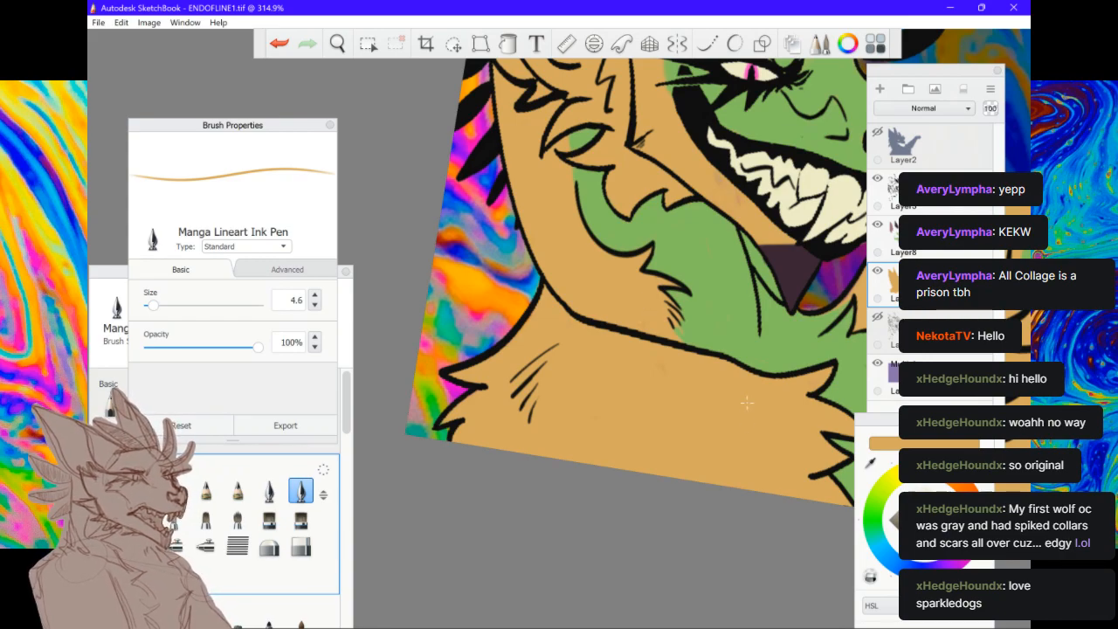
# Review the whole banner, from the character's face and arm to the dark panel and its margins
pyautogui.scroll(-5, 751, 377)
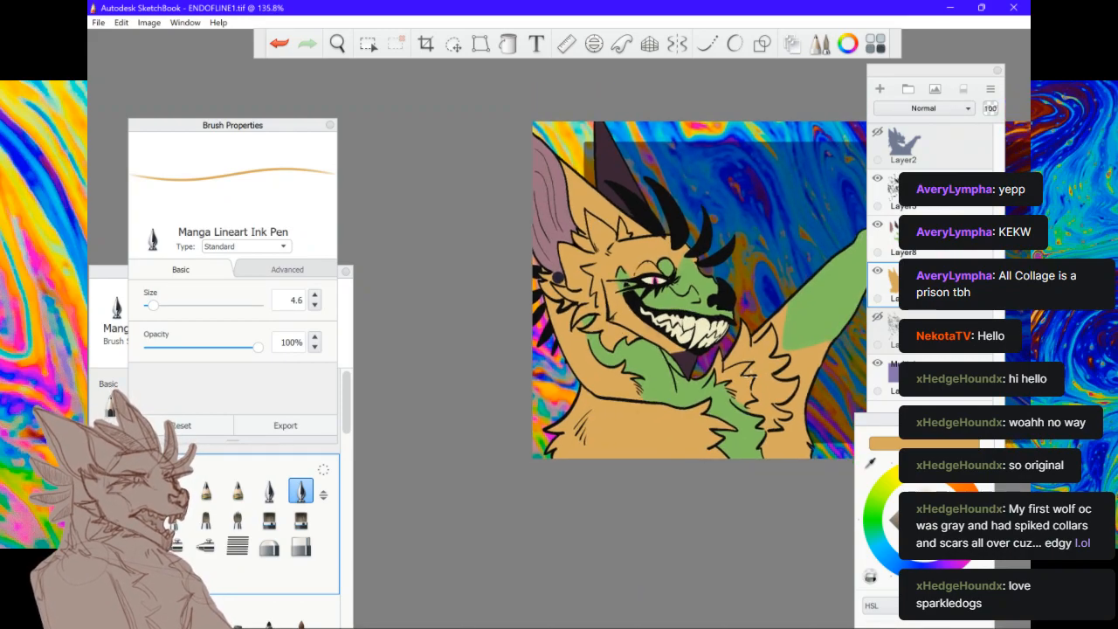
pyautogui.scroll(3, 749, 375)
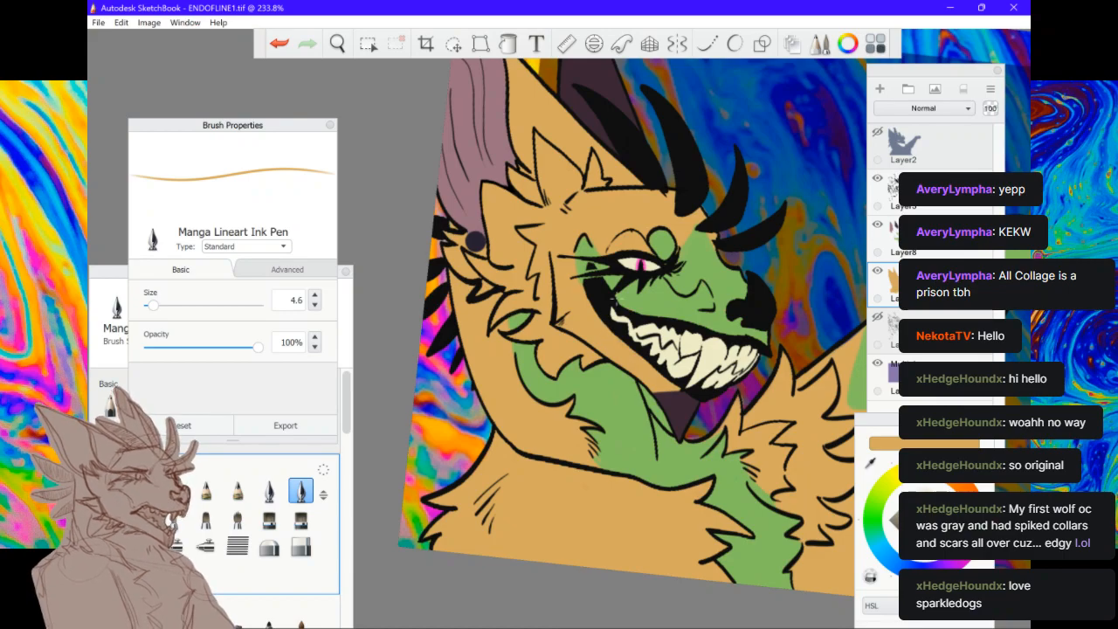
pyautogui.scroll(-5, 594, 359)
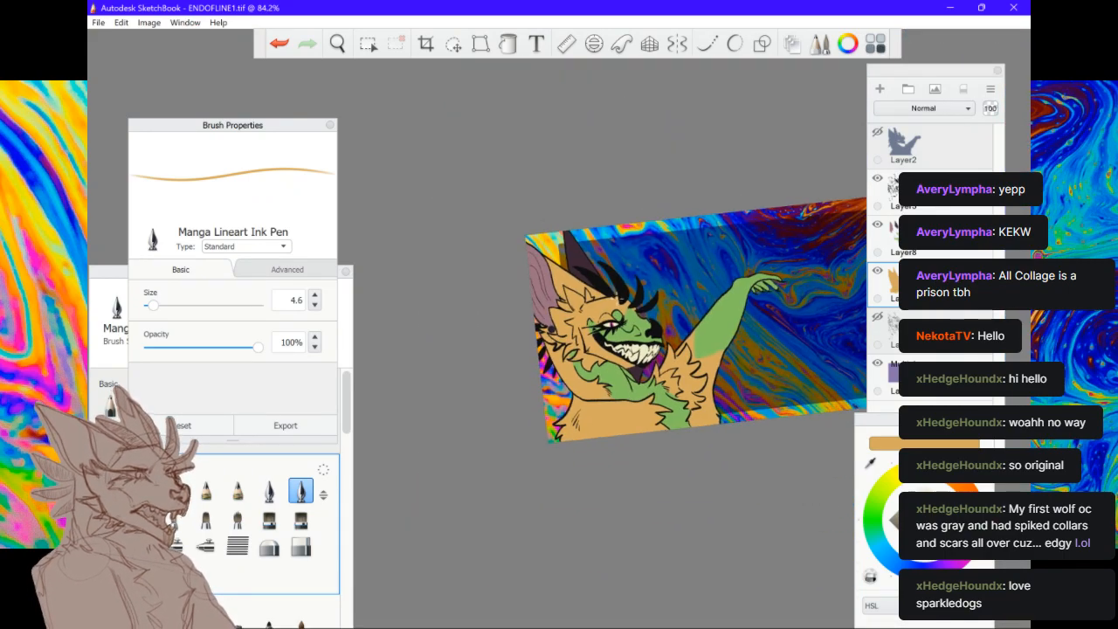
pyautogui.scroll(3, 617, 299)
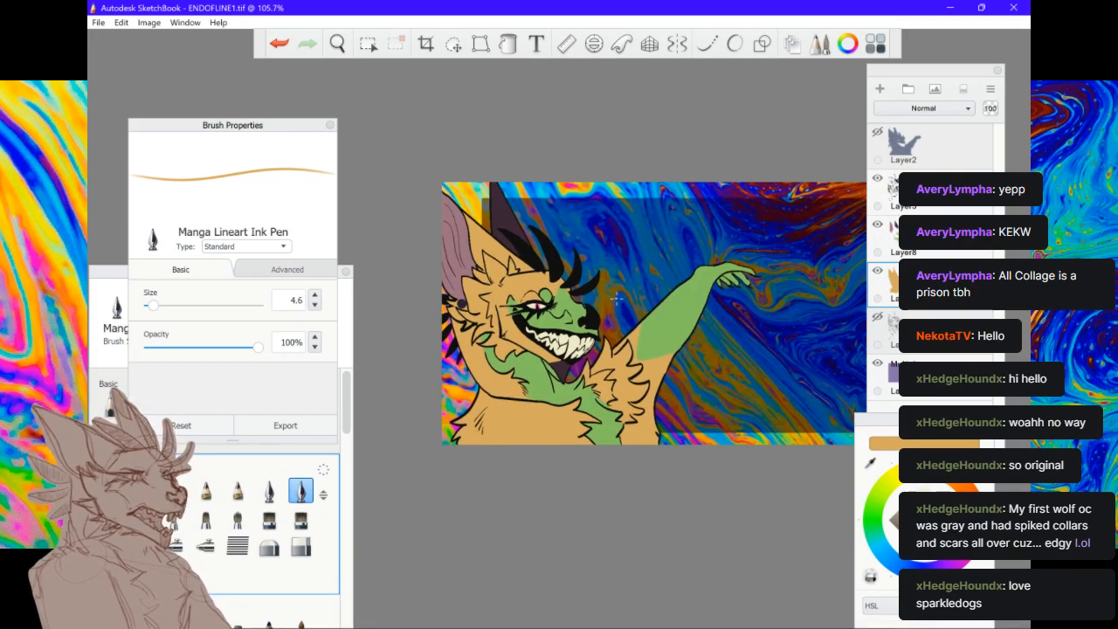
pyautogui.scroll(2, 617, 299)
pyautogui.scroll(-2, 617, 299)
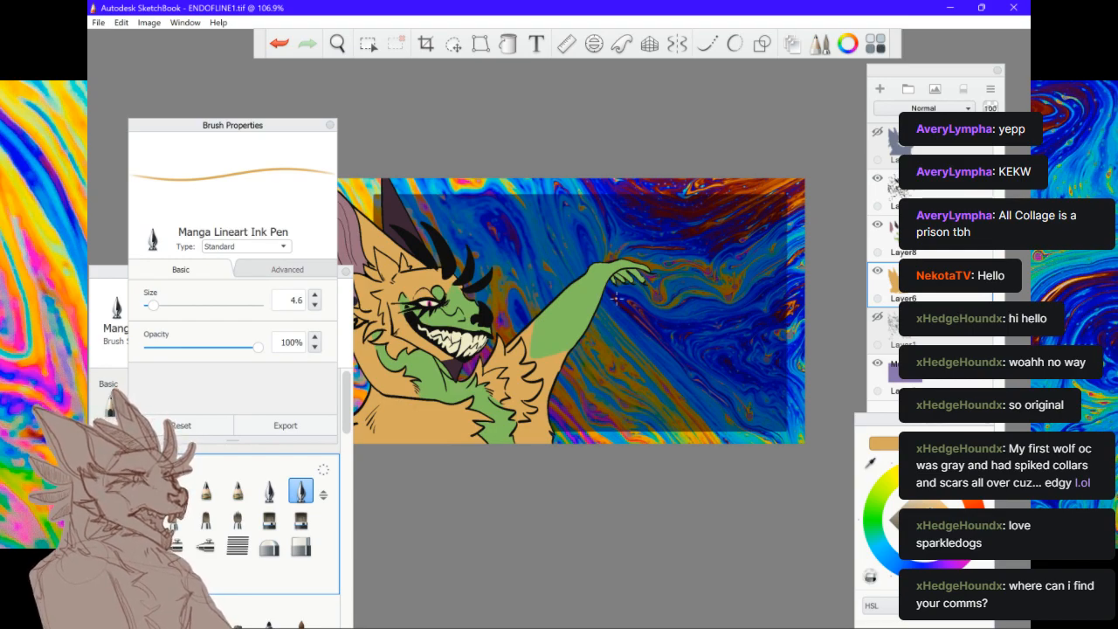
pyautogui.scroll(1, 617, 298)
pyautogui.scroll(-2, 617, 299)
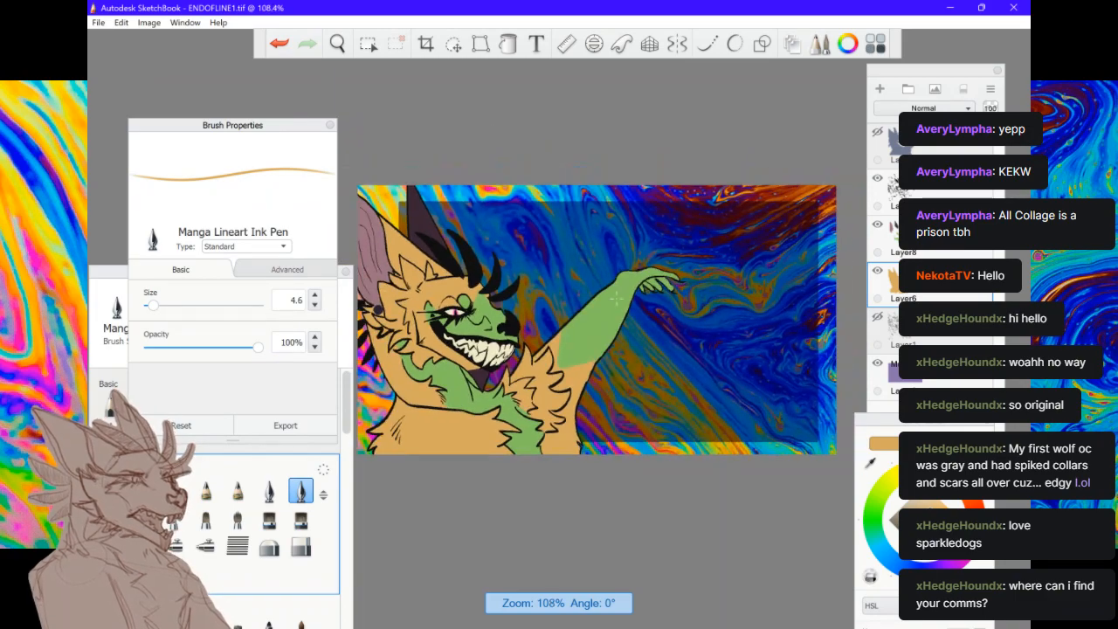
pyautogui.scroll(2, 617, 299)
pyautogui.scroll(-2, 617, 299)
pyautogui.scroll(1, 617, 298)
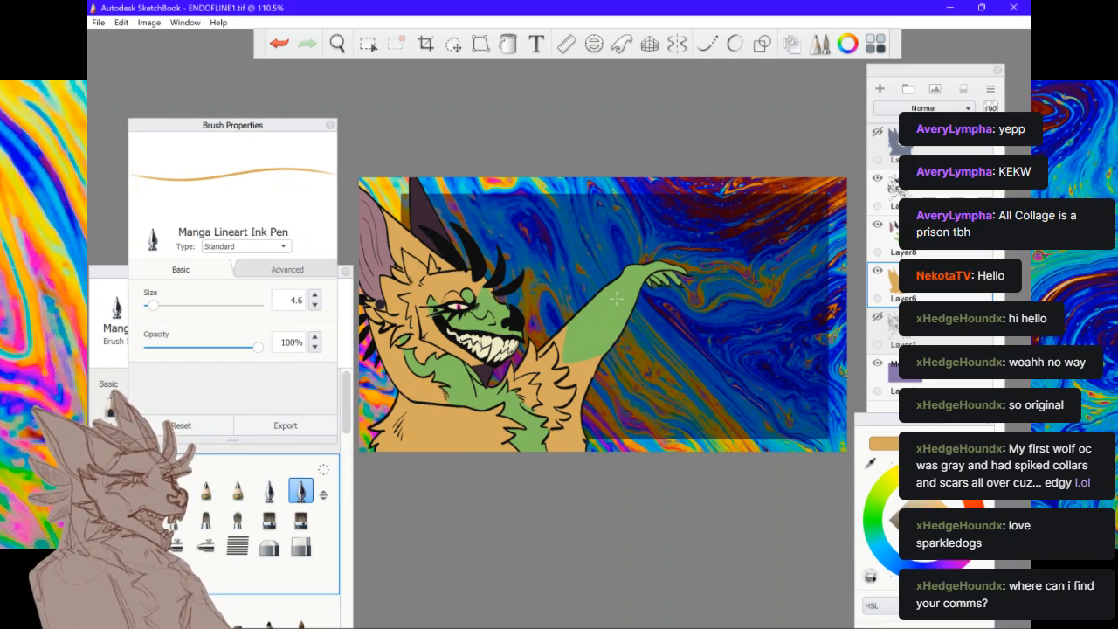
pyautogui.scroll(-1, 617, 300)
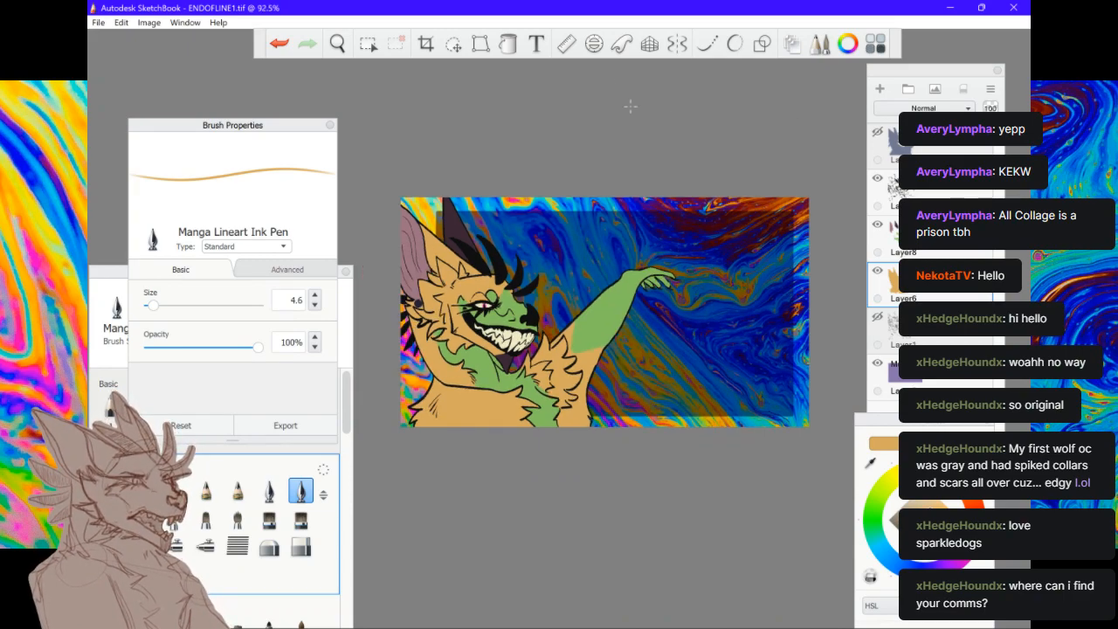
pyautogui.click(538, 51)
pyautogui.moveTo(597, 301)
pyautogui.mouseDown()
pyautogui.moveTo(537, 392)
pyautogui.moveTo(587, 415)
pyautogui.mouseUp()
pyautogui.click(715, 413)
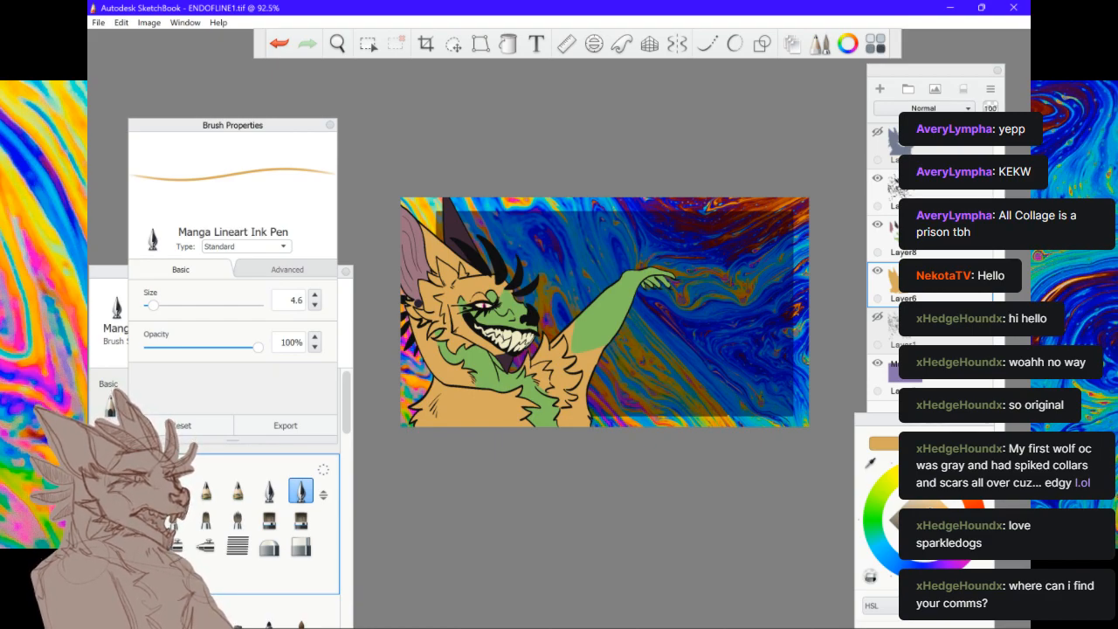
pyautogui.scroll(3, 767, 355)
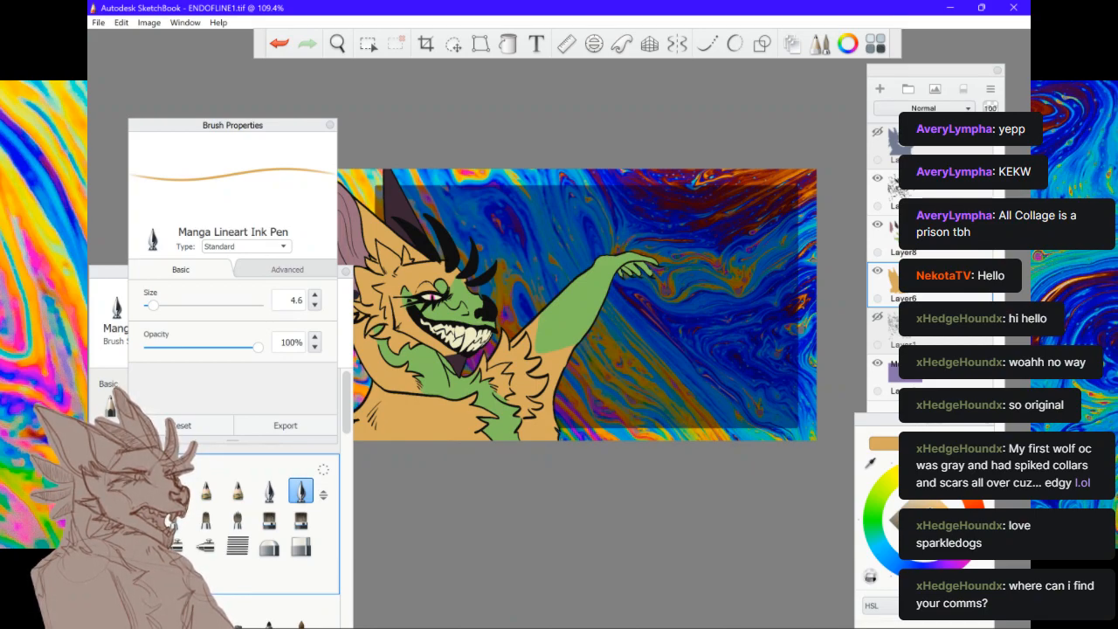
pyautogui.scroll(-2, 581, 319)
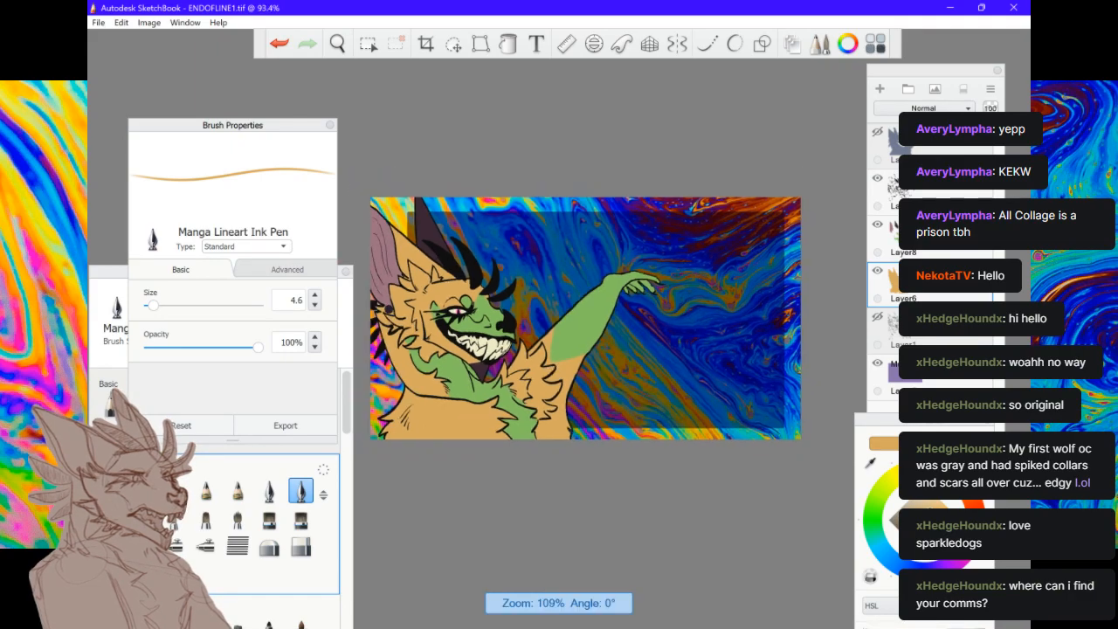
pyautogui.scroll(1, 581, 319)
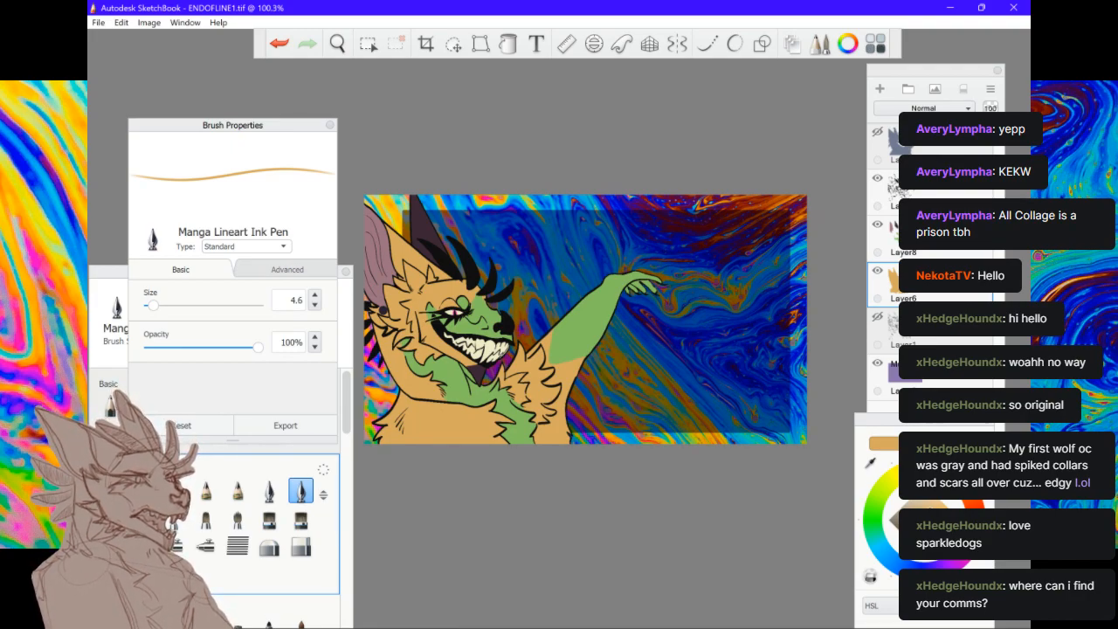
pyautogui.scroll(3, 637, 291)
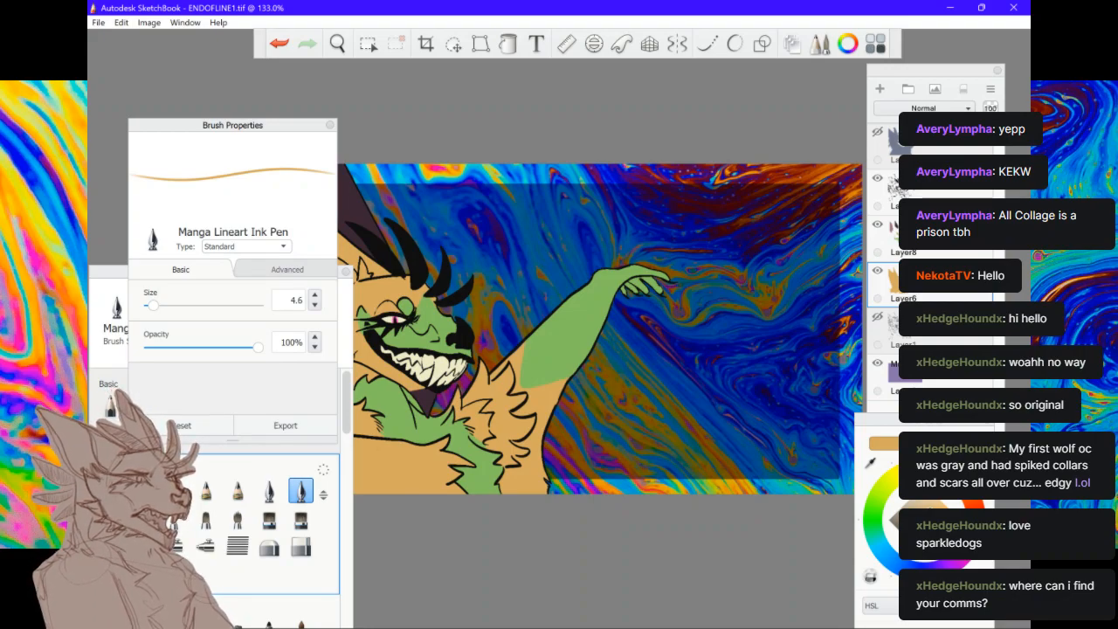
# Move the layer list higher, check the live stream in Twitch Studio and return to SketchBook
pyautogui.moveTo(942, 71); pyautogui.dragTo(974, 38)
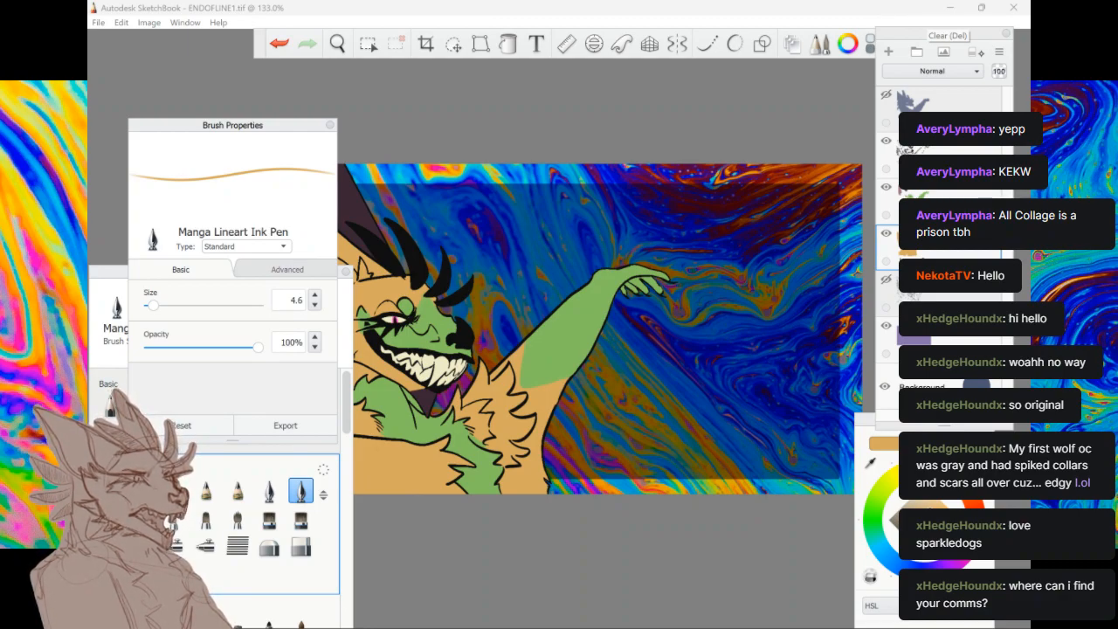
pyautogui.click(813, 199)
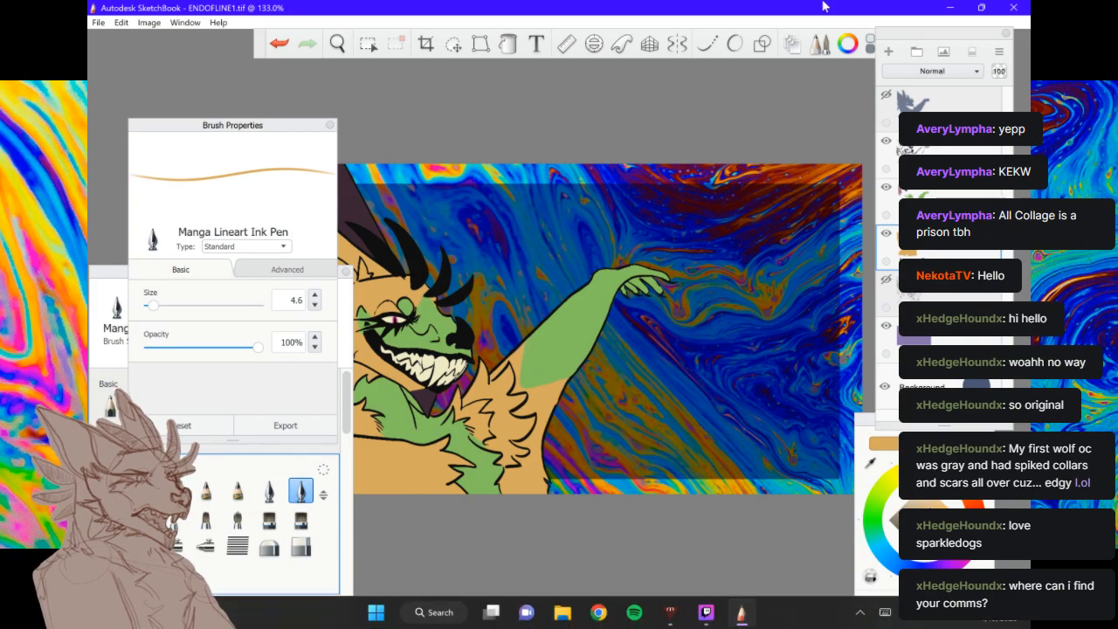
pyautogui.click(705, 614)
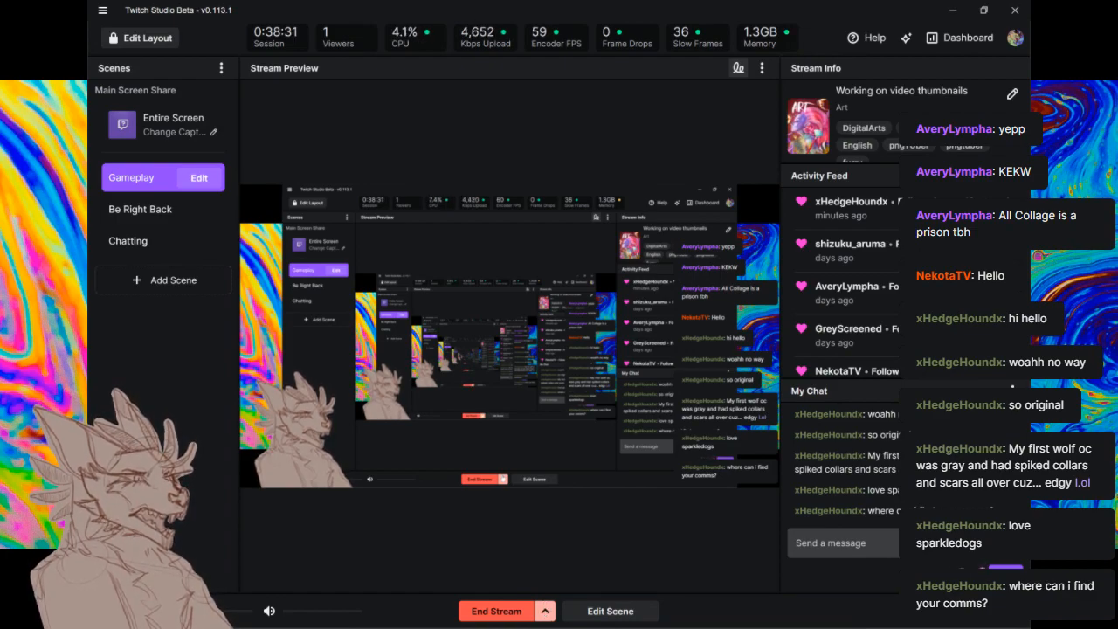
pyautogui.click(755, 620)
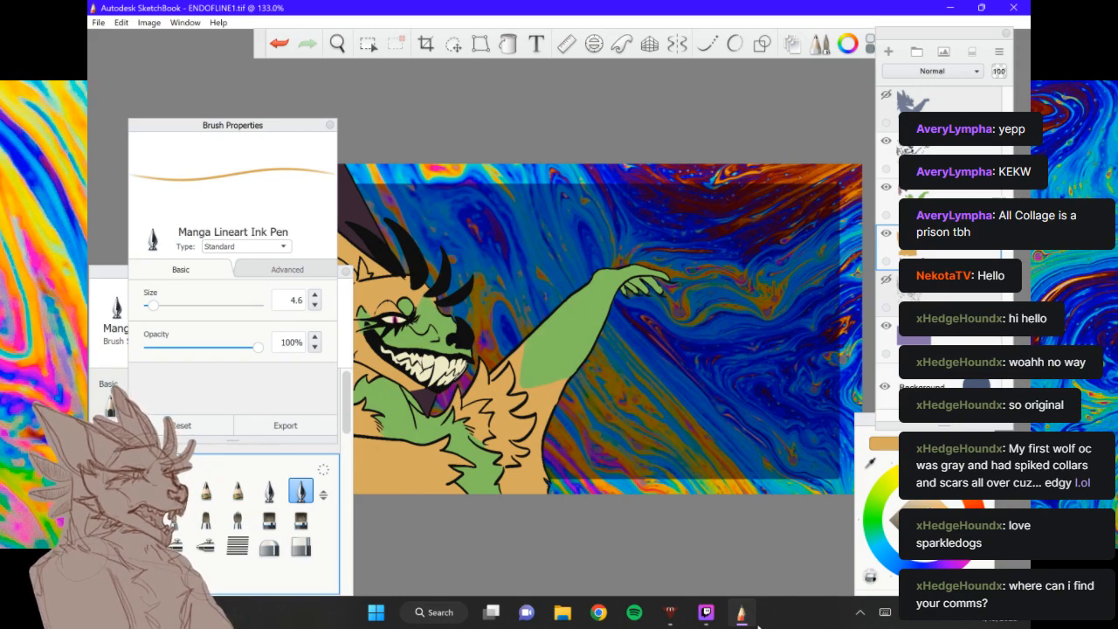
# Choose a bright pink brush colour and add a new layer directly beneath the orange colour layer
pyautogui.scroll(-3, 608, 328)
pyautogui.scroll(2, 608, 329)
pyautogui.scroll(-1, 608, 329)
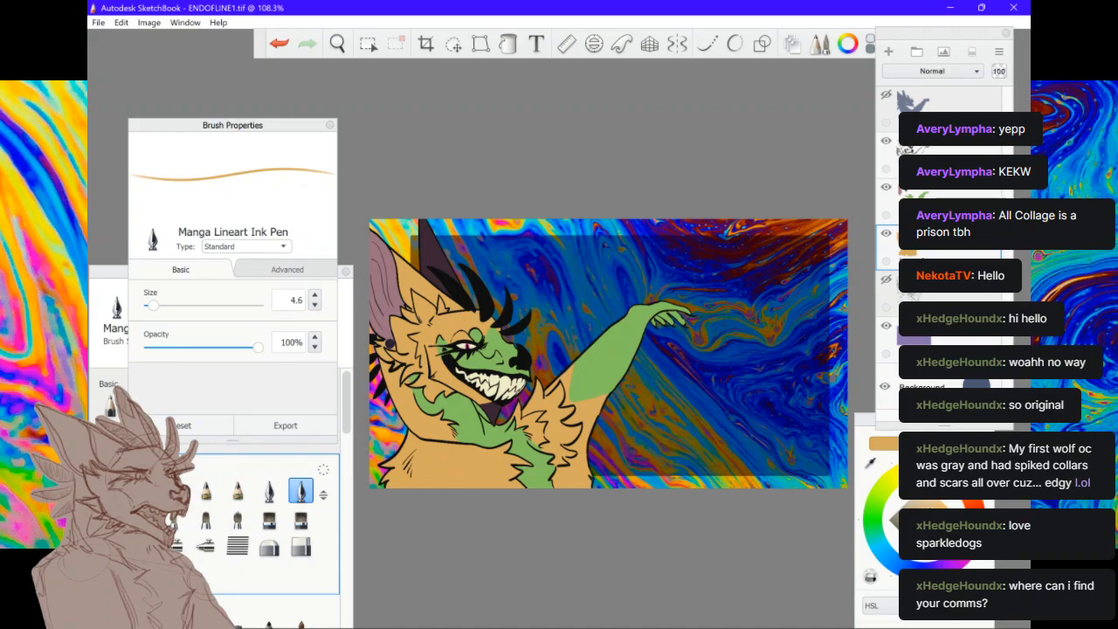
pyautogui.click(972, 540)
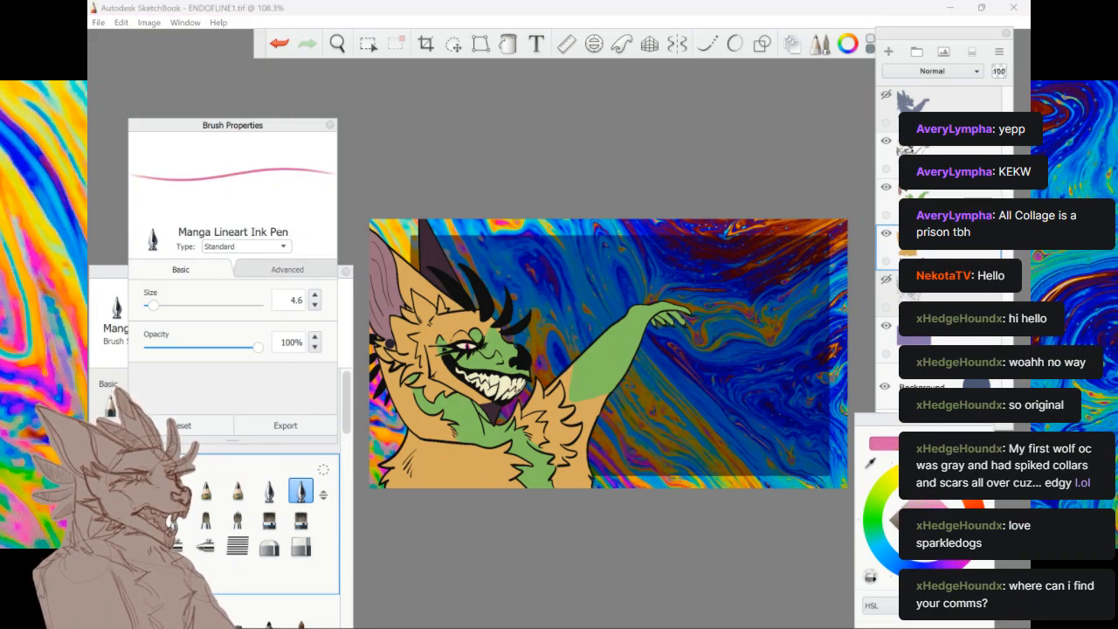
pyautogui.click(953, 520)
pyautogui.click(889, 50)
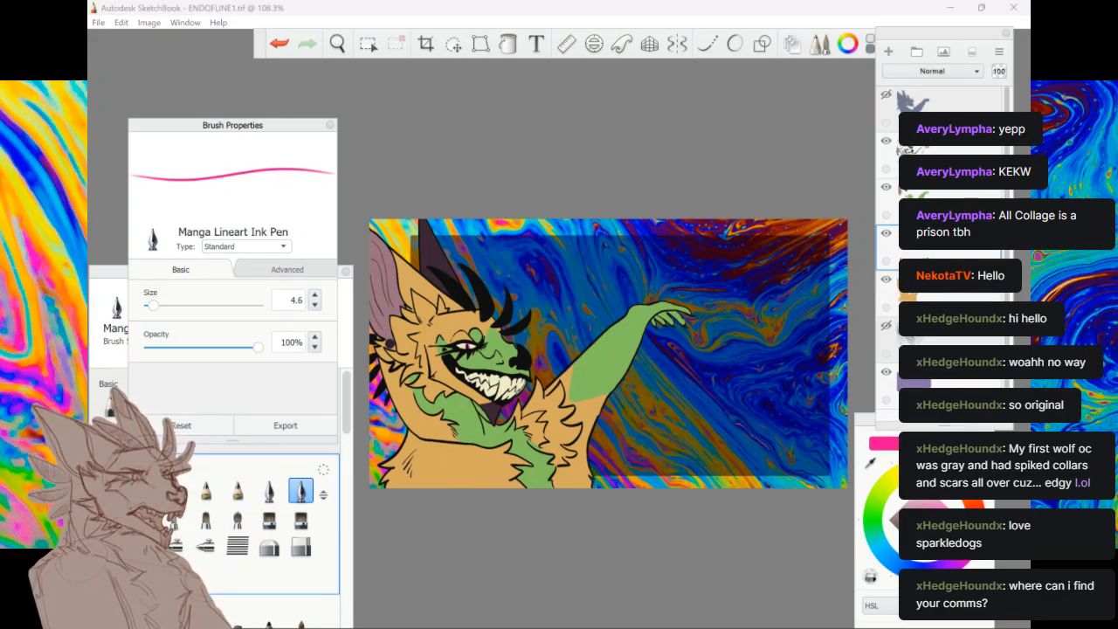
pyautogui.moveTo(988, 254); pyautogui.dragTo(978, 328)
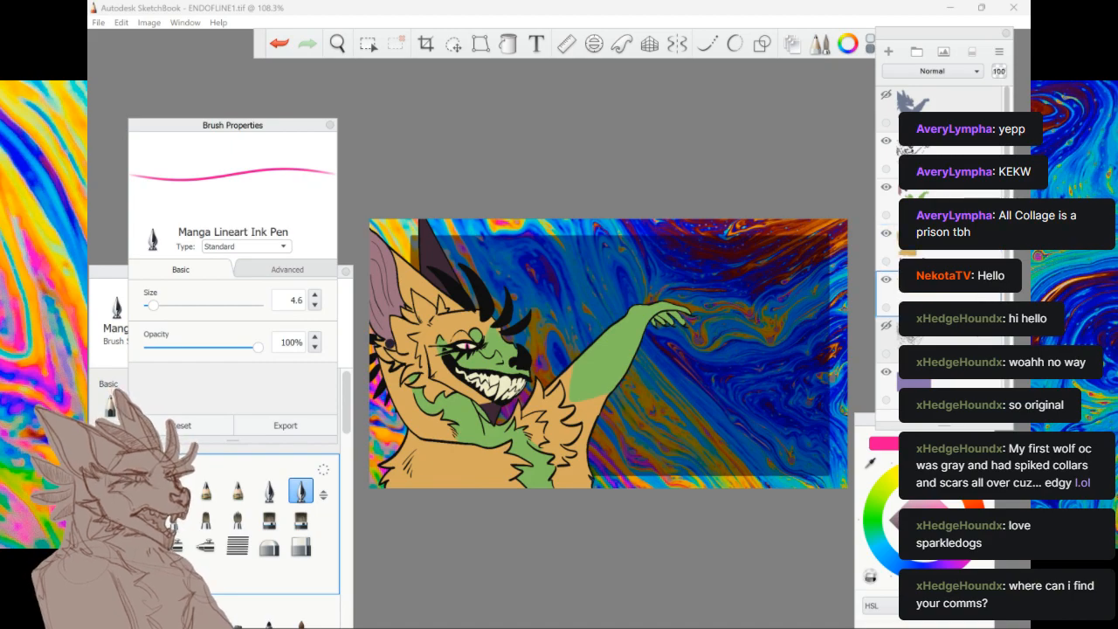
# Try a bright pink stroke behind the raised wrist with the Manga Lineart Ink Pen at size 24.7, and undo it
pyautogui.scroll(4, 611, 341)
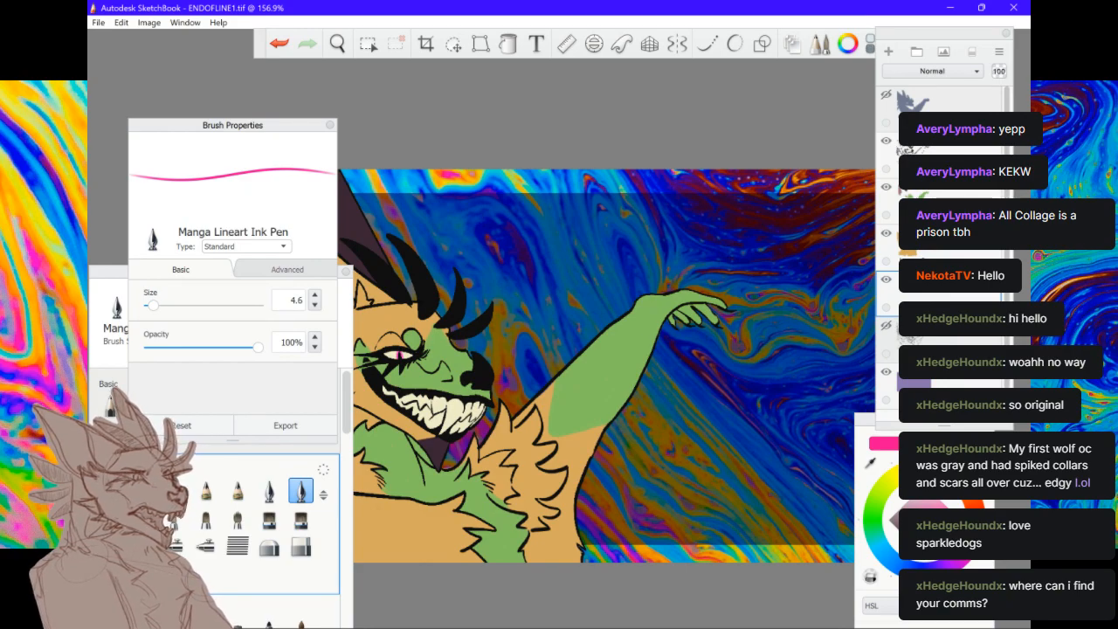
pyautogui.scroll(3, 608, 366)
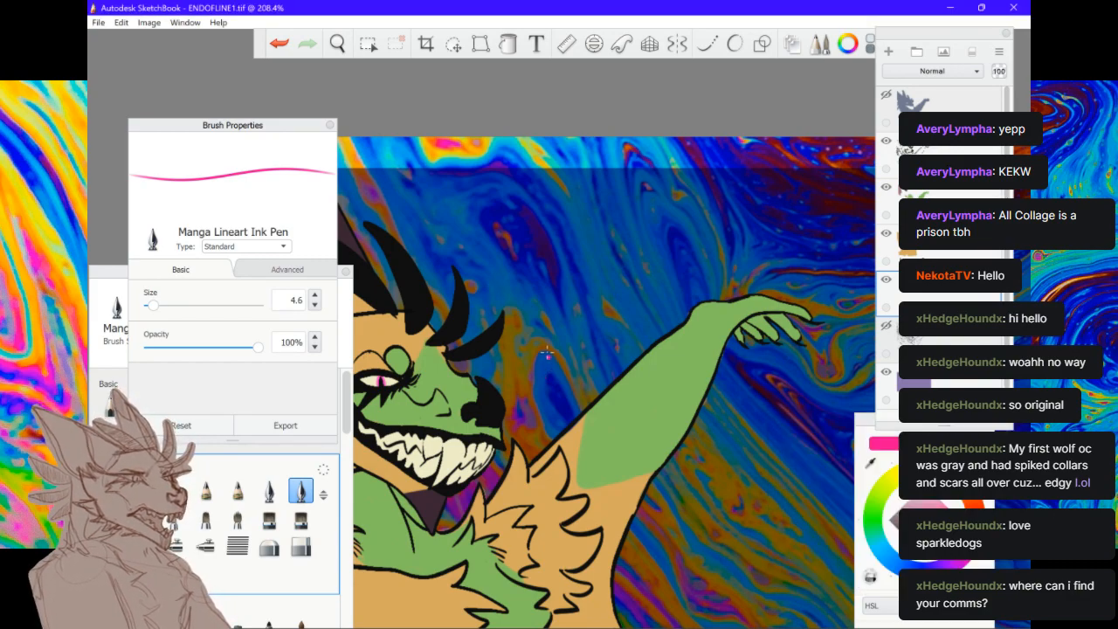
pyautogui.moveTo(155, 306); pyautogui.dragTo(176, 305)
pyautogui.click(734, 295)
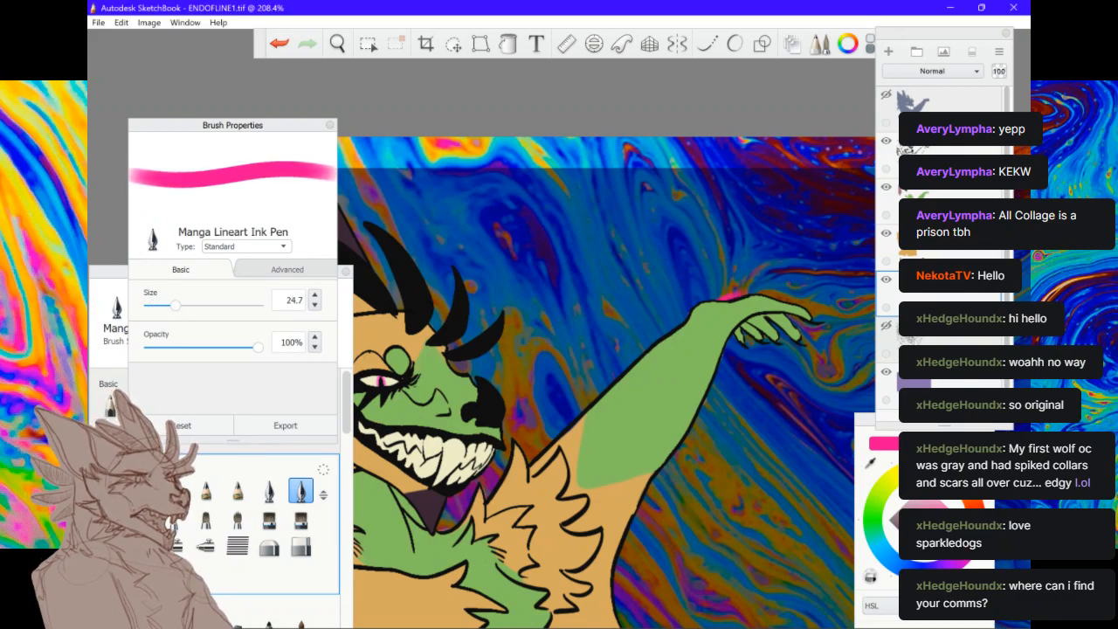
pyautogui.hotkey('ctrl', 'z')
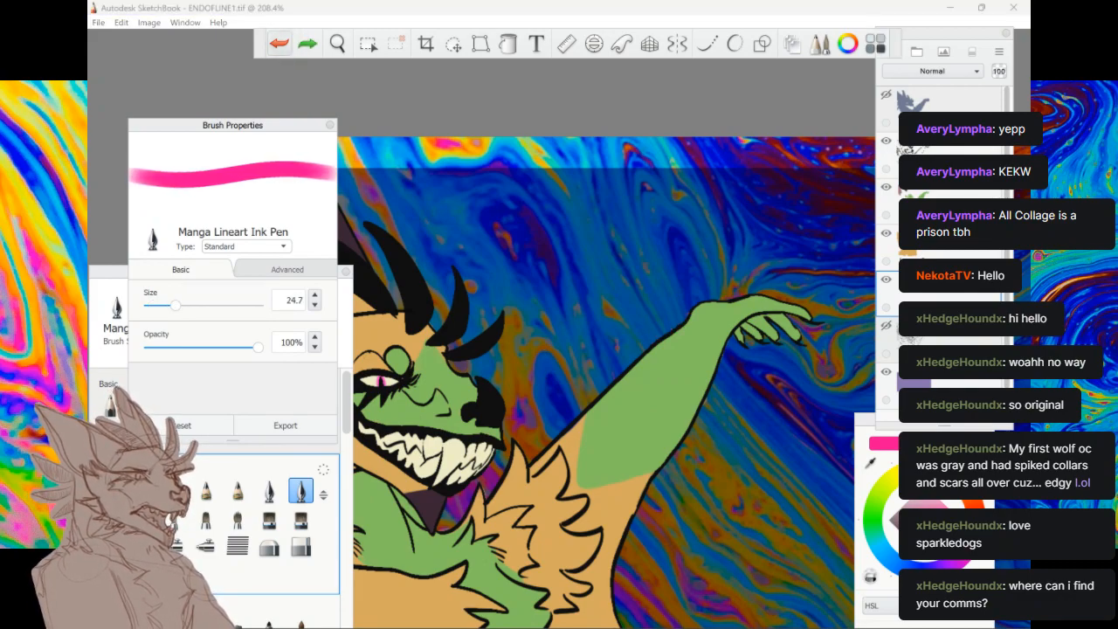
# Switch to the Manga Draft Ink Pen and set its size to 23.4 for the pink lettering
pyautogui.doubleClick(269, 491)
pyautogui.moveTo(161, 307); pyautogui.dragTo(173, 307)
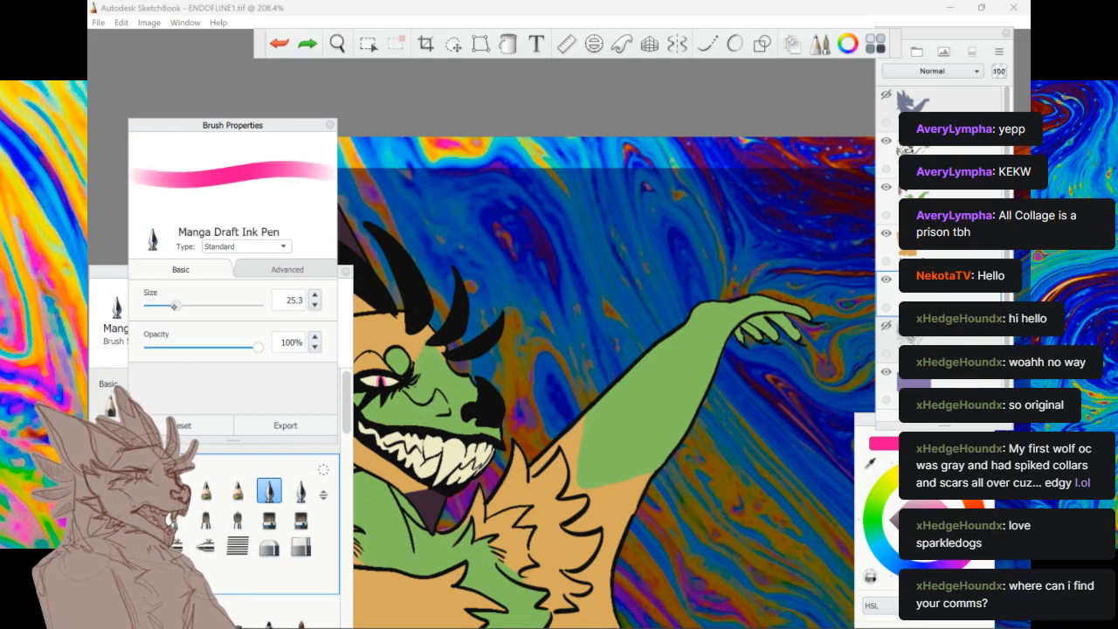
pyautogui.scroll(-5, 630, 367)
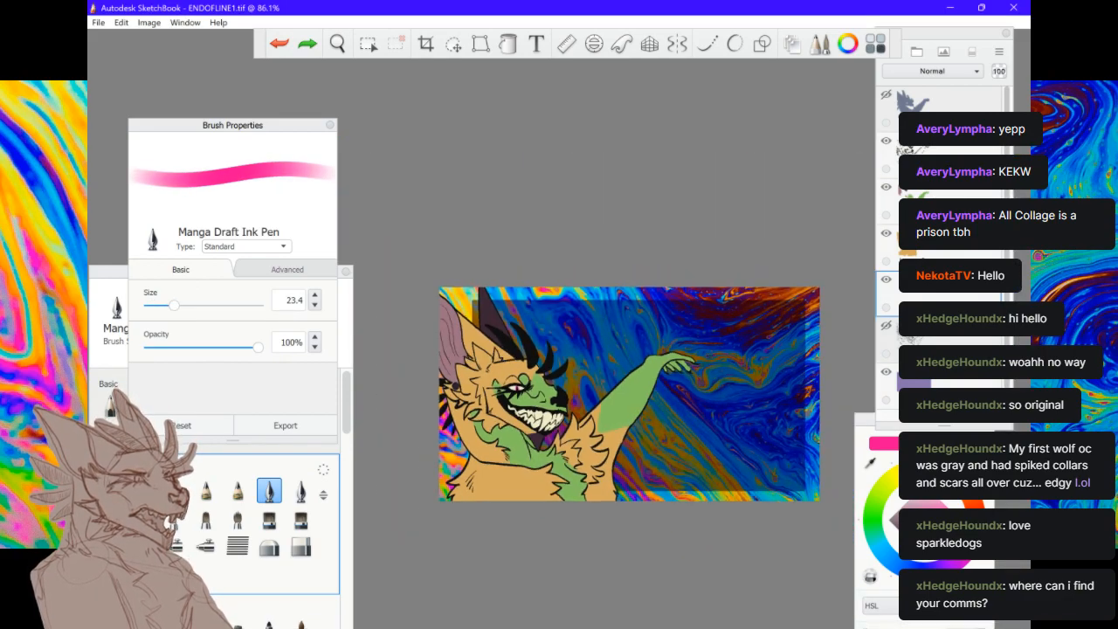
pyautogui.scroll(4, 631, 367)
pyautogui.scroll(1, 608, 394)
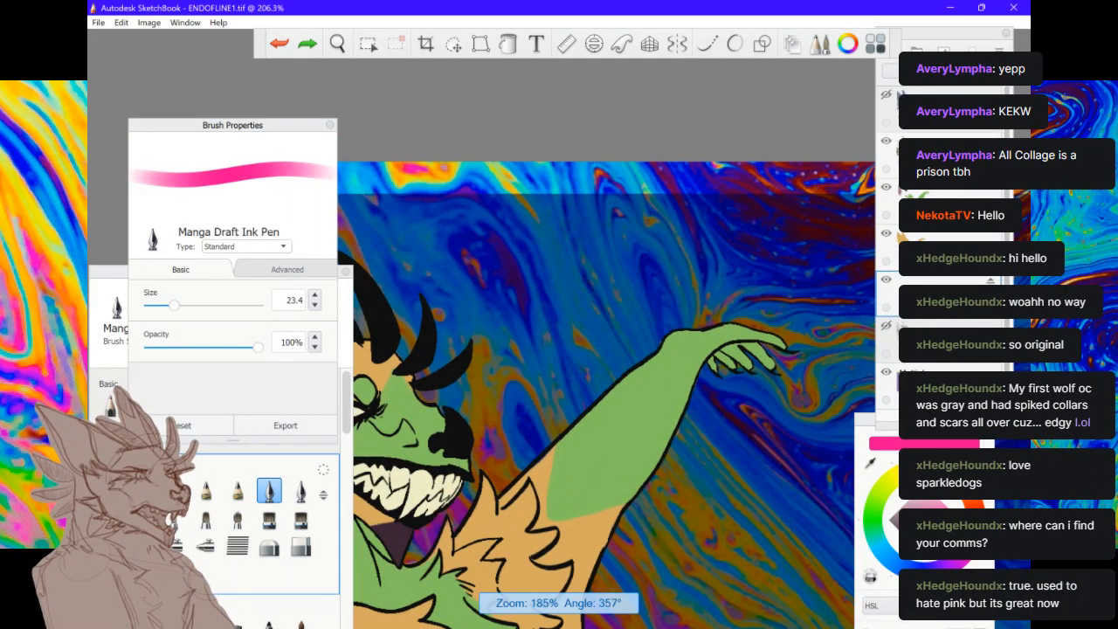
# Try hand-lettering a bright pink N and O across the dark panel above and behind the raised arm
pyautogui.click(518, 395)
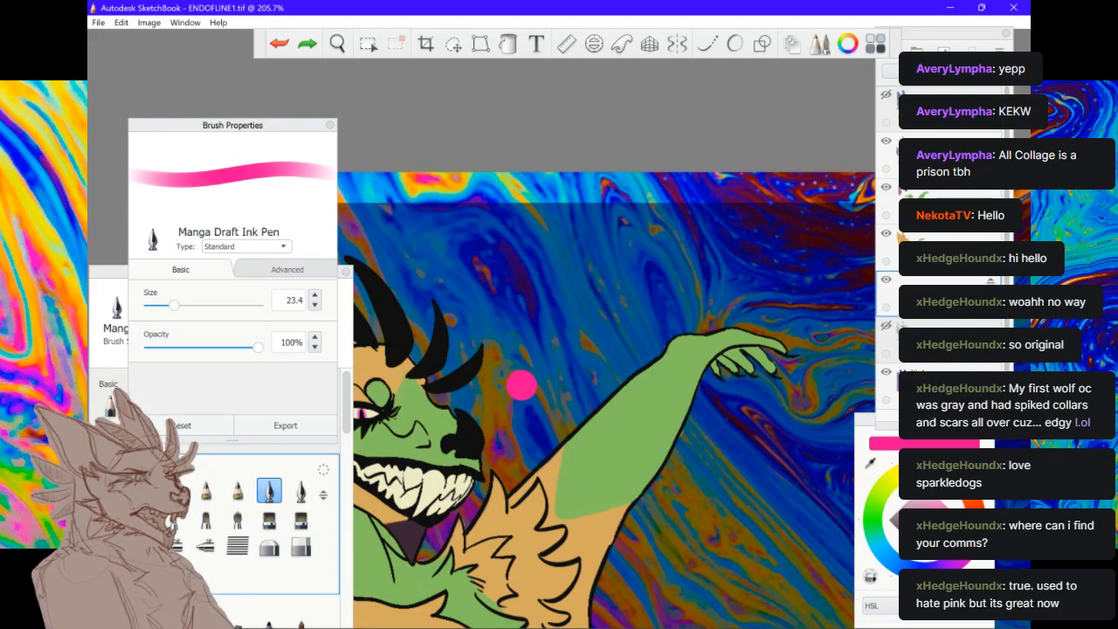
pyautogui.moveTo(520, 422)
pyautogui.mouseDown()
pyautogui.moveTo(488, 255)
pyautogui.moveTo(514, 269)
pyautogui.moveTo(585, 400)
pyautogui.moveTo(569, 231)
pyautogui.mouseUp()
pyautogui.moveTo(514, 302)
pyautogui.mouseDown()
pyautogui.moveTo(544, 372)
pyautogui.moveTo(569, 230)
pyautogui.mouseUp()
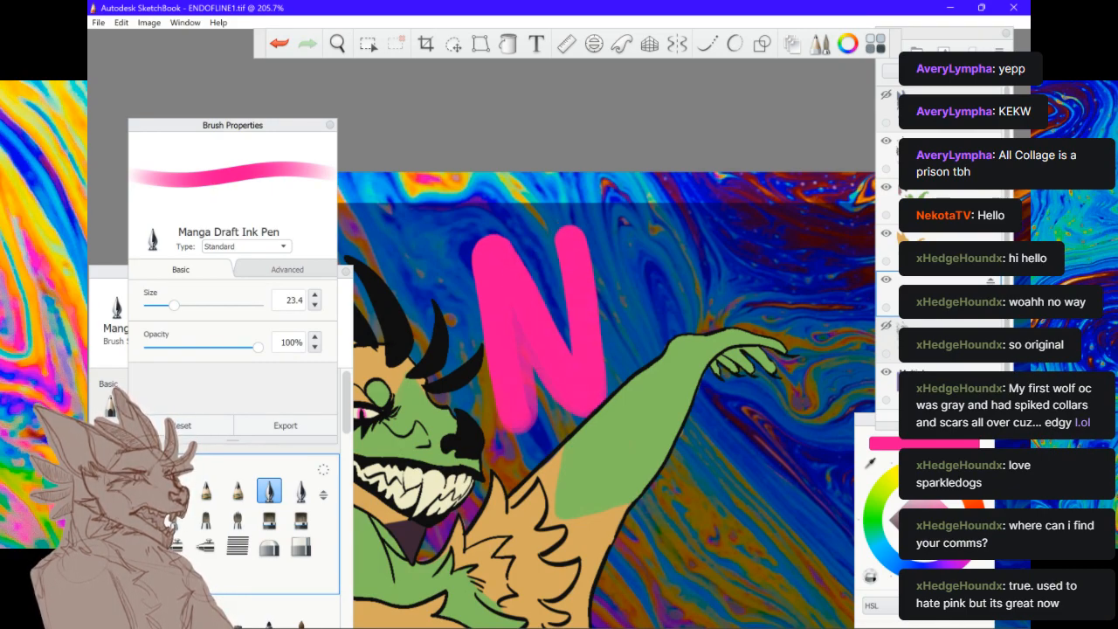
pyautogui.scroll(-4, 607, 393)
pyautogui.scroll(4, 608, 393)
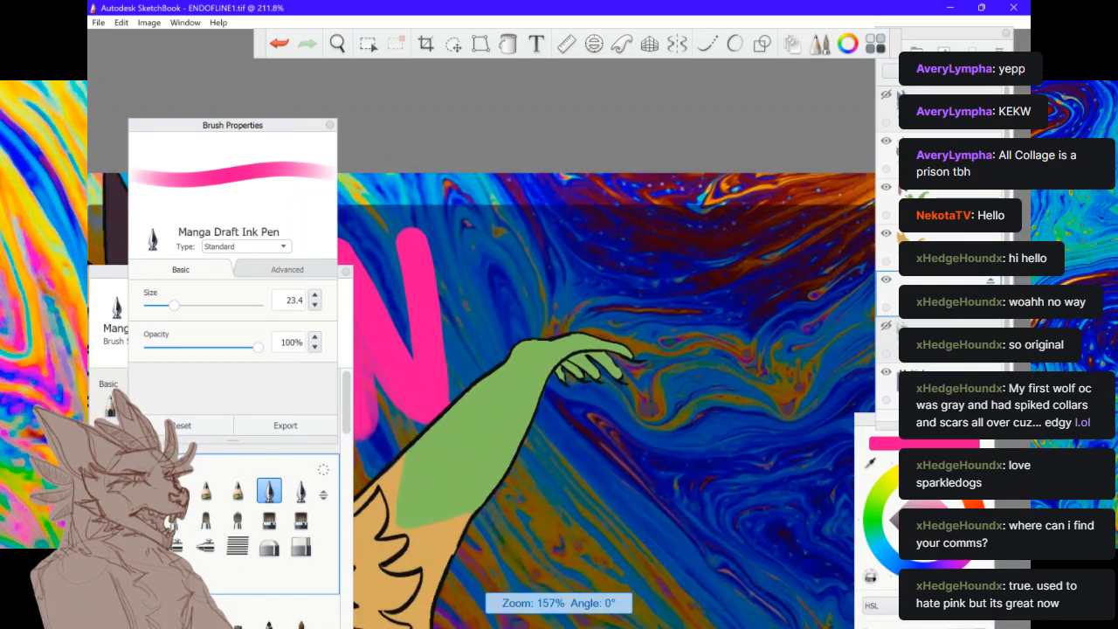
pyautogui.scroll(1, 607, 393)
pyautogui.moveTo(516, 236)
pyautogui.mouseDown()
pyautogui.moveTo(490, 367)
pyautogui.moveTo(564, 234)
pyautogui.moveTo(502, 249)
pyautogui.moveTo(493, 371)
pyautogui.moveTo(520, 229)
pyautogui.moveTo(561, 334)
pyautogui.moveTo(528, 245)
pyautogui.moveTo(517, 315)
pyautogui.mouseUp()
pyautogui.hotkey('ctrl', 'z')
pyautogui.click(281, 41)
pyautogui.moveTo(533, 255); pyautogui.dragTo(511, 308)
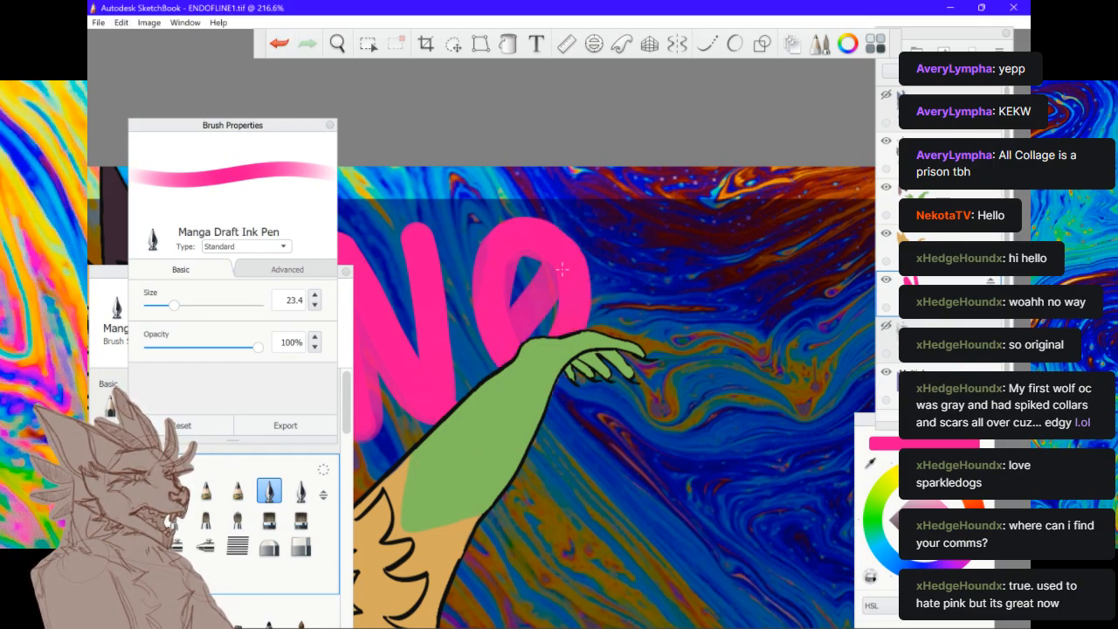
# Try a pink V to the right of the O, and undo all of the lettering back to the empty panel
pyautogui.click(639, 241)
pyautogui.hotkey('ctrl', 'z')
pyautogui.moveTo(612, 237)
pyautogui.mouseDown()
pyautogui.moveTo(671, 350)
pyautogui.moveTo(714, 246)
pyautogui.mouseUp()
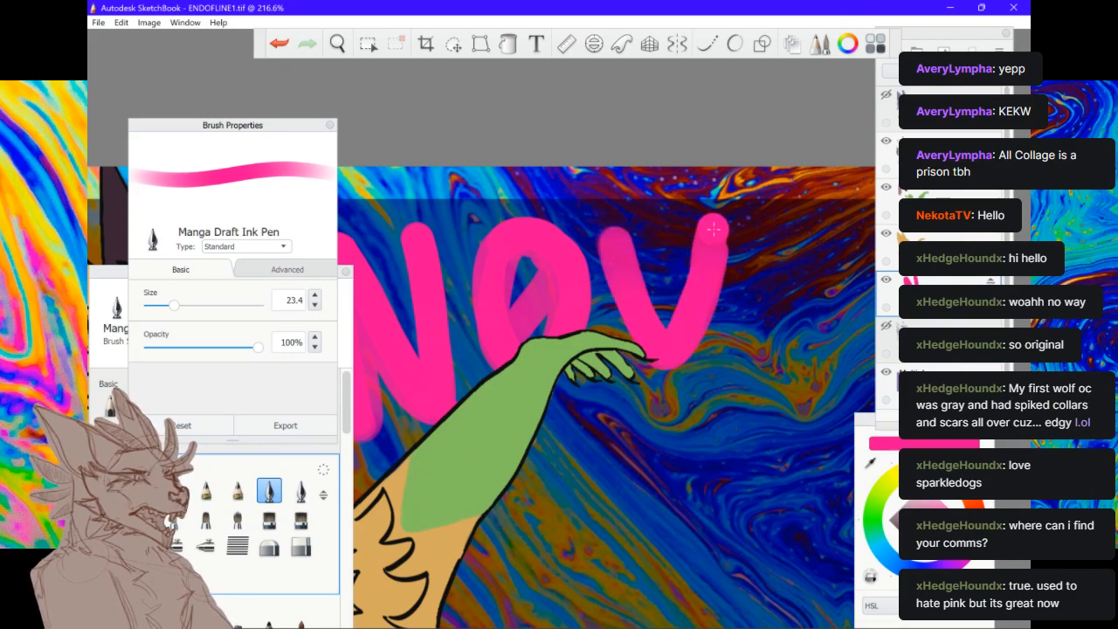
pyautogui.scroll(-5, 714, 229)
pyautogui.scroll(3, 714, 229)
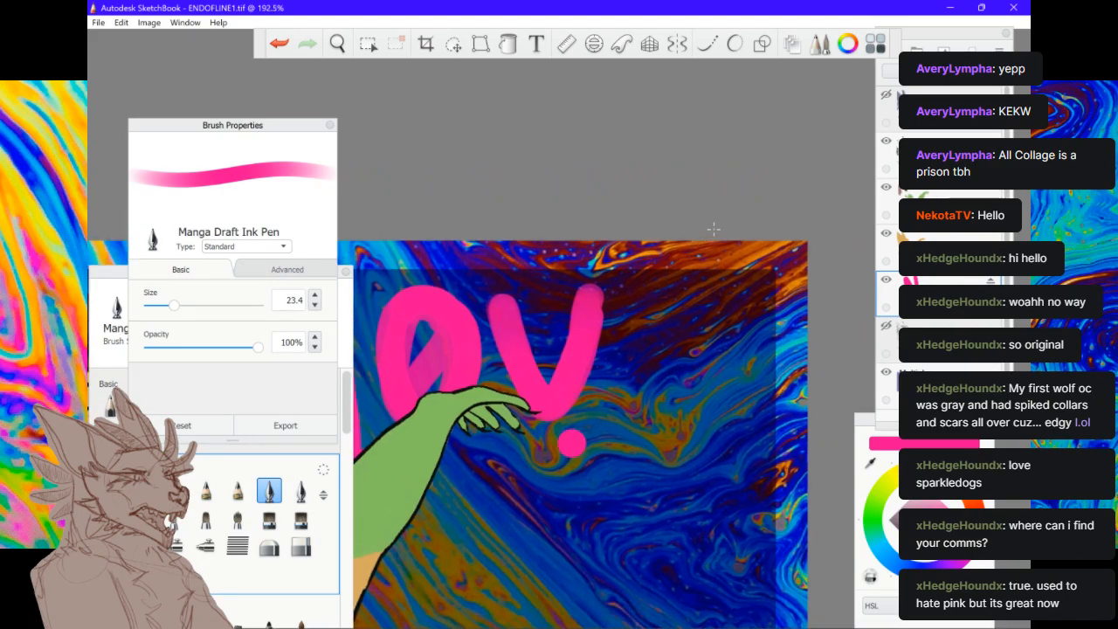
pyautogui.scroll(-3, 714, 229)
pyautogui.hotkey('ctrl', 'z')
pyautogui.hotkey('ctrl', 'z')
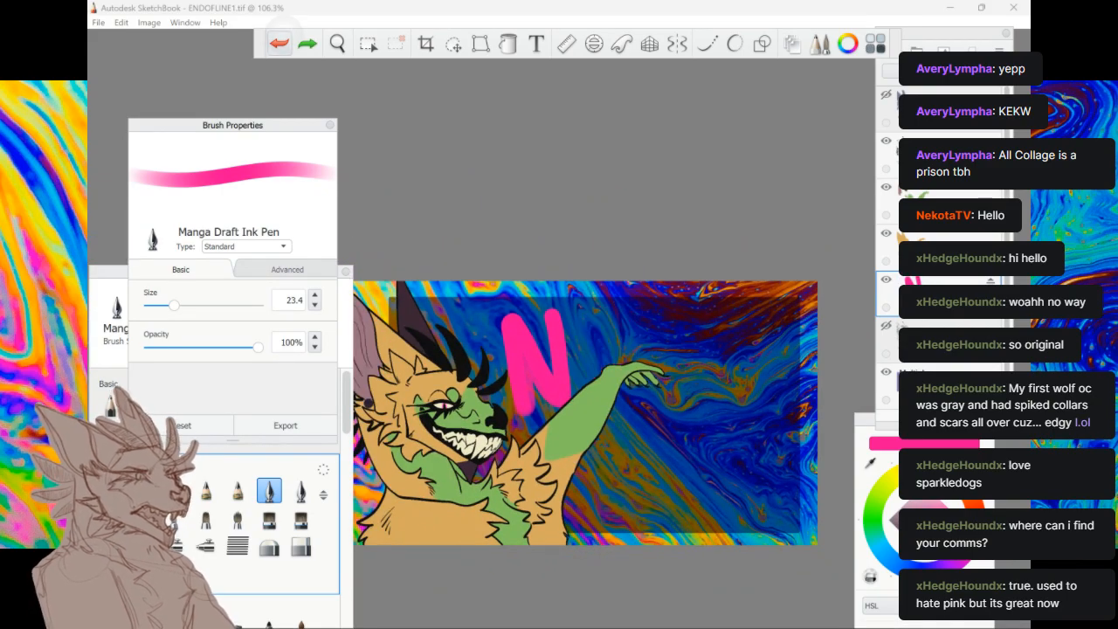
pyautogui.hotkey('ctrl', 'z')
# Paint a slightly tilted pink N between the character's horns and the raised arm
pyautogui.scroll(5, 531, 443)
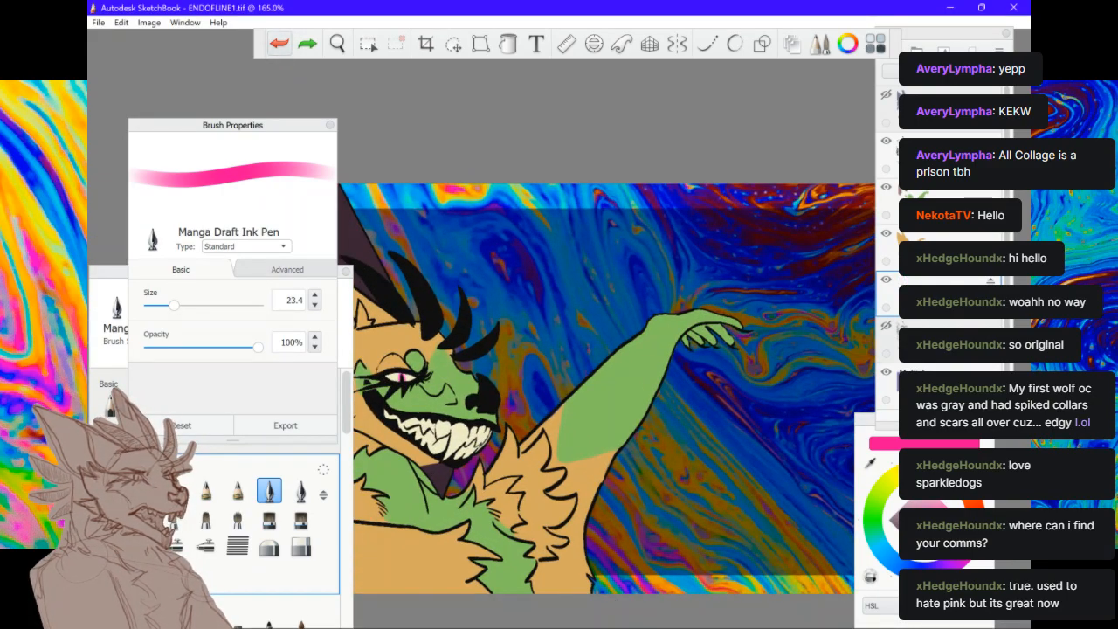
pyautogui.moveTo(433, 236); pyautogui.dragTo(467, 336)
pyautogui.moveTo(432, 225)
pyautogui.mouseDown()
pyautogui.moveTo(519, 323)
pyautogui.moveTo(495, 198)
pyautogui.mouseUp()
# Try a pink O to the right of the N, and undo its strokes
pyautogui.click(609, 285)
pyautogui.hotkey('ctrl', 'z')
pyautogui.moveTo(587, 210)
pyautogui.mouseDown()
pyautogui.moveTo(631, 288)
pyautogui.moveTo(568, 218)
pyautogui.moveTo(587, 284)
pyautogui.mouseUp()
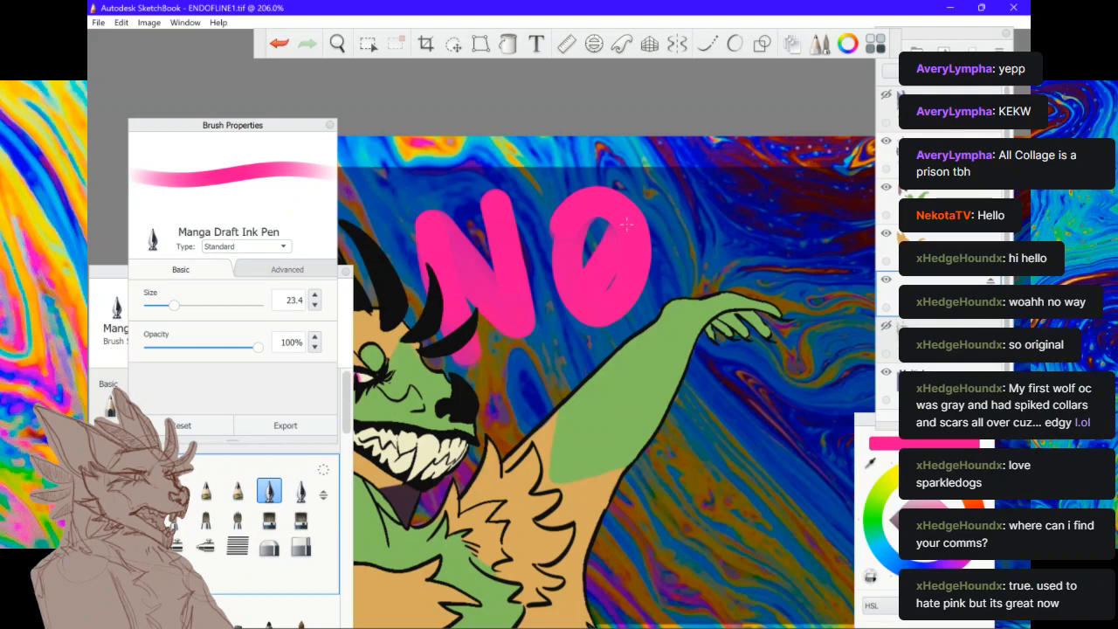
pyautogui.hotkey('ctrl', 'z')
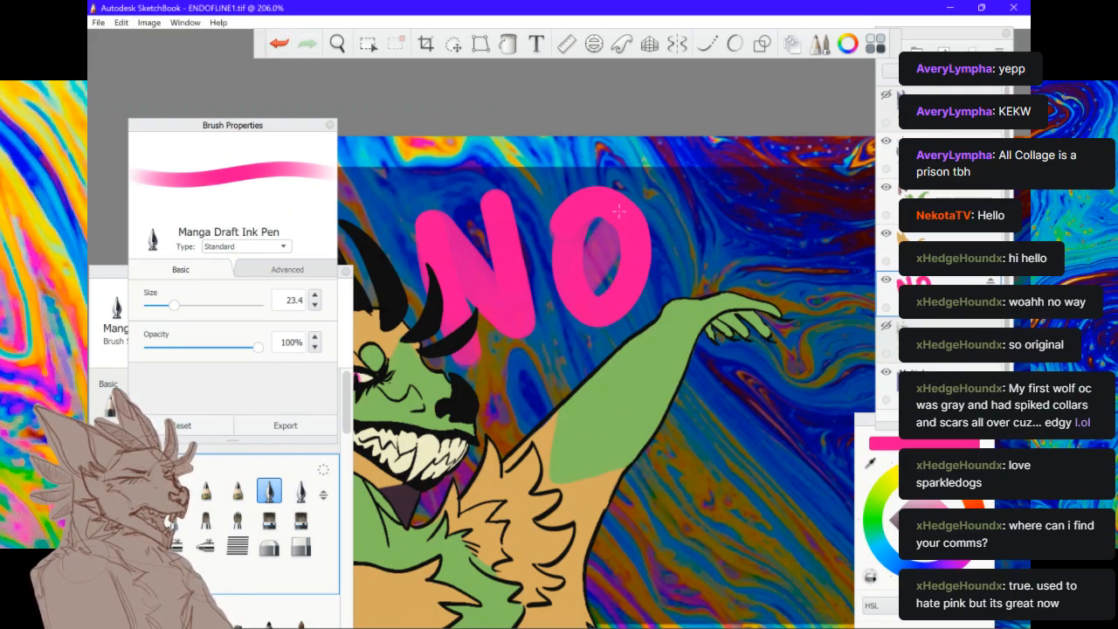
pyautogui.click(279, 44)
pyautogui.click(279, 43)
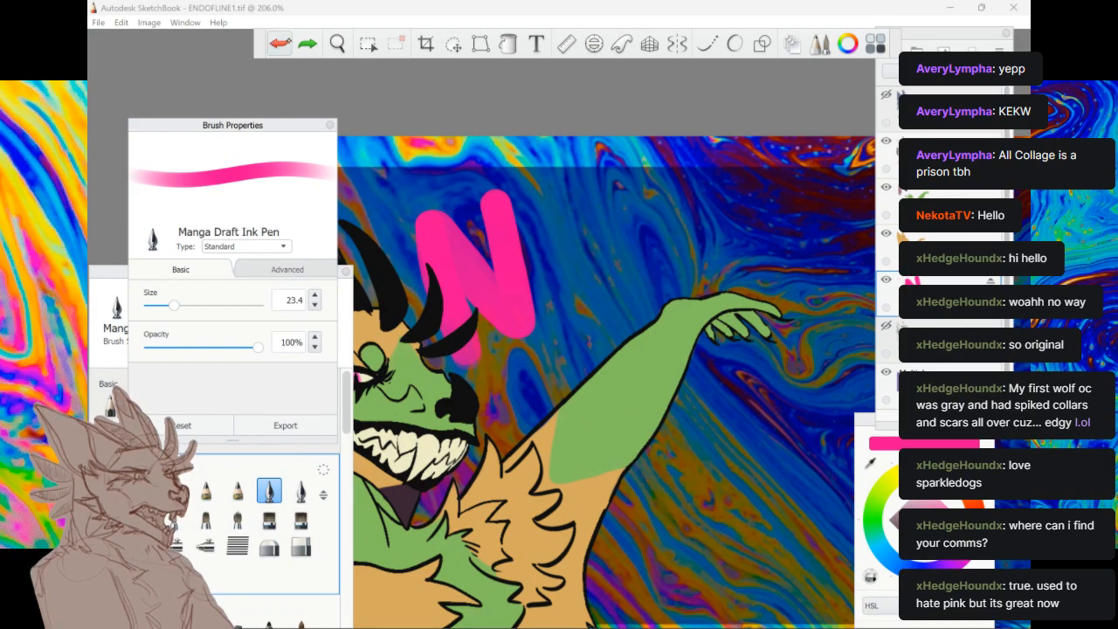
# Paint a rounder pink O beside the N and go over the strokes of both letters to make them solid
pyautogui.moveTo(602, 207)
pyautogui.mouseDown()
pyautogui.moveTo(567, 277)
pyautogui.moveTo(638, 231)
pyautogui.mouseUp()
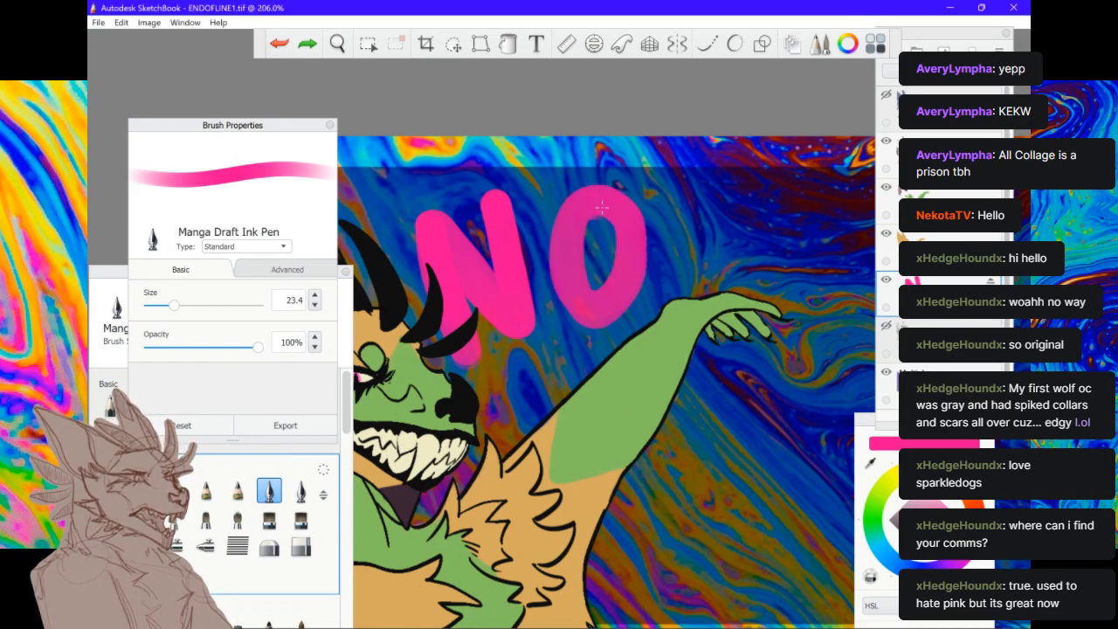
pyautogui.moveTo(505, 262); pyautogui.dragTo(492, 188)
pyautogui.moveTo(608, 227)
pyautogui.mouseDown()
pyautogui.moveTo(610, 207)
pyautogui.moveTo(585, 214)
pyautogui.mouseUp()
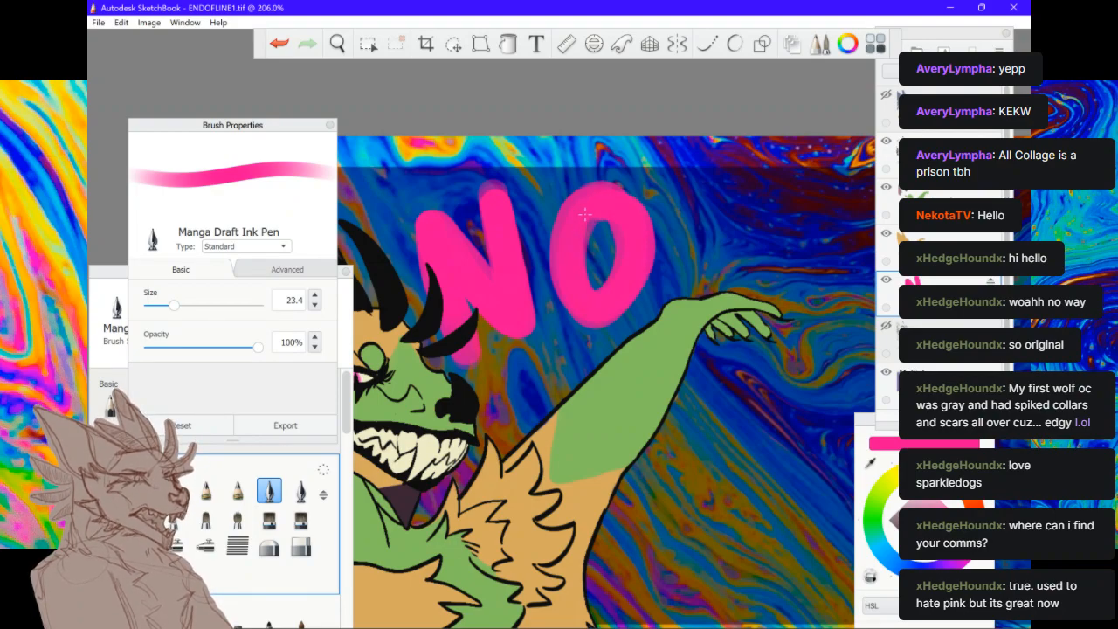
# Paint a pink V to the right of the O, just above the raised hand
pyautogui.scroll(-3, 585, 214)
pyautogui.click(584, 213)
pyautogui.hotkey('ctrl', 'z')
pyautogui.scroll(1, 584, 212)
pyautogui.click(564, 266)
pyautogui.moveTo(549, 241)
pyautogui.mouseDown()
pyautogui.moveTo(563, 280)
pyautogui.moveTo(601, 253)
pyautogui.moveTo(609, 229)
pyautogui.mouseUp()
pyautogui.moveTo(587, 272)
pyautogui.mouseDown()
pyautogui.moveTo(594, 220)
pyautogui.moveTo(661, 304)
pyautogui.mouseUp()
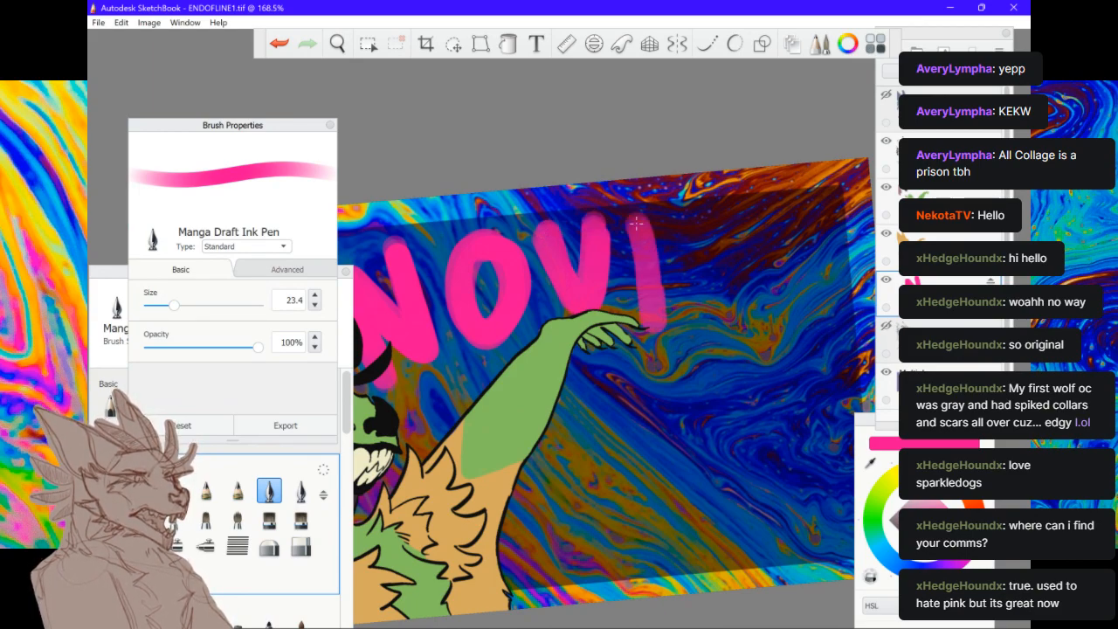
# Try a single-stroke pink I with a crossbar to the right of the V, and undo it
pyautogui.hotkey('ctrl', 'z')
pyautogui.moveTo(635, 210); pyautogui.dragTo(666, 322)
pyautogui.moveTo(612, 211); pyautogui.dragTo(697, 206)
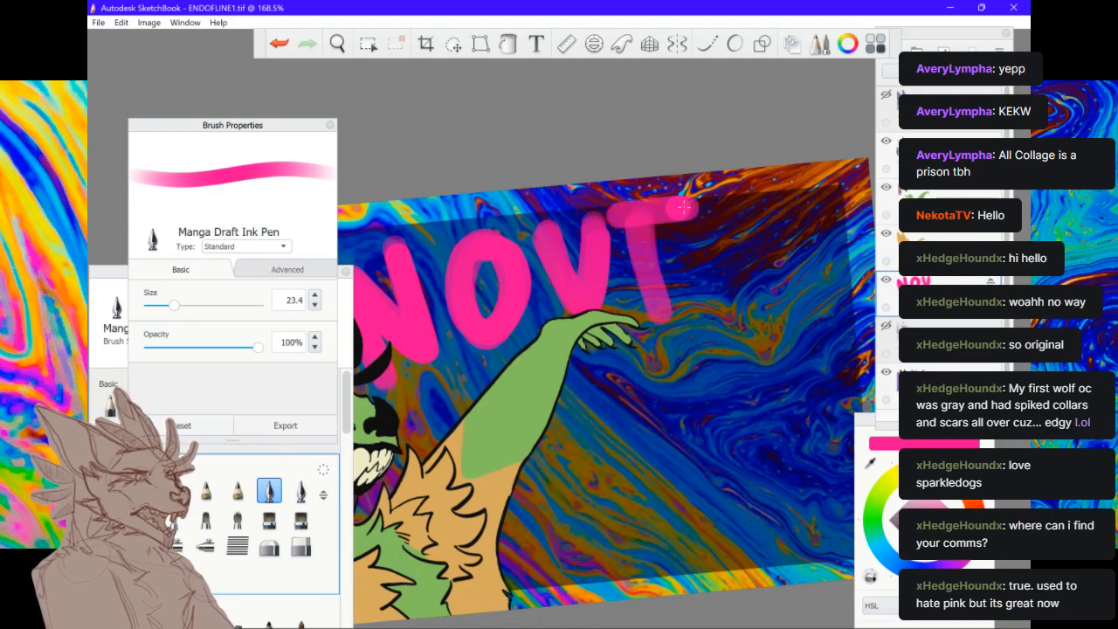
pyautogui.hotkey('ctrl', 'z')
pyautogui.scroll(3, 786, 243)
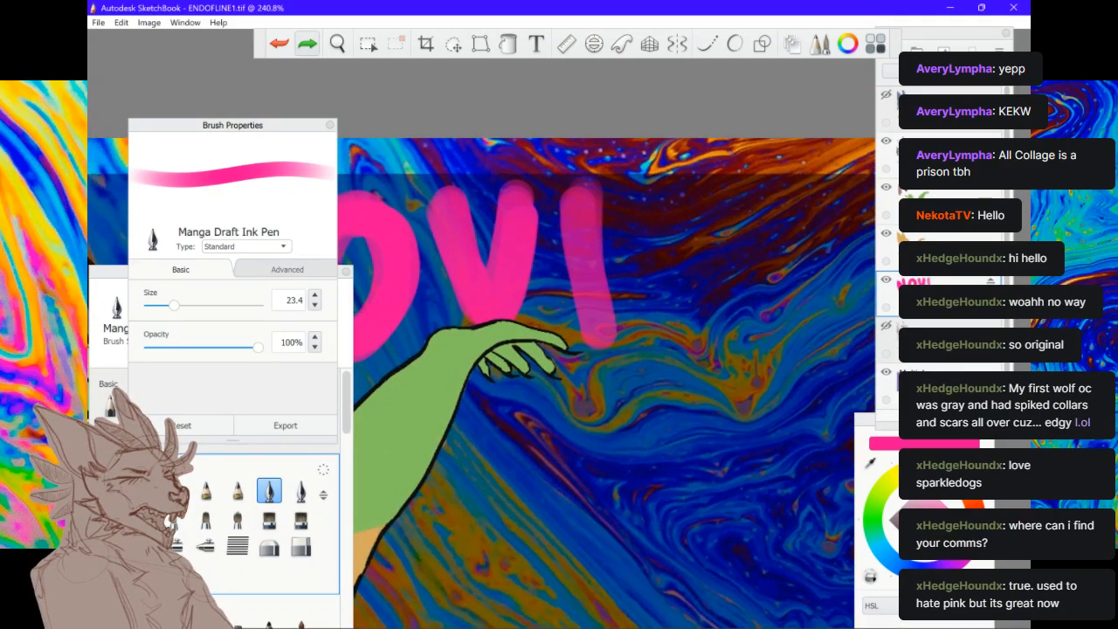
pyautogui.hotkey('ctrl', 'z')
pyautogui.scroll(3, 557, 202)
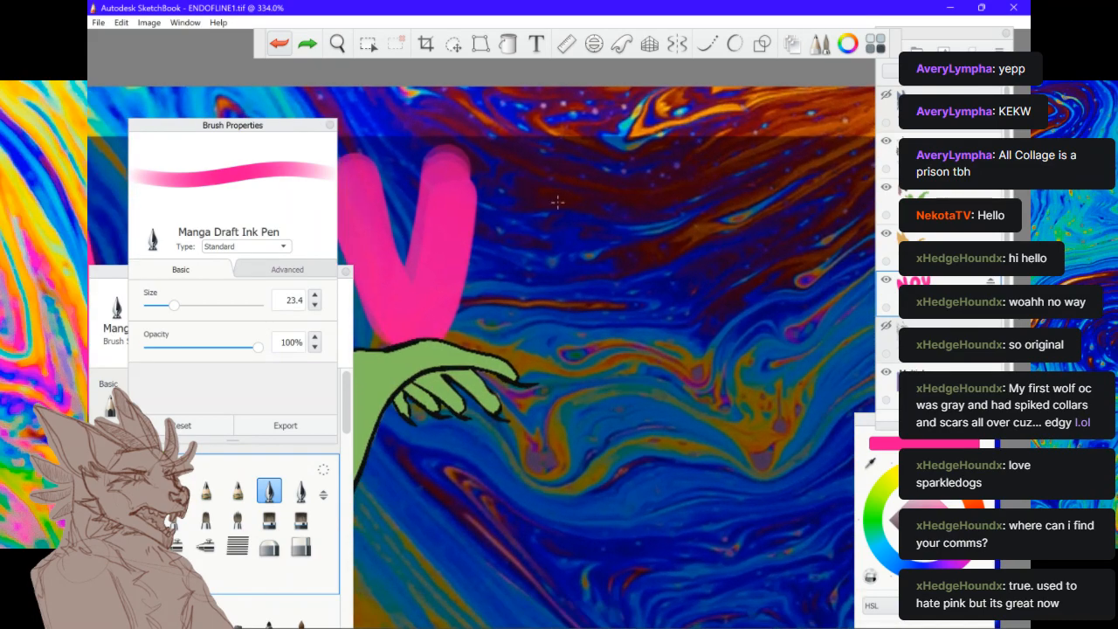
# Paint a thick pink I with bars across its top and base to the right of the V
pyautogui.moveTo(528, 173)
pyautogui.mouseDown()
pyautogui.moveTo(646, 169)
pyautogui.moveTo(524, 173)
pyautogui.mouseUp()
pyautogui.moveTo(588, 188)
pyautogui.mouseDown()
pyautogui.moveTo(594, 337)
pyautogui.moveTo(659, 331)
pyautogui.moveTo(596, 330)
pyautogui.mouseUp()
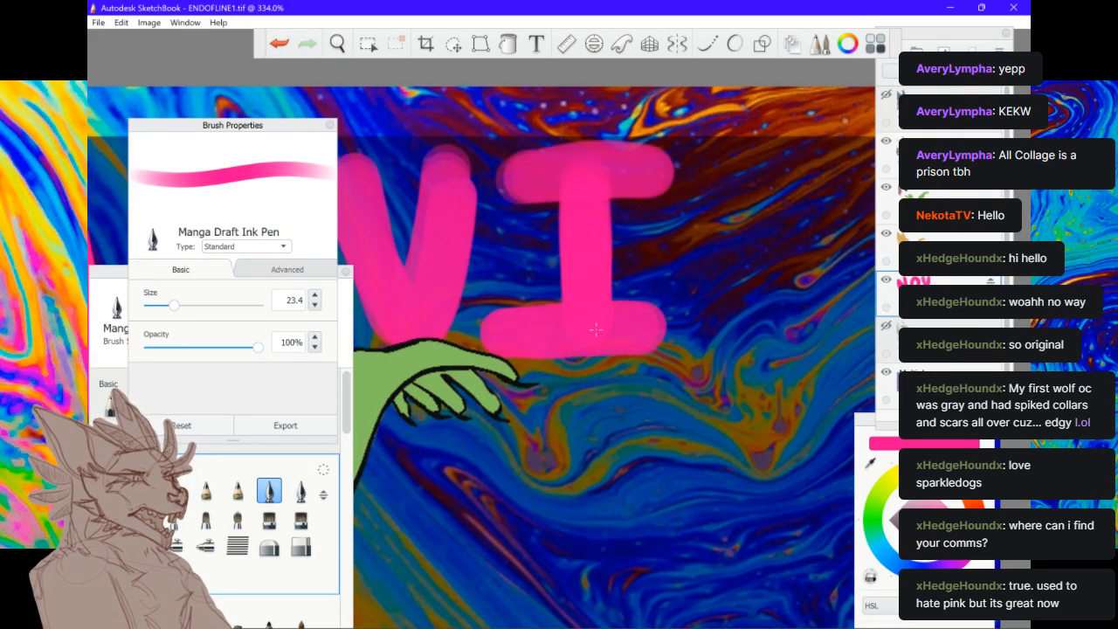
pyautogui.moveTo(568, 178)
pyautogui.mouseDown()
pyautogui.moveTo(664, 173)
pyautogui.moveTo(561, 177)
pyautogui.mouseUp()
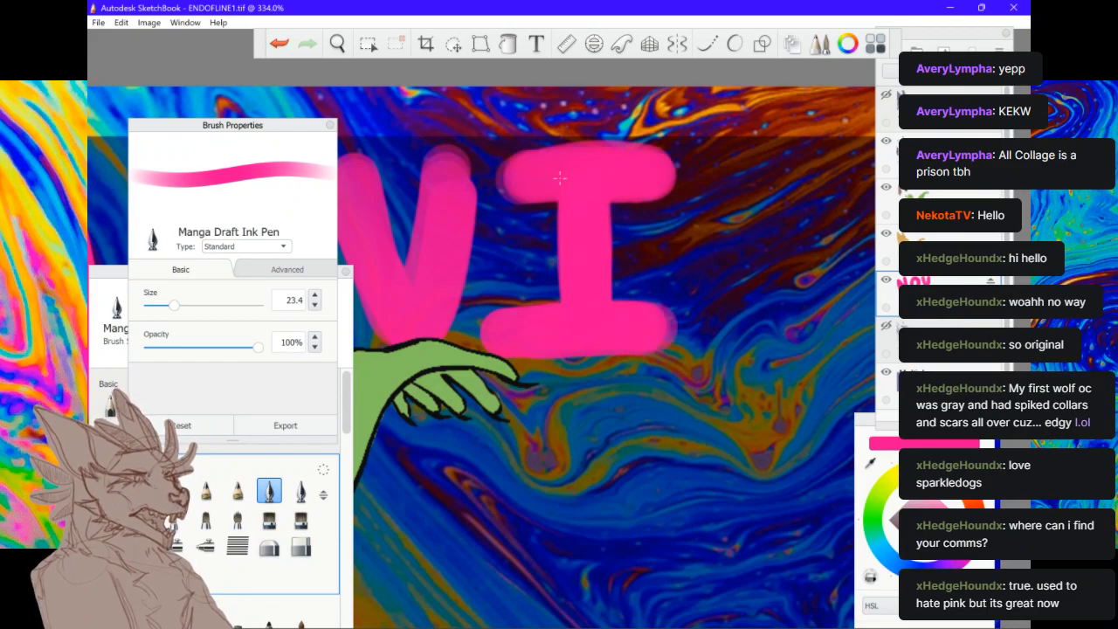
# Paint a pink S after the I to complete the word NOVIS, undoing stray strokes
pyautogui.click(666, 298)
pyautogui.hotkey('ctrl', 'z')
pyautogui.scroll(-5, 671, 278)
pyautogui.scroll(5, 671, 279)
pyautogui.moveTo(635, 212)
pyautogui.mouseDown()
pyautogui.moveTo(611, 371)
pyautogui.moveTo(646, 213)
pyautogui.moveTo(590, 351)
pyautogui.moveTo(647, 332)
pyautogui.moveTo(624, 374)
pyautogui.moveTo(614, 260)
pyautogui.moveTo(687, 231)
pyautogui.mouseUp()
pyautogui.moveTo(640, 390); pyautogui.dragTo(697, 318)
pyautogui.scroll(-2, 687, 231)
pyautogui.scroll(-2, 687, 230)
pyautogui.click(279, 43)
pyautogui.scroll(-2, 603, 384)
pyautogui.scroll(3, 603, 384)
pyautogui.scroll(1, 568, 433)
pyautogui.scroll(-3, 568, 393)
pyautogui.scroll(3, 568, 393)
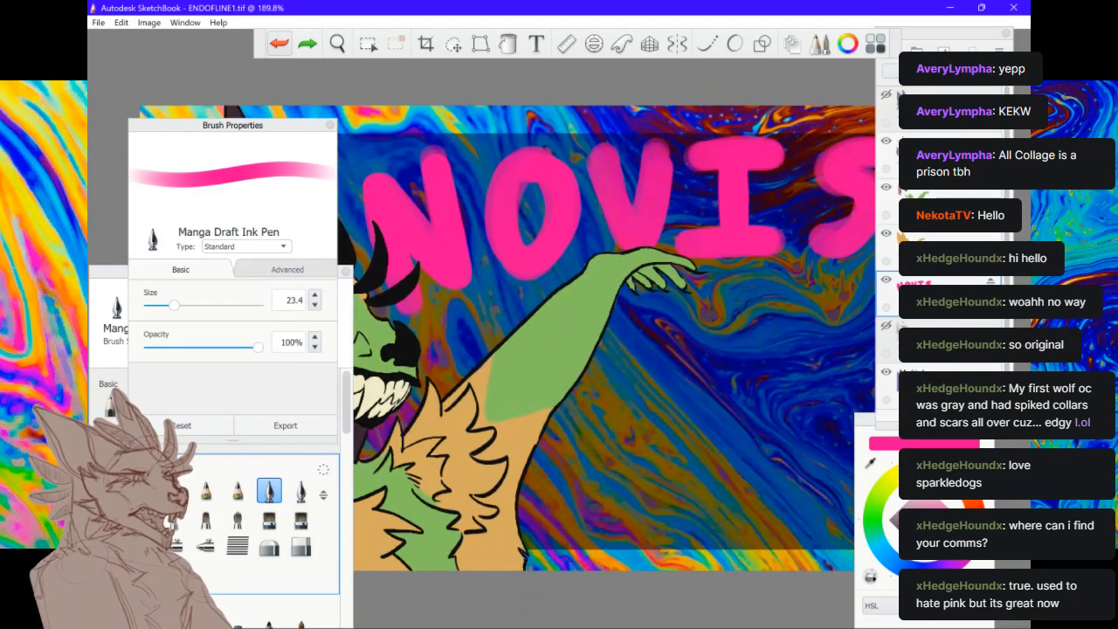
# Try a large pink D behind the upper arm below the word NOVIS, and undo it
pyautogui.moveTo(486, 357)
pyautogui.mouseDown()
pyautogui.moveTo(480, 318)
pyautogui.moveTo(540, 477)
pyautogui.mouseUp()
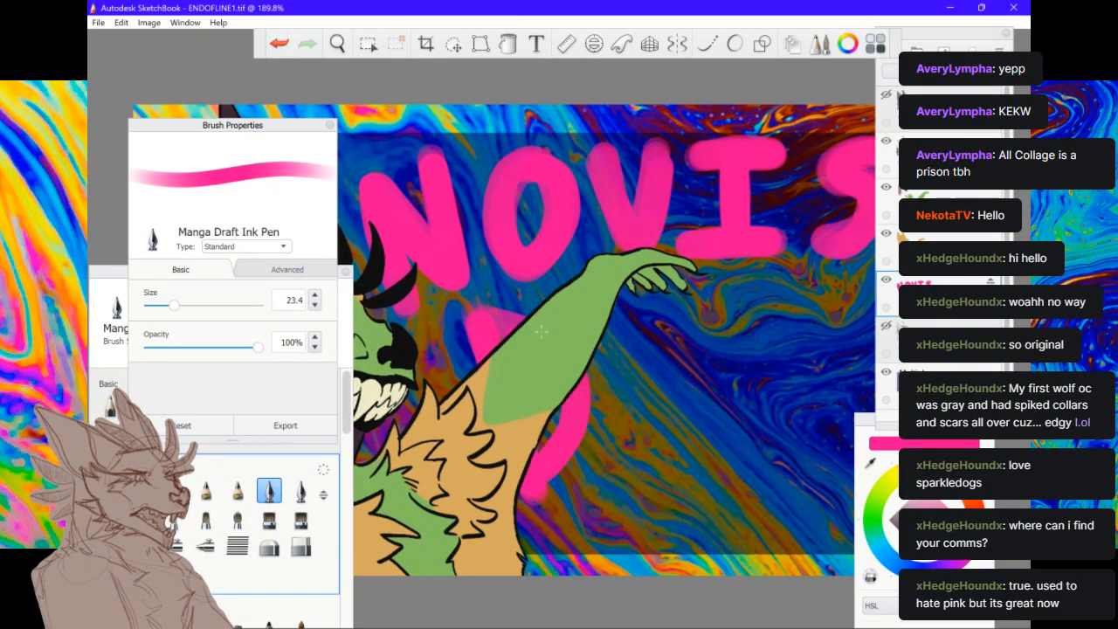
pyautogui.click(278, 43)
pyautogui.click(279, 43)
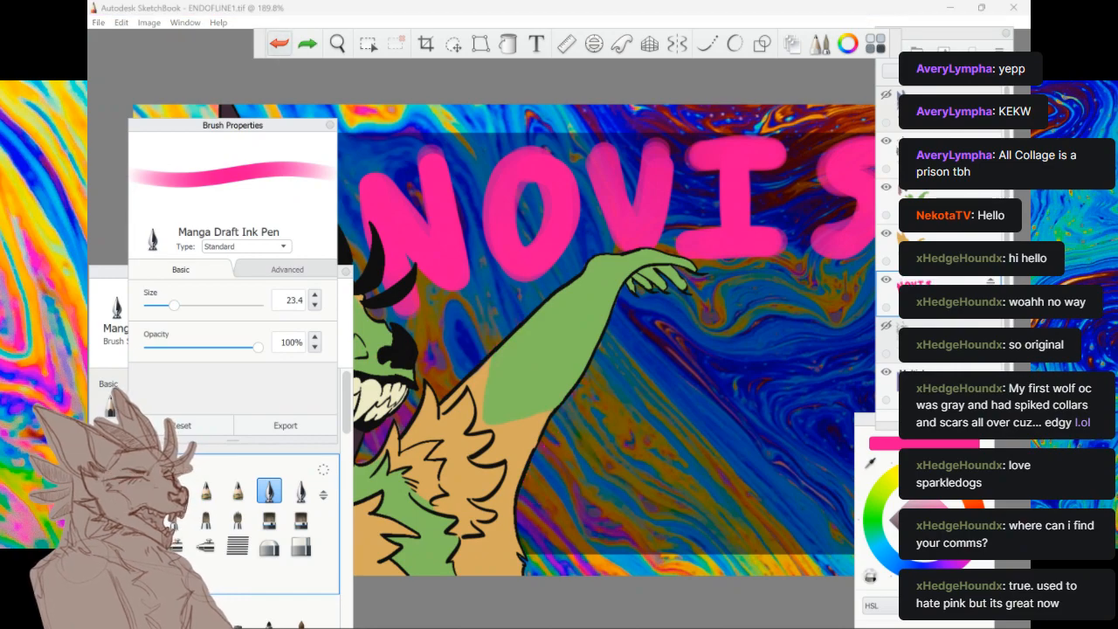
# Paint a pink D beside the arm below NOVIS, and try a diagonal stroke next to it before undoing that stroke
pyautogui.scroll(-3, 600, 350)
pyautogui.scroll(3, 699, 350)
pyautogui.click(526, 377)
pyautogui.hotkey('ctrl', 'z')
pyautogui.moveTo(512, 365)
pyautogui.mouseDown()
pyautogui.moveTo(544, 466)
pyautogui.moveTo(580, 427)
pyautogui.moveTo(541, 461)
pyautogui.mouseUp()
pyautogui.moveTo(613, 312)
pyautogui.mouseDown()
pyautogui.moveTo(652, 455)
pyautogui.moveTo(631, 313)
pyautogui.mouseUp()
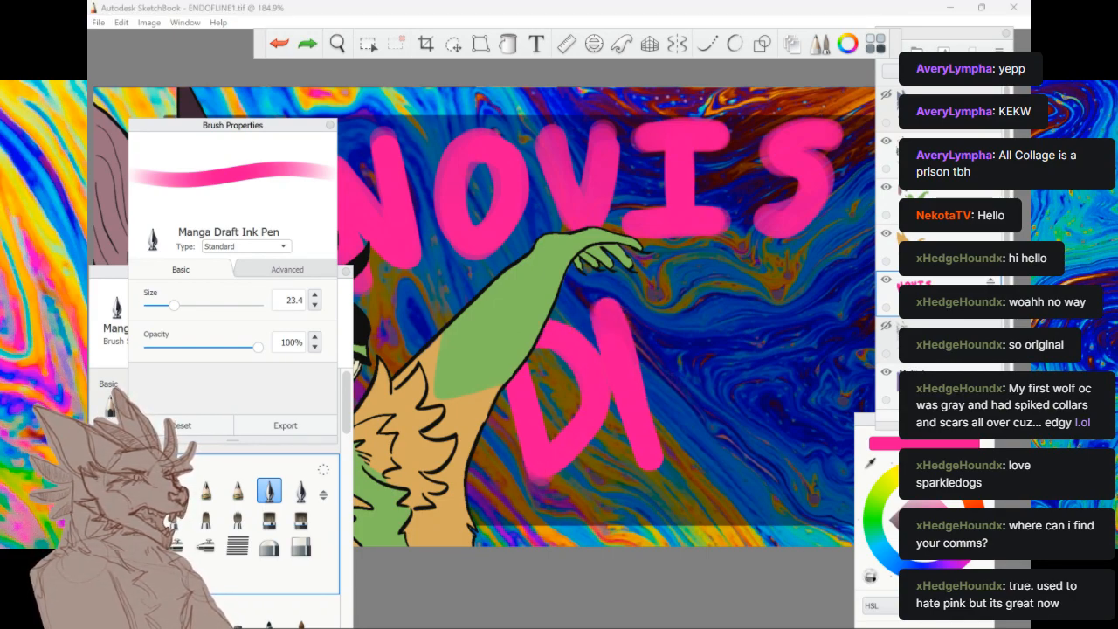
pyautogui.hotkey('ctrl', 'z')
# Try starting strokes for the next letter to the right of the D, and undo them
pyautogui.scroll(2, 645, 308)
pyautogui.moveTo(647, 307); pyautogui.dragTo(554, 291)
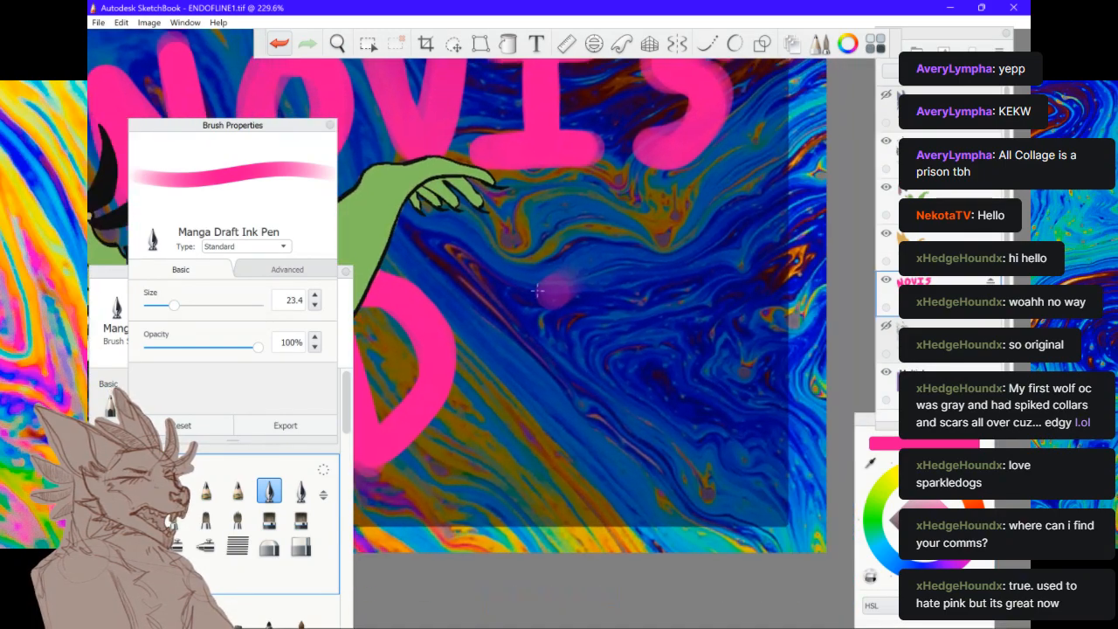
pyautogui.click(279, 47)
pyautogui.click(458, 227)
pyautogui.click(279, 45)
pyautogui.click(457, 277)
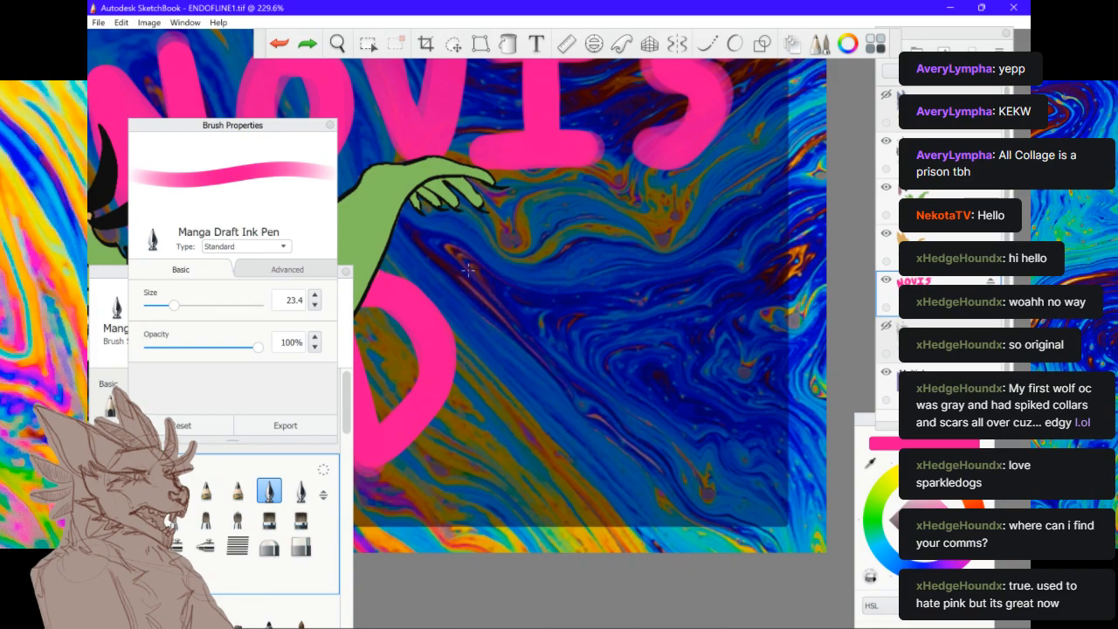
# Paint a pink R to the right of the D, redrawing its diagonal leg and going over its stem
pyautogui.moveTo(463, 255); pyautogui.dragTo(502, 424)
pyautogui.moveTo(482, 259)
pyautogui.mouseDown()
pyautogui.moveTo(550, 284)
pyautogui.moveTo(508, 336)
pyautogui.moveTo(598, 398)
pyautogui.mouseUp()
pyautogui.moveTo(483, 237); pyautogui.dragTo(503, 389)
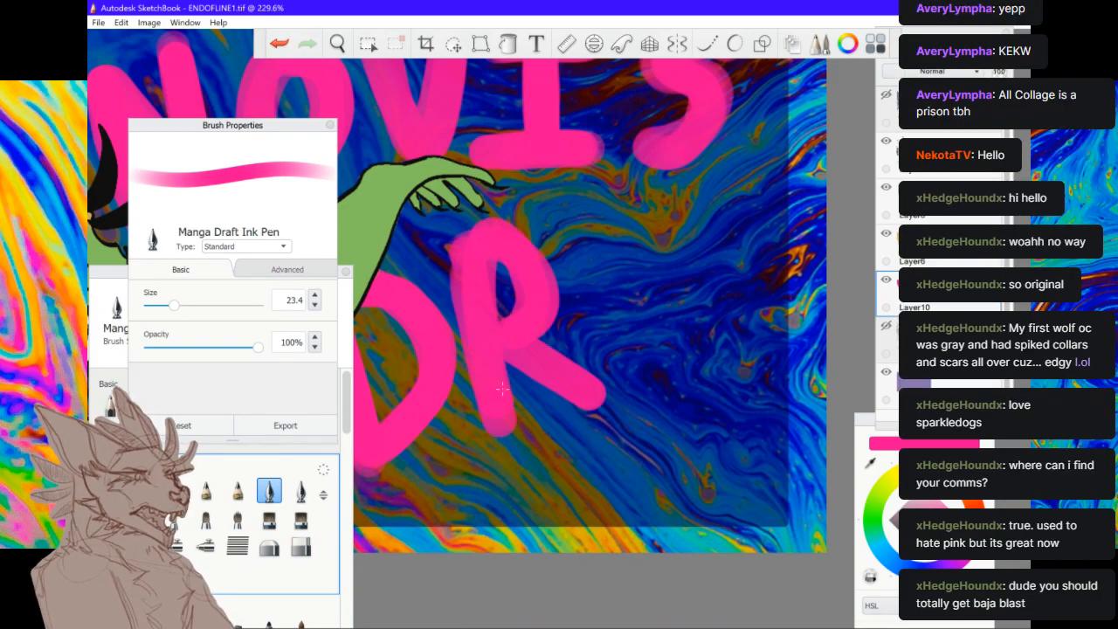
pyautogui.click(280, 41)
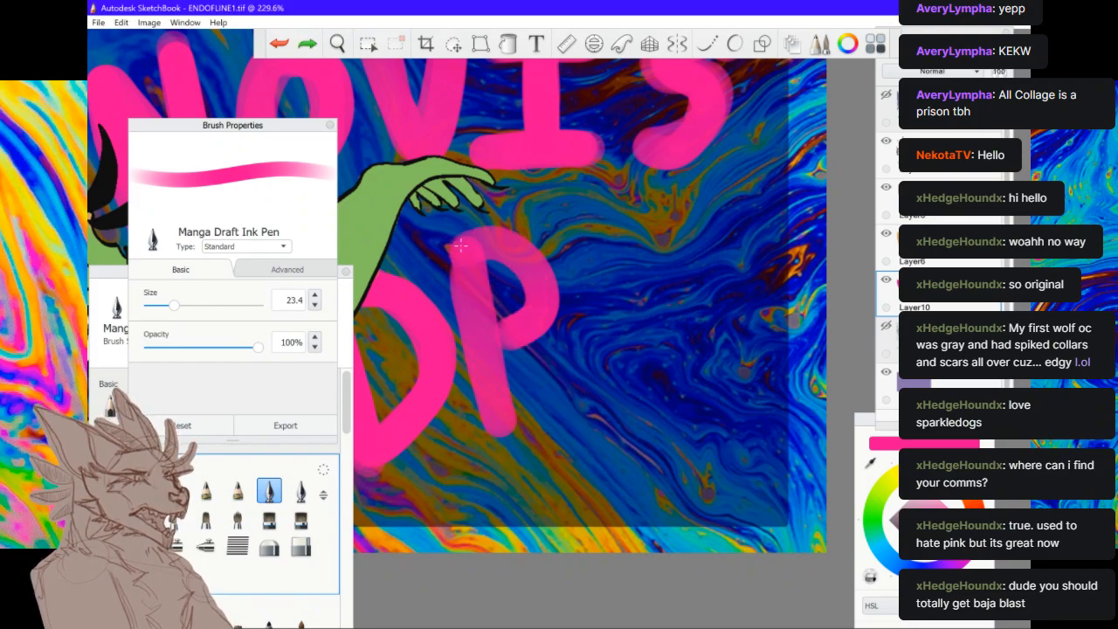
pyautogui.moveTo(505, 343); pyautogui.dragTo(594, 422)
pyautogui.moveTo(465, 241); pyautogui.dragTo(498, 420)
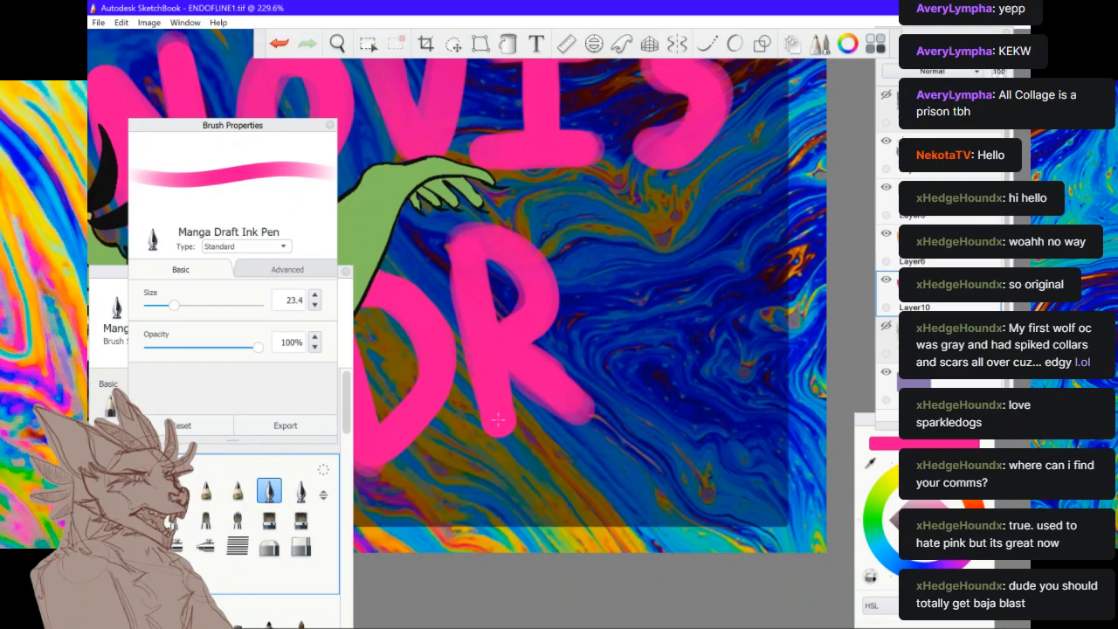
# Paint the two slanted strokes of a pink A to the right of the R
pyautogui.moveTo(575, 364)
pyautogui.mouseDown()
pyautogui.moveTo(596, 234)
pyautogui.moveTo(705, 400)
pyautogui.mouseUp()
pyautogui.moveTo(591, 238); pyautogui.dragTo(588, 351)
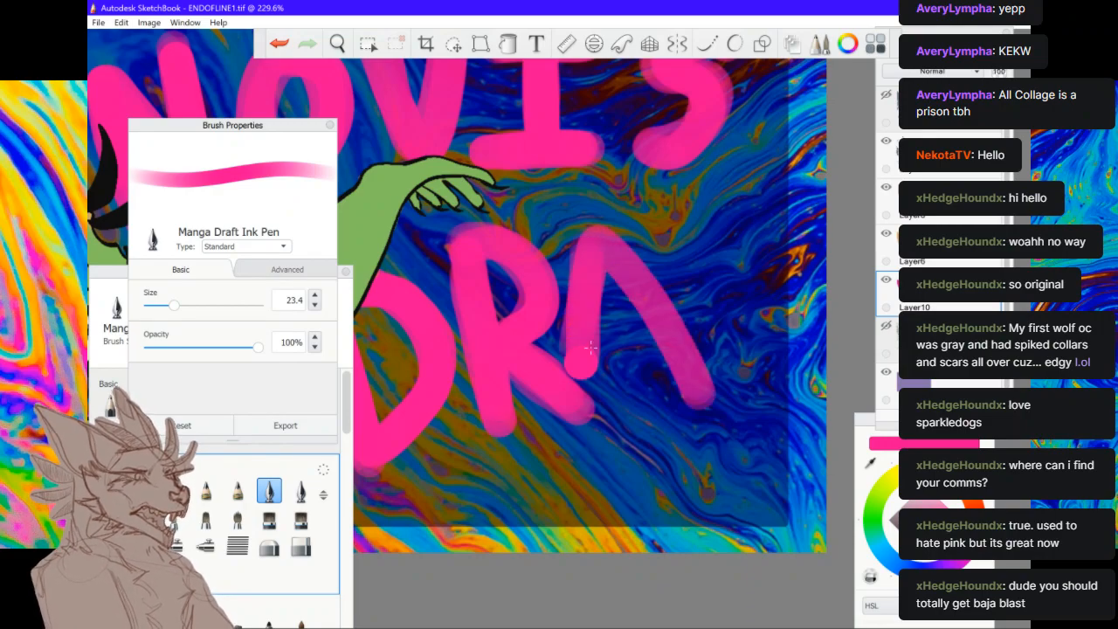
pyautogui.scroll(-5, 655, 321)
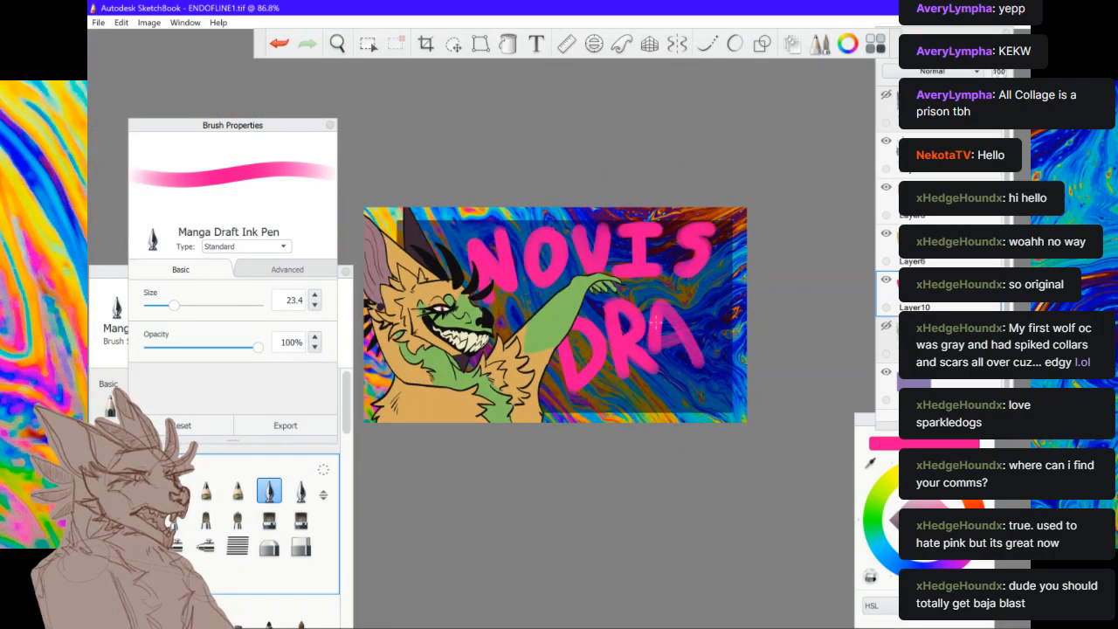
# Undo the second row of lettering, removing the A, R and D and keeping only the word NOVIS
pyautogui.click(278, 43)
pyautogui.click(279, 42)
pyautogui.click(307, 42)
pyautogui.click(279, 43)
pyautogui.click(279, 42)
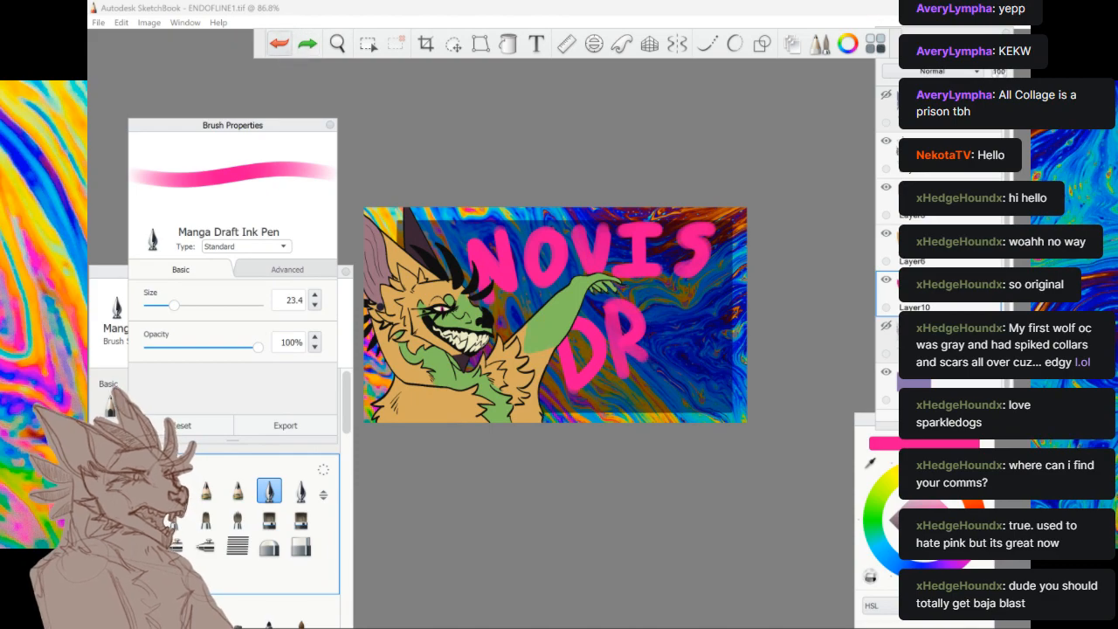
pyautogui.click(279, 43)
pyautogui.click(279, 43)
pyautogui.click(279, 43)
pyautogui.click(278, 43)
pyautogui.click(279, 43)
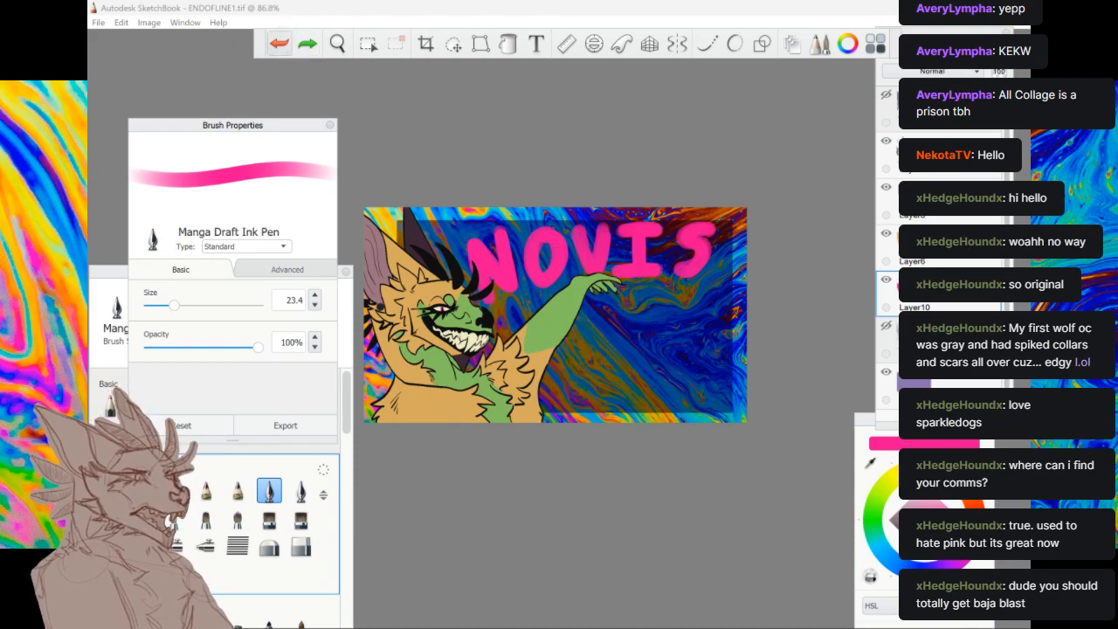
# Set the brush size to 16.9 and paint a pink D and R below the outstretched arm, going over their strokes
pyautogui.scroll(4, 538, 306)
pyautogui.moveTo(174, 305); pyautogui.dragTo(167, 305)
pyautogui.scroll(2, 673, 435)
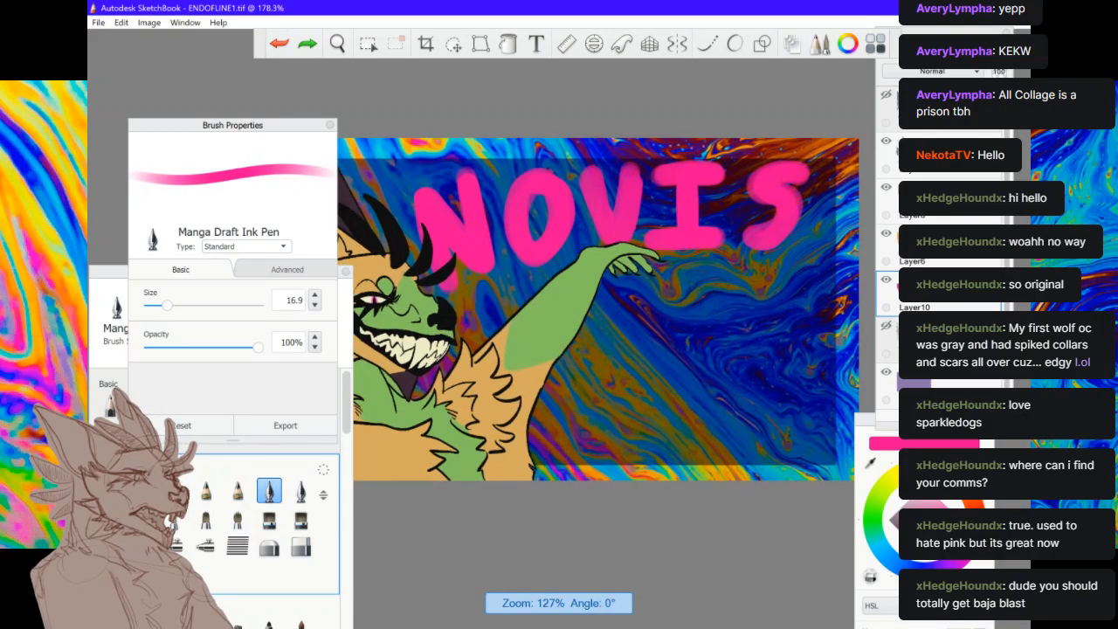
pyautogui.scroll(4, 611, 420)
pyautogui.moveTo(497, 310); pyautogui.dragTo(523, 437)
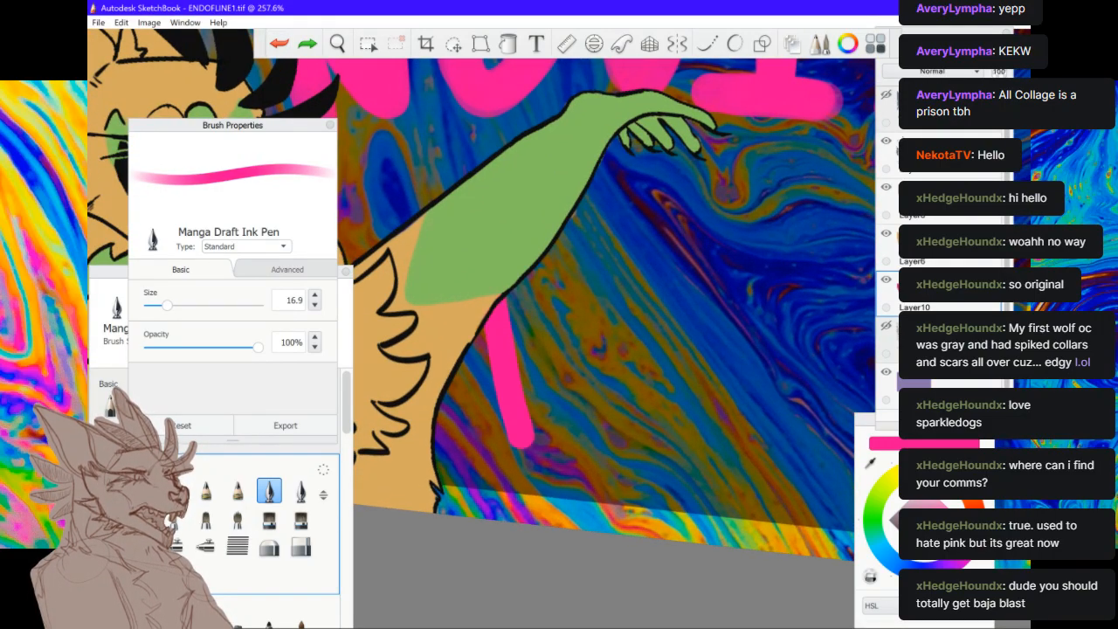
pyautogui.moveTo(529, 260)
pyautogui.mouseDown()
pyautogui.moveTo(587, 349)
pyautogui.moveTo(523, 441)
pyautogui.mouseUp()
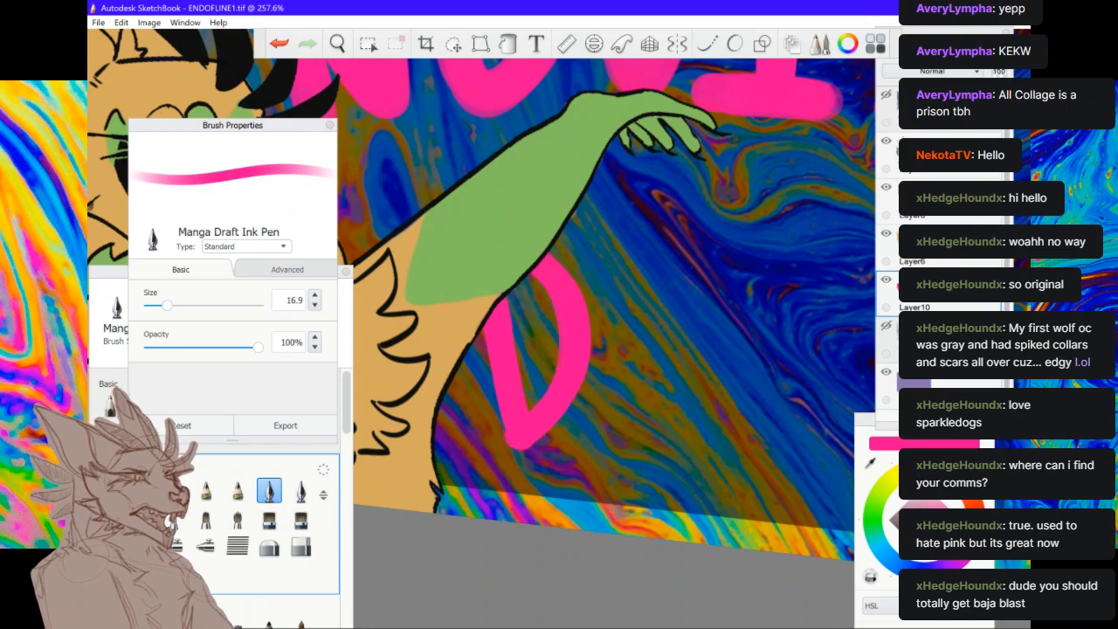
pyautogui.moveTo(603, 214)
pyautogui.mouseDown()
pyautogui.moveTo(627, 417)
pyautogui.moveTo(642, 315)
pyautogui.moveTo(741, 407)
pyautogui.mouseUp()
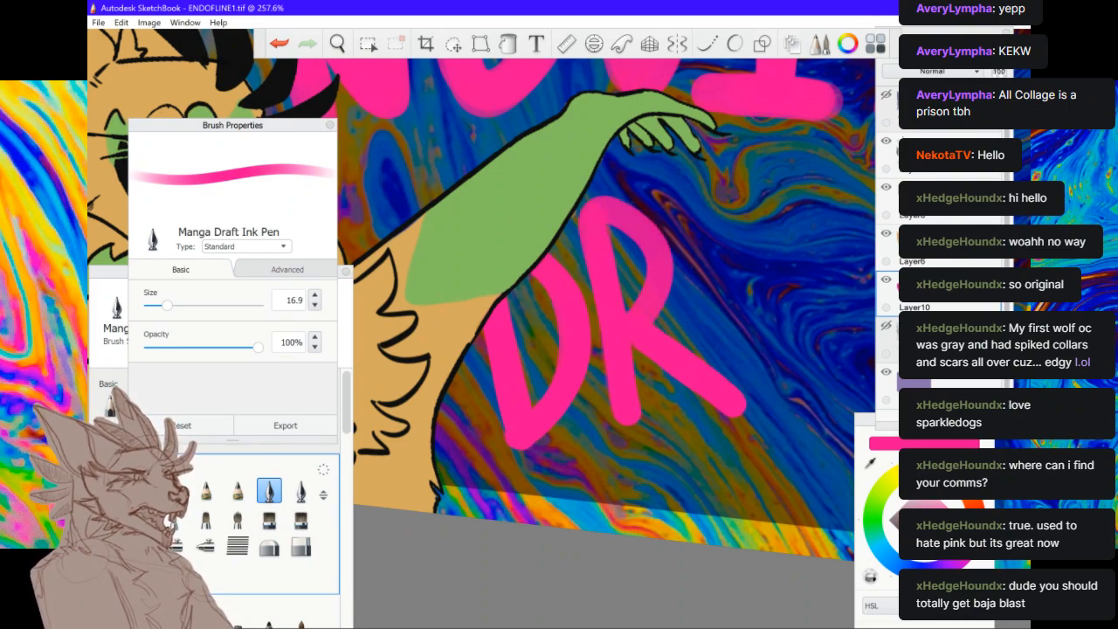
pyautogui.moveTo(521, 292); pyautogui.dragTo(534, 400)
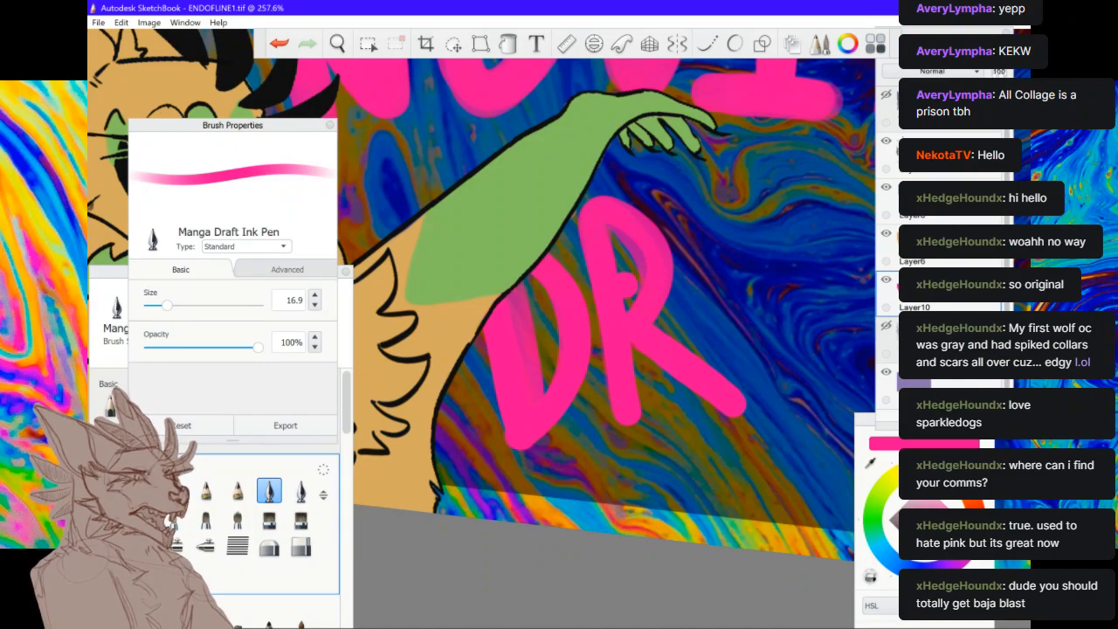
# Paint a pink A, W and S to the right of the R, completing the word DRAWS
pyautogui.scroll(-4, 577, 332)
pyautogui.scroll(2, 577, 332)
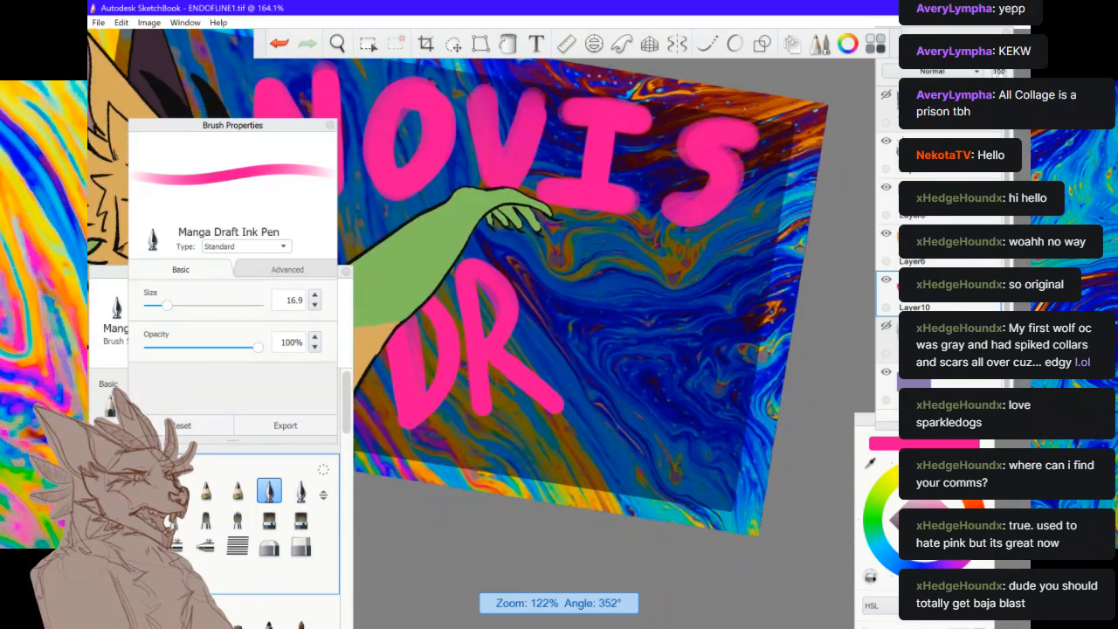
pyautogui.click(484, 343)
pyautogui.moveTo(484, 343)
pyautogui.mouseDown()
pyautogui.moveTo(474, 308)
pyautogui.moveTo(560, 380)
pyautogui.mouseUp()
pyautogui.moveTo(502, 285); pyautogui.dragTo(490, 348)
pyautogui.moveTo(535, 260)
pyautogui.mouseDown()
pyautogui.moveTo(594, 343)
pyautogui.moveTo(591, 288)
pyautogui.moveTo(639, 338)
pyautogui.moveTo(645, 243)
pyautogui.mouseUp()
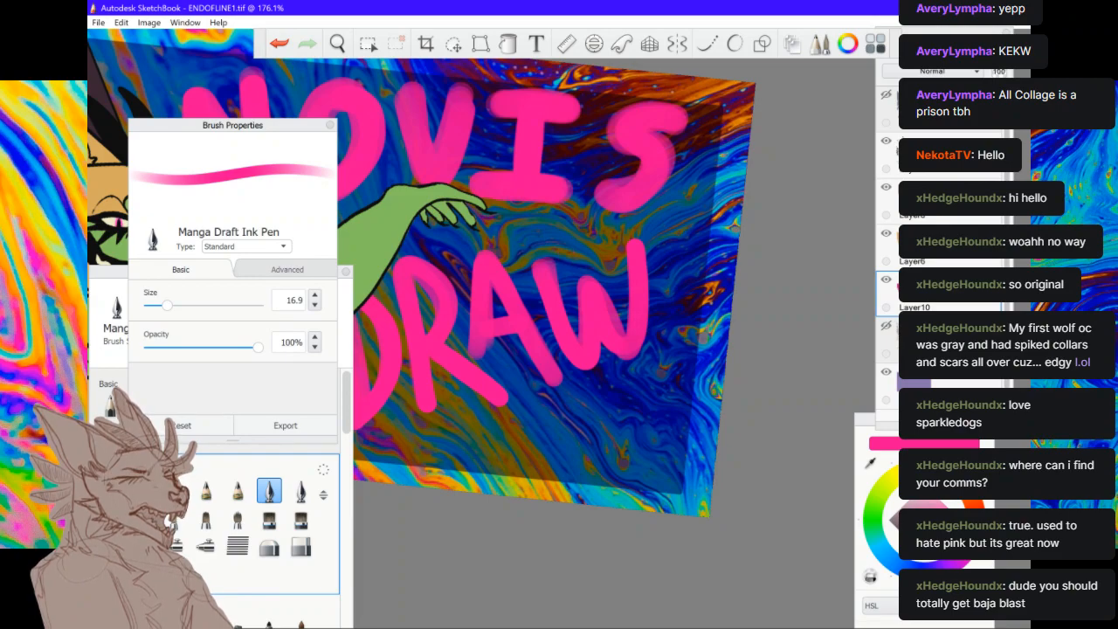
pyautogui.moveTo(692, 238); pyautogui.dragTo(669, 332)
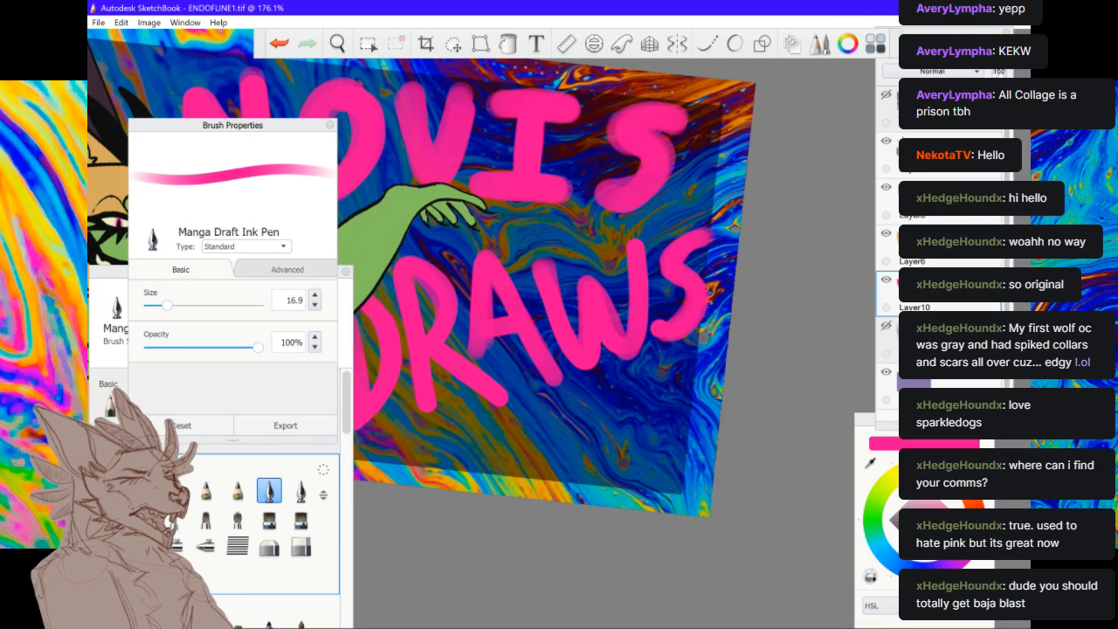
# Pick a darker magenta and paint shadows along the strokes of the N in NOVIS
pyautogui.scroll(-6, 659, 328)
pyautogui.scroll(4, 659, 328)
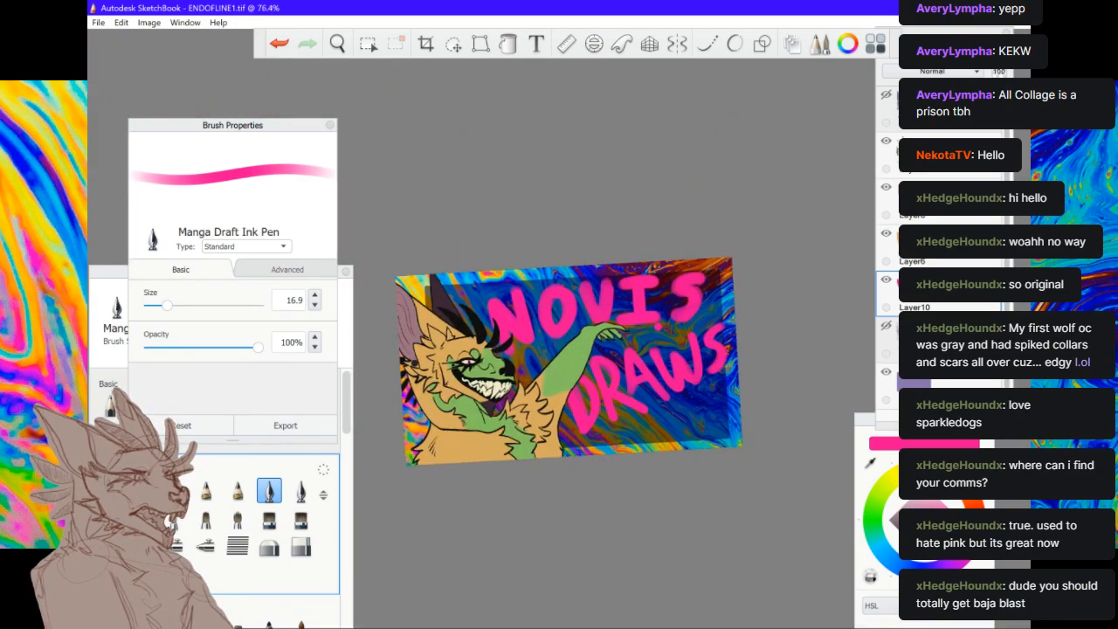
pyautogui.scroll(3, 555, 313)
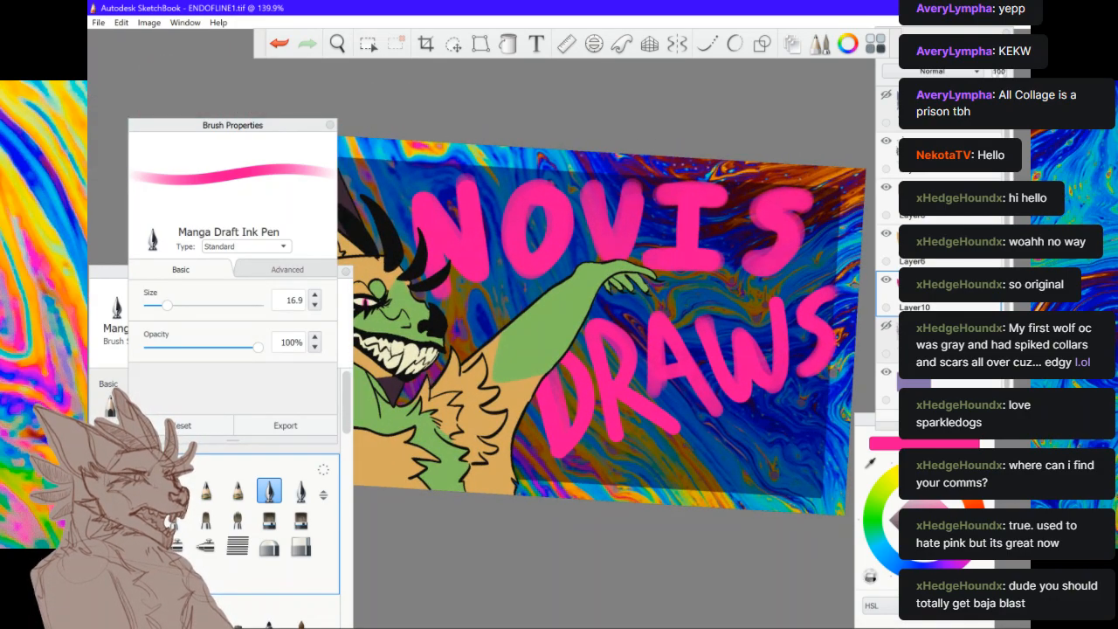
pyautogui.click(945, 533)
pyautogui.scroll(4, 559, 349)
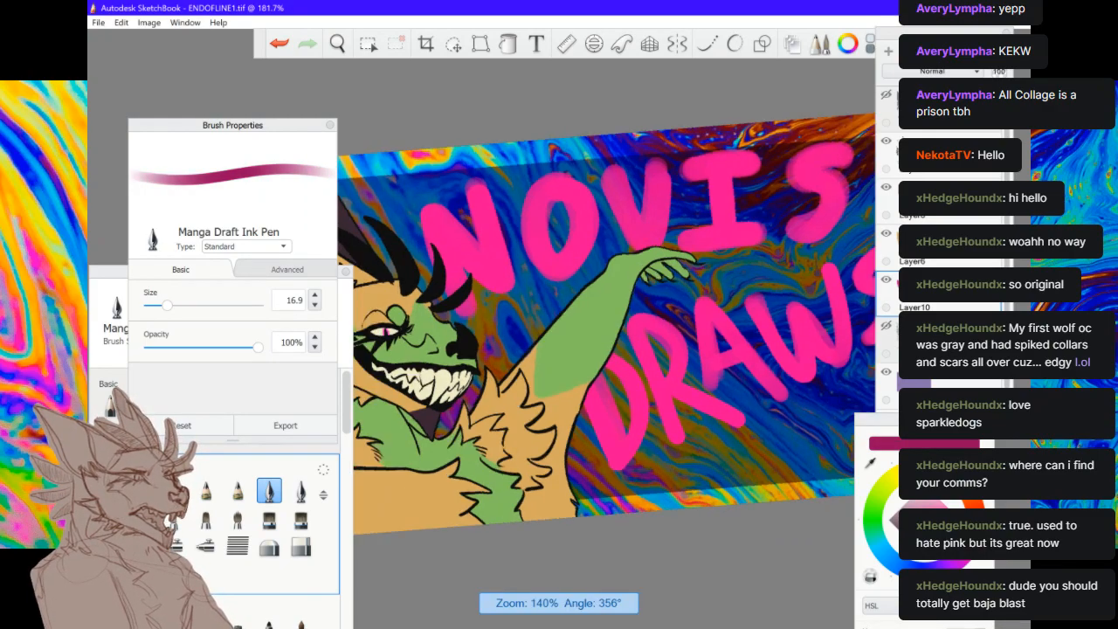
pyautogui.moveTo(472, 211)
pyautogui.mouseDown()
pyautogui.moveTo(470, 248)
pyautogui.moveTo(506, 346)
pyautogui.mouseUp()
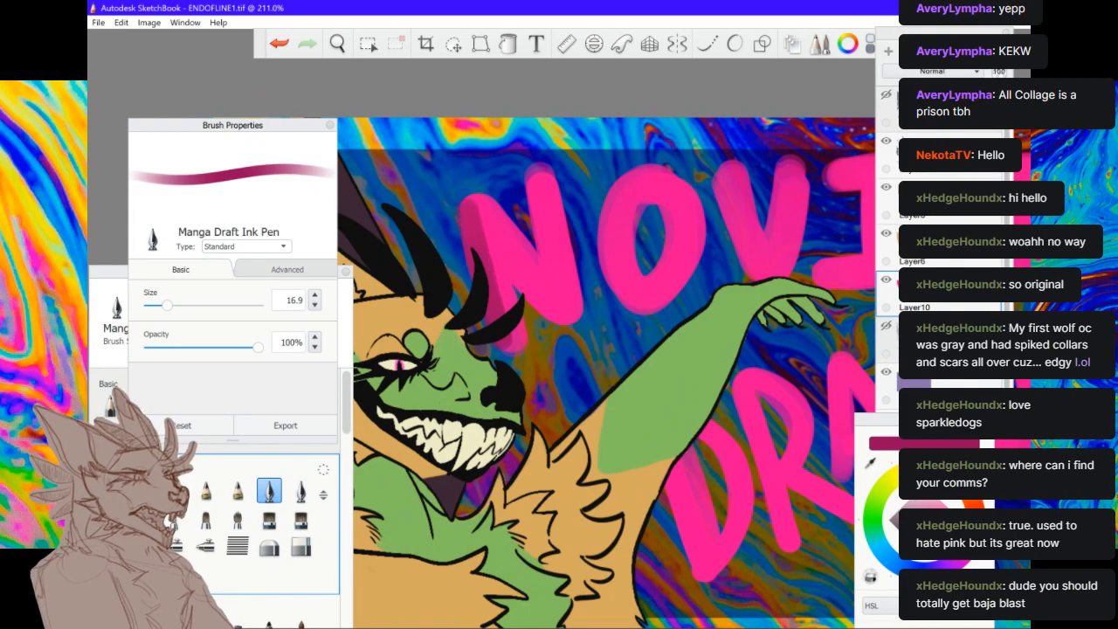
pyautogui.moveTo(536, 198); pyautogui.dragTo(544, 245)
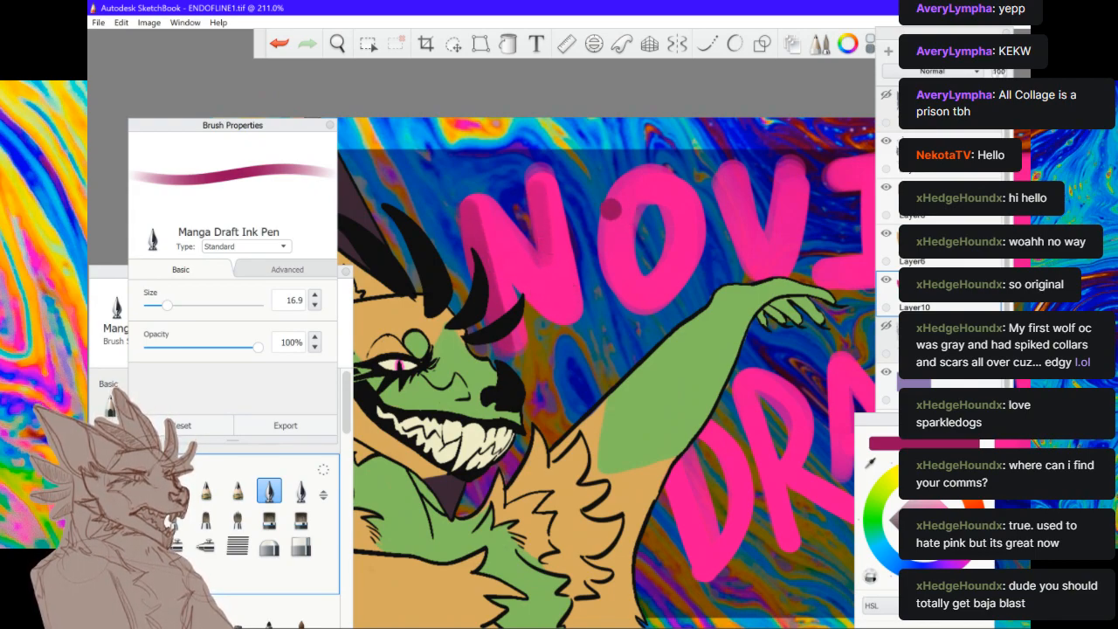
# Paint dark magenta shadows along the outer and inner curves of the O and both strokes of the V
pyautogui.moveTo(619, 194); pyautogui.dragTo(636, 304)
pyautogui.moveTo(642, 219); pyautogui.dragTo(643, 278)
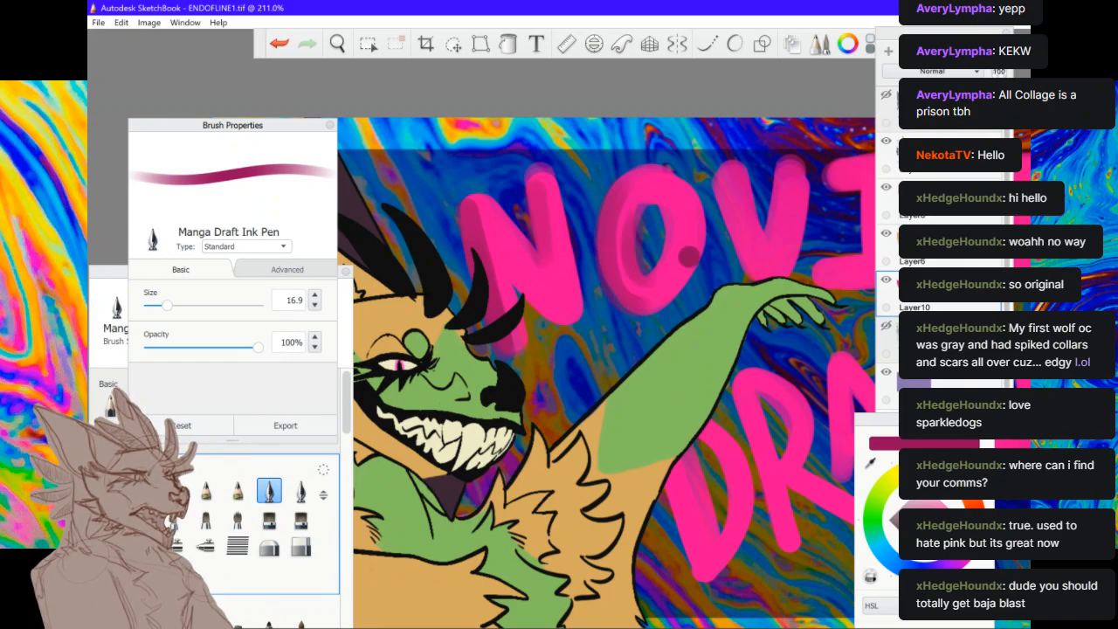
pyautogui.moveTo(736, 216); pyautogui.dragTo(755, 276)
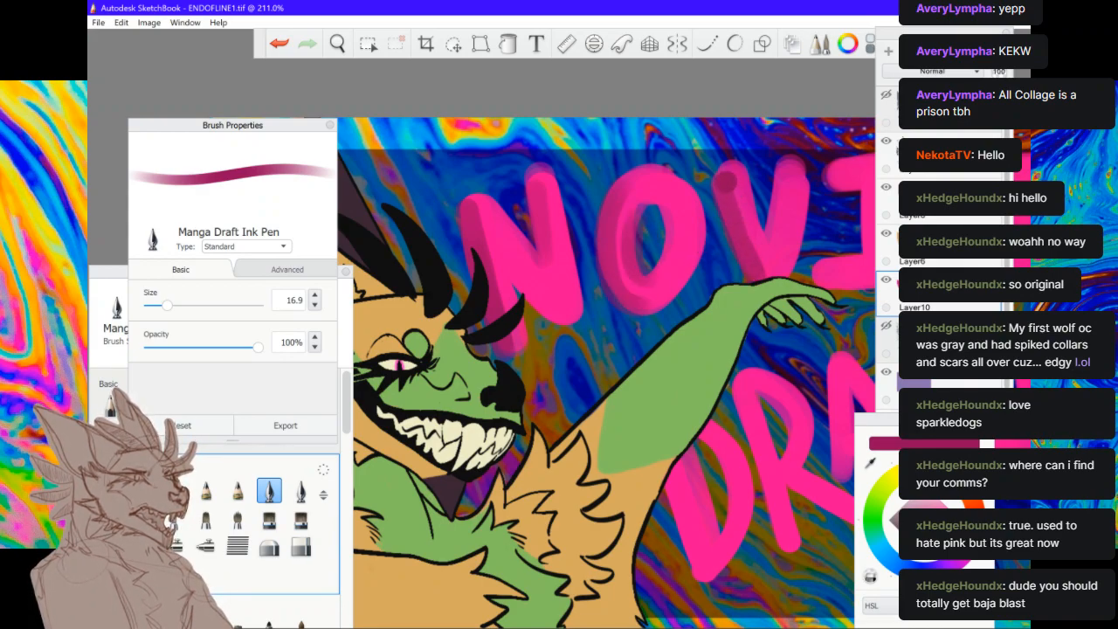
pyautogui.moveTo(780, 191); pyautogui.dragTo(773, 234)
# Shade the I and the S of NOVIS in dark magenta, undoing and repainting the first stroke on the I
pyautogui.scroll(3, 612, 349)
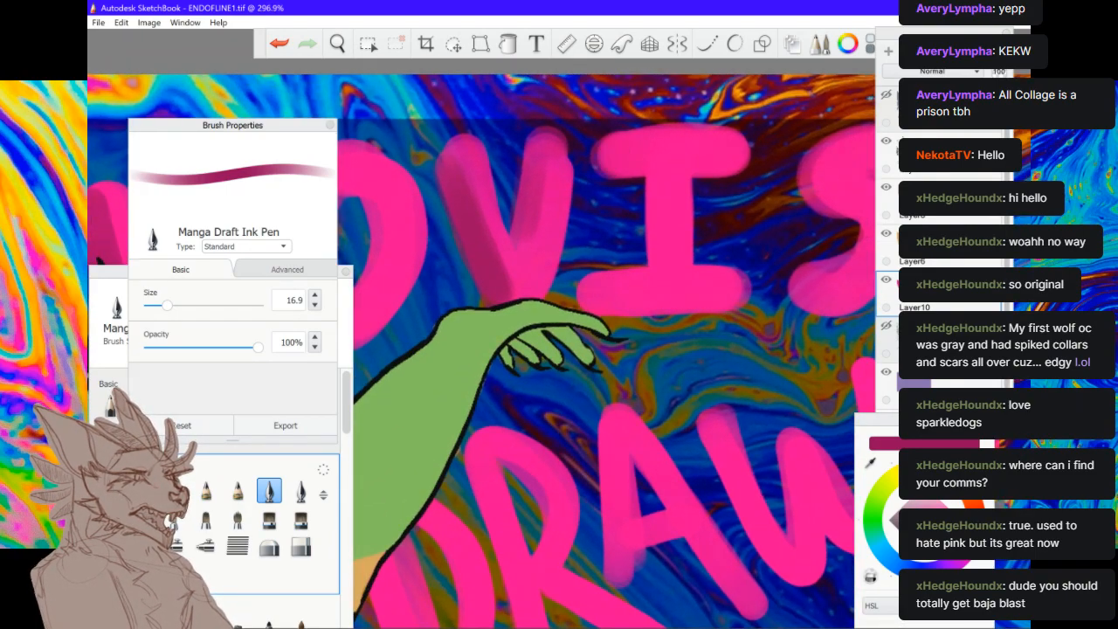
pyautogui.moveTo(652, 186)
pyautogui.mouseDown()
pyautogui.moveTo(658, 267)
pyautogui.moveTo(594, 308)
pyautogui.mouseUp()
pyautogui.hotkey('ctrl', 'z')
pyautogui.moveTo(777, 276); pyautogui.dragTo(594, 310)
pyautogui.moveTo(697, 182)
pyautogui.mouseDown()
pyautogui.moveTo(668, 182)
pyautogui.moveTo(628, 321)
pyautogui.mouseUp()
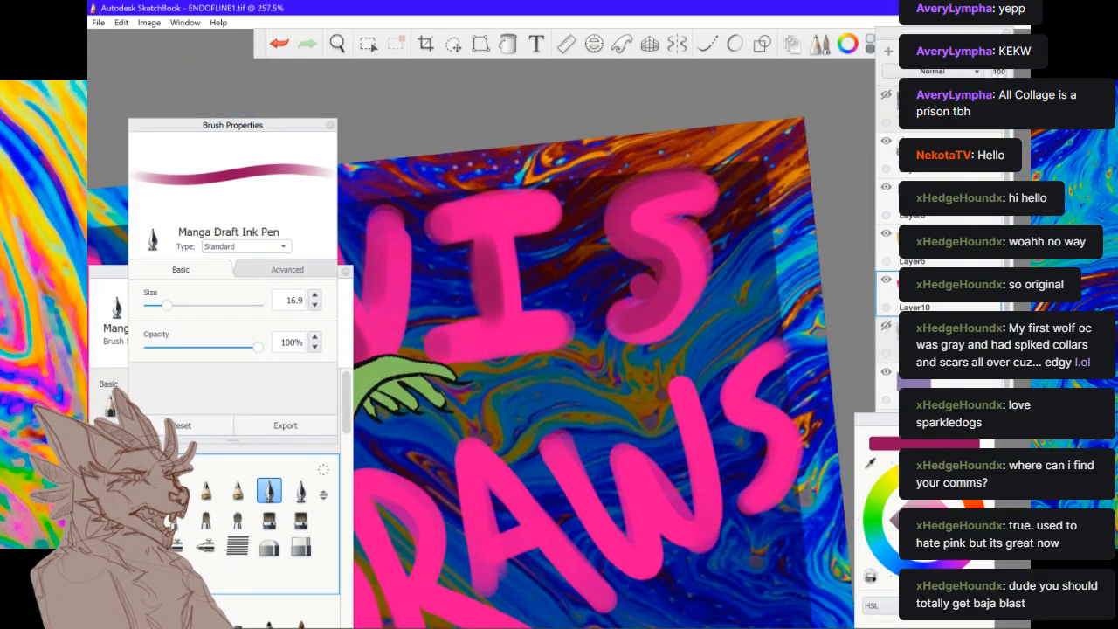
# Paint dark magenta shadows on the stem and bowl of the D and on the stem, bowl and leg of the R
pyautogui.scroll(-5, 753, 292)
pyautogui.scroll(5, 631, 437)
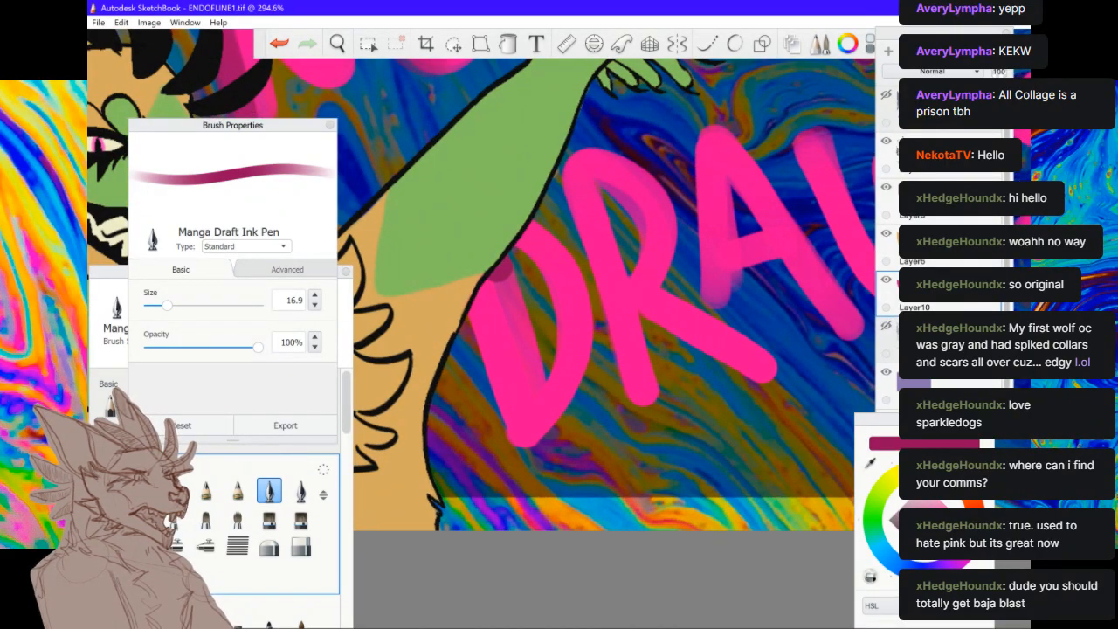
pyautogui.moveTo(485, 295); pyautogui.dragTo(517, 437)
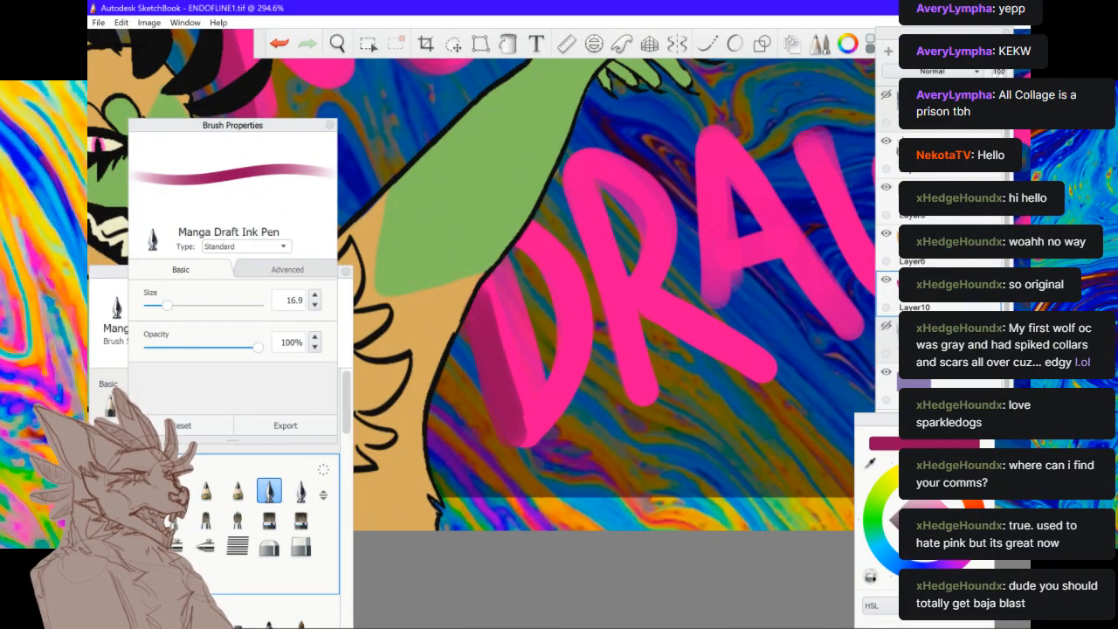
pyautogui.moveTo(517, 285); pyautogui.dragTo(542, 376)
pyautogui.moveTo(582, 183); pyautogui.dragTo(644, 400)
pyautogui.moveTo(614, 186); pyautogui.dragTo(667, 288)
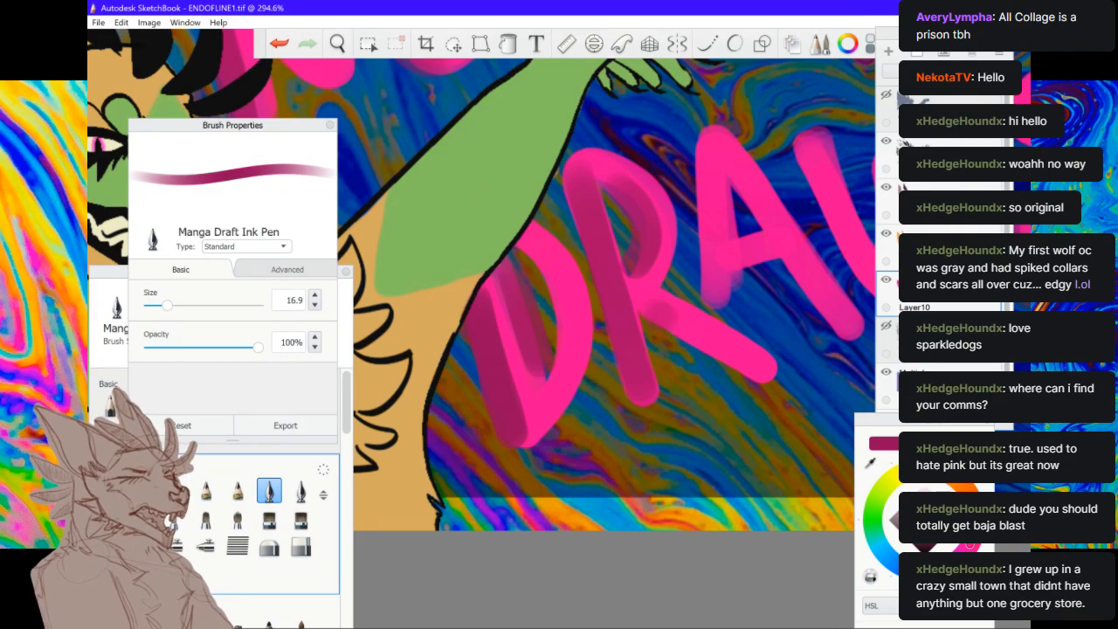
pyautogui.moveTo(653, 308); pyautogui.dragTo(769, 374)
# Shade both slanted strokes of the A in DRAWS with dark magenta, undoing and repainting its lower right leg
pyautogui.scroll(-3, 612, 332)
pyautogui.scroll(6, 612, 332)
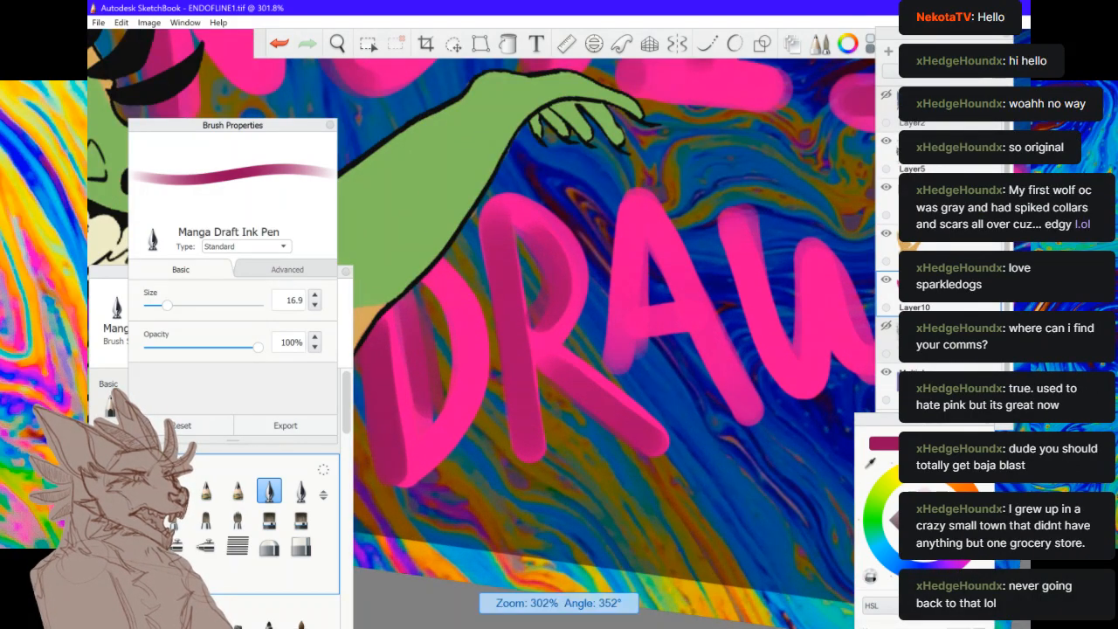
pyautogui.moveTo(587, 145); pyautogui.dragTo(576, 347)
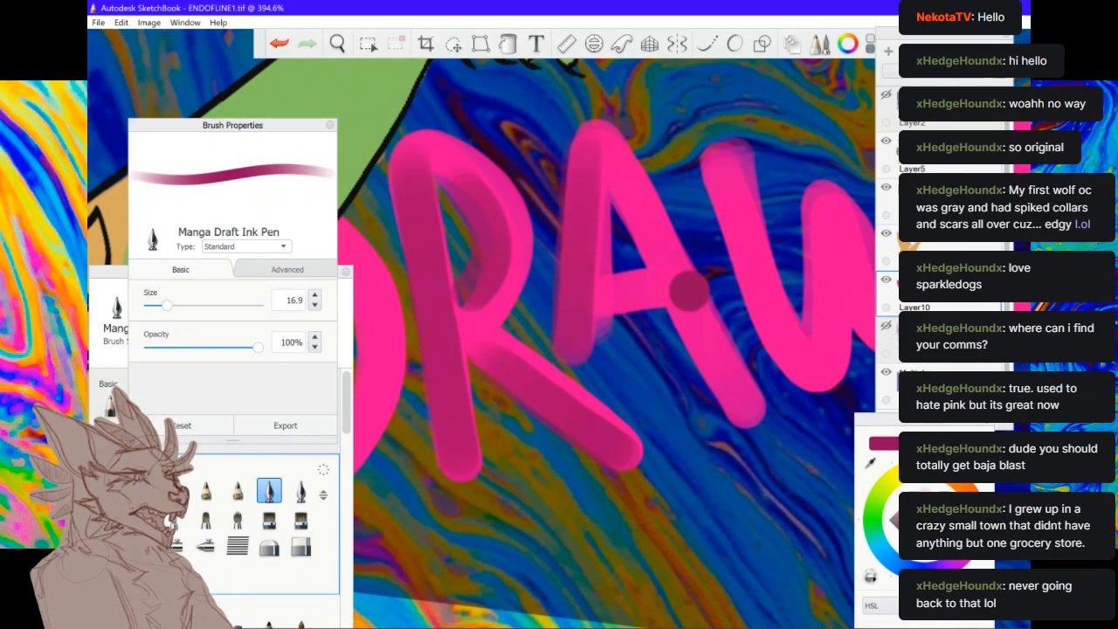
pyautogui.moveTo(666, 312); pyautogui.dragTo(734, 432)
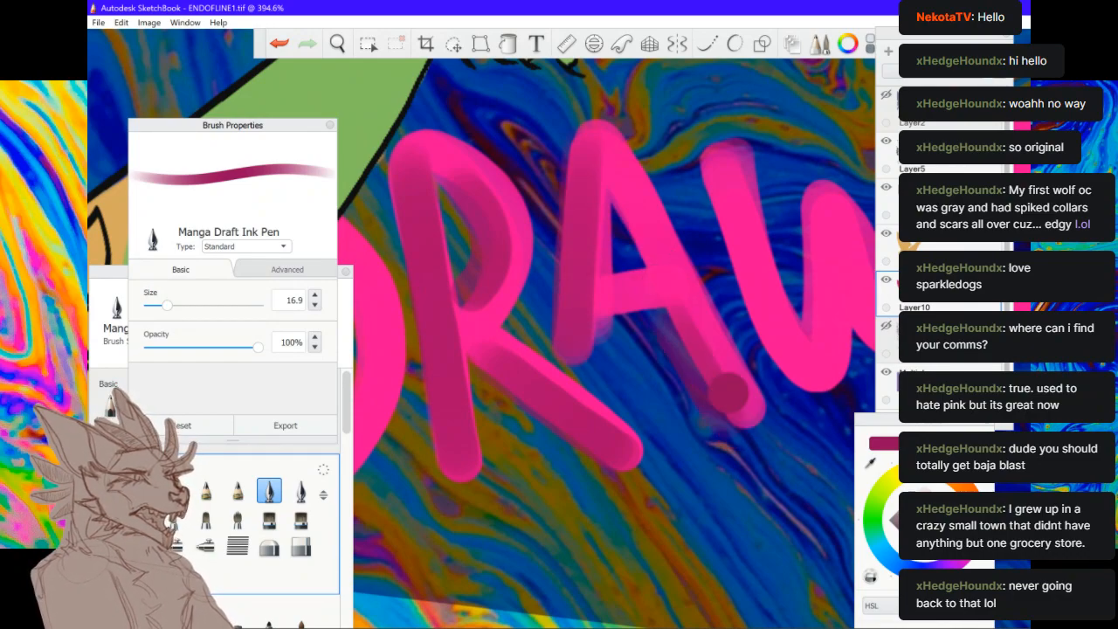
pyautogui.click(278, 43)
pyautogui.moveTo(673, 307); pyautogui.dragTo(747, 421)
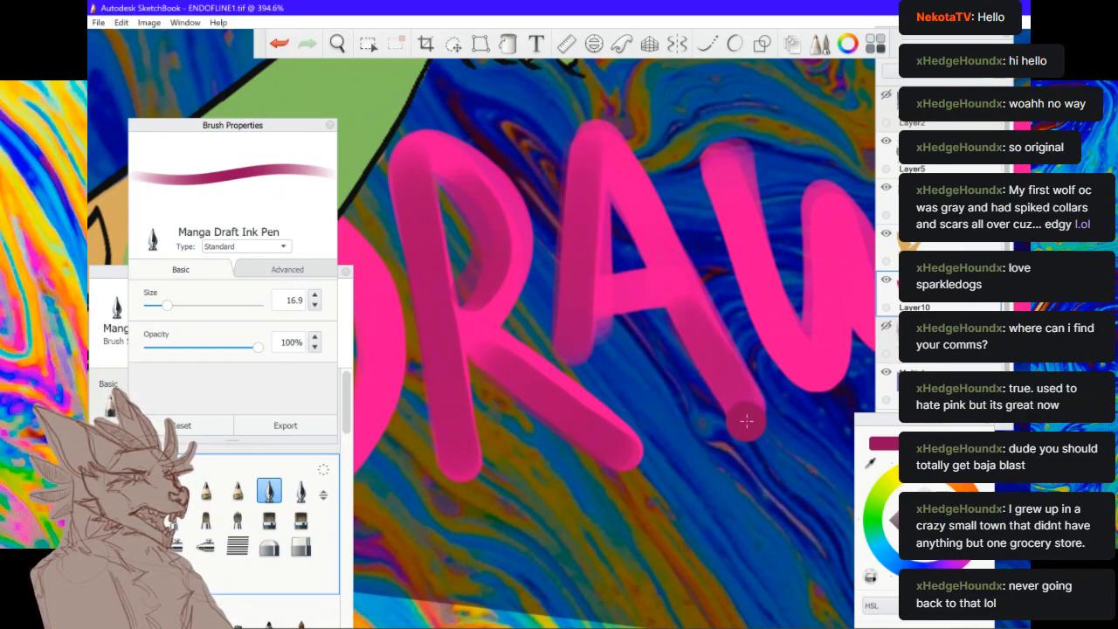
# Paint dark magenta shadows along the strokes of the W and the S in DRAWS
pyautogui.hscroll(3, 747, 421)
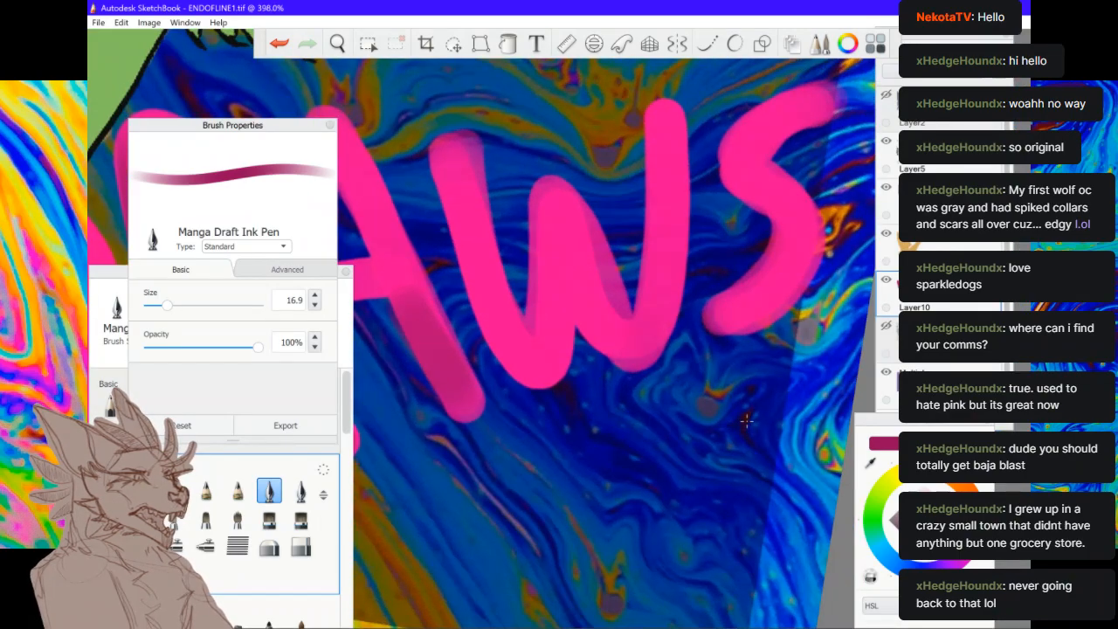
pyautogui.moveTo(443, 159)
pyautogui.mouseDown()
pyautogui.moveTo(459, 241)
pyautogui.moveTo(506, 358)
pyautogui.moveTo(572, 319)
pyautogui.mouseUp()
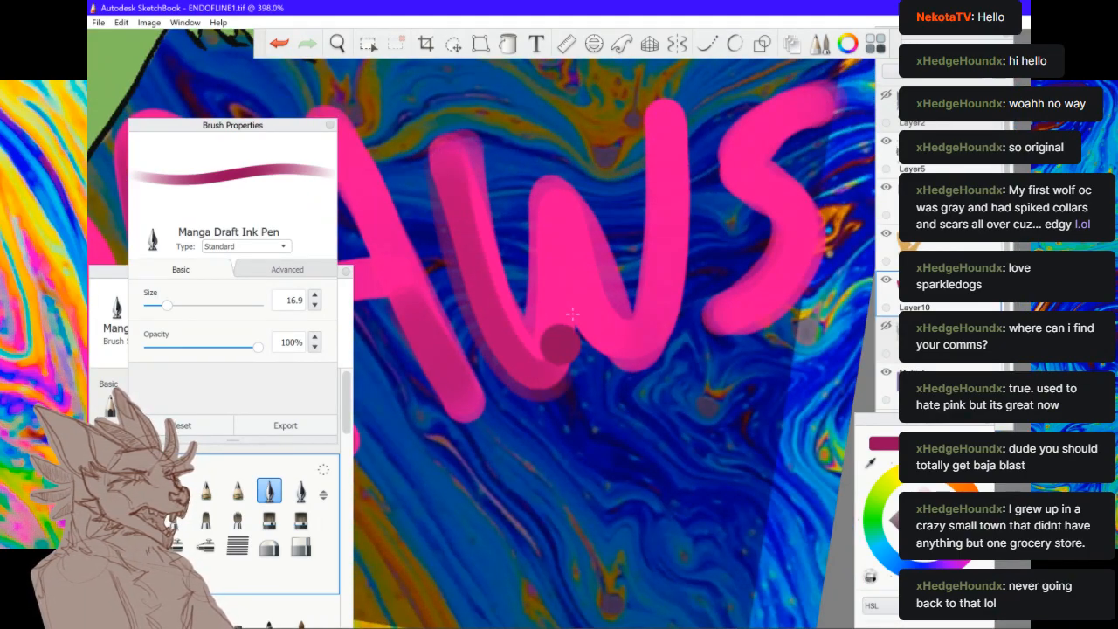
pyautogui.moveTo(444, 155); pyautogui.dragTo(546, 374)
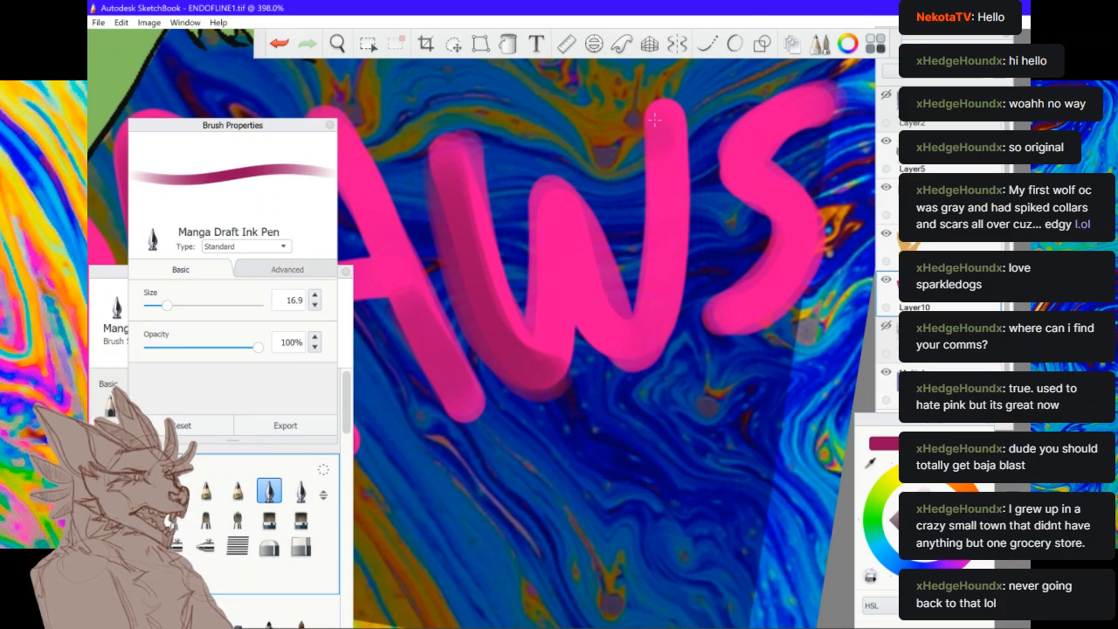
pyautogui.moveTo(655, 144); pyautogui.dragTo(626, 333)
pyautogui.moveTo(780, 111)
pyautogui.mouseDown()
pyautogui.moveTo(743, 131)
pyautogui.moveTo(776, 263)
pyautogui.moveTo(730, 306)
pyautogui.moveTo(717, 183)
pyautogui.moveTo(830, 114)
pyautogui.mouseUp()
pyautogui.click(624, 409)
pyautogui.scroll(-6, 848, 130)
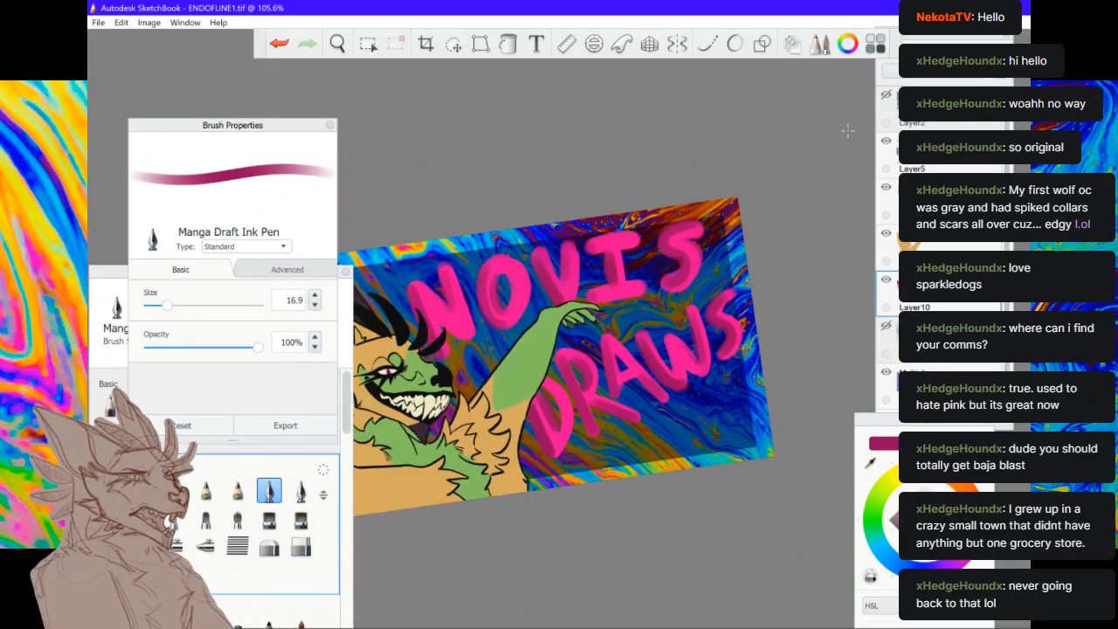
# Pick a light pink, set the brush size to 8.5, and paint highlight strokes on the N of NOVIS
pyautogui.scroll(-1, 848, 130)
pyautogui.scroll(5, 848, 130)
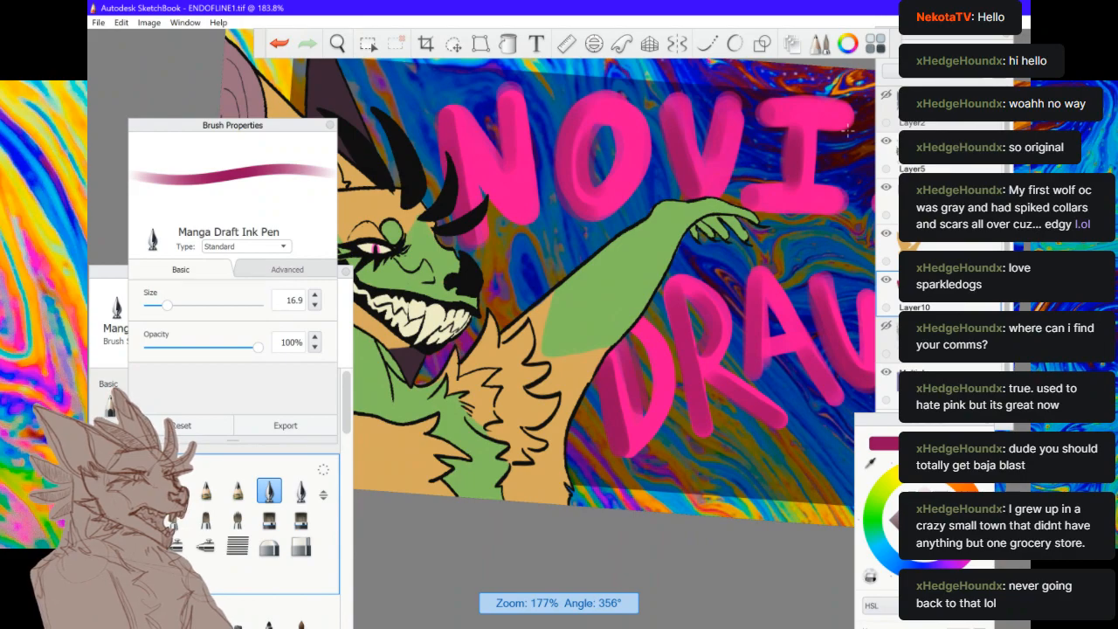
pyautogui.click(931, 508)
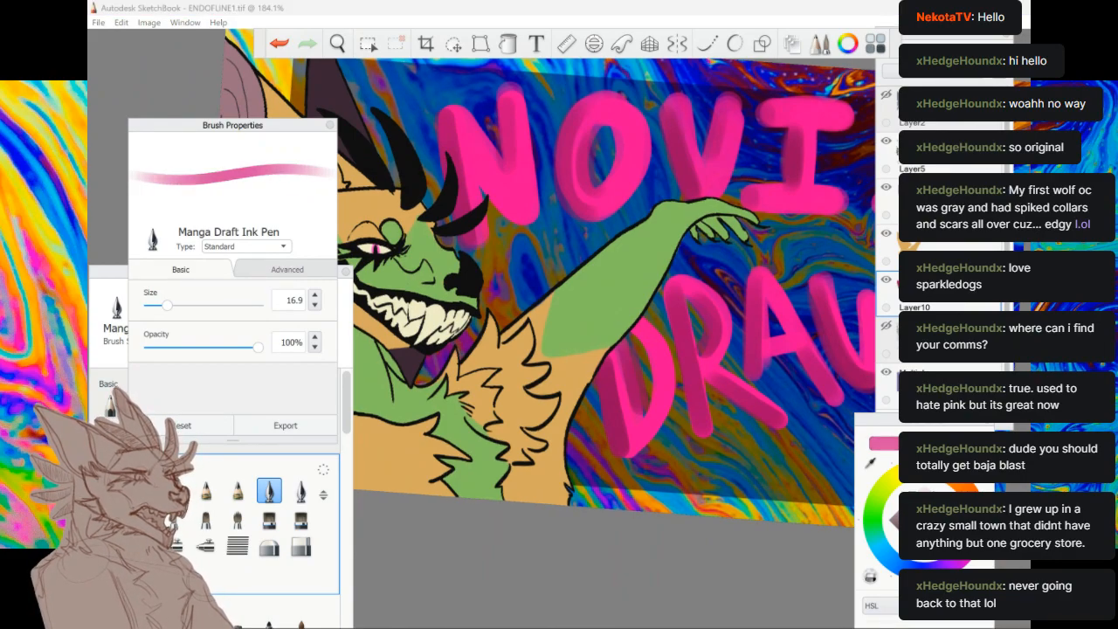
pyautogui.click(924, 491)
pyautogui.moveTo(166, 307); pyautogui.dragTo(164, 307)
pyautogui.scroll(5, 559, 262)
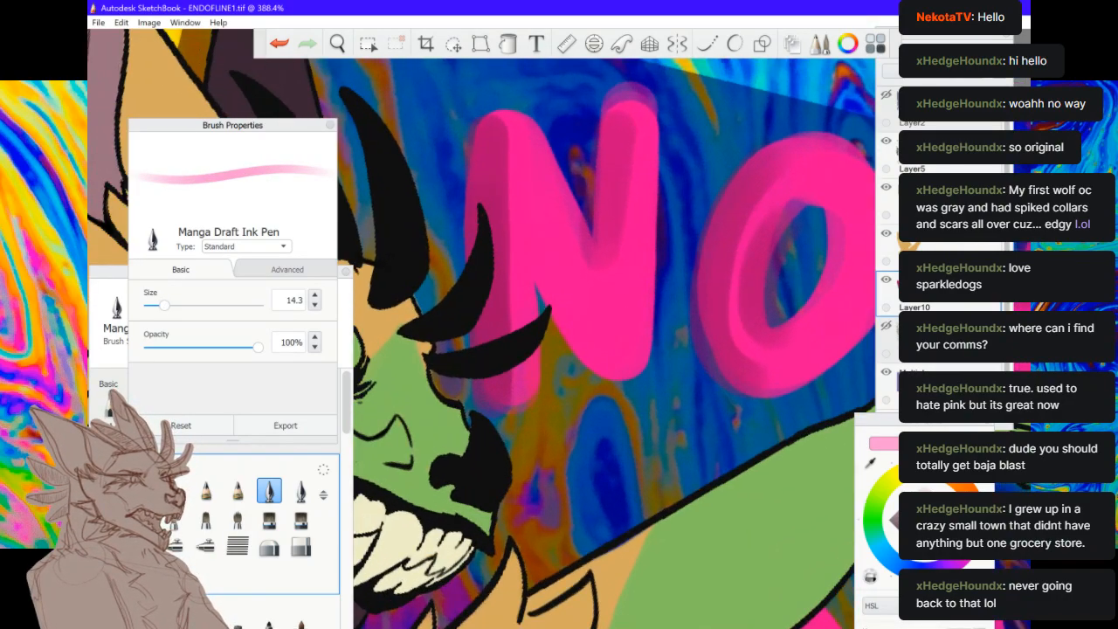
pyautogui.click(644, 133)
pyautogui.moveTo(165, 305); pyautogui.dragTo(156, 305)
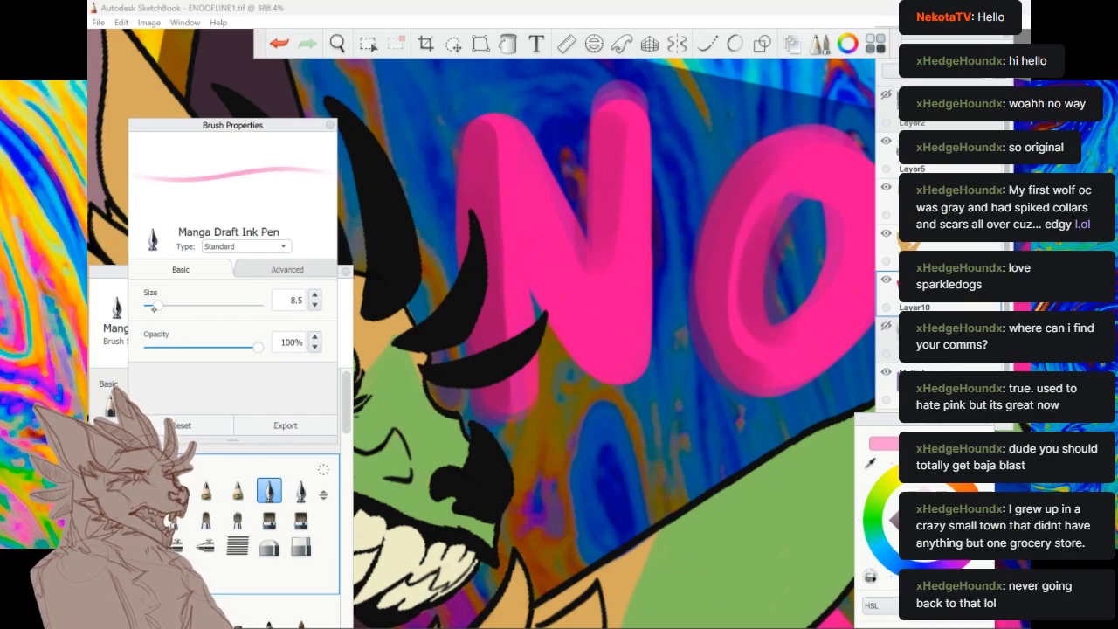
pyautogui.moveTo(645, 127)
pyautogui.mouseDown()
pyautogui.moveTo(630, 350)
pyautogui.moveTo(591, 376)
pyautogui.mouseUp()
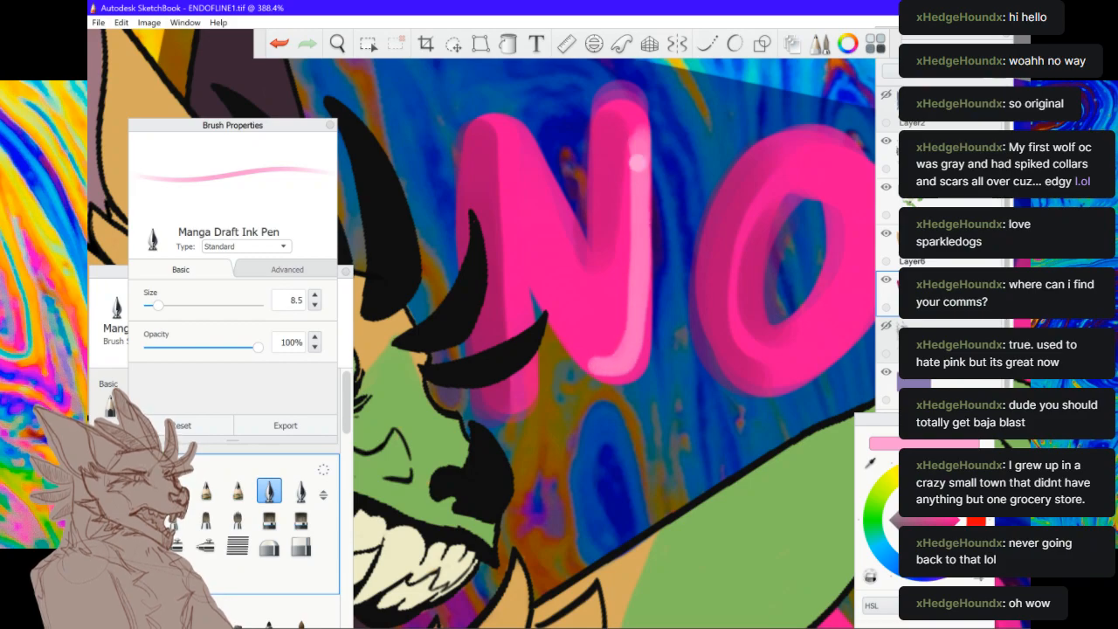
pyautogui.moveTo(523, 147); pyautogui.dragTo(573, 250)
# Paint light pink highlights along the right side of the O and on both strokes of the V
pyautogui.moveTo(675, 395); pyautogui.dragTo(454, 406)
pyautogui.moveTo(582, 158)
pyautogui.mouseDown()
pyautogui.moveTo(623, 186)
pyautogui.moveTo(634, 273)
pyautogui.moveTo(645, 225)
pyautogui.moveTo(640, 273)
pyautogui.mouseUp()
pyautogui.moveTo(619, 341)
pyautogui.mouseDown()
pyautogui.moveTo(580, 395)
pyautogui.moveTo(498, 376)
pyautogui.moveTo(441, 419)
pyautogui.mouseUp()
pyautogui.moveTo(650, 178); pyautogui.dragTo(666, 293)
pyautogui.moveTo(664, 214); pyautogui.dragTo(667, 292)
pyautogui.moveTo(551, 198); pyautogui.dragTo(620, 320)
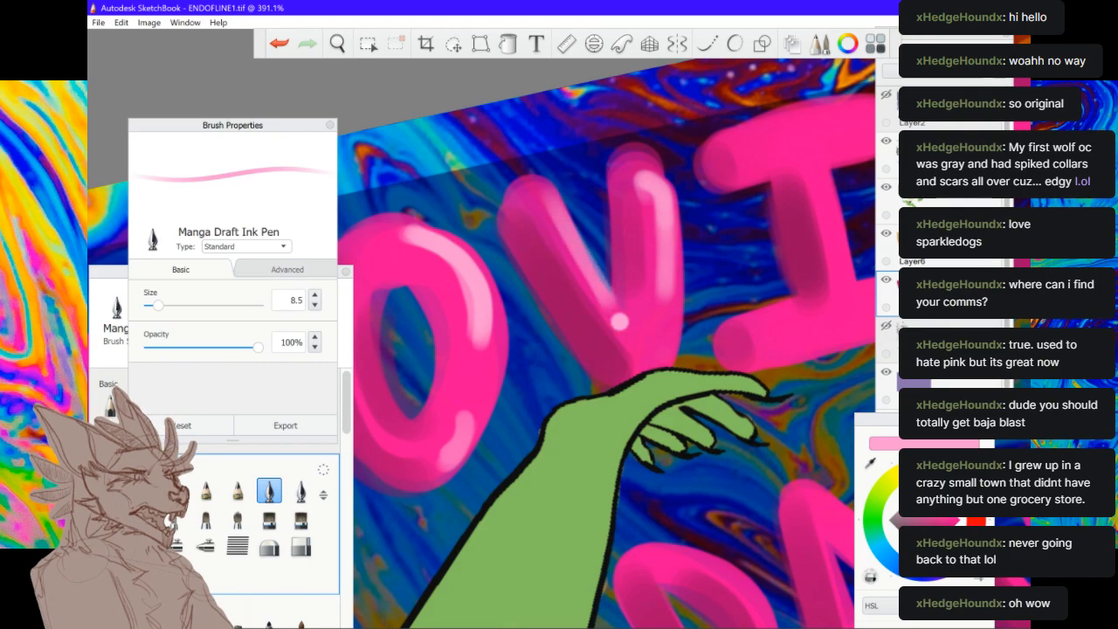
# Paint light pink highlights on the serif ends and along the stem of the I in NOVIS
pyautogui.scroll(-3, 631, 367)
pyautogui.moveTo(817, 311); pyautogui.dragTo(649, 332)
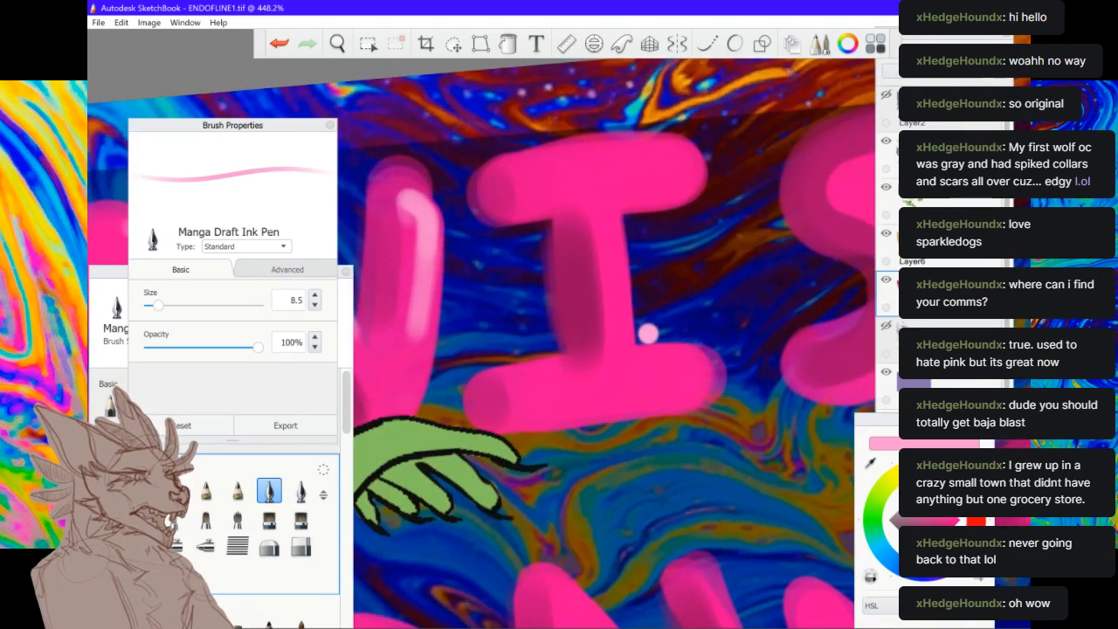
pyautogui.moveTo(681, 154)
pyautogui.mouseDown()
pyautogui.moveTo(687, 183)
pyautogui.moveTo(628, 203)
pyautogui.mouseUp()
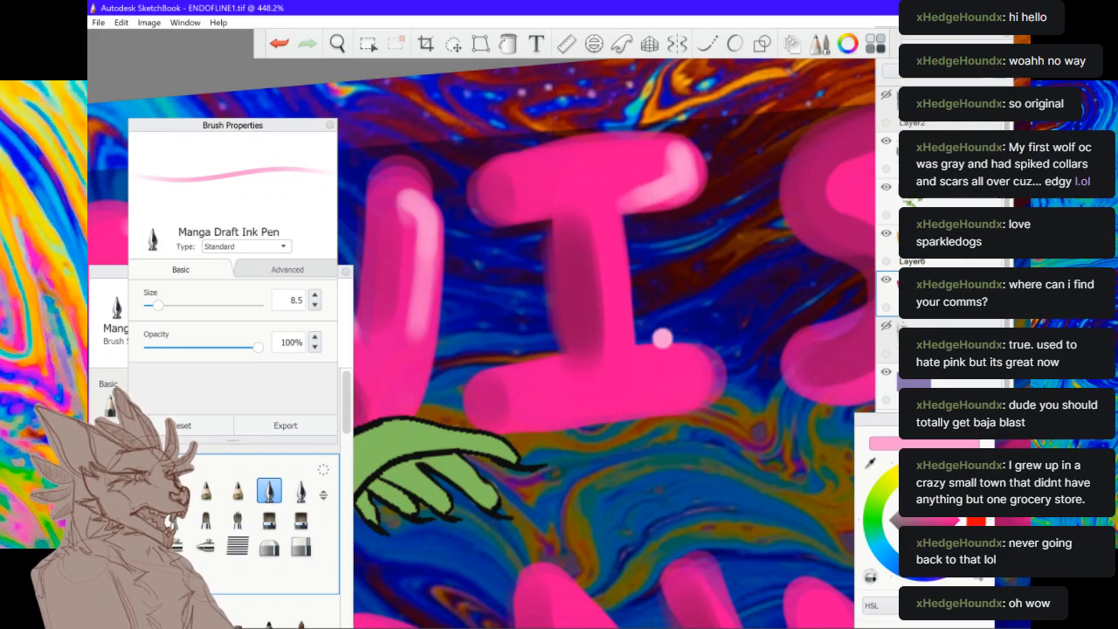
pyautogui.moveTo(619, 241); pyautogui.dragTo(624, 337)
pyautogui.moveTo(619, 281); pyautogui.dragTo(628, 343)
pyautogui.moveTo(694, 360)
pyautogui.mouseDown()
pyautogui.moveTo(692, 383)
pyautogui.moveTo(674, 399)
pyautogui.moveTo(658, 390)
pyautogui.mouseUp()
# Paint light pink highlights along the curves of the S in NOVIS, undoing the last stroke at its lower end
pyautogui.scroll(-2, 659, 389)
pyautogui.moveTo(786, 310); pyautogui.dragTo(642, 288)
pyautogui.moveTo(727, 172)
pyautogui.mouseDown()
pyautogui.moveTo(693, 197)
pyautogui.moveTo(630, 206)
pyautogui.moveTo(712, 261)
pyautogui.moveTo(659, 234)
pyautogui.moveTo(703, 345)
pyautogui.moveTo(624, 424)
pyautogui.mouseUp()
pyautogui.moveTo(699, 343); pyautogui.dragTo(626, 418)
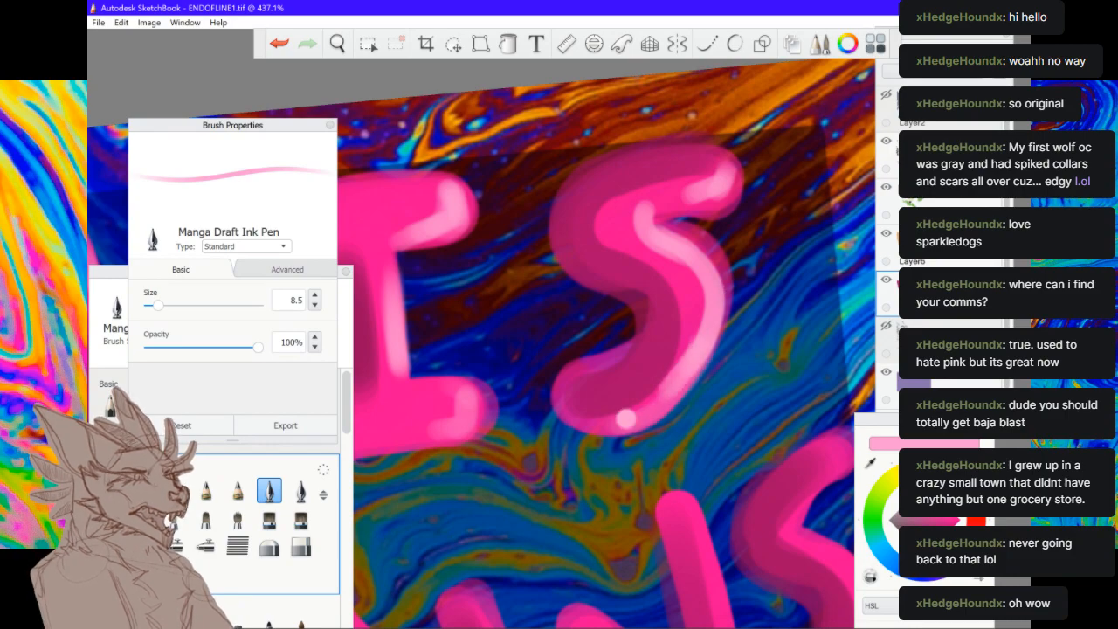
pyautogui.moveTo(704, 358); pyautogui.dragTo(630, 429)
pyautogui.scroll(-5, 742, 309)
pyautogui.click(280, 43)
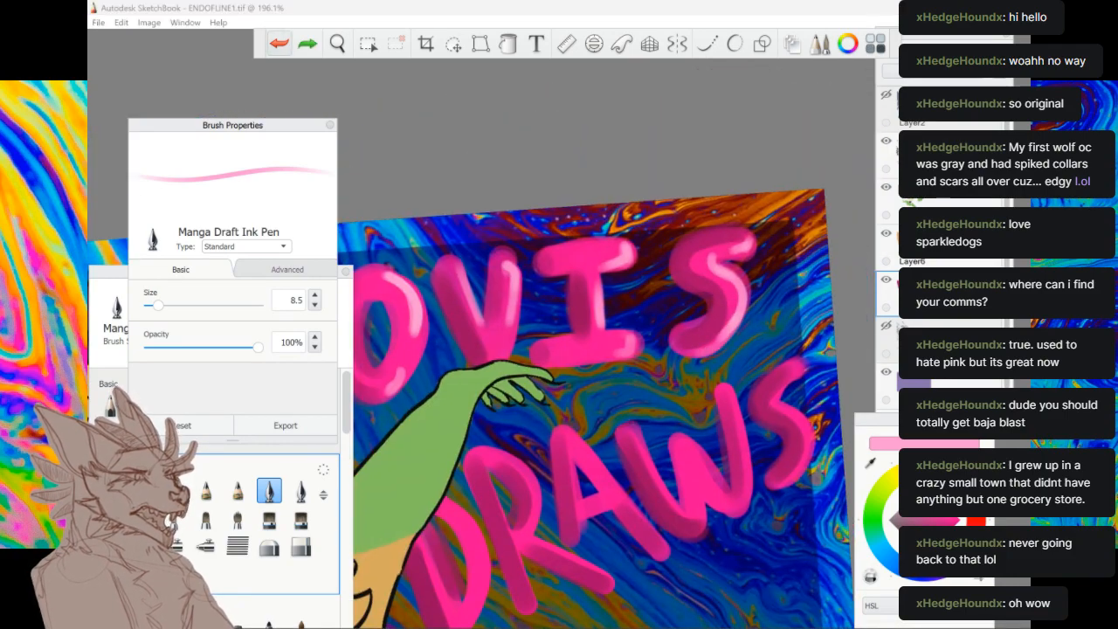
# Paint light pink highlights along the stem and the outer curve of the D in DRAWS
pyautogui.scroll(-5, 768, 297)
pyautogui.scroll(5, 531, 348)
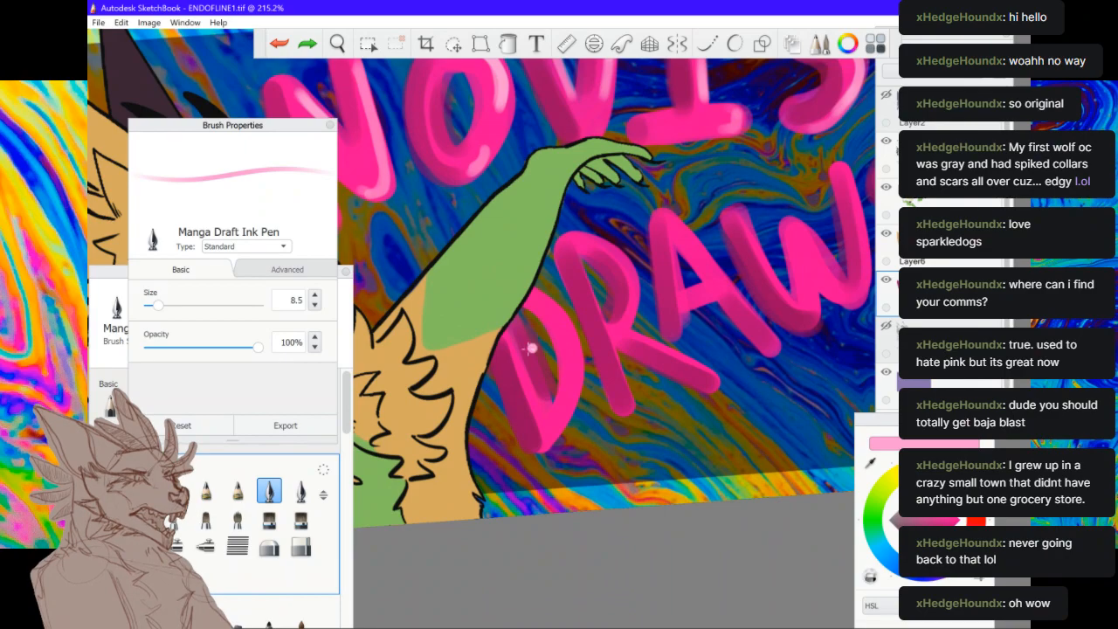
pyautogui.moveTo(517, 341); pyautogui.dragTo(535, 397)
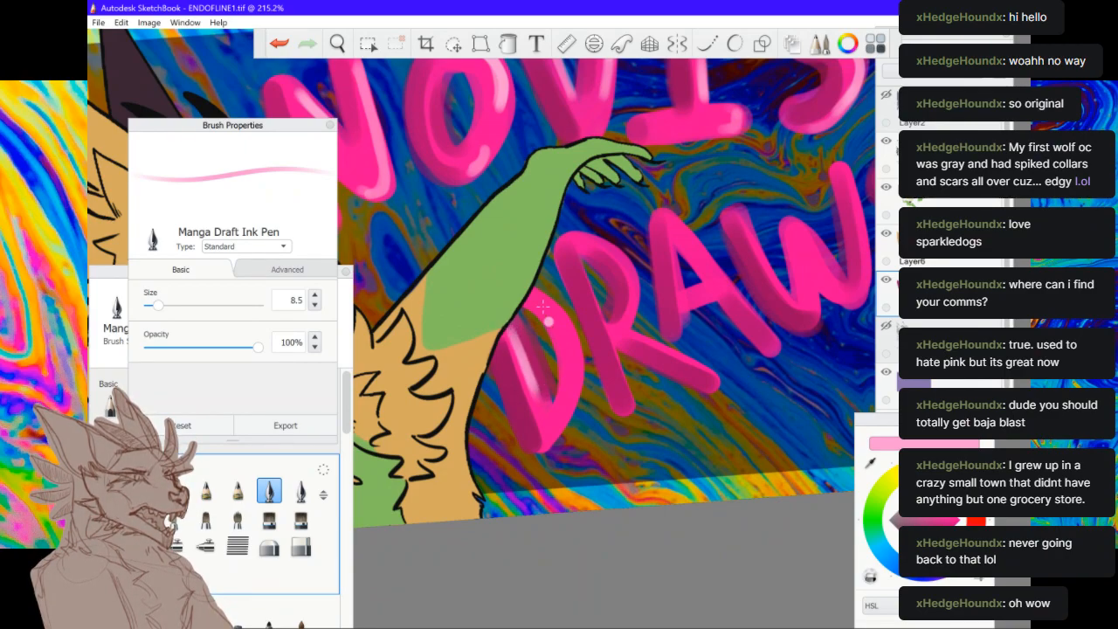
pyautogui.moveTo(557, 309)
pyautogui.mouseDown()
pyautogui.moveTo(572, 391)
pyautogui.moveTo(559, 431)
pyautogui.mouseUp()
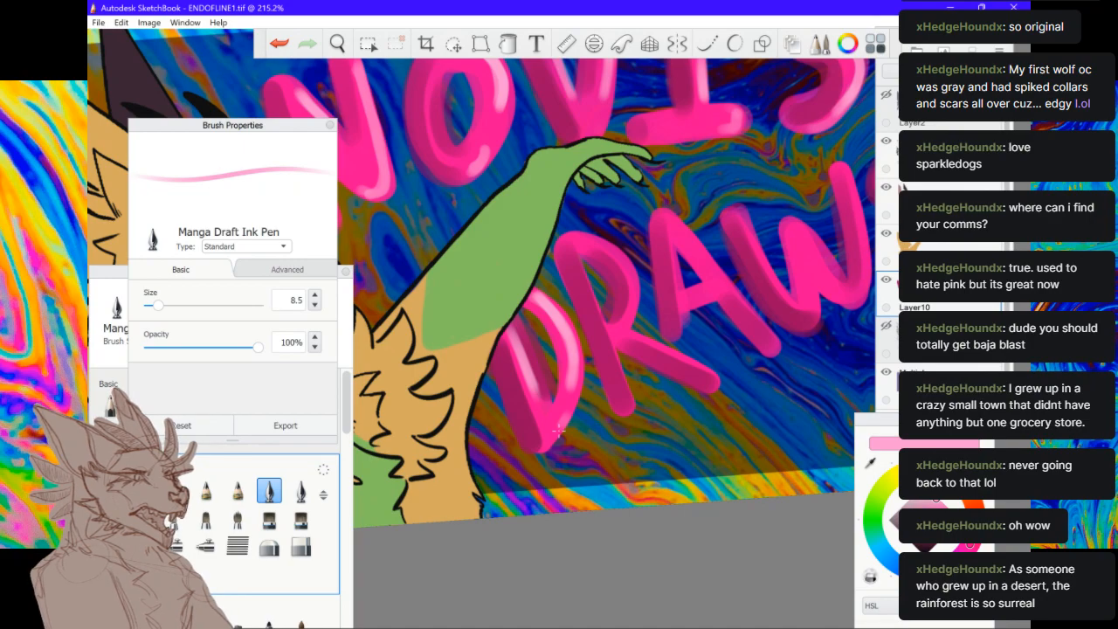
# Highlight the bowl and leg of the R and the right slanted stroke of the A in DRAWS with light pink
pyautogui.scroll(-2, 560, 431)
pyautogui.scroll(5, 559, 431)
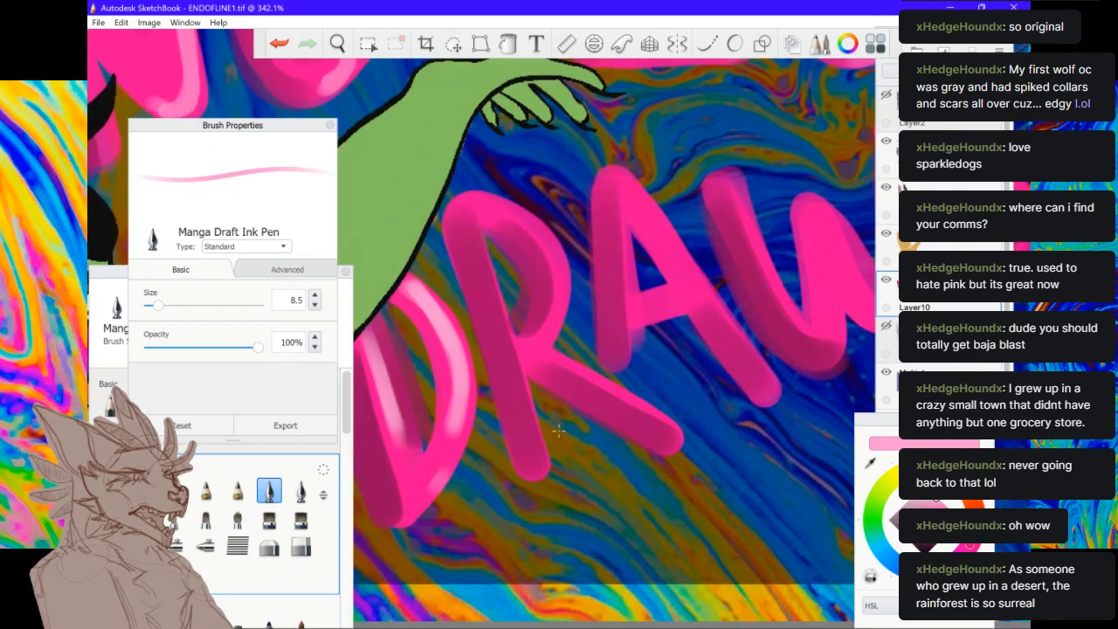
pyautogui.click(497, 217)
pyautogui.moveTo(474, 204)
pyautogui.mouseDown()
pyautogui.moveTo(525, 221)
pyautogui.moveTo(542, 302)
pyautogui.mouseUp()
pyautogui.moveTo(476, 203); pyautogui.dragTo(565, 313)
pyautogui.click(543, 376)
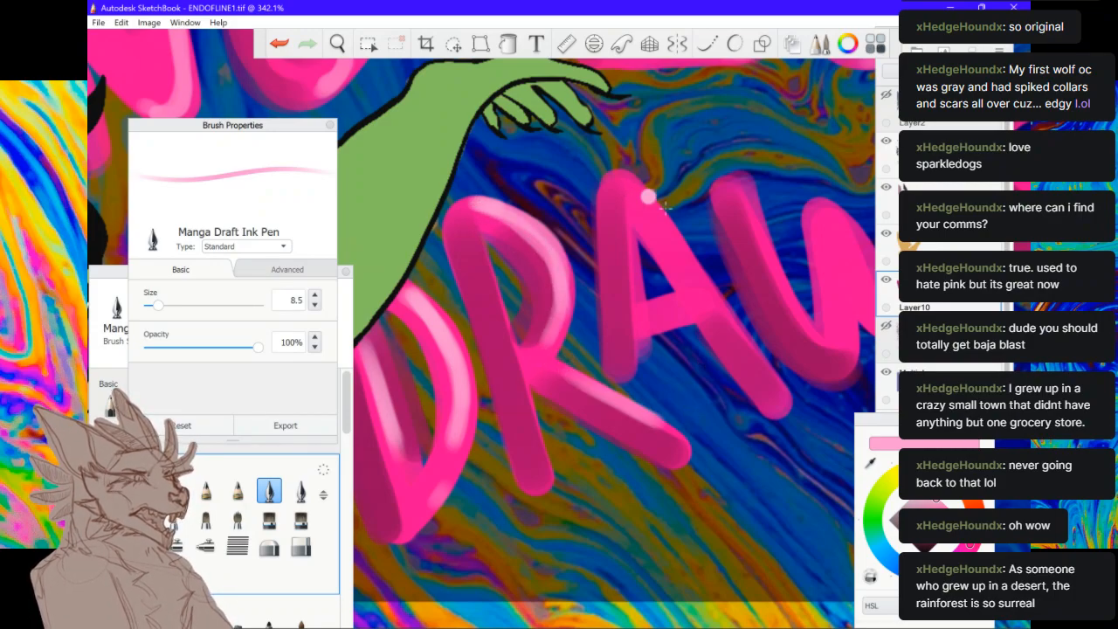
pyautogui.moveTo(639, 192)
pyautogui.mouseDown()
pyautogui.moveTo(720, 313)
pyautogui.moveTo(744, 327)
pyautogui.moveTo(697, 317)
pyautogui.moveTo(766, 384)
pyautogui.mouseUp()
# Paint light pink highlights along the strokes of the W and the curves of the S in DRAWS
pyautogui.scroll(-4, 764, 328)
pyautogui.scroll(3, 612, 349)
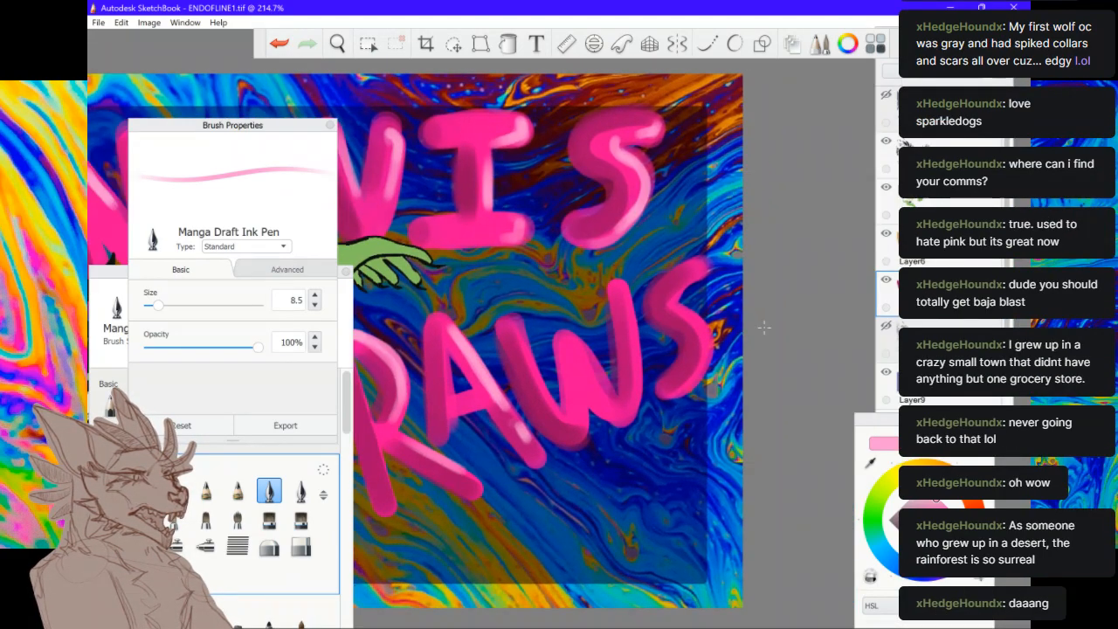
pyautogui.moveTo(464, 301); pyautogui.dragTo(486, 367)
pyautogui.moveTo(465, 303)
pyautogui.mouseDown()
pyautogui.moveTo(495, 388)
pyautogui.moveTo(508, 391)
pyautogui.mouseUp()
pyautogui.moveTo(526, 311); pyautogui.dragTo(572, 385)
pyautogui.moveTo(603, 252); pyautogui.dragTo(613, 337)
pyautogui.moveTo(605, 280)
pyautogui.mouseDown()
pyautogui.moveTo(615, 367)
pyautogui.moveTo(606, 397)
pyautogui.mouseUp()
pyautogui.moveTo(669, 255)
pyautogui.mouseDown()
pyautogui.moveTo(708, 229)
pyautogui.moveTo(695, 224)
pyautogui.moveTo(683, 281)
pyautogui.moveTo(710, 321)
pyautogui.moveTo(683, 377)
pyautogui.mouseUp()
pyautogui.moveTo(677, 275)
pyautogui.mouseDown()
pyautogui.moveTo(708, 323)
pyautogui.moveTo(670, 388)
pyautogui.mouseUp()
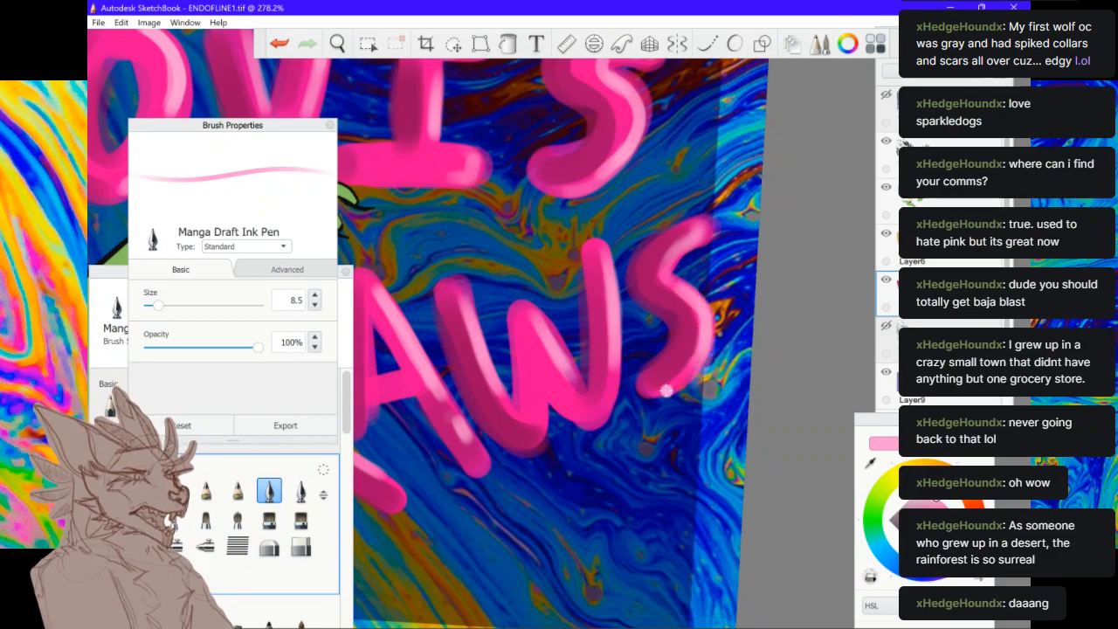
# Add a new layer and move it to the top of the layer stack
pyautogui.scroll(-8, 667, 391)
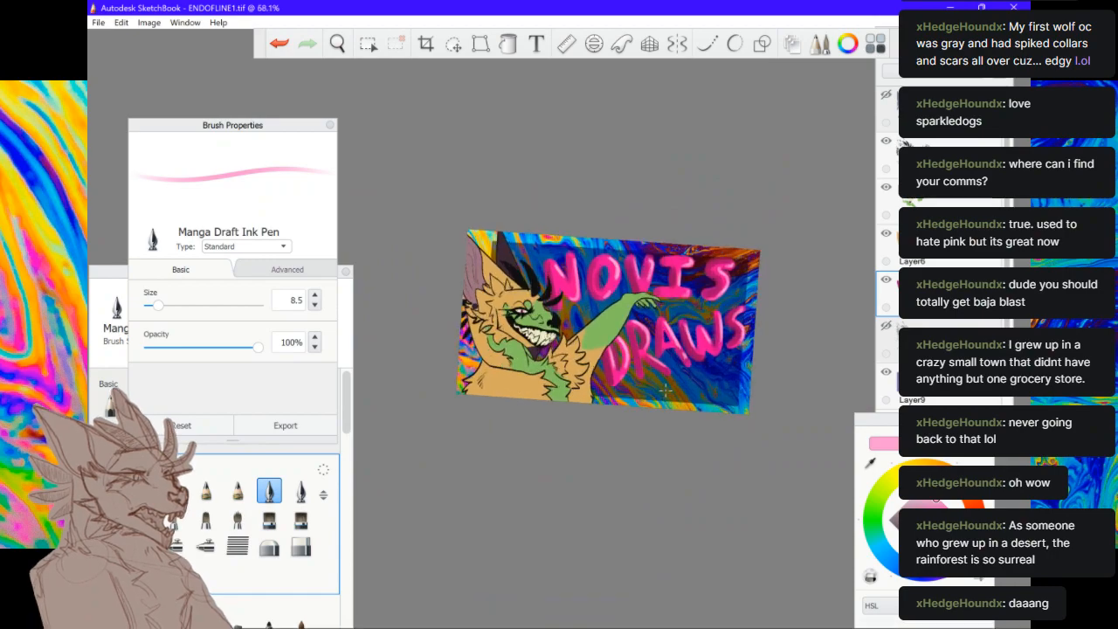
pyautogui.scroll(2, 666, 390)
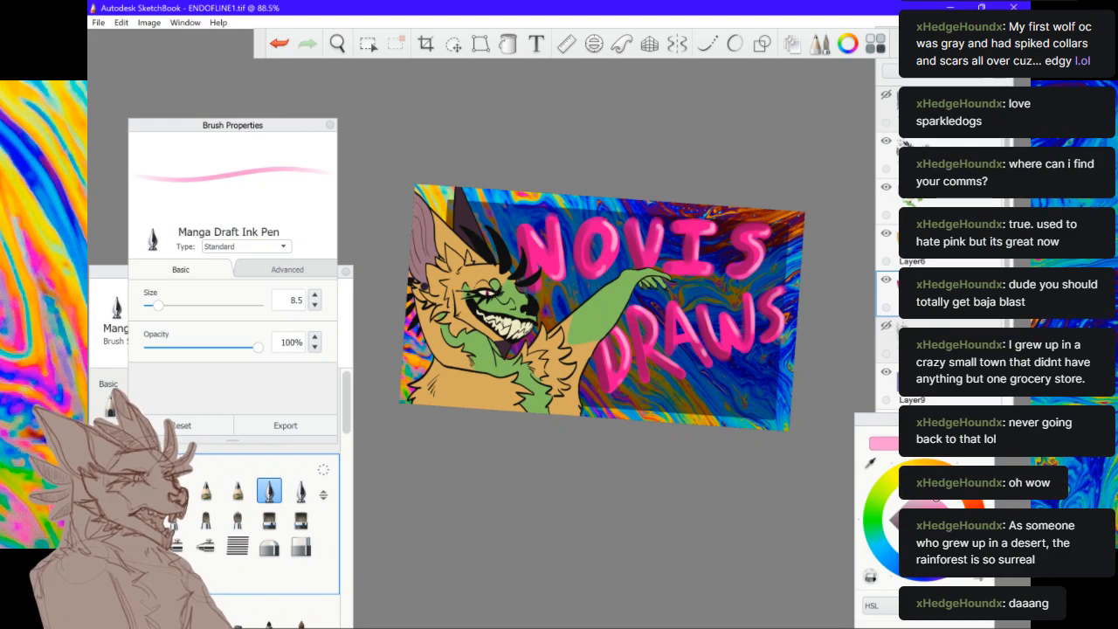
pyautogui.hotkey('ctrl', 'l')
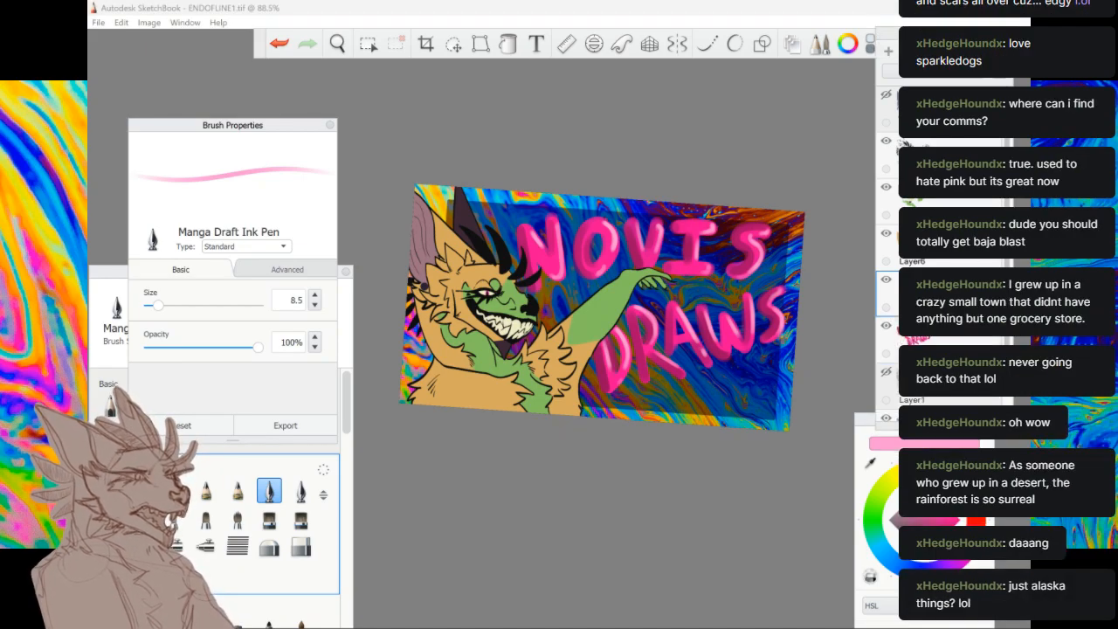
pyautogui.moveTo(984, 138); pyautogui.dragTo(984, 98)
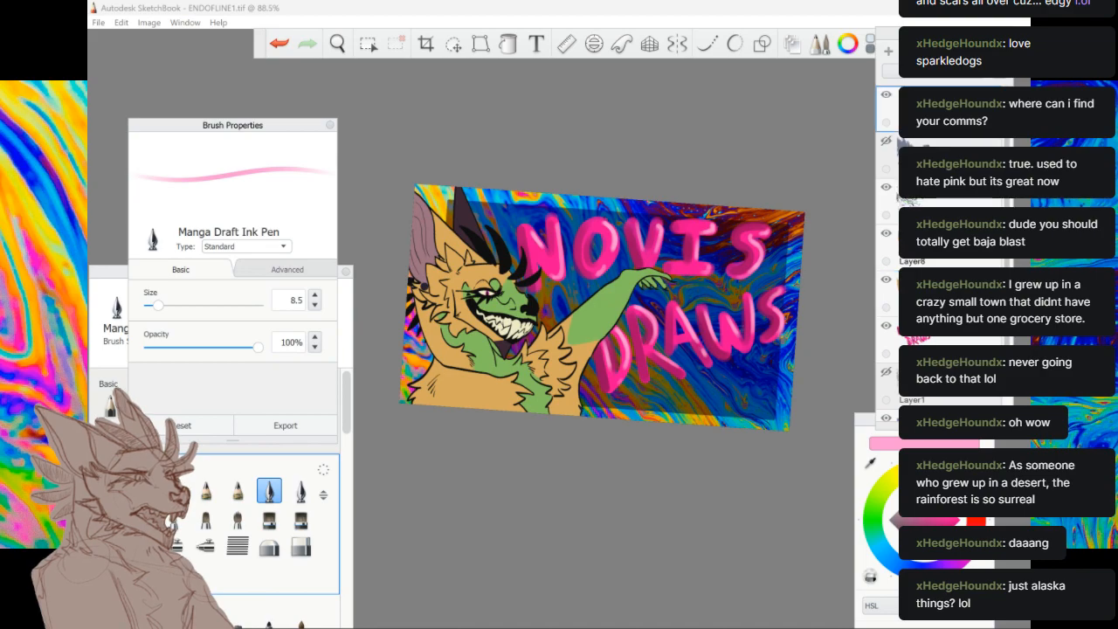
# Pick a more saturated pink and switch to the Light Pencil 0.38mm brush
pyautogui.moveTo(942, 520); pyautogui.dragTo(947, 507)
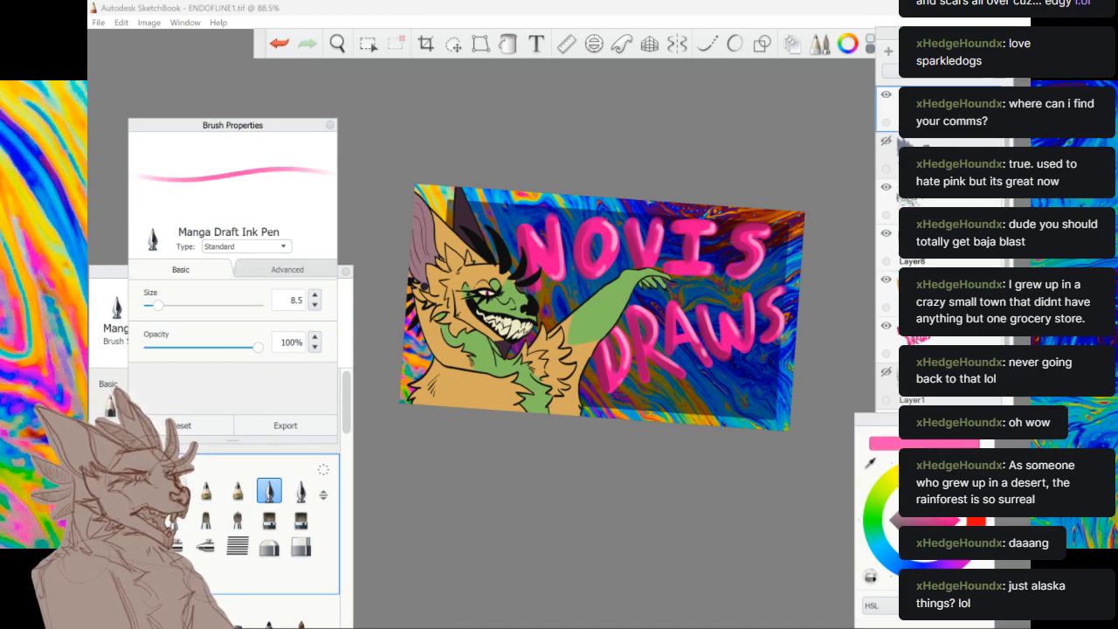
pyautogui.click(110, 491)
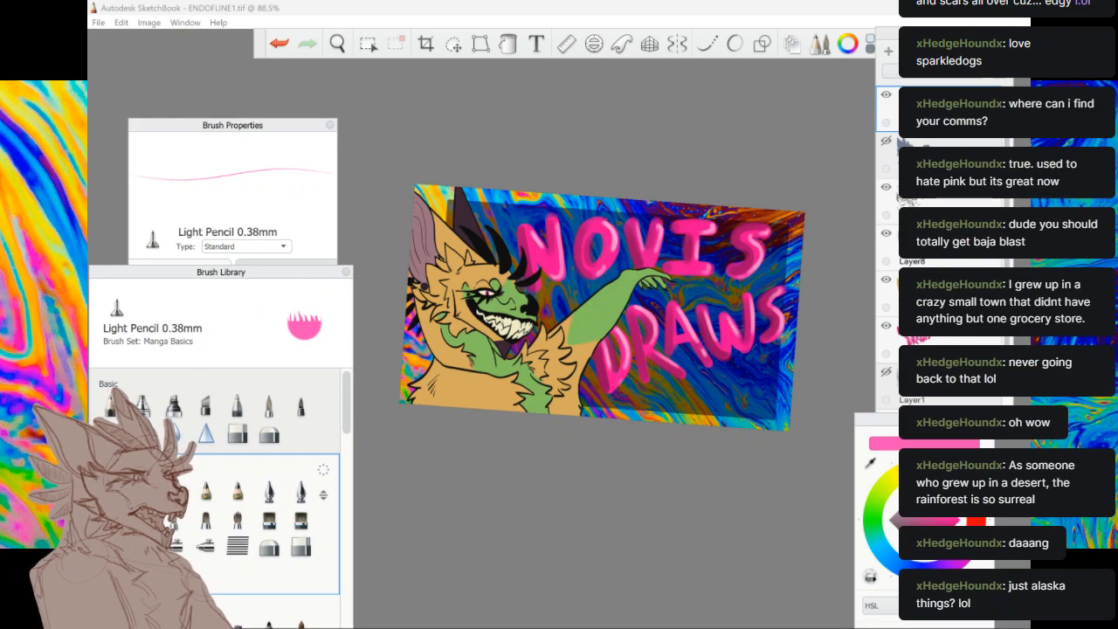
pyautogui.click(110, 433)
pyautogui.click(110, 491)
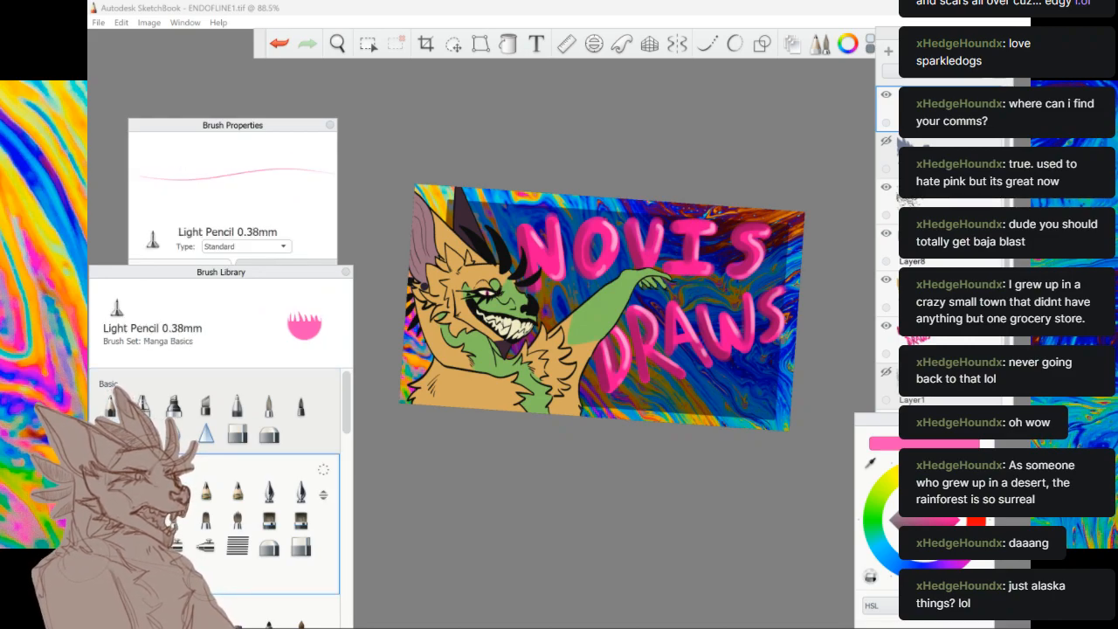
# Set the new layer's blending mode to Glow and paint pink over the creature's pupil, undoing the last stroke
pyautogui.scroll(8, 456, 273)
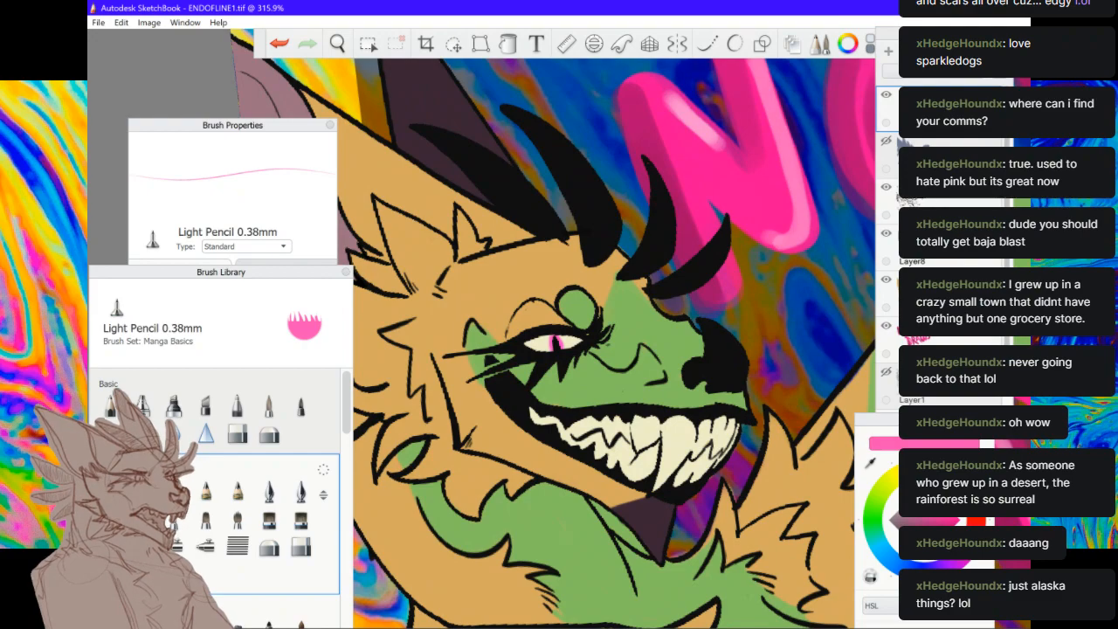
pyautogui.click(934, 71)
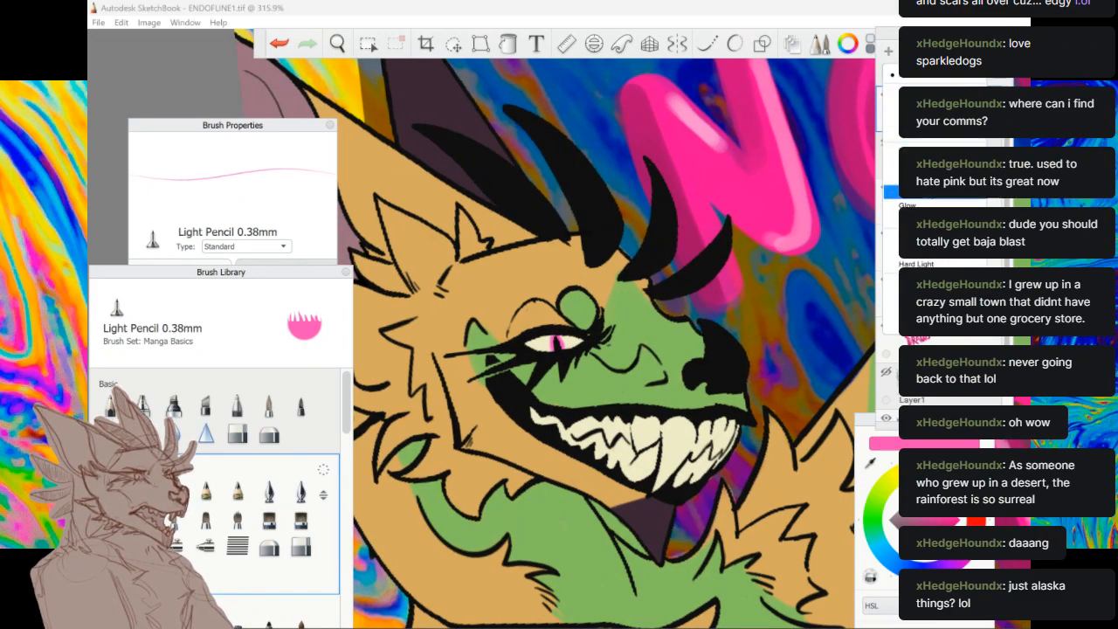
pyautogui.click(934, 206)
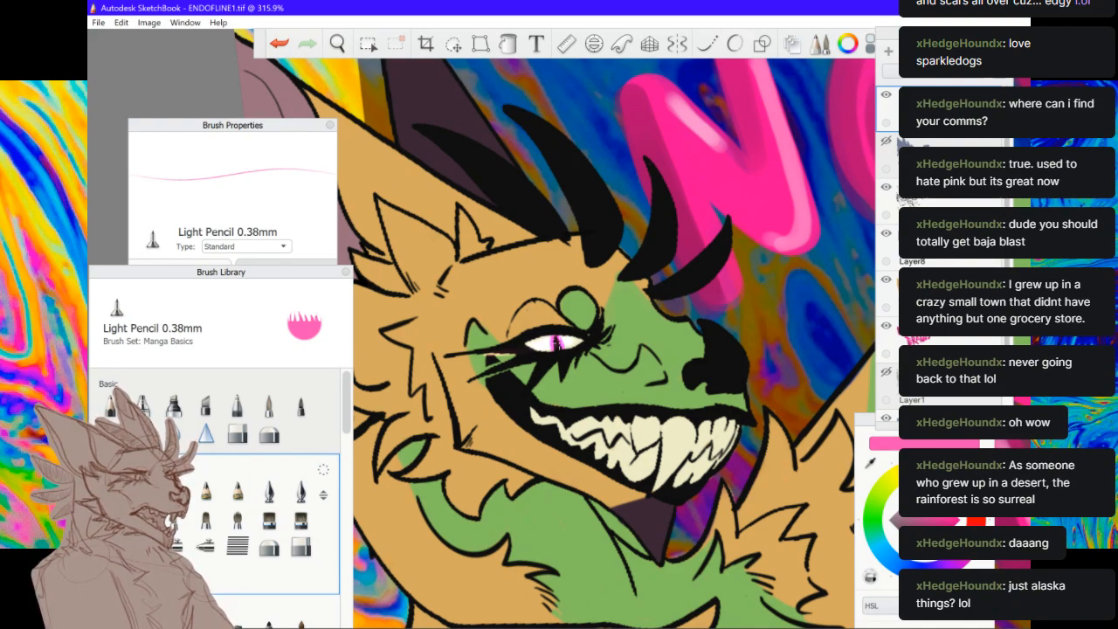
pyautogui.click(280, 42)
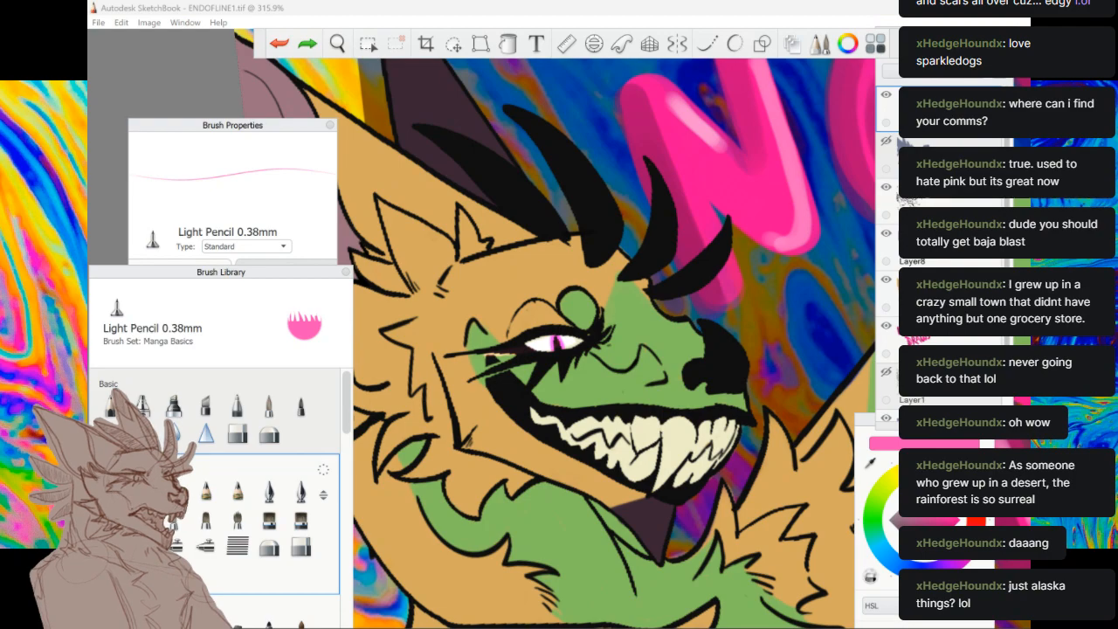
# Try several blending modes on the eye layer and keep one that tints the pupil reddish pink
pyautogui.click(934, 71)
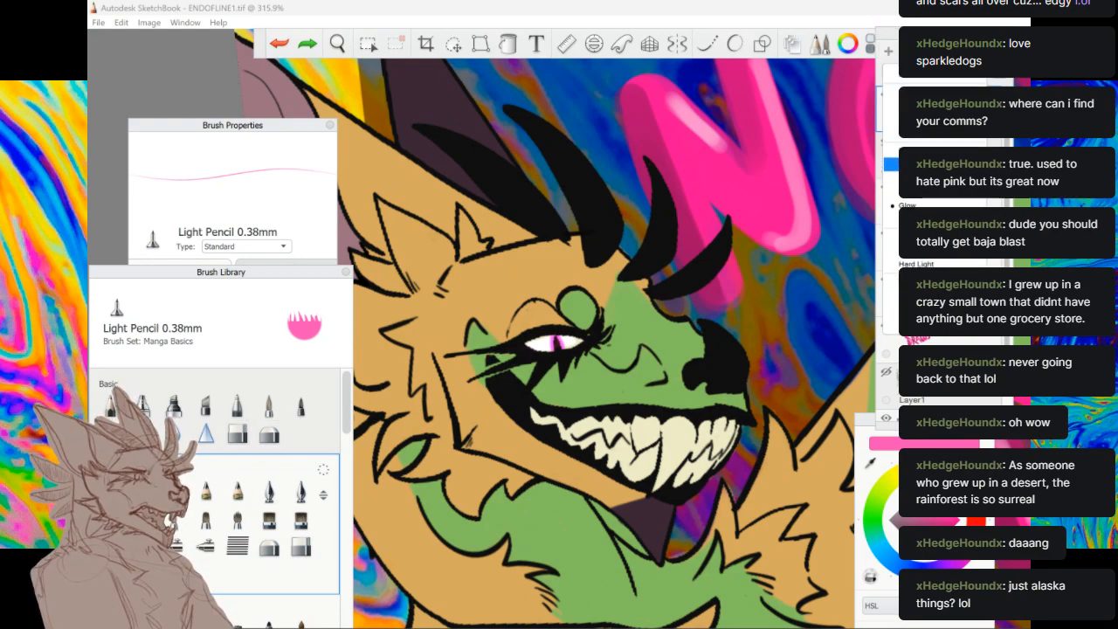
pyautogui.click(934, 205)
pyautogui.click(934, 72)
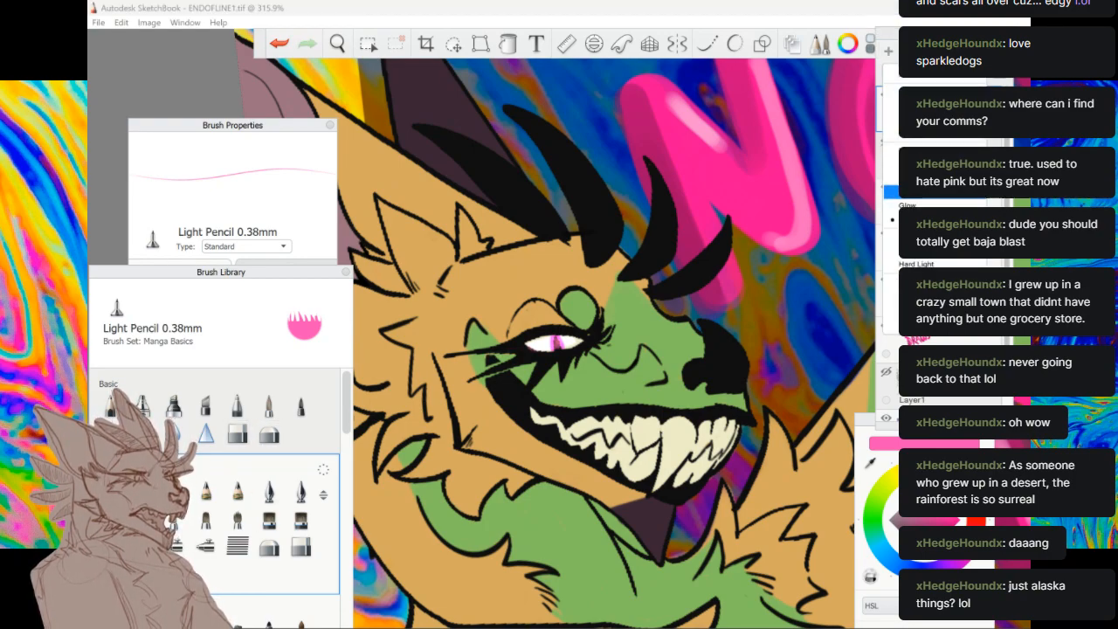
pyautogui.click(934, 191)
pyautogui.click(934, 72)
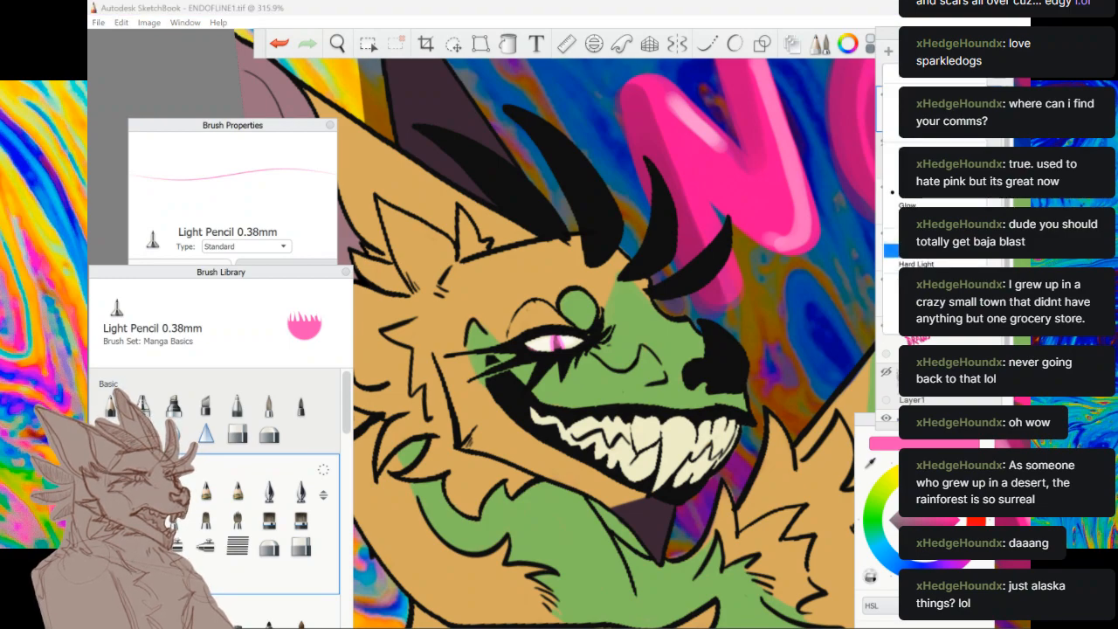
pyautogui.click(934, 251)
pyautogui.click(934, 72)
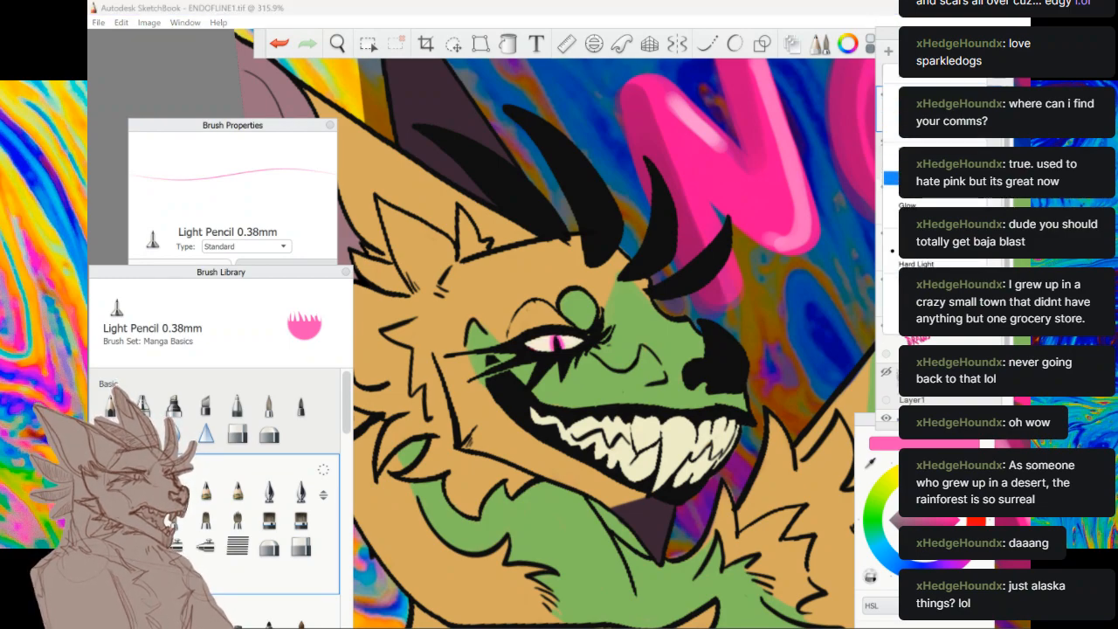
pyautogui.click(934, 178)
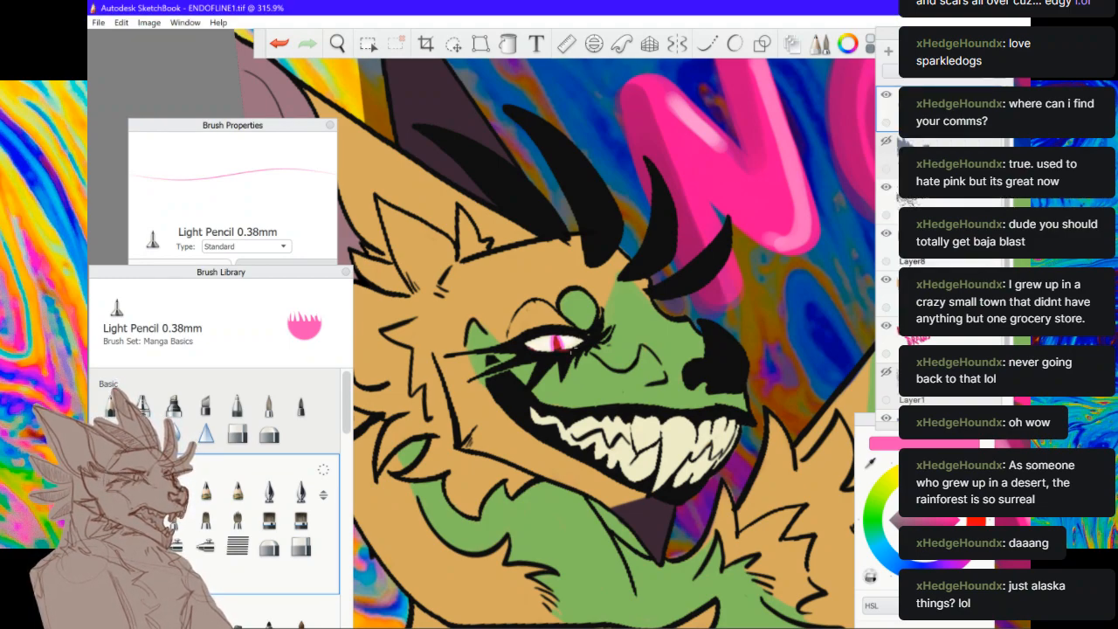
# Select the layer with the NOVIS DRAWS lettering and duplicate it
pyautogui.scroll(-3, 589, 333)
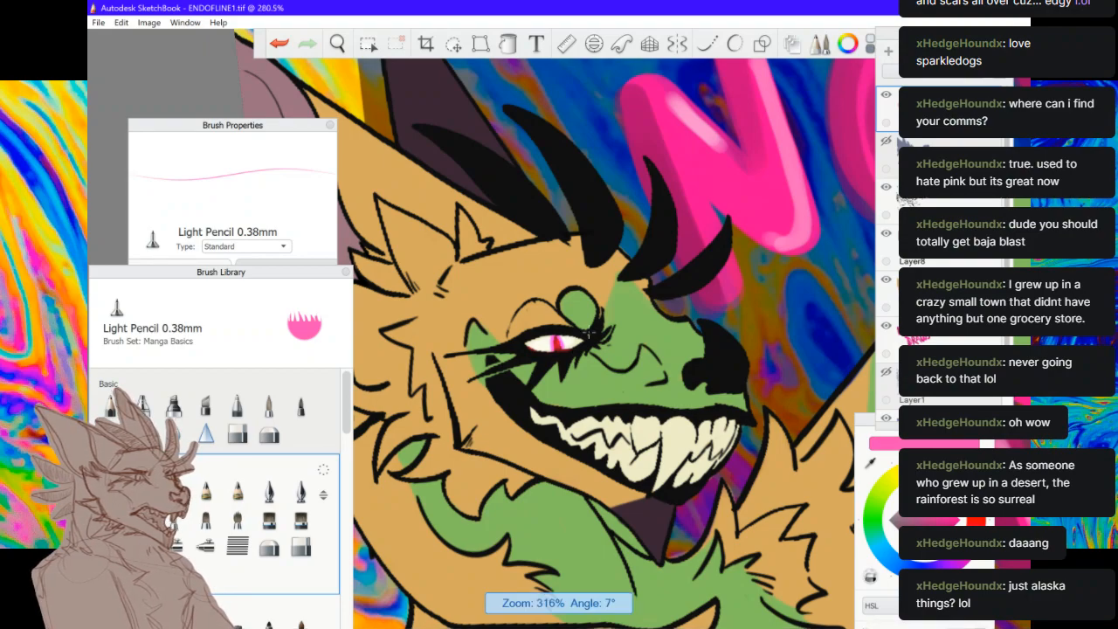
pyautogui.scroll(-4, 590, 334)
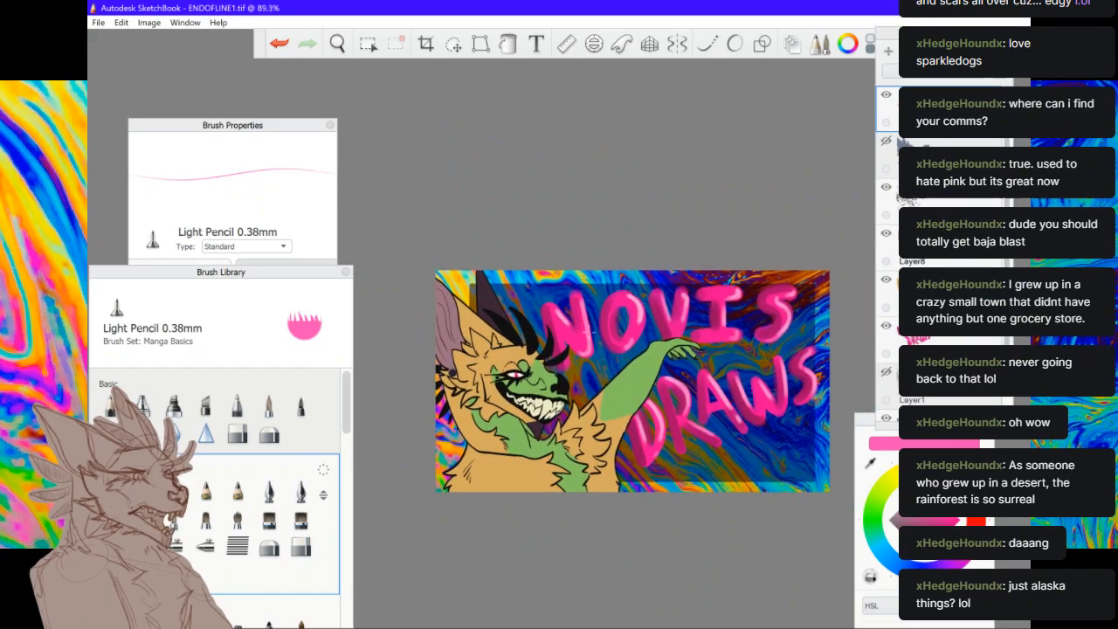
pyautogui.scroll(2, 589, 331)
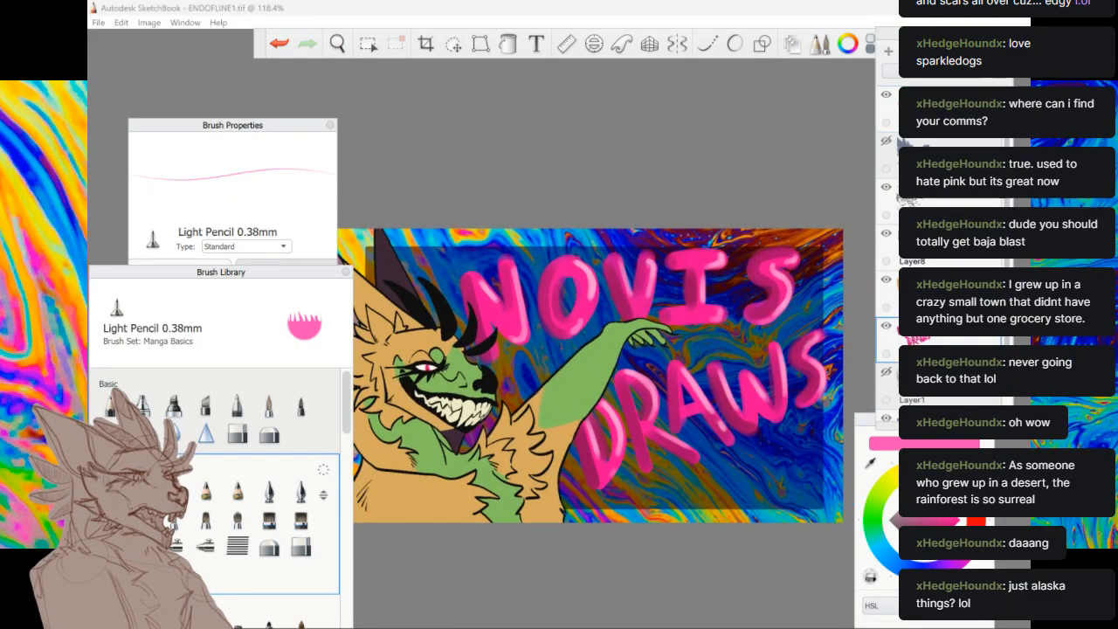
pyautogui.moveTo(941, 341); pyautogui.dragTo(904, 336)
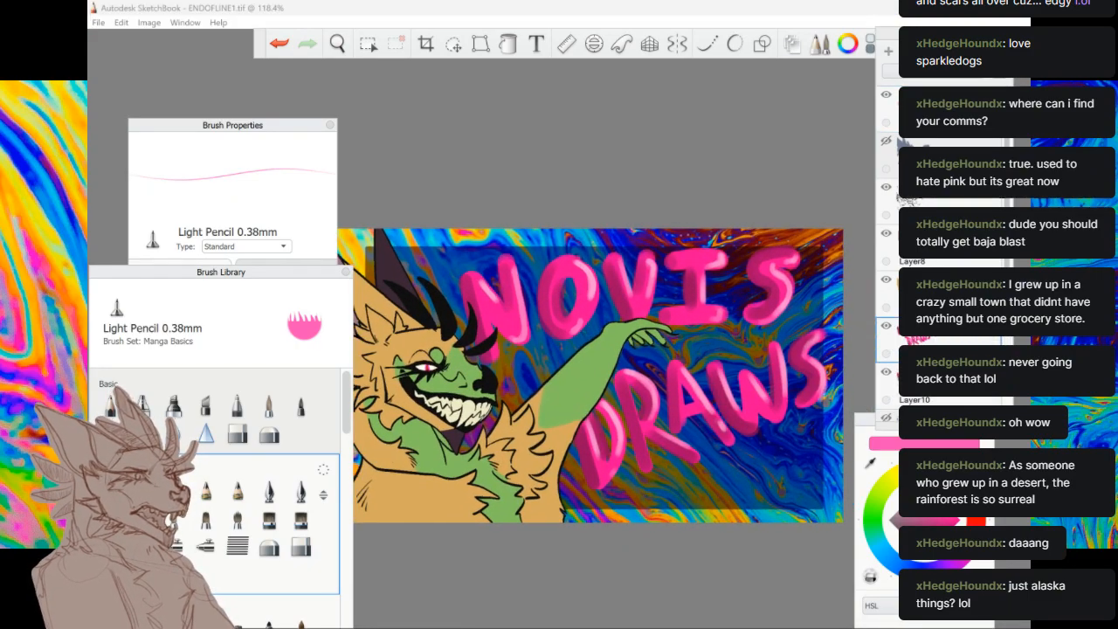
# Try darkening and lightening blending modes one after another on the duplicated NOVIS DRAWS lettering layer, ending on a bright magenta glow
pyautogui.click(935, 71)
pyautogui.click(935, 93)
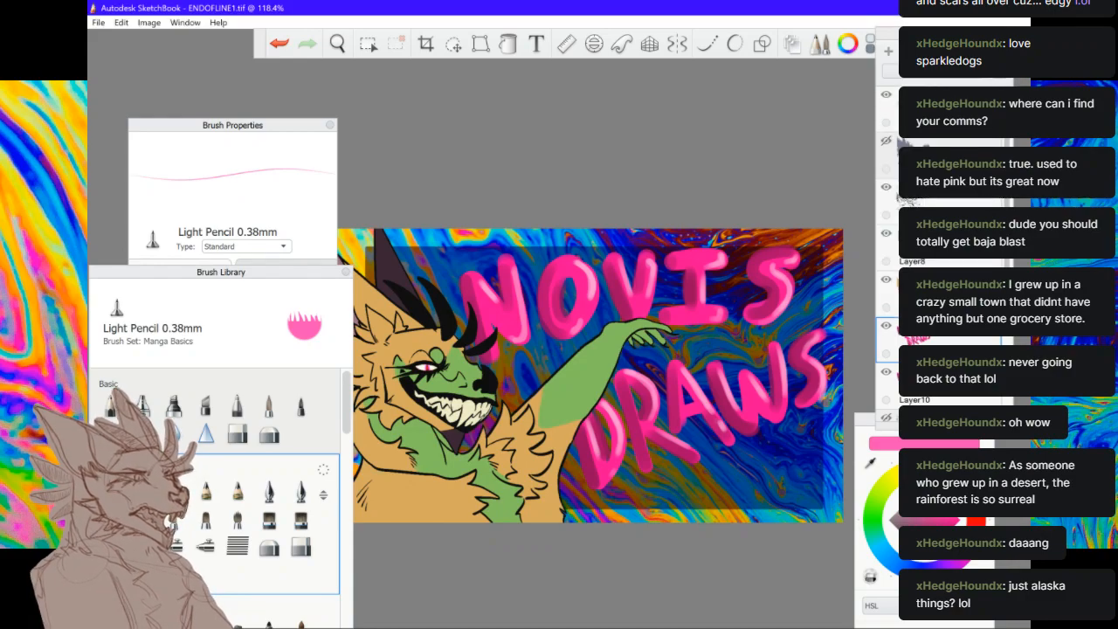
pyautogui.click(940, 73)
pyautogui.click(935, 106)
pyautogui.click(940, 75)
pyautogui.click(935, 120)
pyautogui.click(944, 75)
pyautogui.click(937, 134)
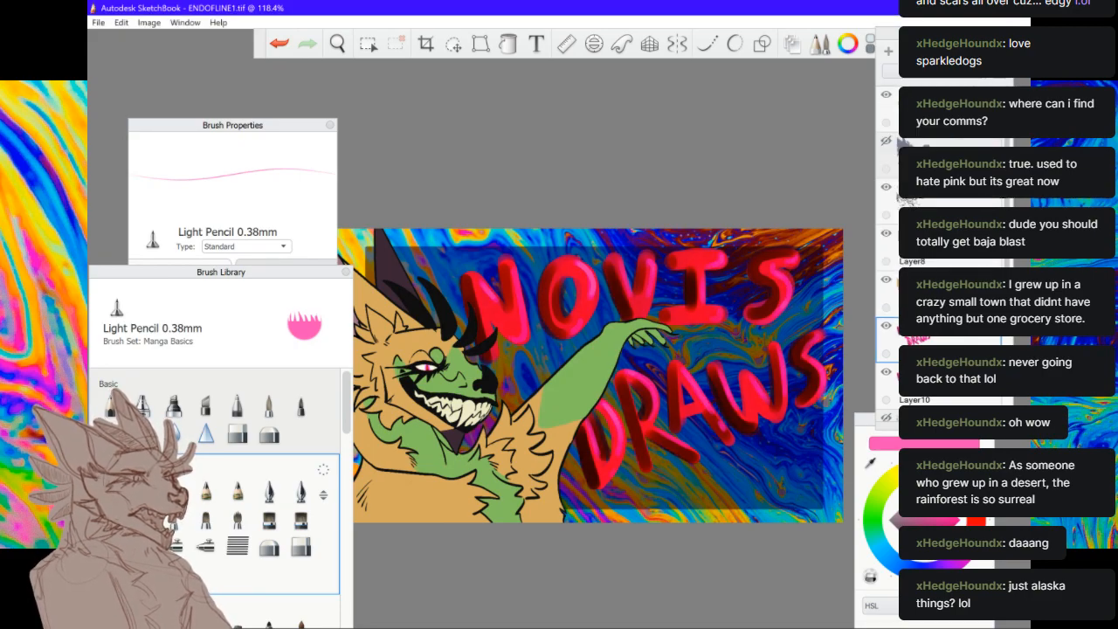
pyautogui.click(940, 73)
pyautogui.click(935, 150)
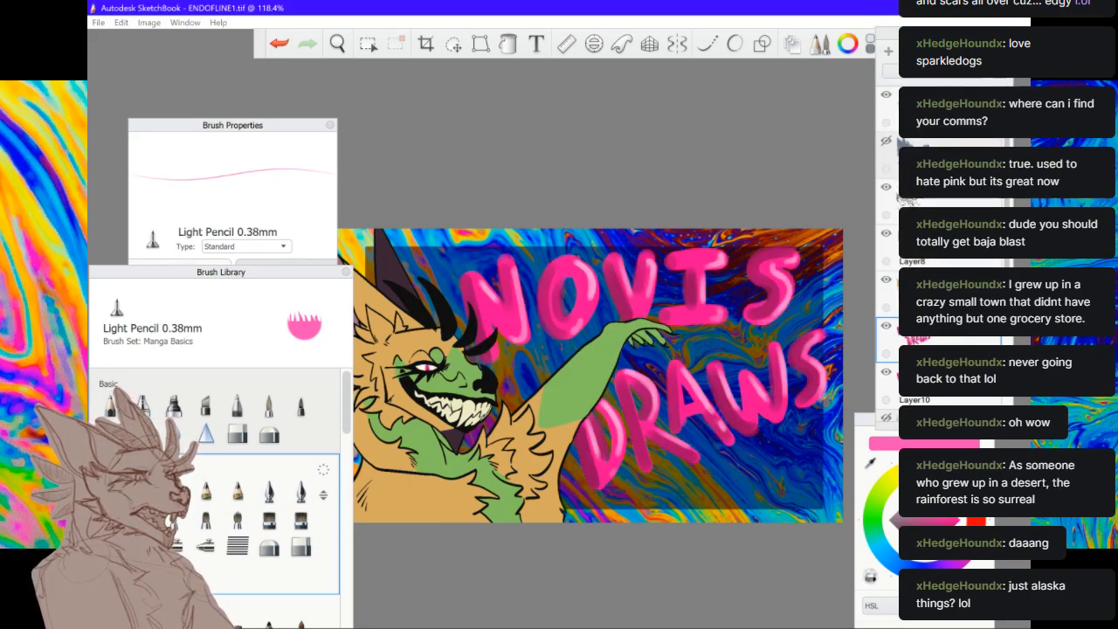
pyautogui.click(940, 71)
pyautogui.click(935, 166)
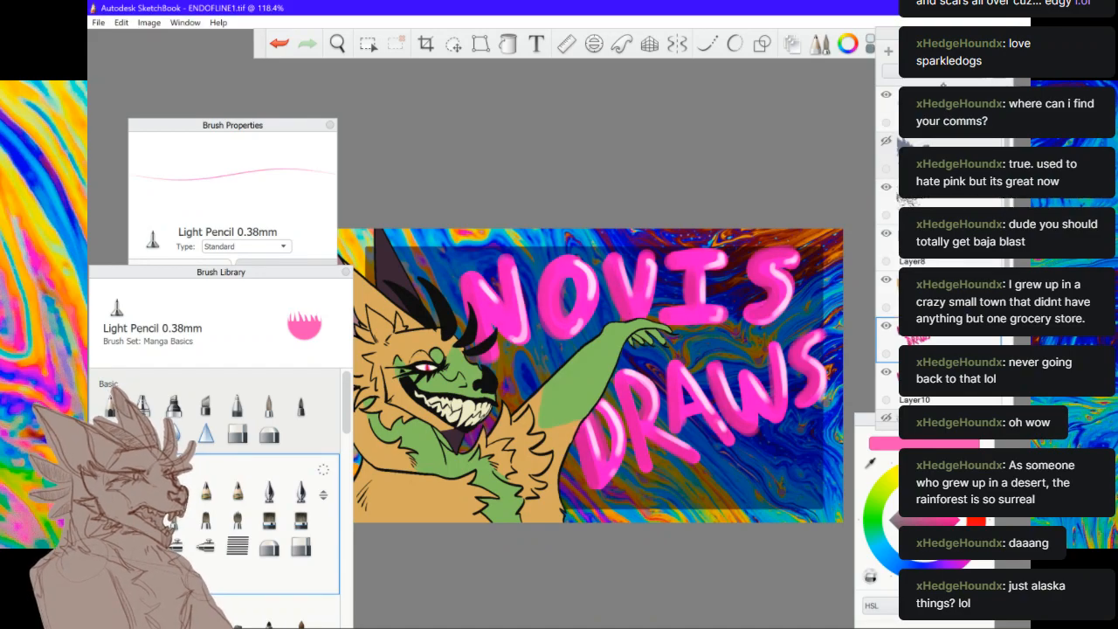
pyautogui.click(942, 74)
pyautogui.click(891, 191)
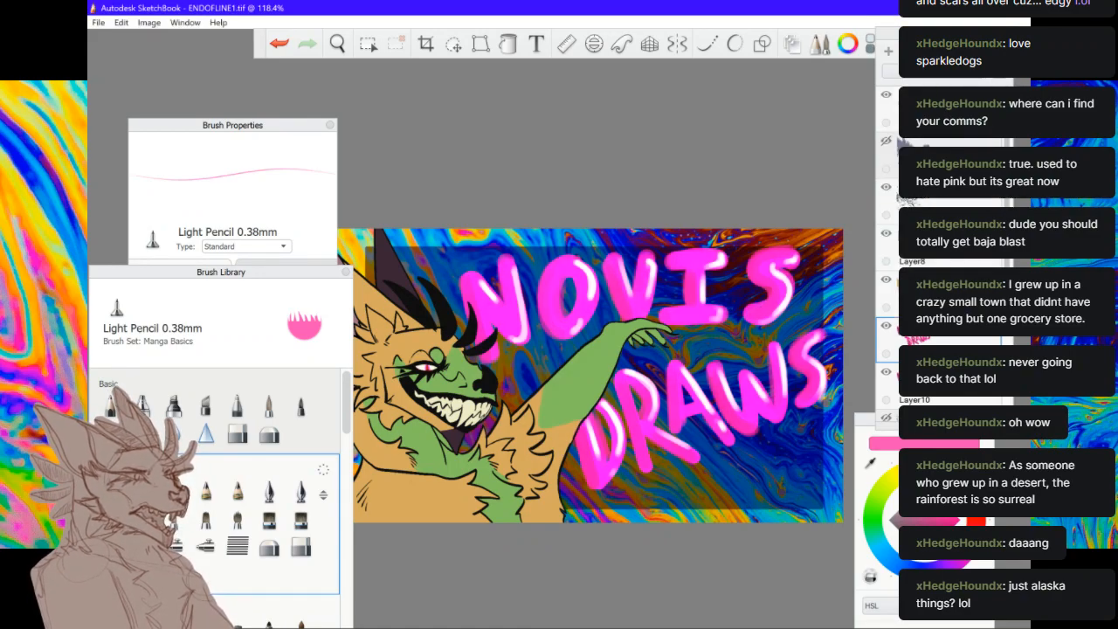
# Try the remaining blending modes on the duplicated lettering layer, going down the list past Soft Light and Color to its end
pyautogui.click(892, 70)
pyautogui.click(891, 164)
pyautogui.click(891, 70)
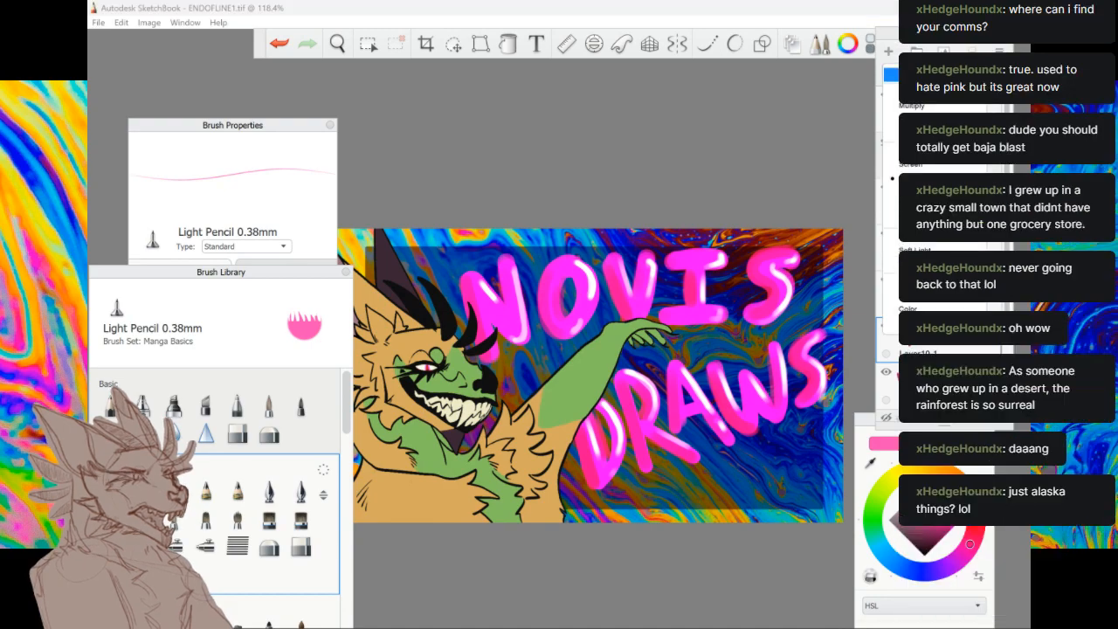
pyautogui.click(892, 220)
pyautogui.click(891, 71)
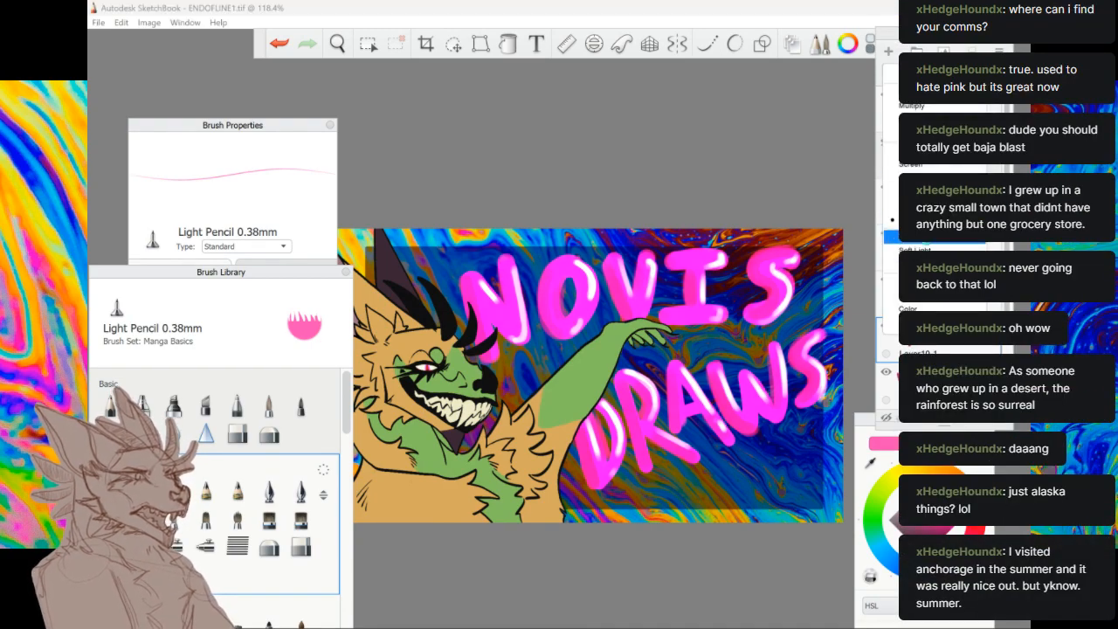
pyautogui.click(891, 236)
pyautogui.click(891, 71)
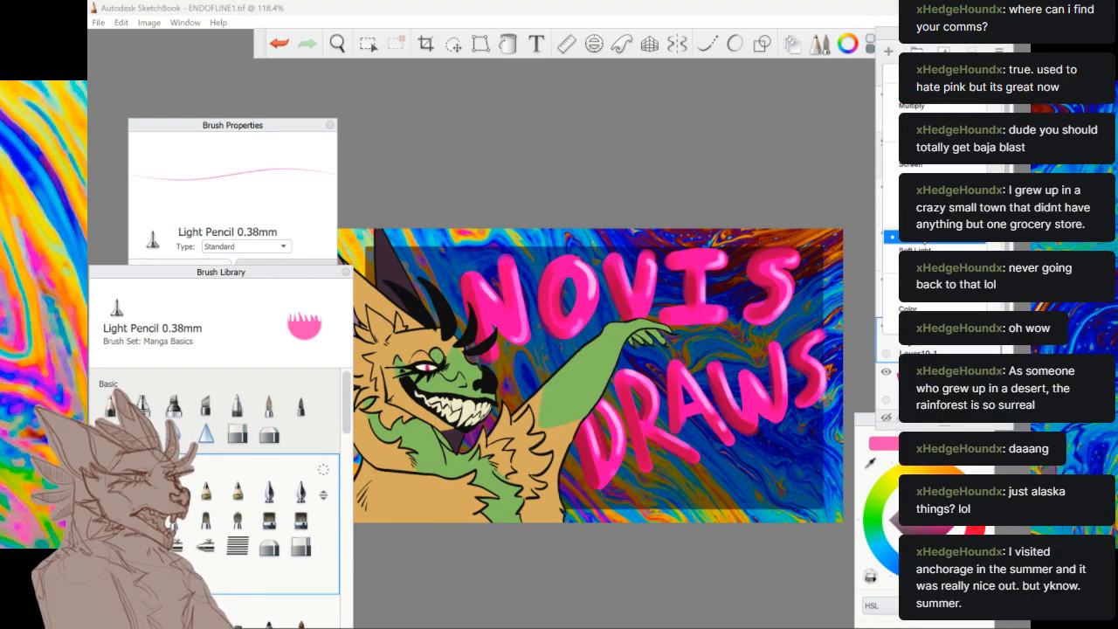
pyautogui.click(925, 248)
pyautogui.click(891, 70)
pyautogui.click(891, 264)
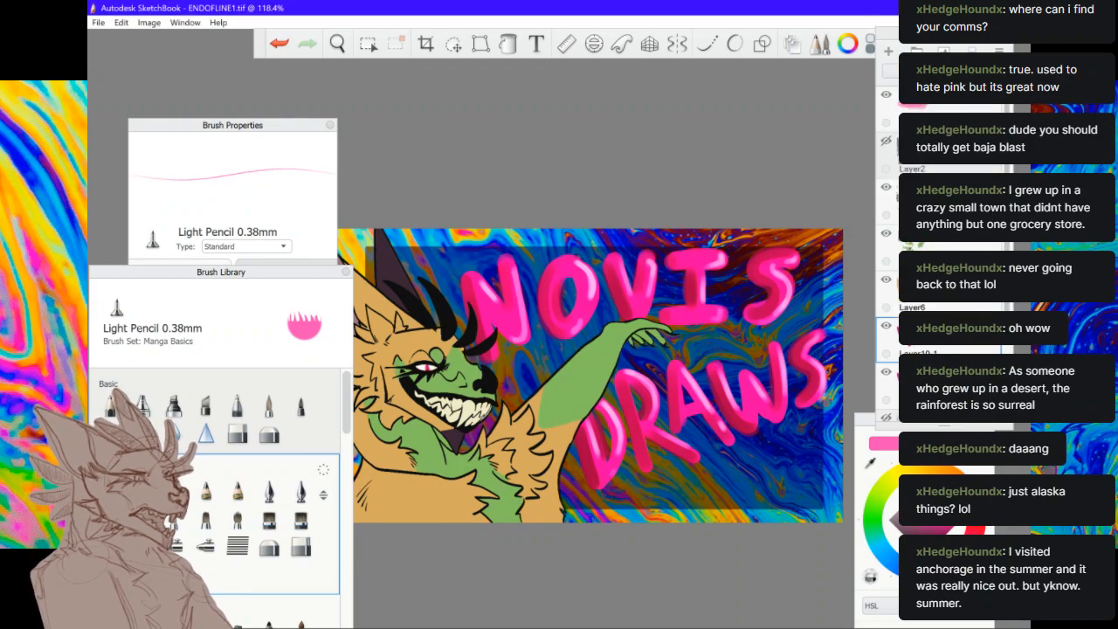
pyautogui.click(891, 70)
pyautogui.click(892, 283)
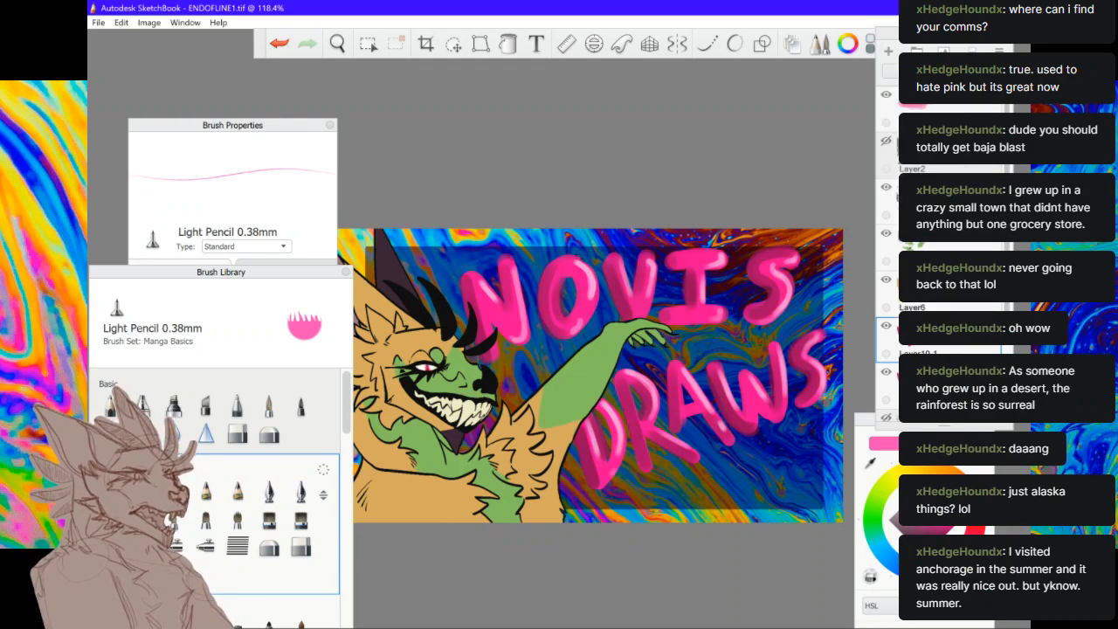
pyautogui.click(891, 71)
pyautogui.click(891, 296)
pyautogui.click(892, 70)
pyautogui.click(891, 309)
pyautogui.click(891, 71)
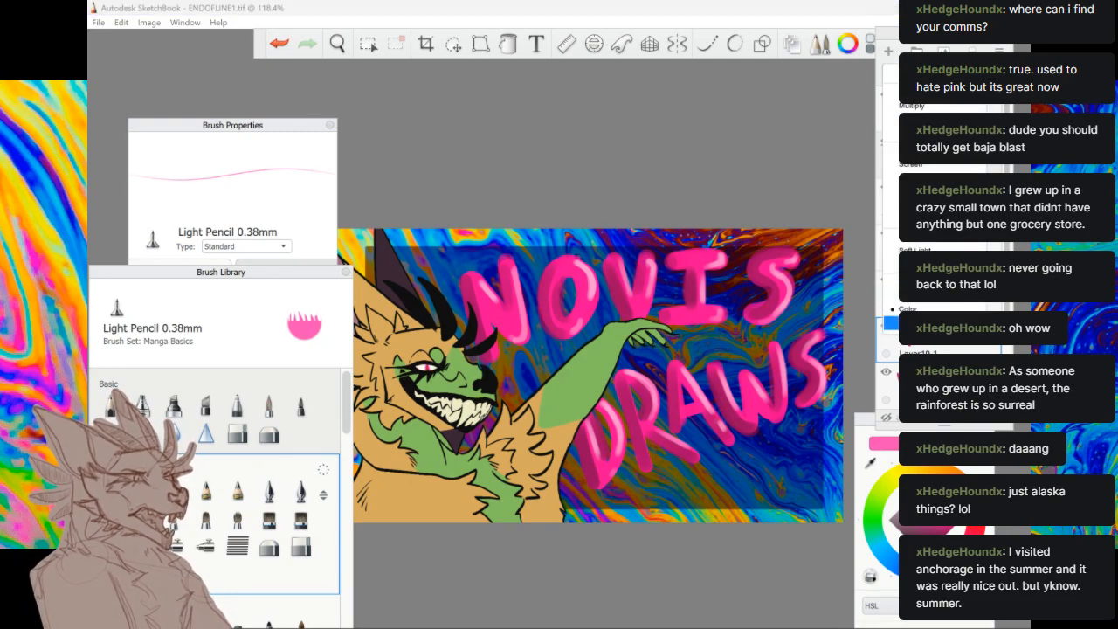
pyautogui.click(892, 323)
# Return the duplicated lettering to a bright glow mode, and compare it with Screen, Darken and the burn modes
pyautogui.click(924, 71)
pyautogui.click(923, 192)
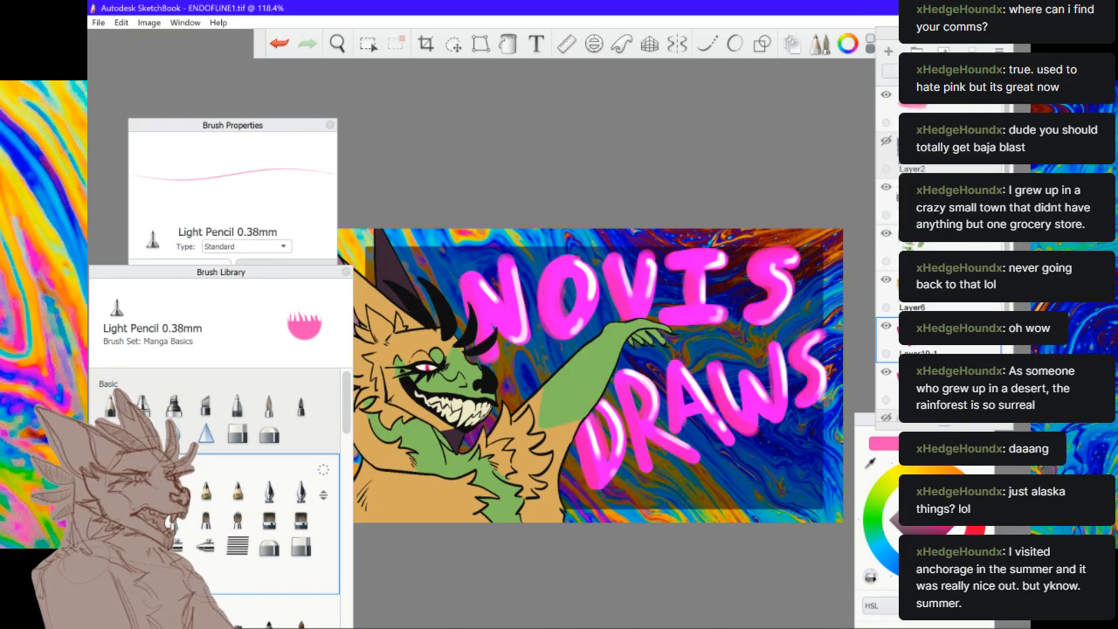
pyautogui.click(924, 71)
pyautogui.click(924, 168)
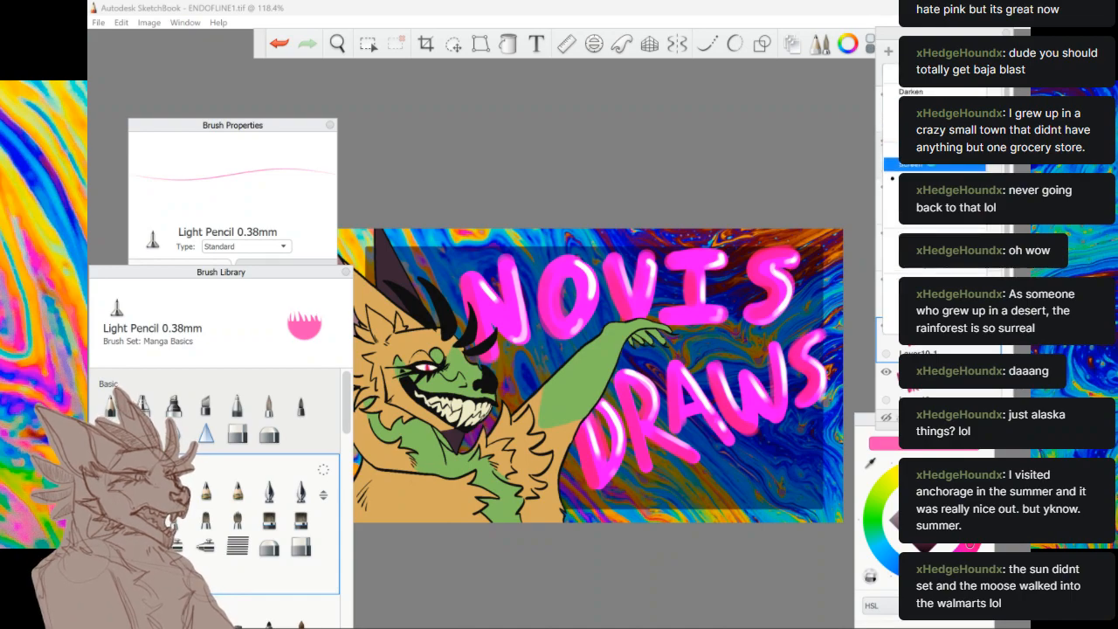
pyautogui.click(932, 71)
pyautogui.click(932, 152)
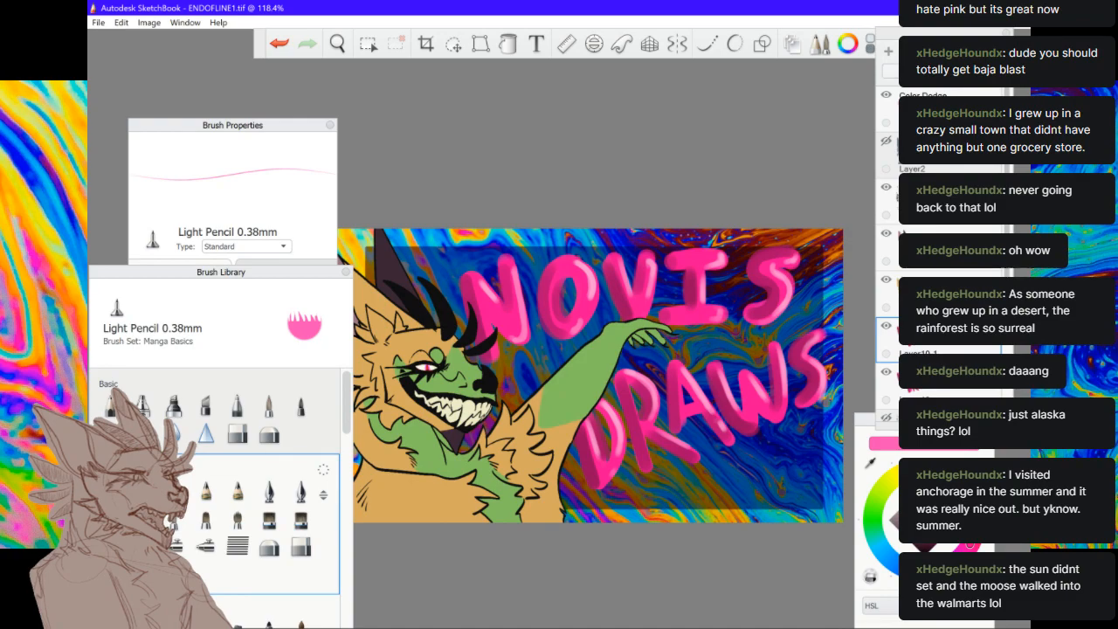
pyautogui.click(931, 71)
pyautogui.click(932, 120)
pyautogui.click(931, 72)
pyautogui.click(931, 119)
pyautogui.click(932, 72)
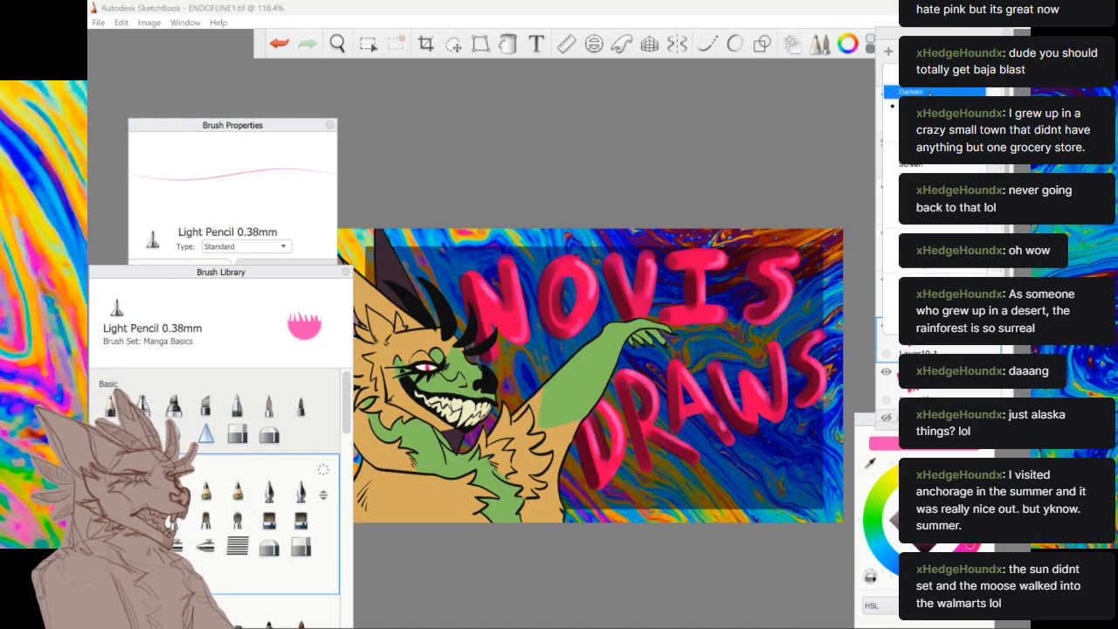
pyautogui.click(931, 92)
pyautogui.click(932, 72)
pyautogui.click(931, 133)
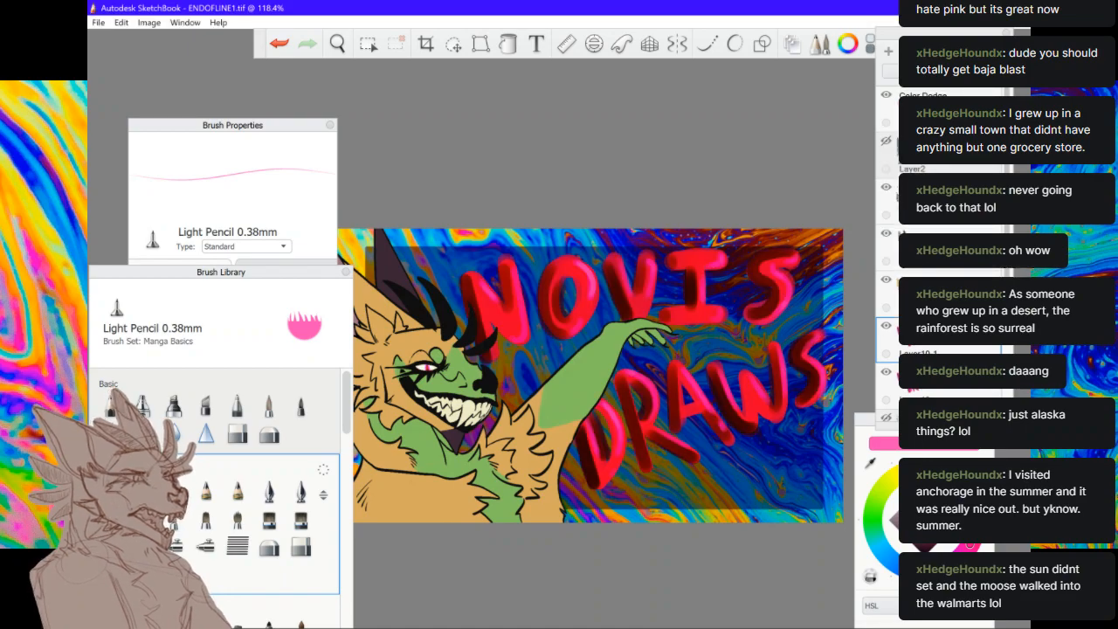
pyautogui.click(931, 72)
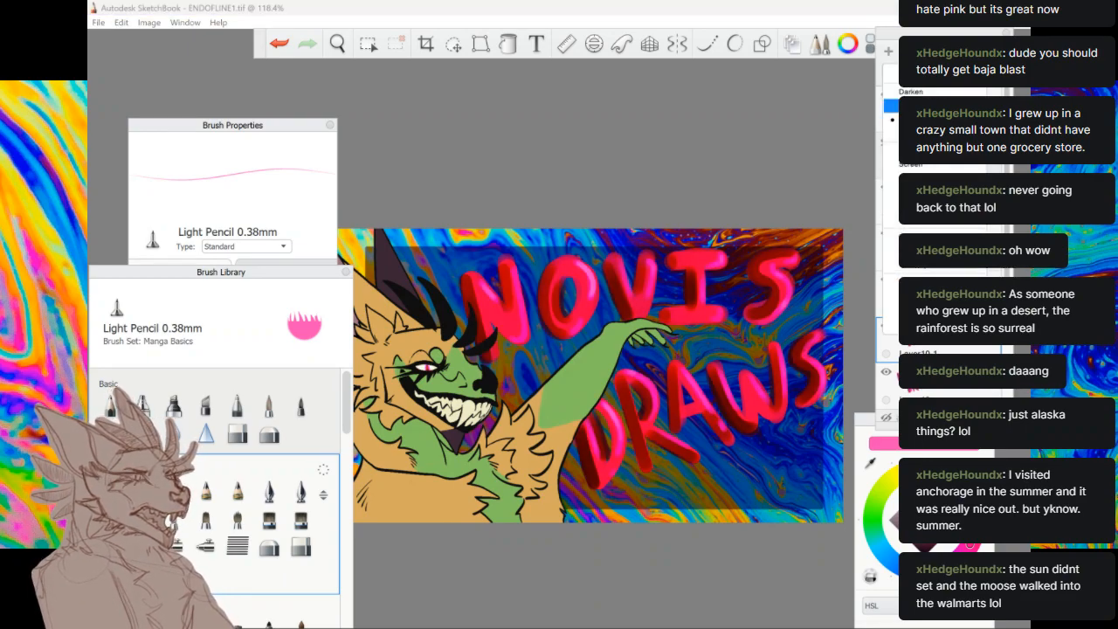
pyautogui.click(929, 166)
# Compare the glow and light blending modes on the duplicated lettering layer once more
pyautogui.click(932, 72)
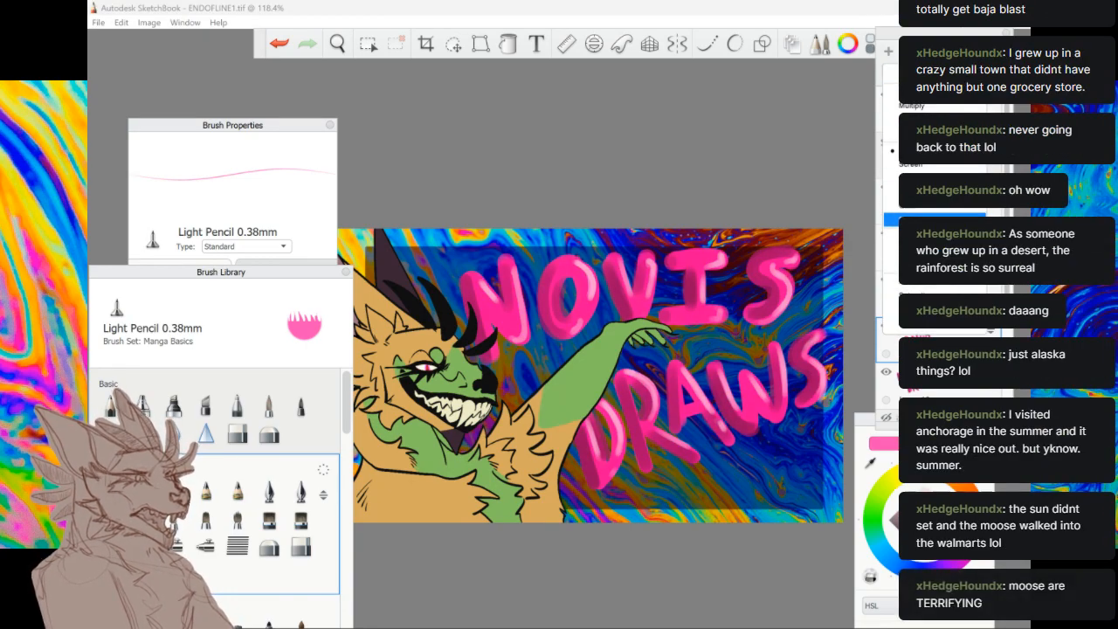
pyautogui.click(930, 217)
pyautogui.click(931, 72)
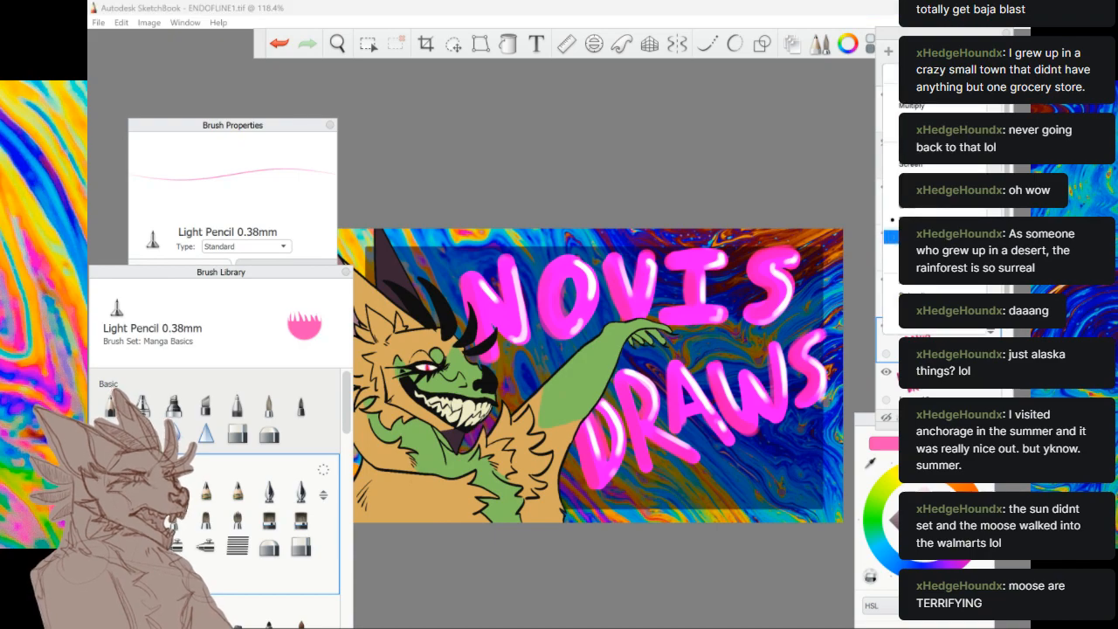
pyautogui.click(932, 237)
pyautogui.click(932, 72)
pyautogui.click(931, 250)
pyautogui.click(932, 72)
pyautogui.click(932, 264)
pyautogui.click(931, 72)
pyautogui.click(931, 282)
pyautogui.click(932, 72)
pyautogui.click(931, 297)
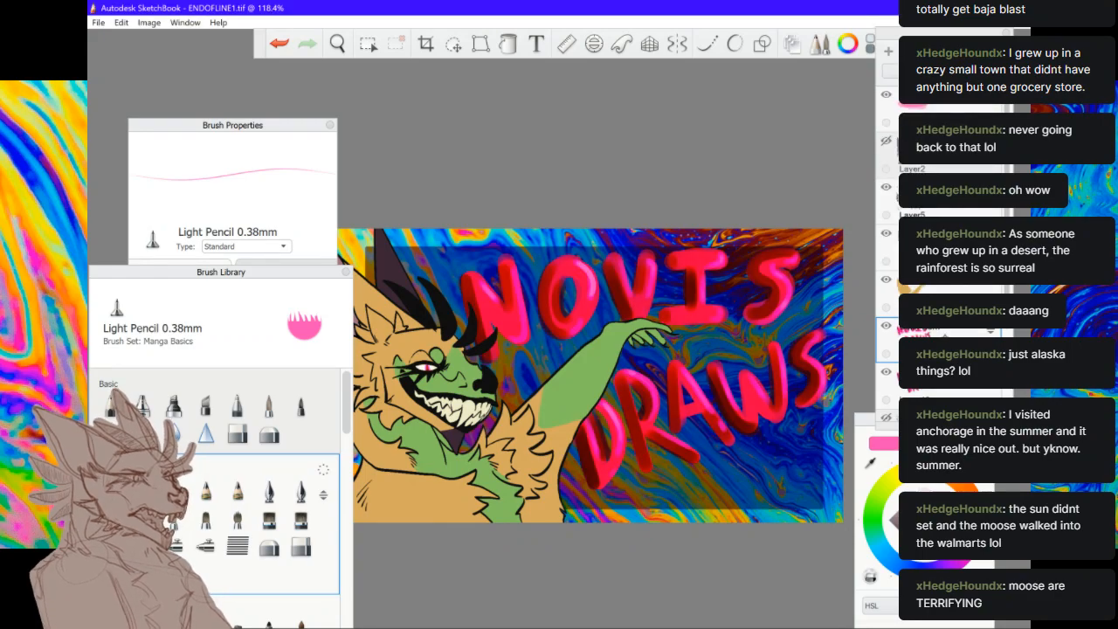
pyautogui.click(931, 72)
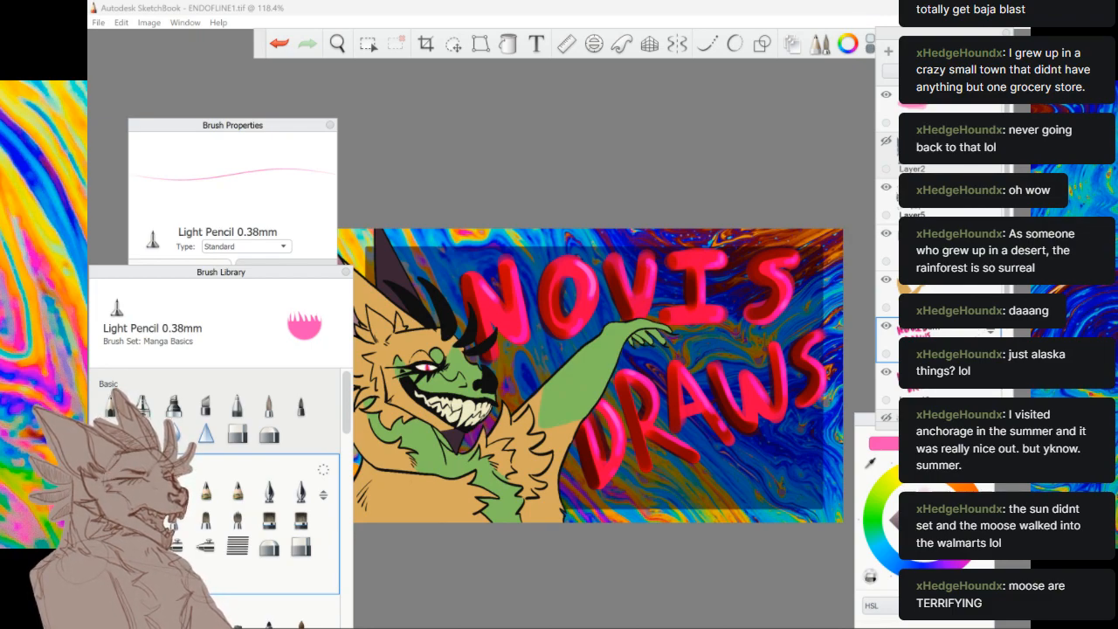
# Compare Darken and Normal on the duplicated lettering layer, and set its blending mode to Multiply for deeper pink letters
pyautogui.click(931, 71)
pyautogui.click(945, 107)
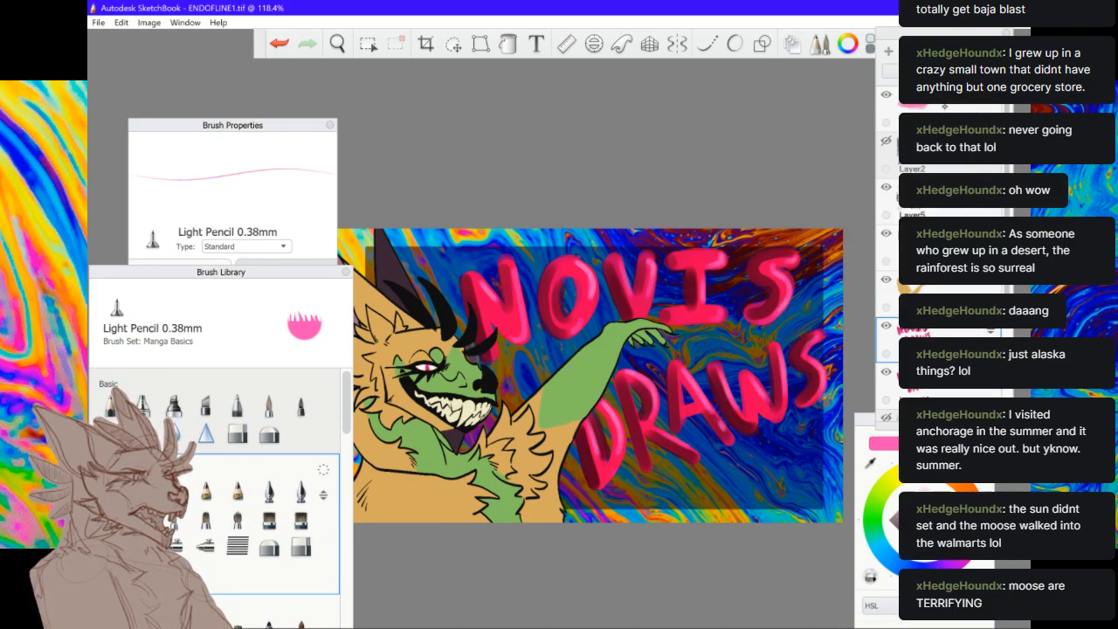
pyautogui.click(931, 72)
pyautogui.click(932, 92)
pyautogui.click(932, 72)
pyautogui.click(931, 81)
pyautogui.click(931, 71)
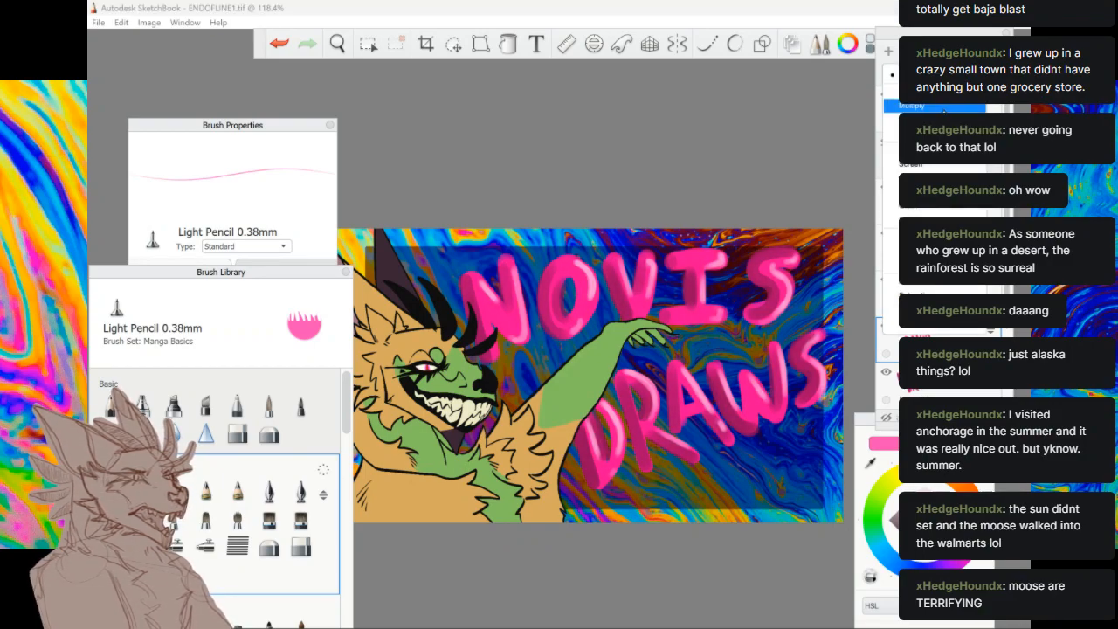
pyautogui.click(943, 109)
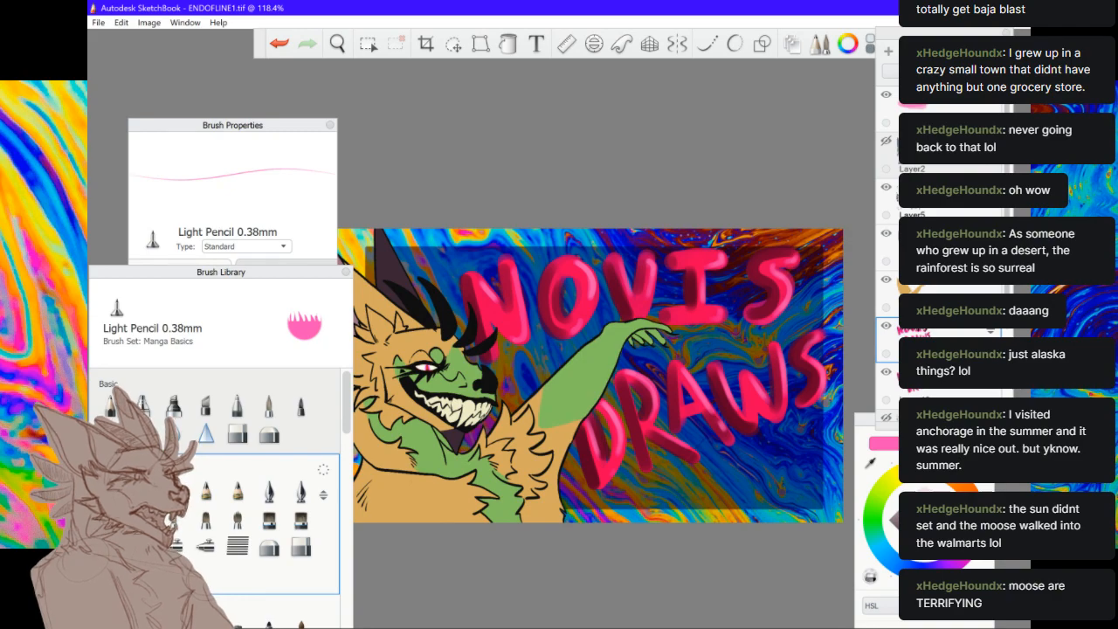
# Change the brush colour to white for detail work around the DRAWS lettering
pyautogui.scroll(-3, 697, 437)
pyautogui.scroll(5, 723, 430)
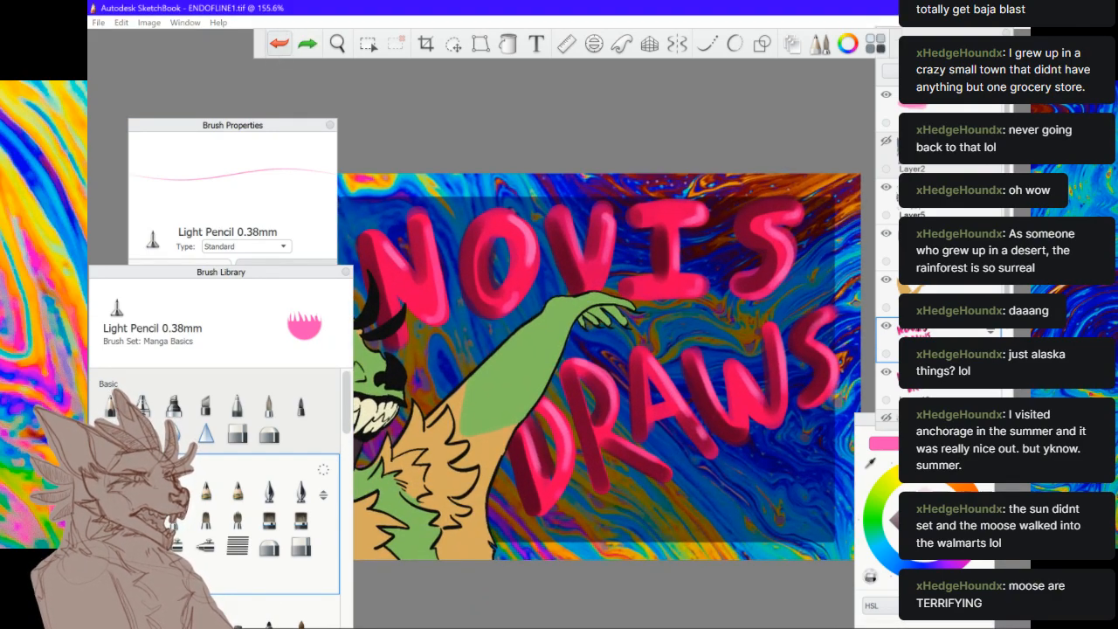
pyautogui.scroll(-3, 735, 444)
pyautogui.scroll(1, 622, 405)
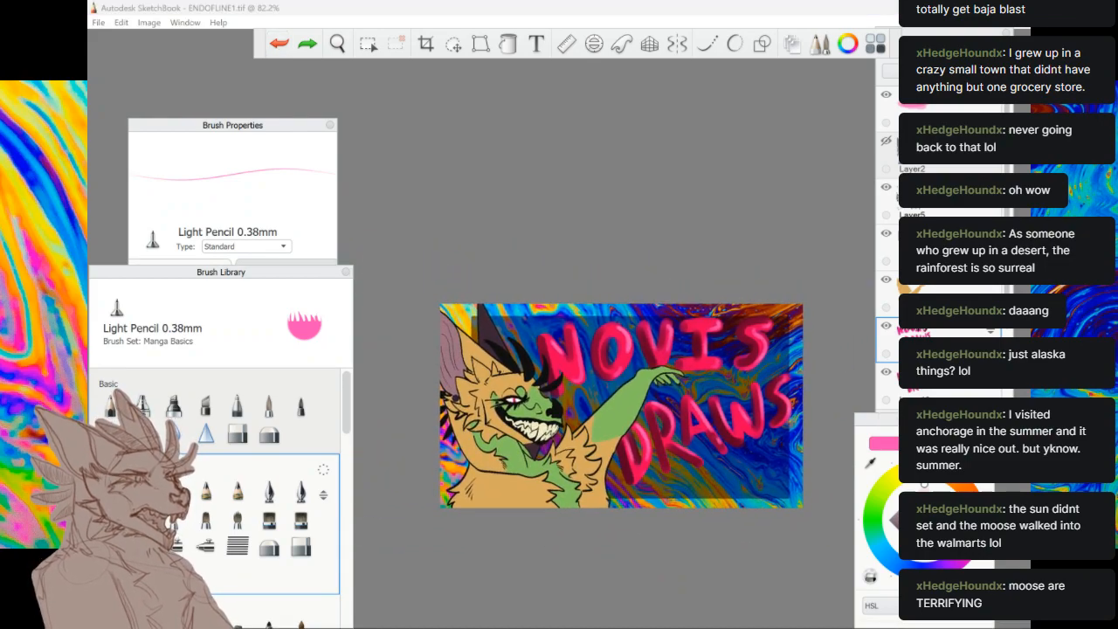
pyautogui.scroll(7, 766, 455)
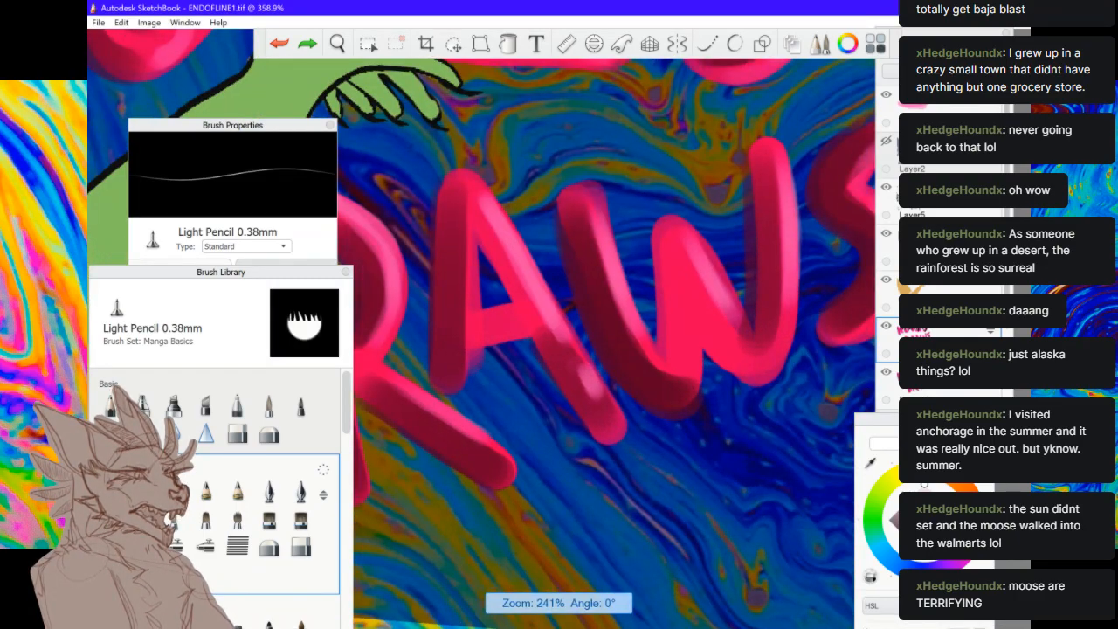
pyautogui.moveTo(612, 306); pyautogui.dragTo(563, 310)
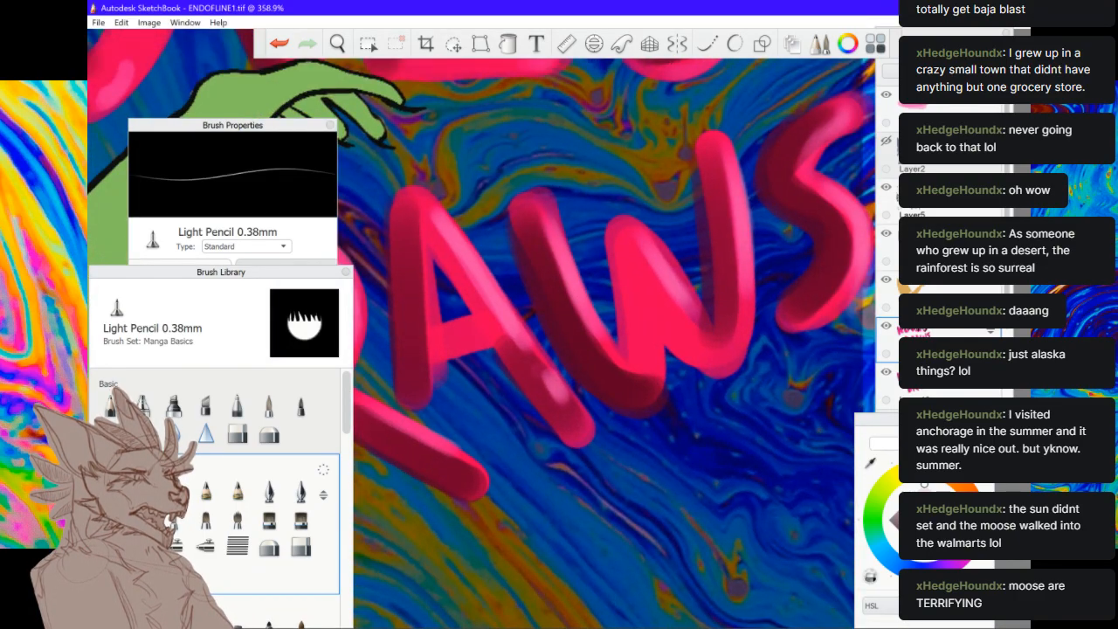
# Reposition the layer panel, move the hidden Layer2 above the Color Dodge layer, and select the Color Dodge layer
pyautogui.click(913, 156)
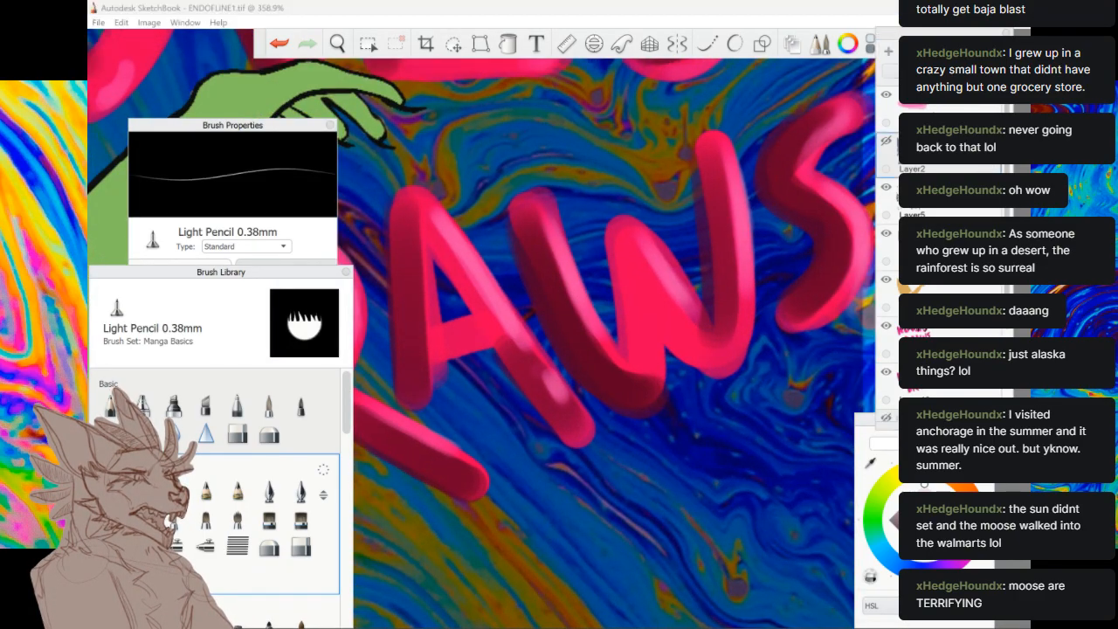
pyautogui.moveTo(946, 34); pyautogui.dragTo(942, 91)
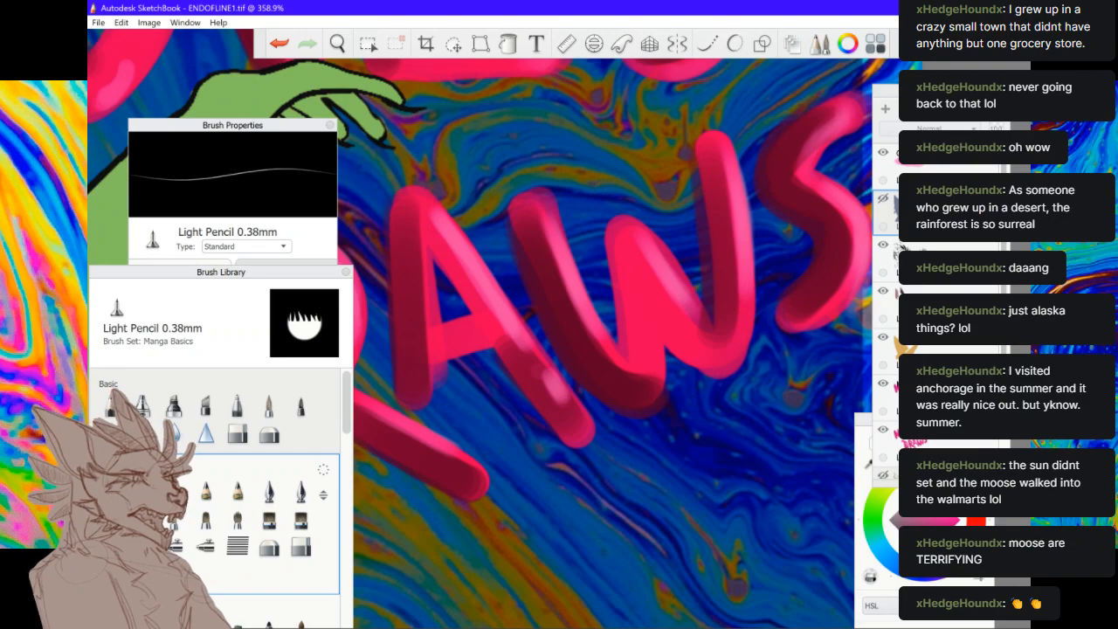
pyautogui.moveTo(559, 350); pyautogui.dragTo(546, 359)
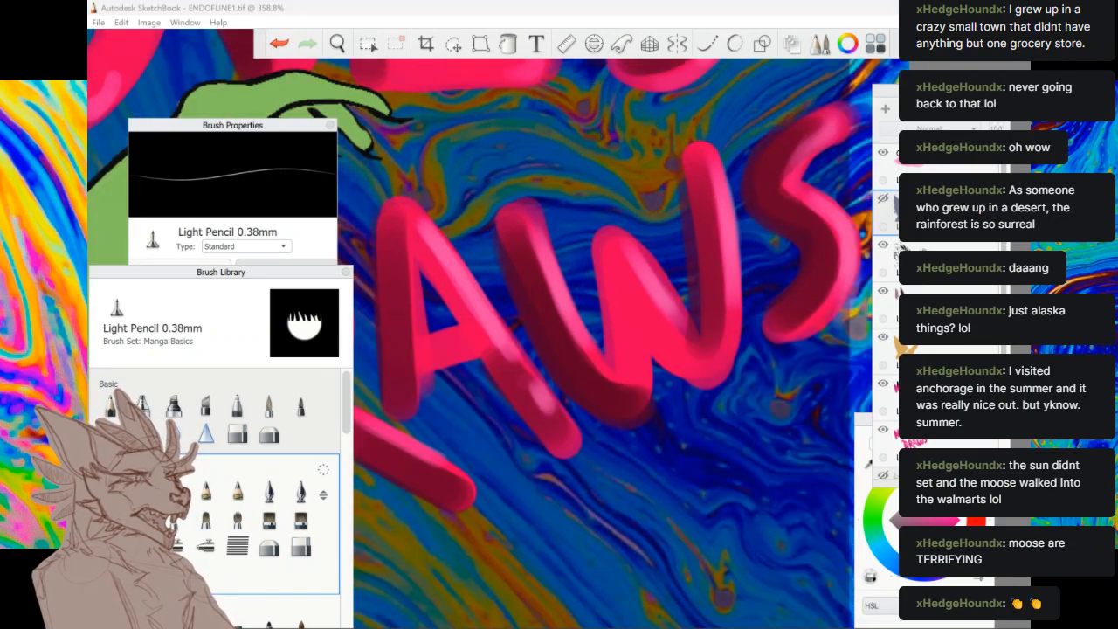
pyautogui.moveTo(958, 214); pyautogui.dragTo(977, 150)
pyautogui.click(966, 213)
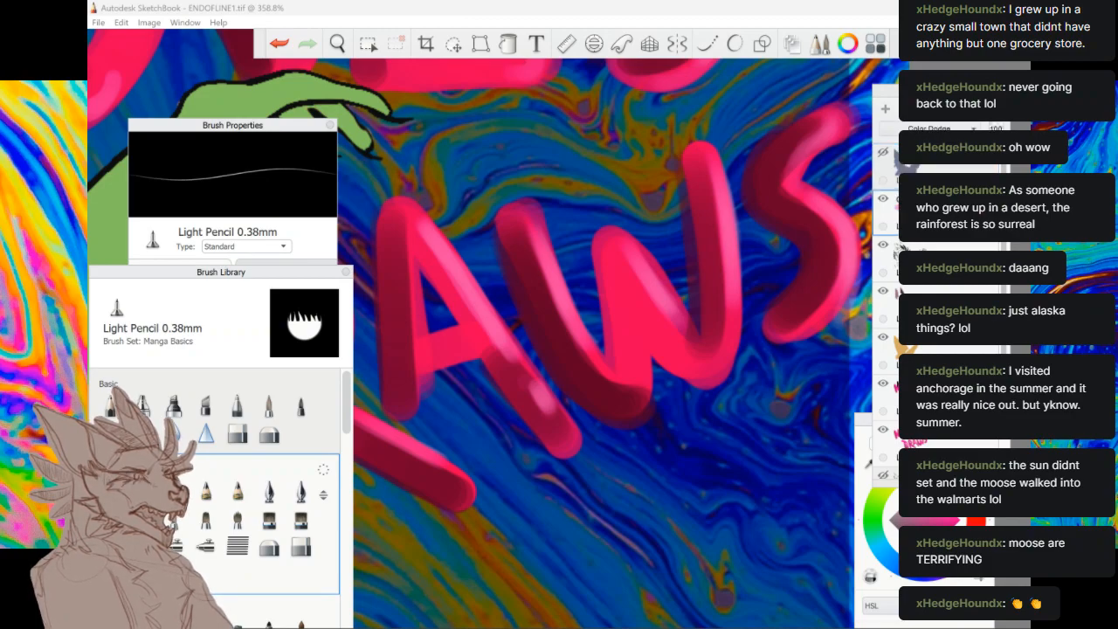
# Undo the test sparkle, add a new layer, and paint a large and a small white sparkle below the W of DRAWS
pyautogui.moveTo(730, 422)
pyautogui.mouseDown()
pyautogui.moveTo(720, 451)
pyautogui.moveTo(737, 484)
pyautogui.moveTo(744, 451)
pyautogui.moveTo(734, 423)
pyautogui.moveTo(734, 449)
pyautogui.mouseUp()
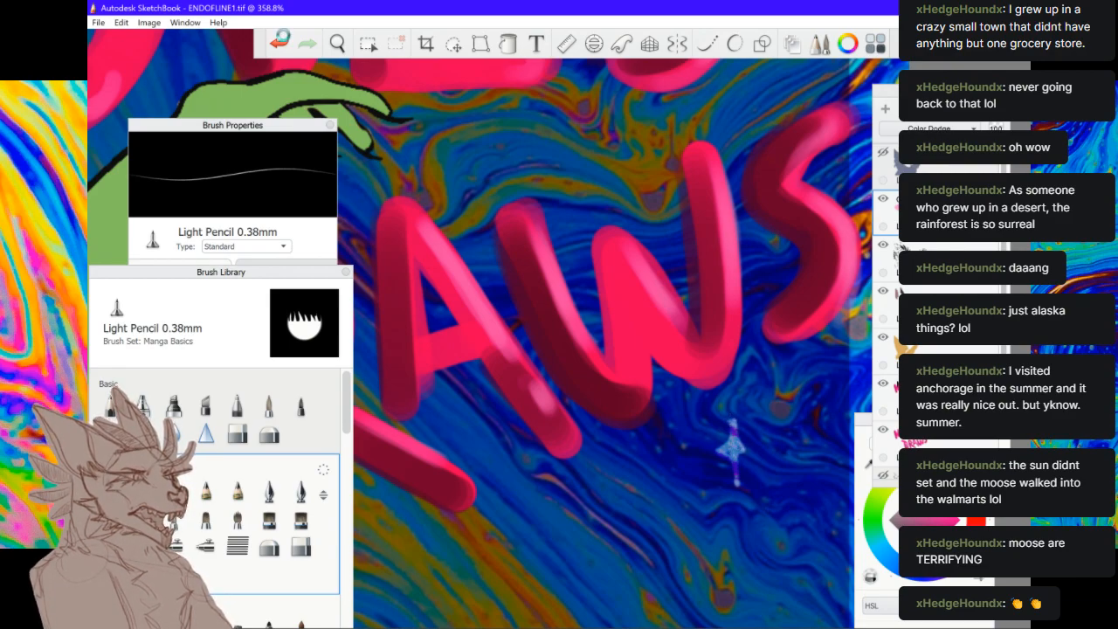
pyautogui.click(283, 38)
pyautogui.click(887, 109)
pyautogui.moveTo(722, 420)
pyautogui.mouseDown()
pyautogui.moveTo(725, 466)
pyautogui.moveTo(721, 421)
pyautogui.moveTo(718, 461)
pyautogui.moveTo(722, 425)
pyautogui.moveTo(716, 449)
pyautogui.mouseUp()
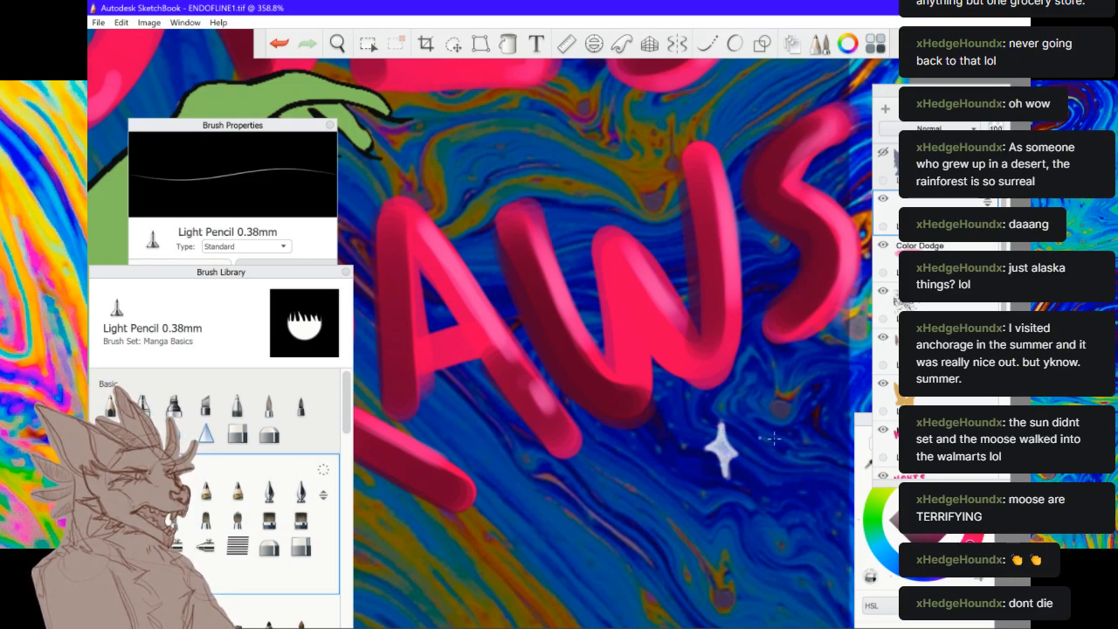
pyautogui.moveTo(751, 411)
pyautogui.mouseDown()
pyautogui.moveTo(748, 432)
pyautogui.moveTo(751, 410)
pyautogui.mouseUp()
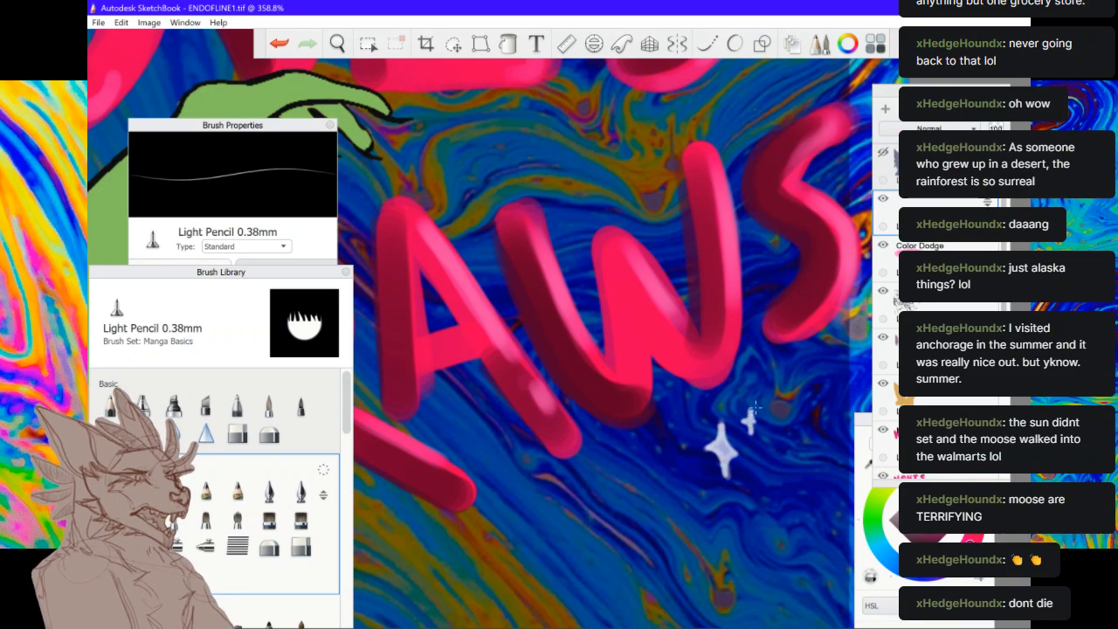
# Paint a tall and a small white sparkle between the creature's dark horn and the N of NOVIS, undoing any stray mark
pyautogui.scroll(-7, 755, 408)
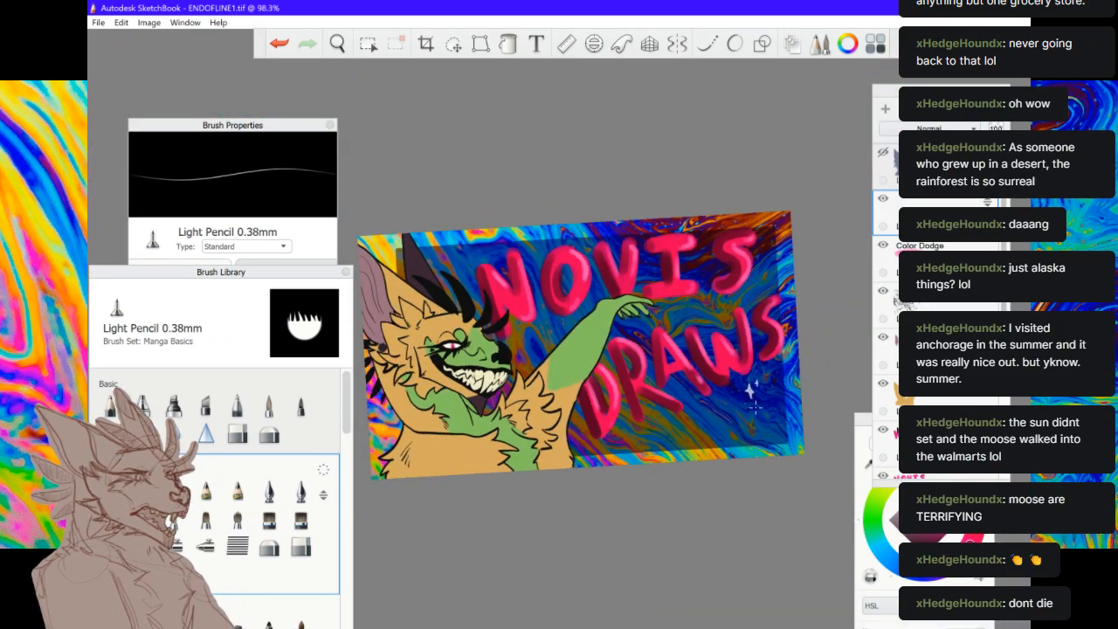
pyautogui.scroll(6, 476, 236)
pyautogui.moveTo(548, 255)
pyautogui.mouseDown()
pyautogui.moveTo(545, 317)
pyautogui.moveTo(561, 264)
pyautogui.mouseUp()
pyautogui.moveTo(561, 313)
pyautogui.mouseDown()
pyautogui.moveTo(560, 351)
pyautogui.moveTo(560, 320)
pyautogui.mouseUp()
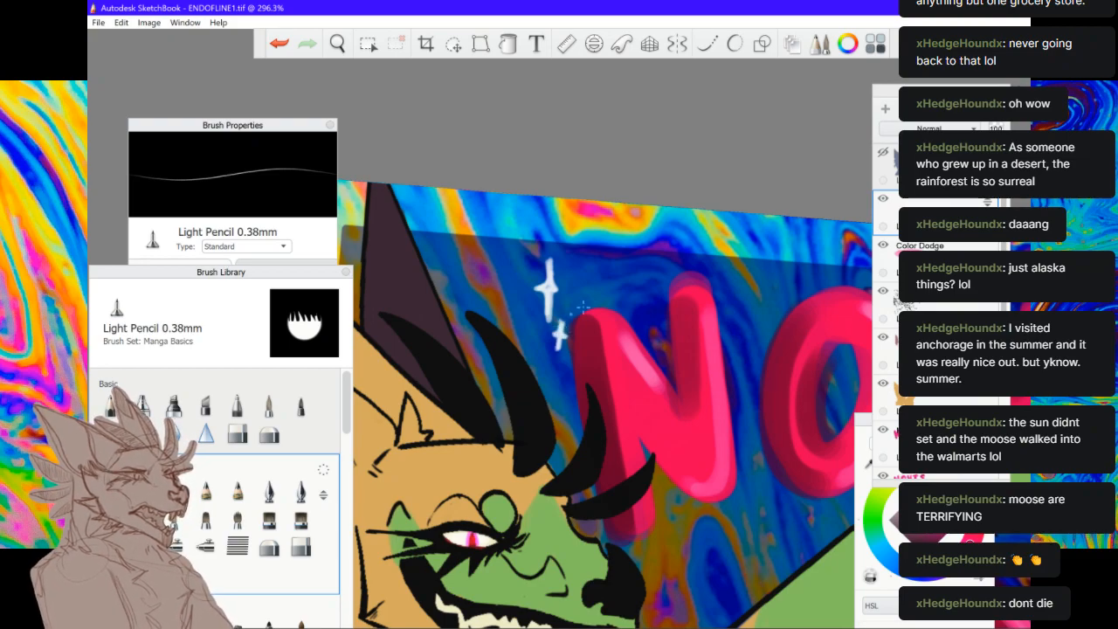
pyautogui.moveTo(634, 474); pyautogui.dragTo(684, 414)
pyautogui.scroll(-5, 683, 414)
pyautogui.click(279, 42)
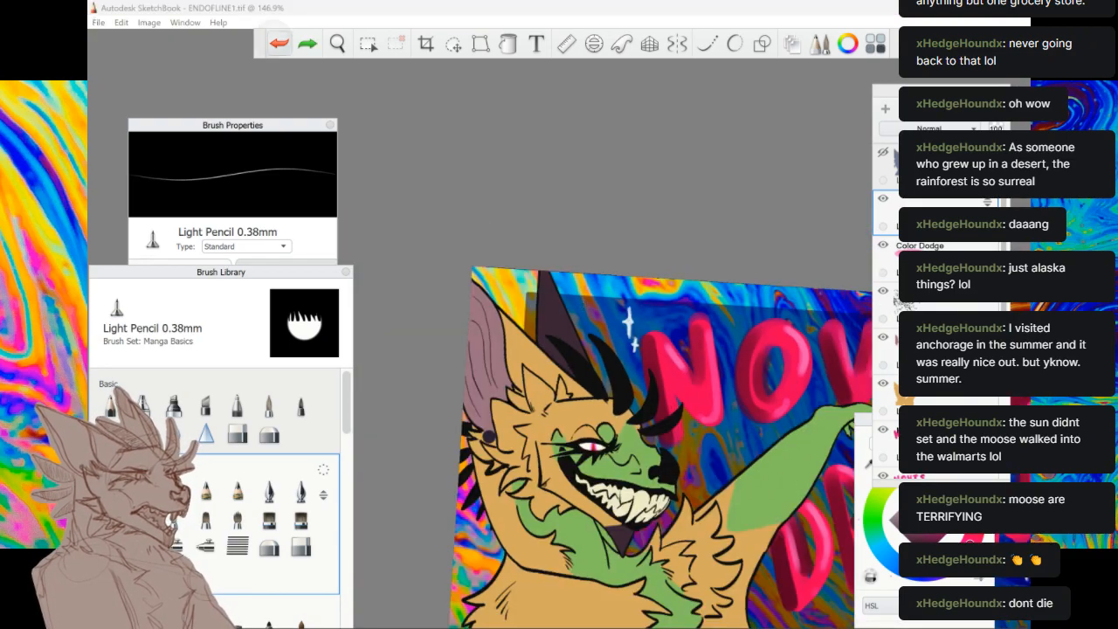
pyautogui.scroll(-1, 605, 402)
pyautogui.scroll(-4, 664, 446)
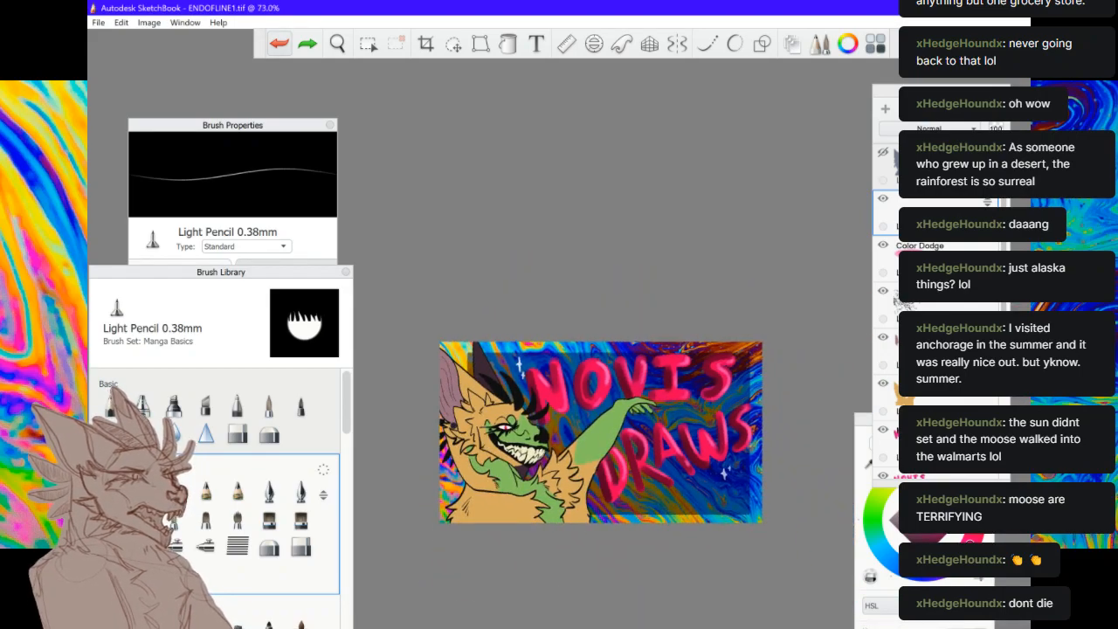
# Paint a large four-pointed white sparkle beside the S of NOVIS, lengthening and sharpening its points
pyautogui.scroll(8, 830, 380)
pyautogui.scroll(3, 664, 349)
pyautogui.moveTo(703, 314)
pyautogui.mouseDown()
pyautogui.moveTo(701, 371)
pyautogui.moveTo(703, 314)
pyautogui.moveTo(714, 340)
pyautogui.moveTo(699, 376)
pyautogui.moveTo(691, 346)
pyautogui.moveTo(704, 323)
pyautogui.moveTo(697, 374)
pyautogui.moveTo(715, 350)
pyautogui.moveTo(706, 321)
pyautogui.moveTo(700, 348)
pyautogui.moveTo(689, 348)
pyautogui.moveTo(715, 343)
pyautogui.moveTo(699, 384)
pyautogui.moveTo(685, 349)
pyautogui.moveTo(704, 297)
pyautogui.mouseUp()
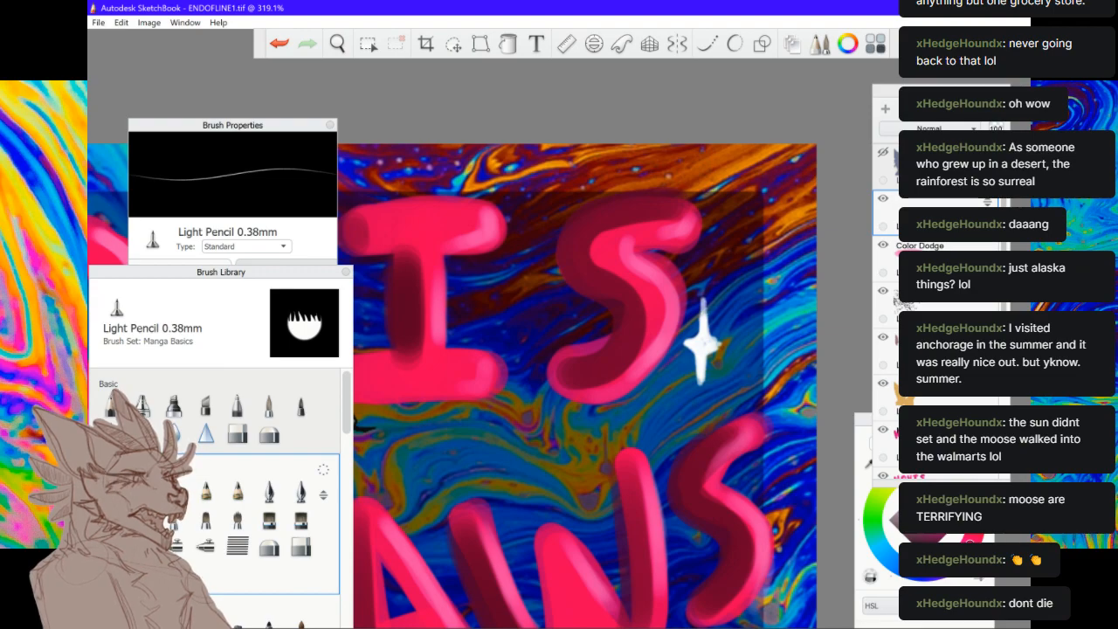
pyautogui.moveTo(695, 347); pyautogui.dragTo(680, 347)
pyautogui.moveTo(702, 371); pyautogui.dragTo(701, 401)
pyautogui.moveTo(709, 347)
pyautogui.mouseDown()
pyautogui.moveTo(724, 347)
pyautogui.moveTo(704, 299)
pyautogui.moveTo(697, 322)
pyautogui.mouseUp()
pyautogui.moveTo(685, 345); pyautogui.dragTo(673, 345)
# Add two small white cross-shaped sparkles beside the large one, one above and one below its outer point
pyautogui.moveTo(729, 366)
pyautogui.mouseDown()
pyautogui.moveTo(728, 382)
pyautogui.moveTo(738, 377)
pyautogui.mouseUp()
pyautogui.moveTo(727, 382)
pyautogui.mouseDown()
pyautogui.moveTo(727, 393)
pyautogui.moveTo(733, 379)
pyautogui.mouseUp()
pyautogui.moveTo(731, 382)
pyautogui.mouseDown()
pyautogui.moveTo(731, 393)
pyautogui.moveTo(739, 379)
pyautogui.mouseUp()
pyautogui.moveTo(738, 305); pyautogui.dragTo(737, 319)
pyautogui.moveTo(731, 318)
pyautogui.mouseDown()
pyautogui.moveTo(743, 319)
pyautogui.moveTo(738, 329)
pyautogui.mouseUp()
pyautogui.moveTo(739, 305); pyautogui.dragTo(738, 329)
pyautogui.moveTo(734, 318); pyautogui.dragTo(736, 319)
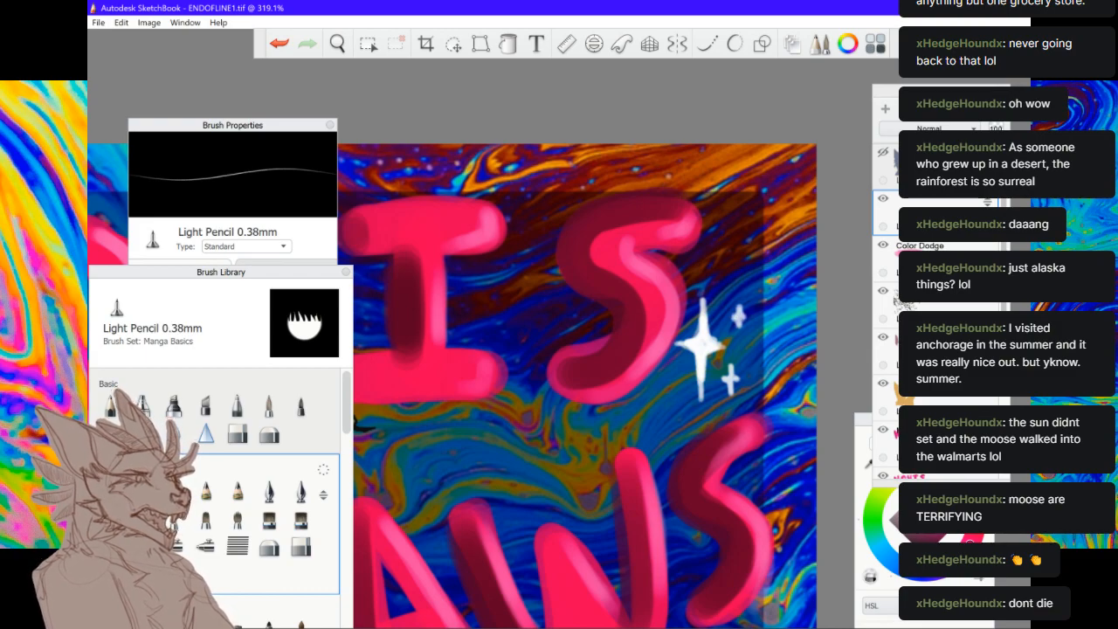
# Paint a small white sparkle with a tiny dot beside it, under the N of NOVIS near the creature's snout
pyautogui.scroll(-6, 584, 386)
pyautogui.scroll(2, 629, 368)
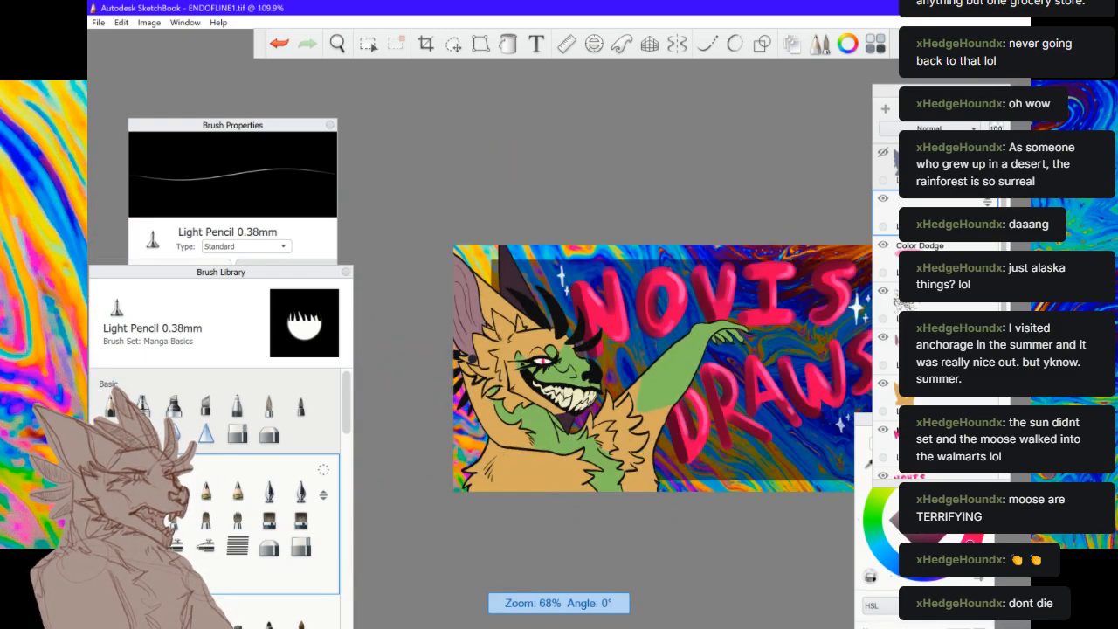
pyautogui.scroll(1, 612, 375)
pyautogui.scroll(-3, 612, 375)
pyautogui.scroll(5, 620, 374)
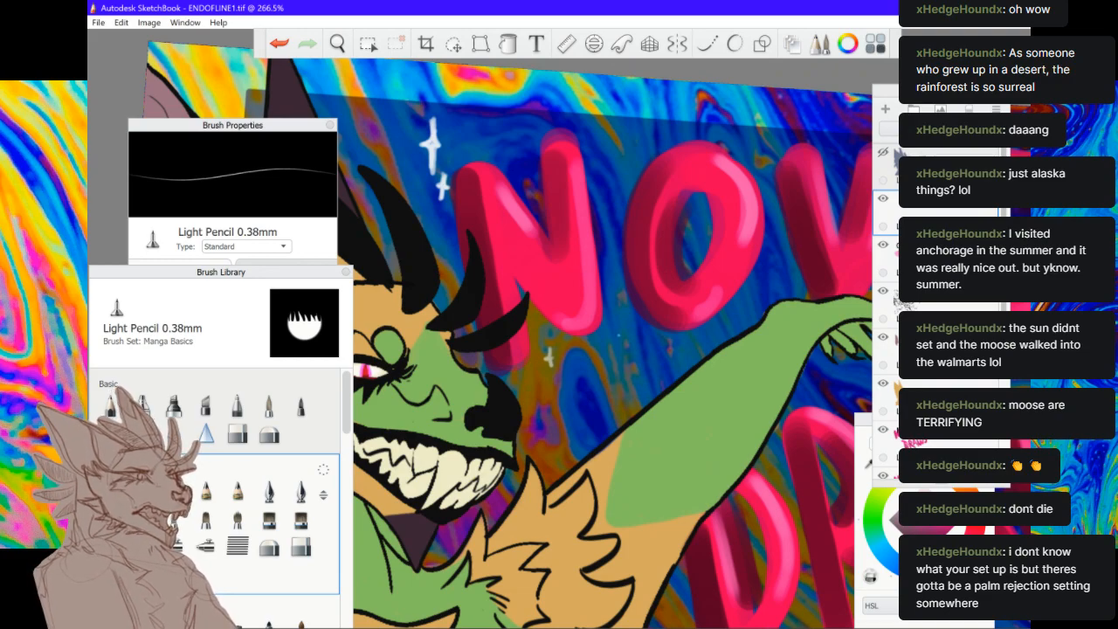
pyautogui.scroll(3, 548, 356)
pyautogui.moveTo(544, 348)
pyautogui.mouseDown()
pyautogui.moveTo(548, 379)
pyautogui.moveTo(551, 360)
pyautogui.moveTo(565, 390)
pyautogui.mouseUp()
# Examine the whole banner to judge how the white sparkles sit around the lettering
pyautogui.scroll(-6, 554, 402)
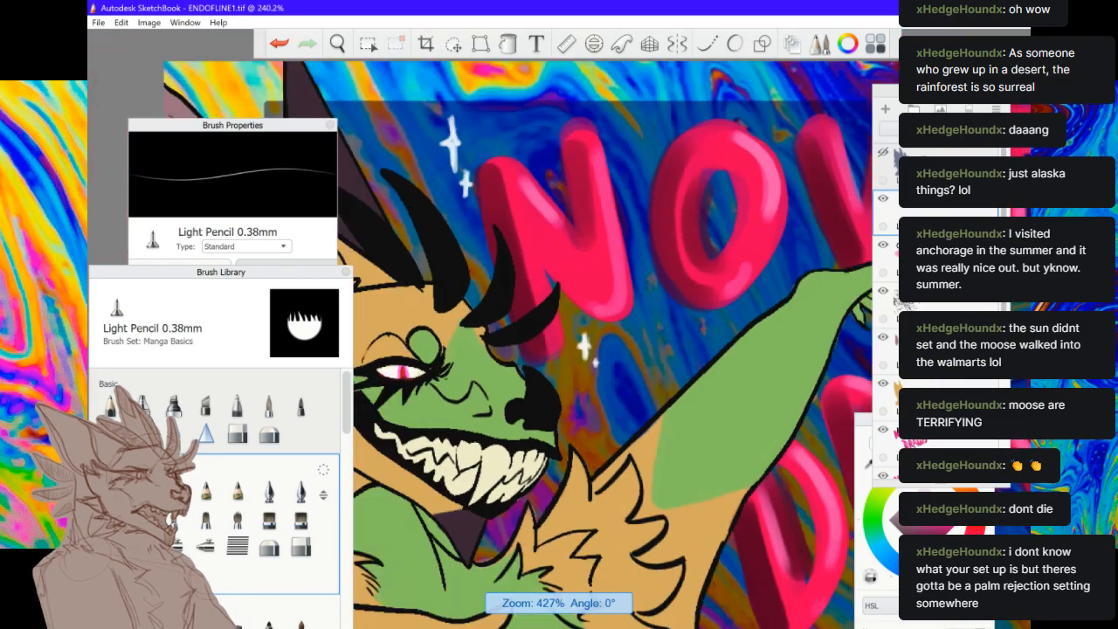
pyautogui.scroll(2, 608, 406)
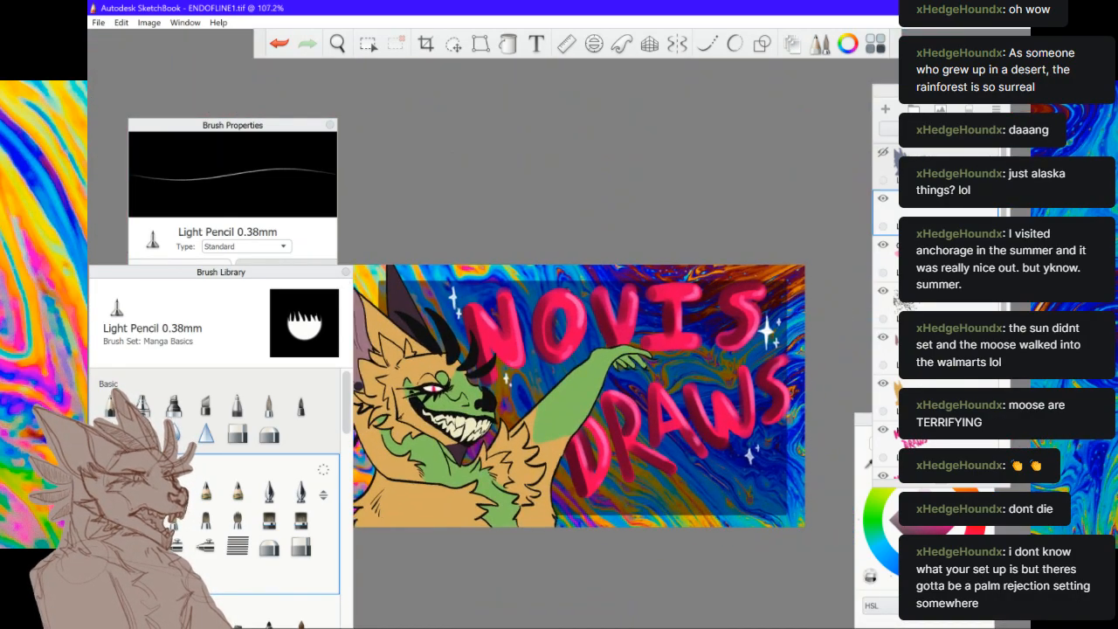
pyautogui.scroll(1, 664, 396)
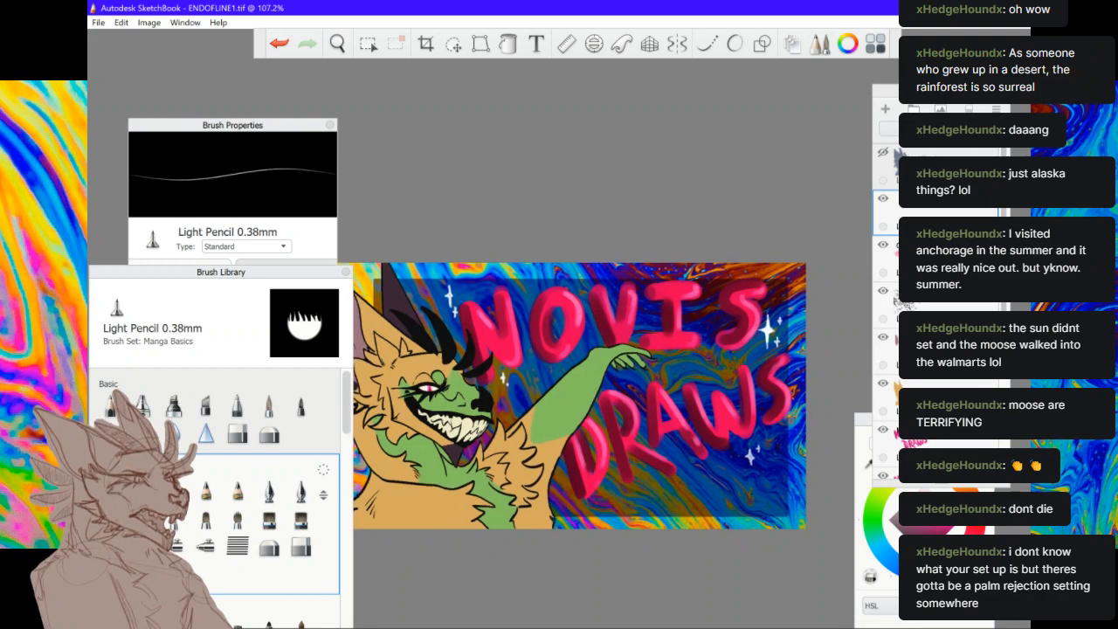
pyautogui.scroll(4, 578, 396)
pyautogui.scroll(-8, 617, 417)
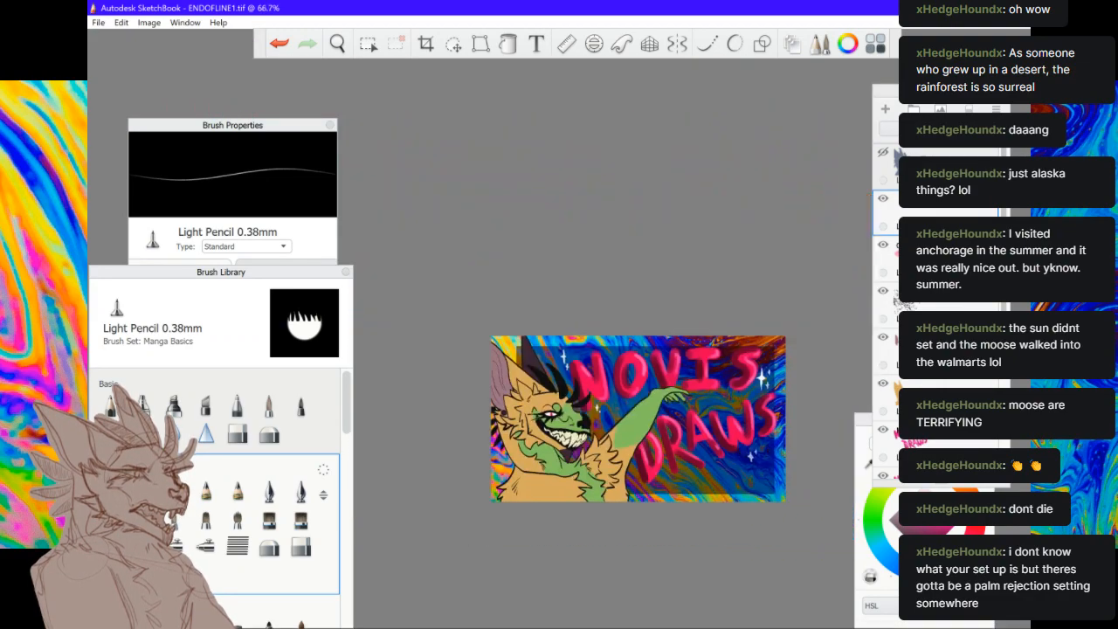
pyautogui.scroll(3, 591, 376)
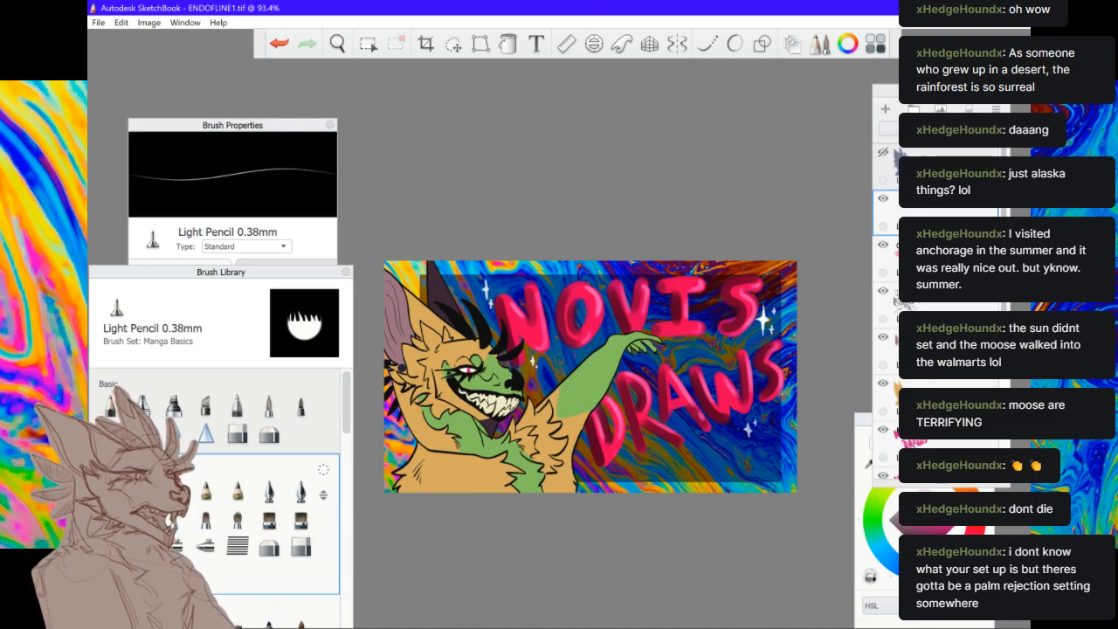
pyautogui.scroll(2, 591, 375)
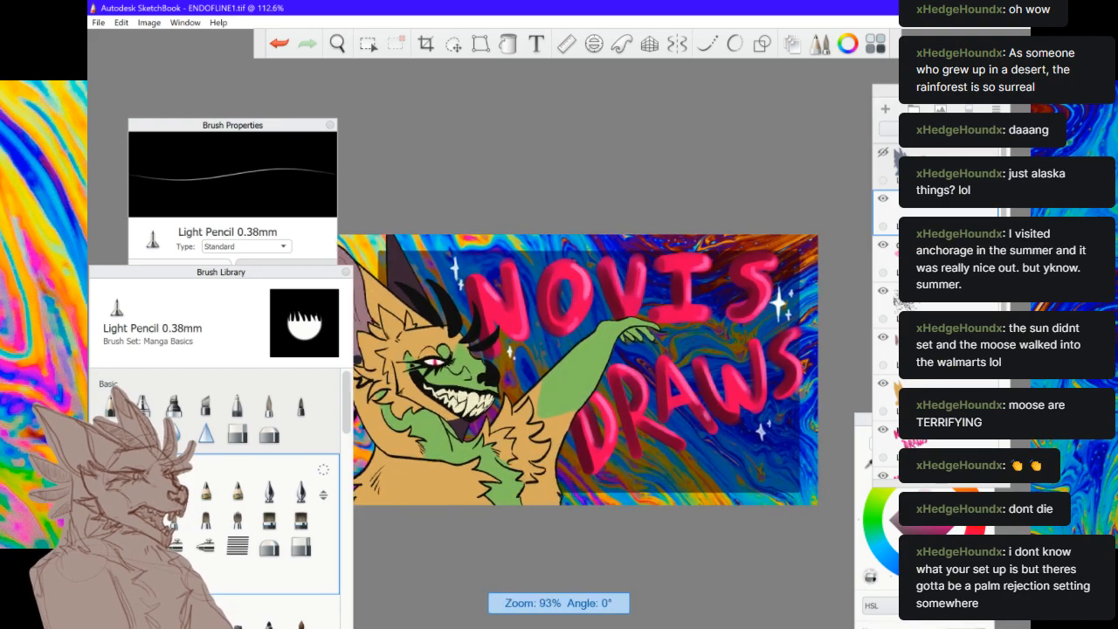
pyautogui.scroll(1, 606, 358)
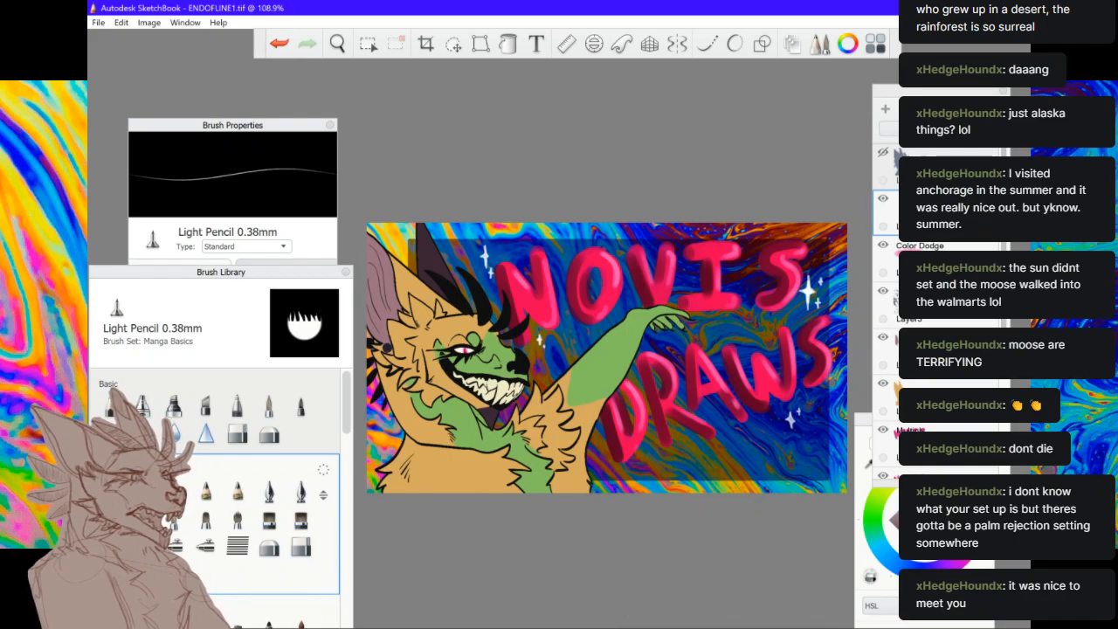
# Switch to Twitch Studio and end the live stream, confirming the choice
pyautogui.click(707, 613)
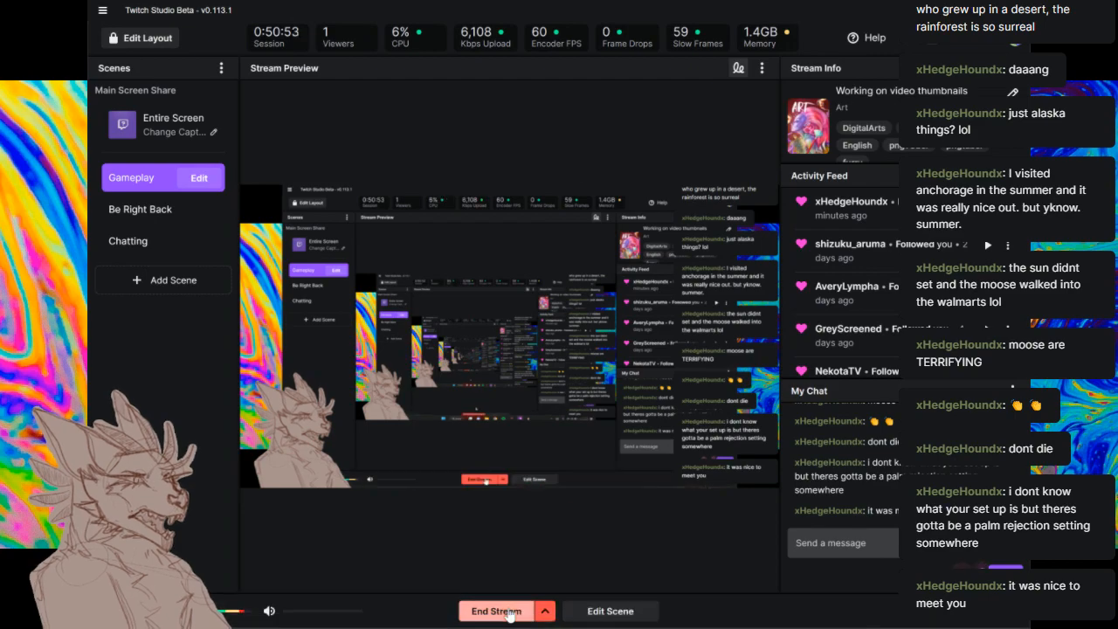
pyautogui.click(498, 611)
pyautogui.click(575, 329)
pyautogui.click(587, 358)
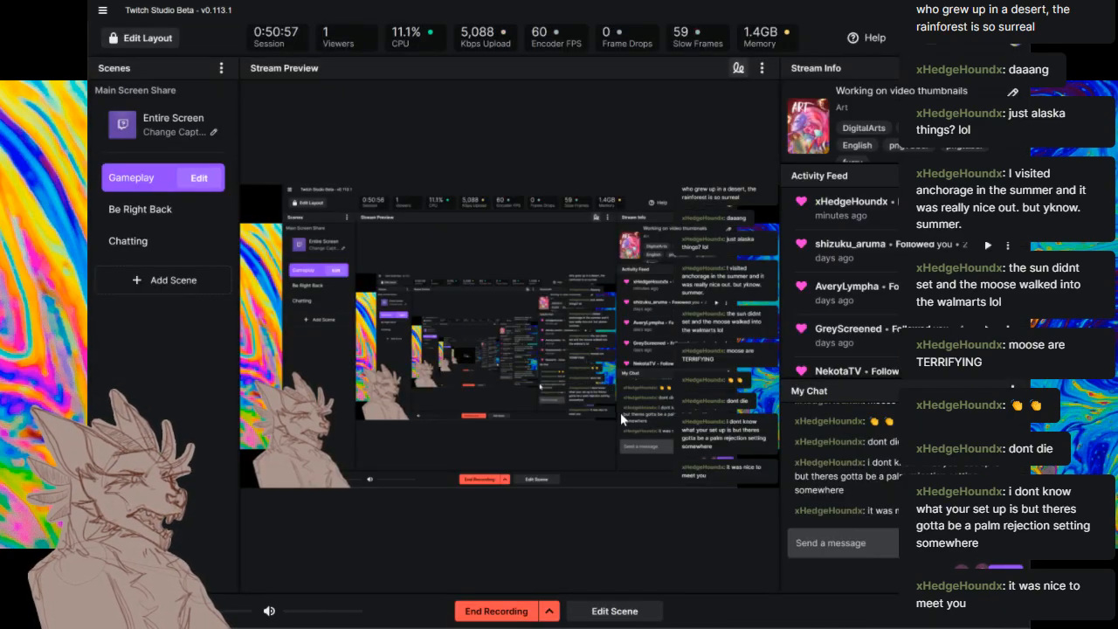